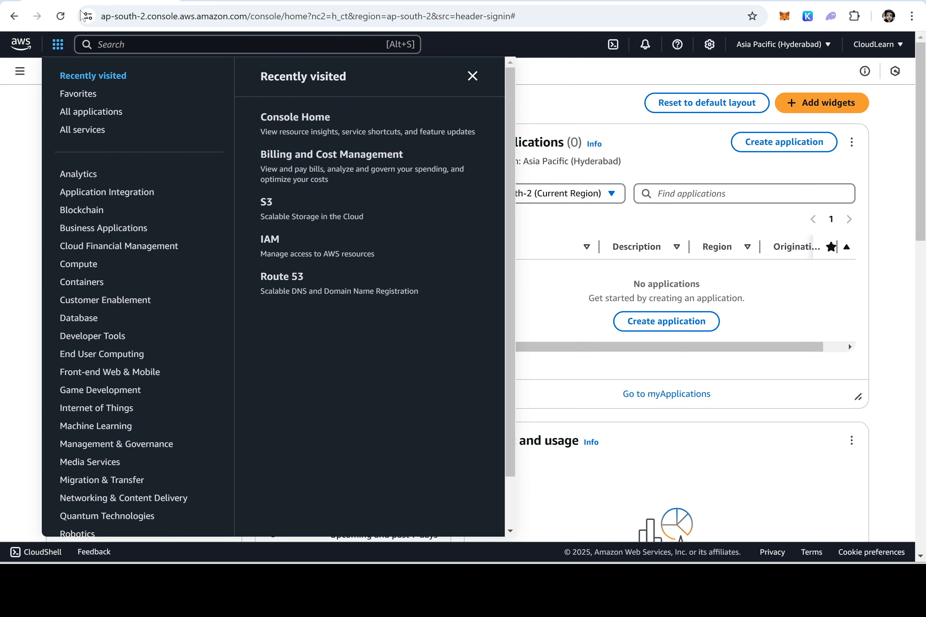
Search the console for IAM and open the IAM Dashboard
click(286, 45)
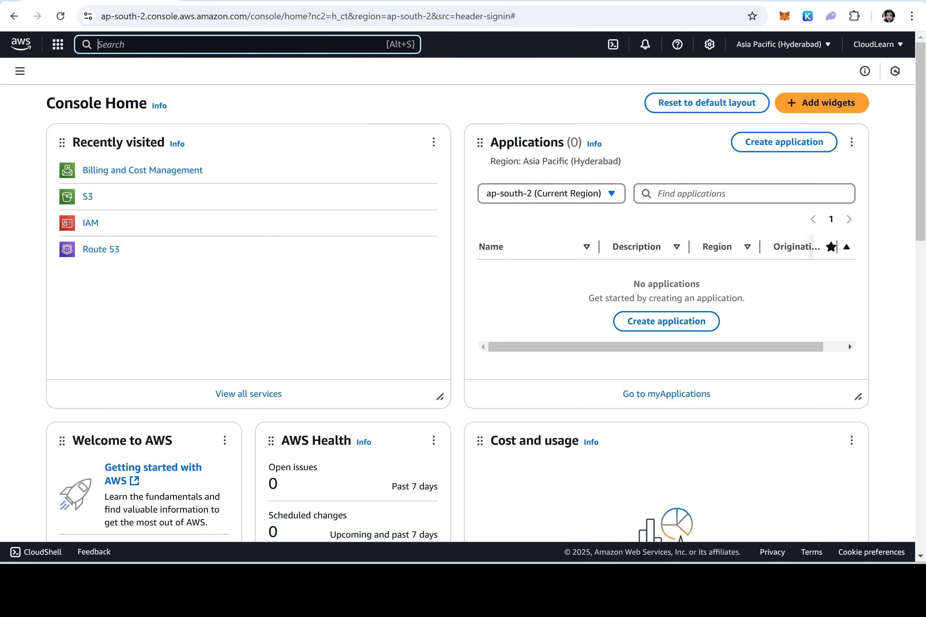
text(IAM)
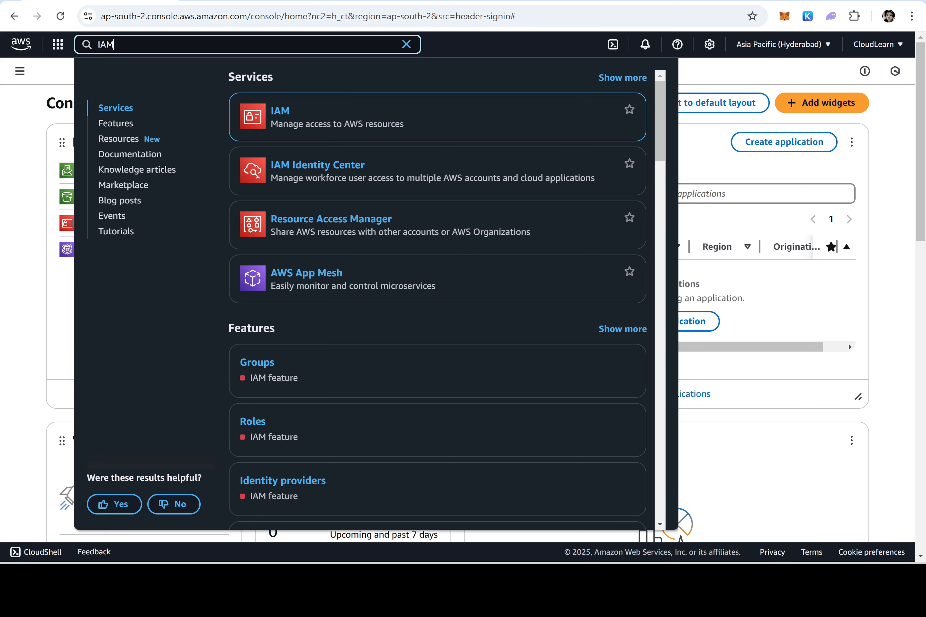
mouse_move(282, 140)
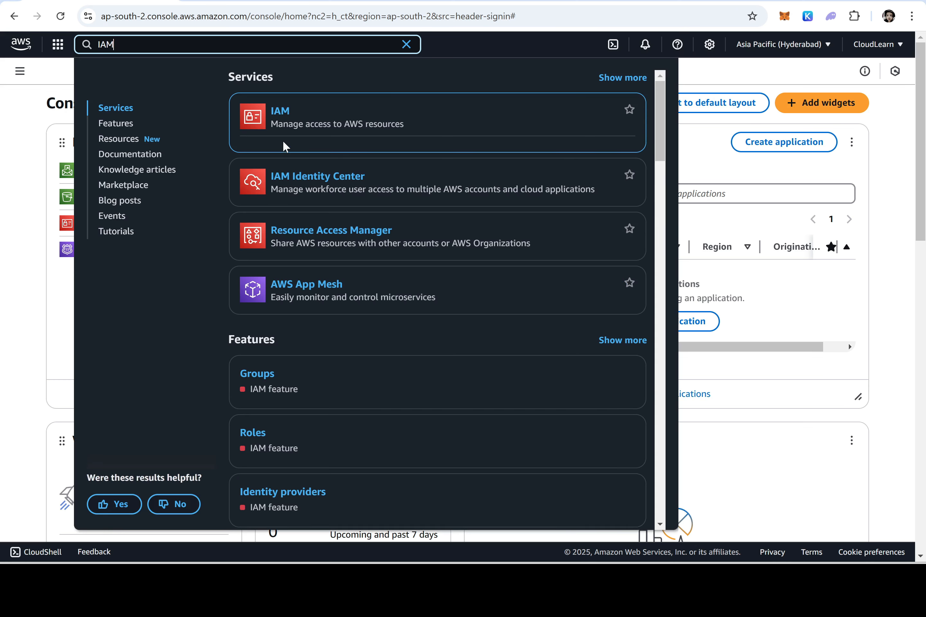
click(281, 115)
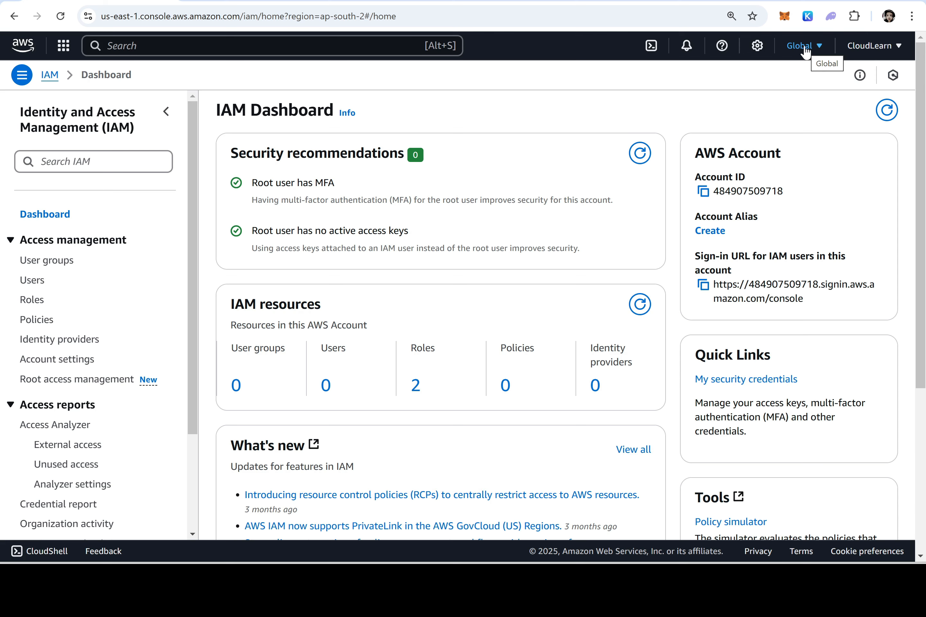
Go to the IAM Users page, which shows 0 users
drag(784, 192, 718, 192)
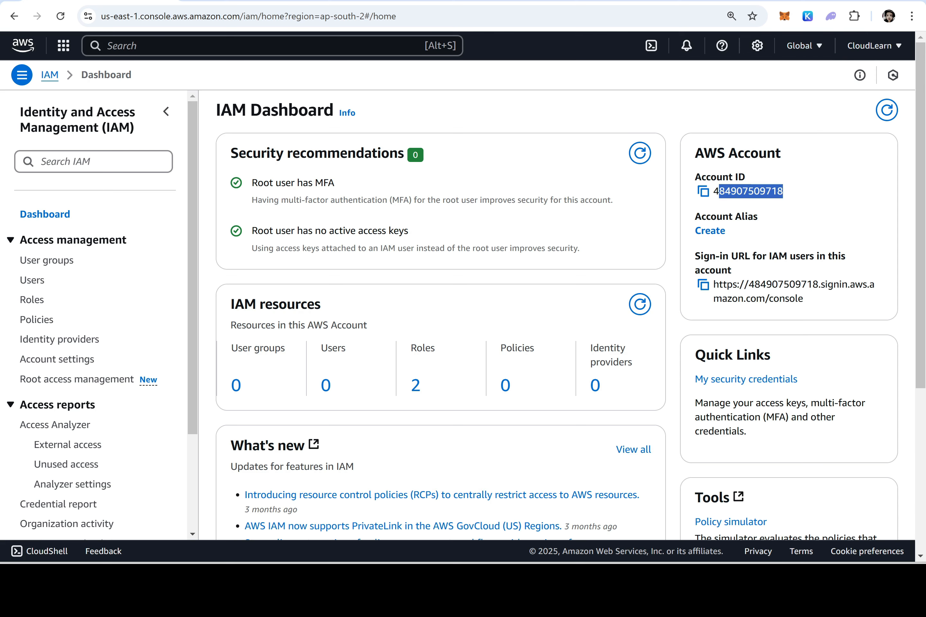
click(783, 193)
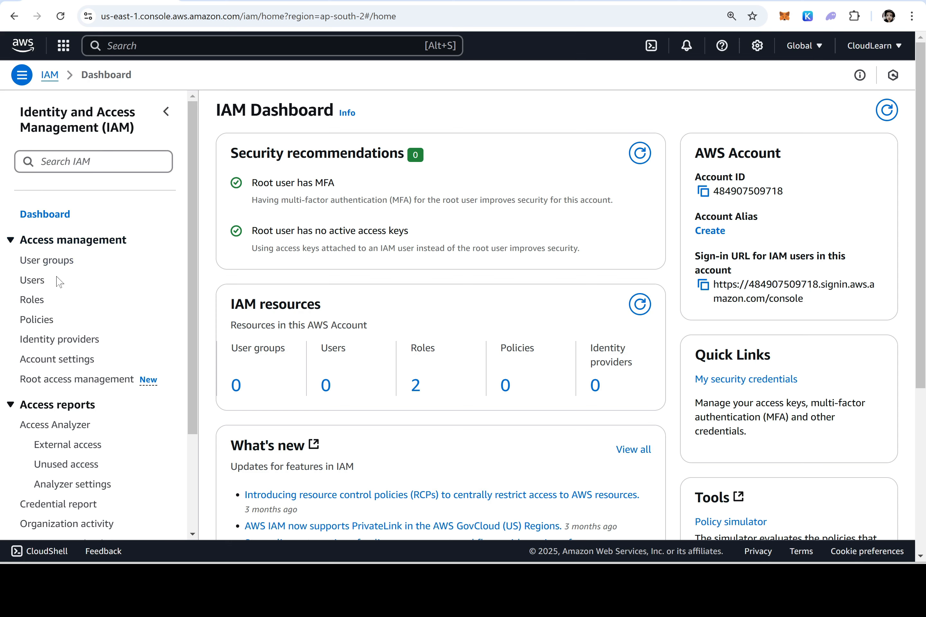
click(34, 280)
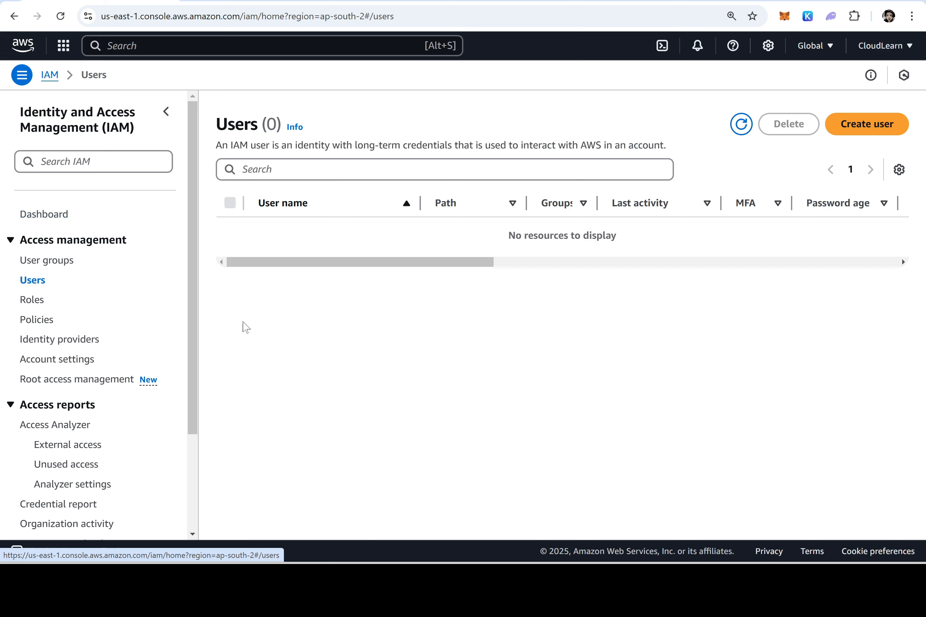
Start a new user named user0 with AWS Management Console access turned on
click(870, 129)
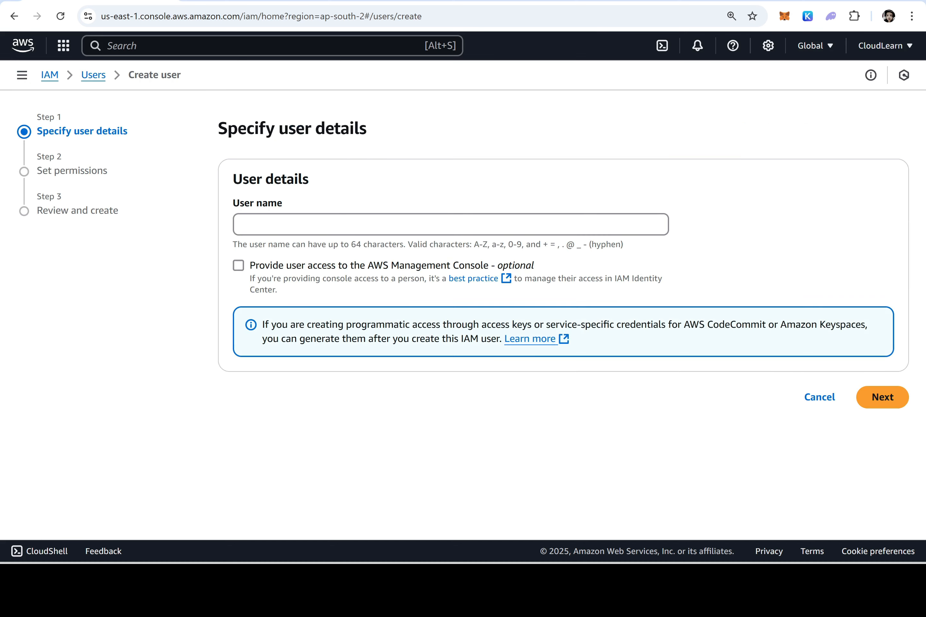
click(243, 225)
text(user0)
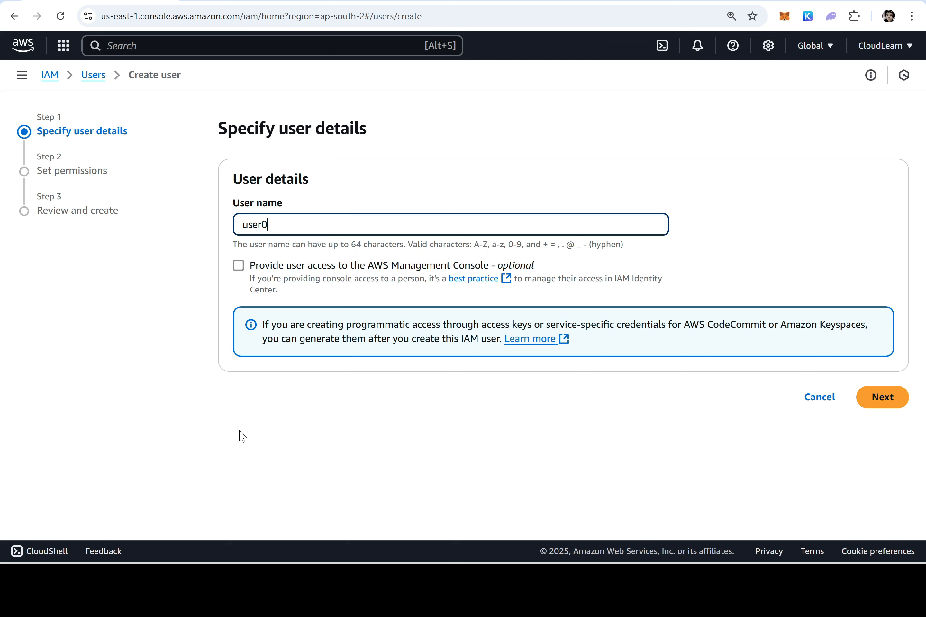
click(239, 273)
click(239, 272)
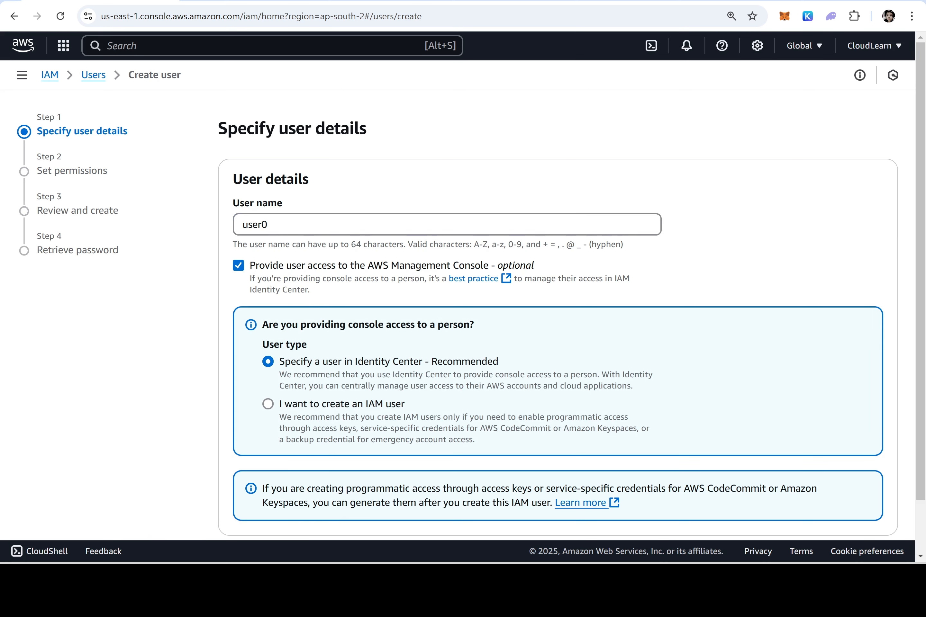
click(239, 265)
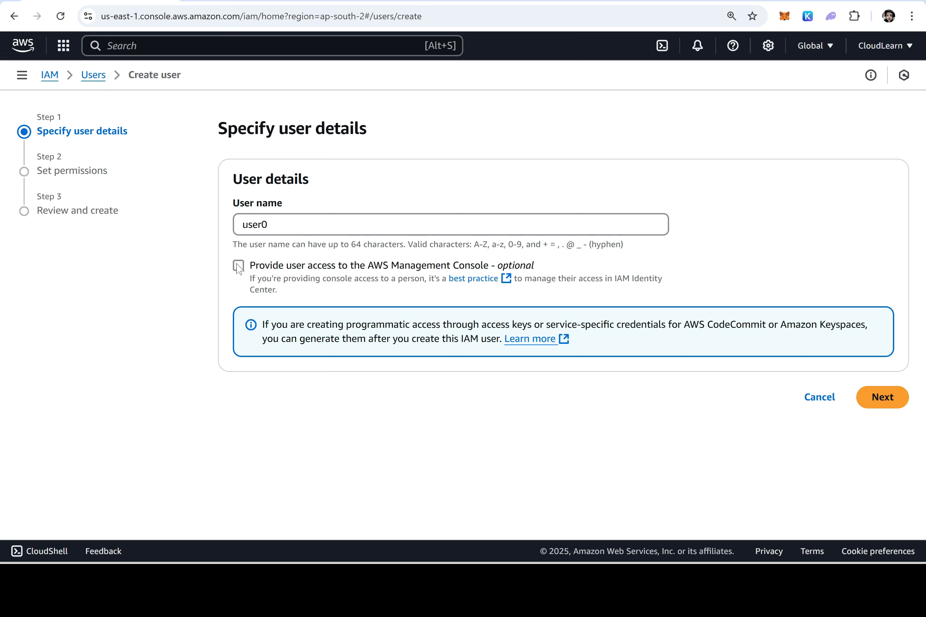
click(238, 266)
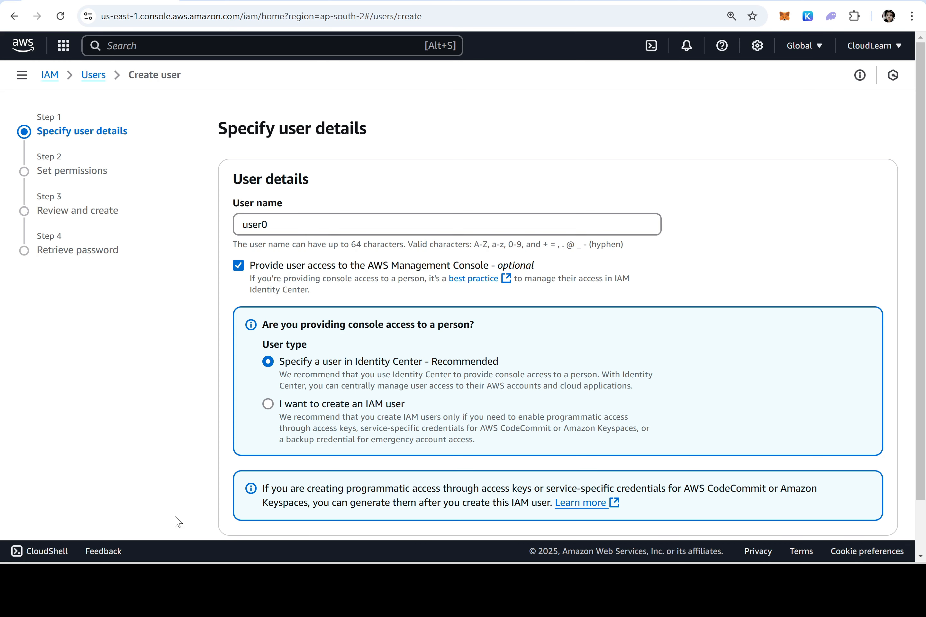
Choose to create user0 as an IAM user
scroll(371, 406, down, 2)
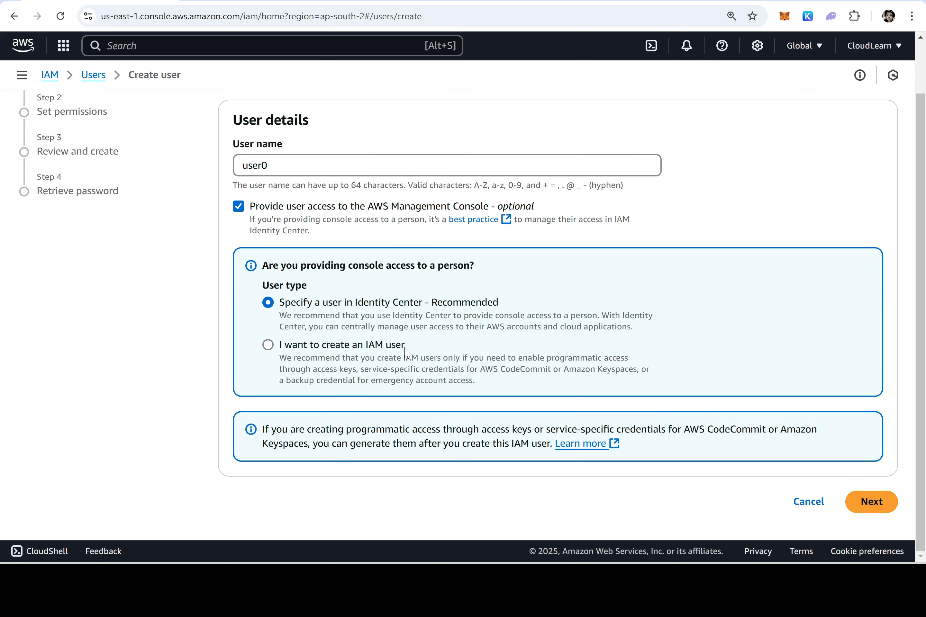
drag(405, 353, 280, 353)
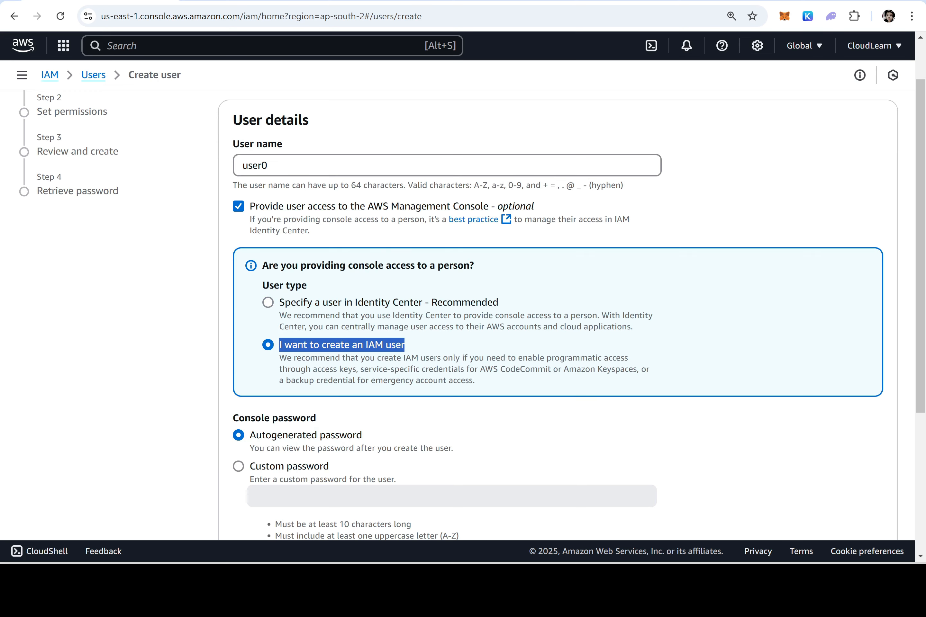
double_click(263, 165)
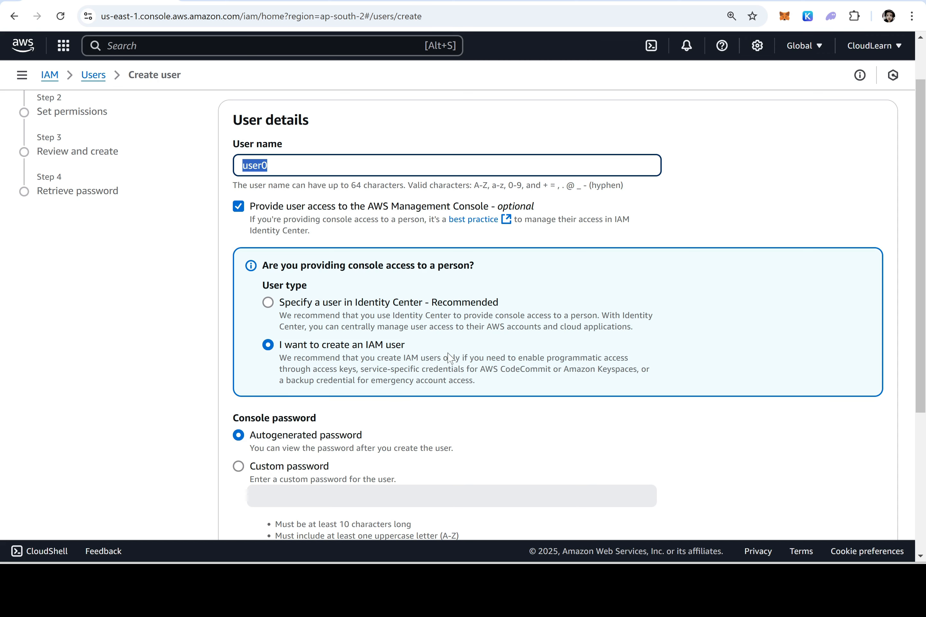
Keep an autogenerated password and require a new password at next sign-in
scroll(478, 346, down, 3)
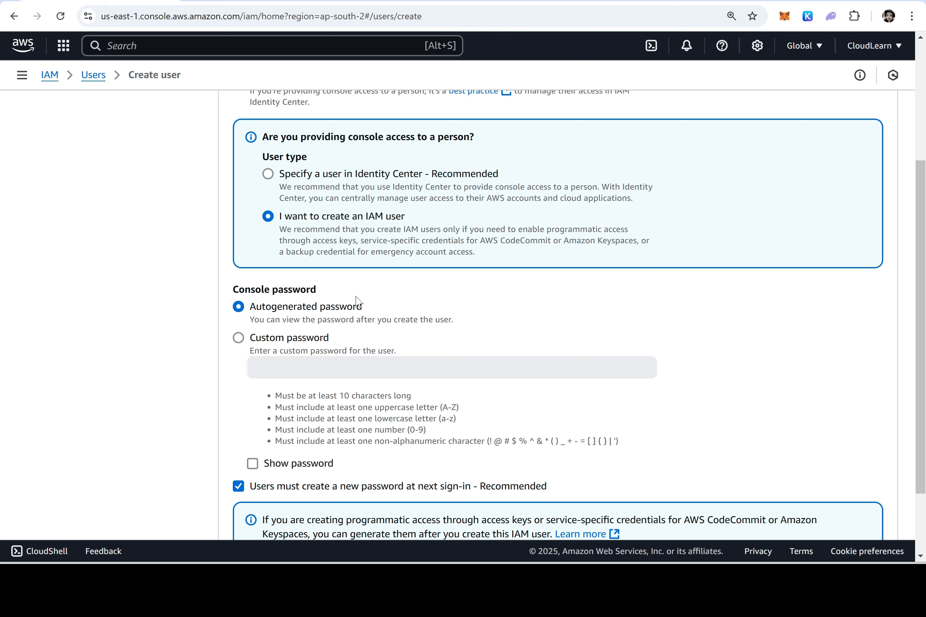
drag(358, 313, 252, 310)
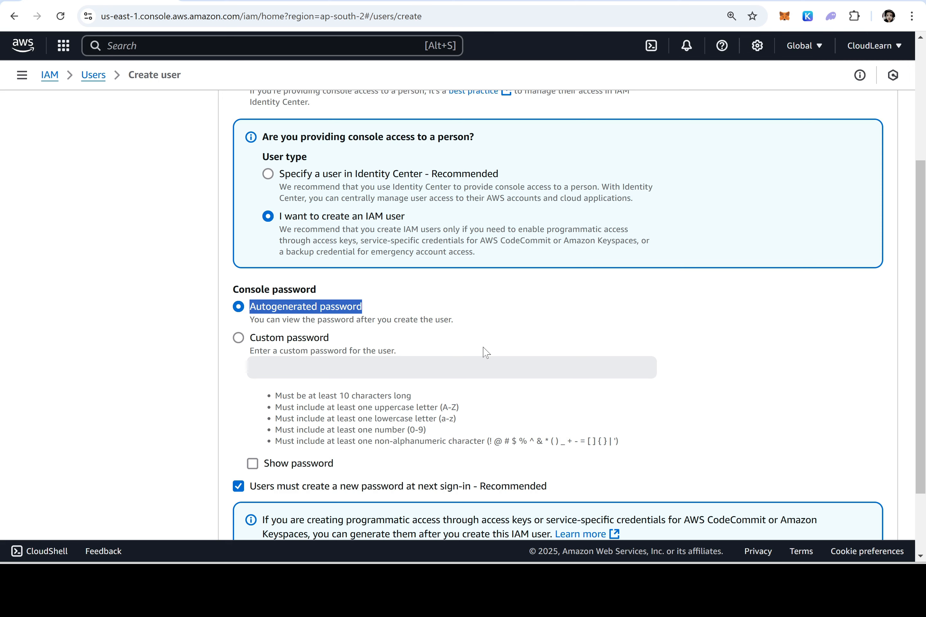
click(280, 338)
click(278, 365)
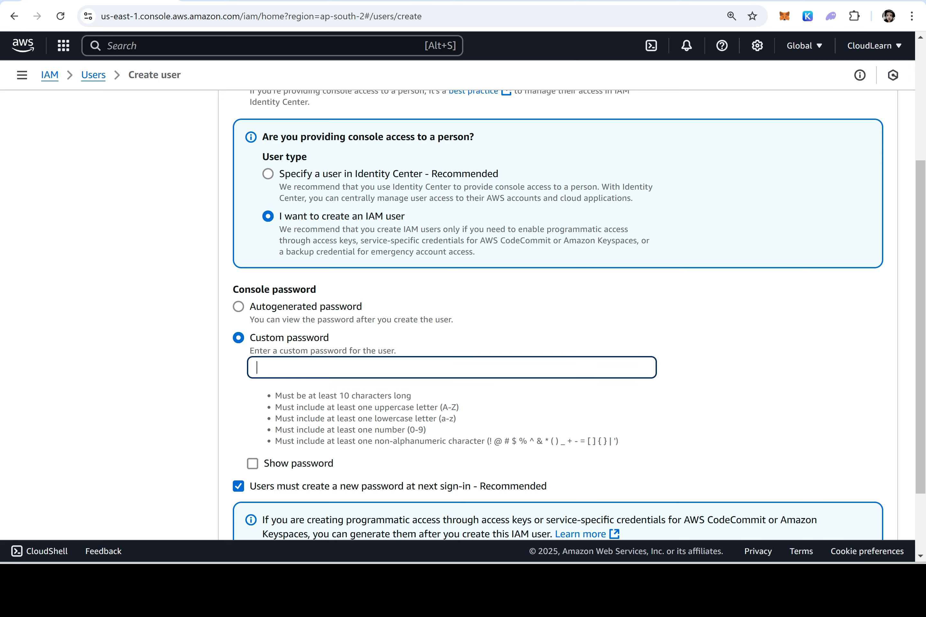
text(••••••••••••••••••••••••)
click(270, 309)
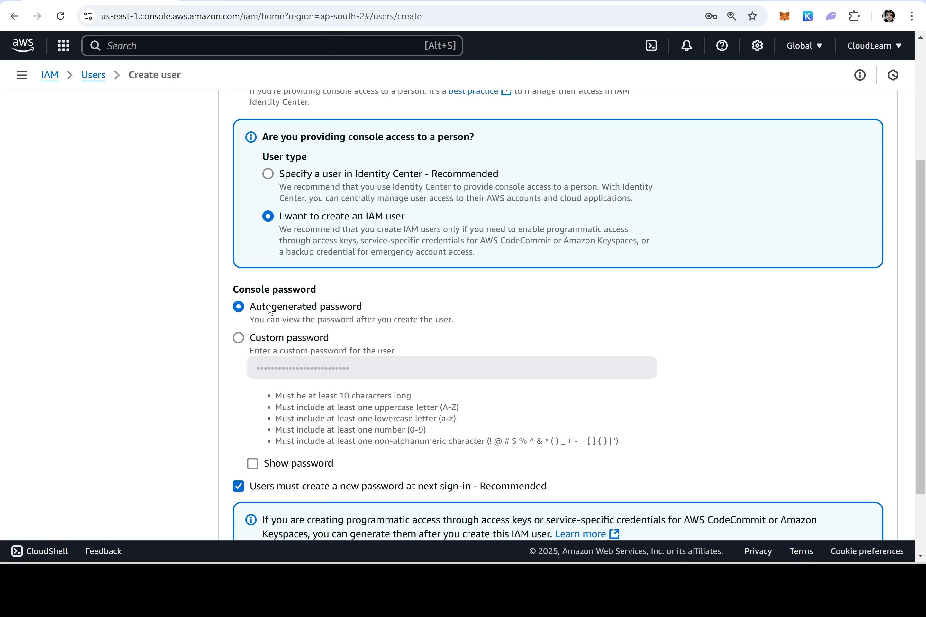
scroll(270, 310, down, 2)
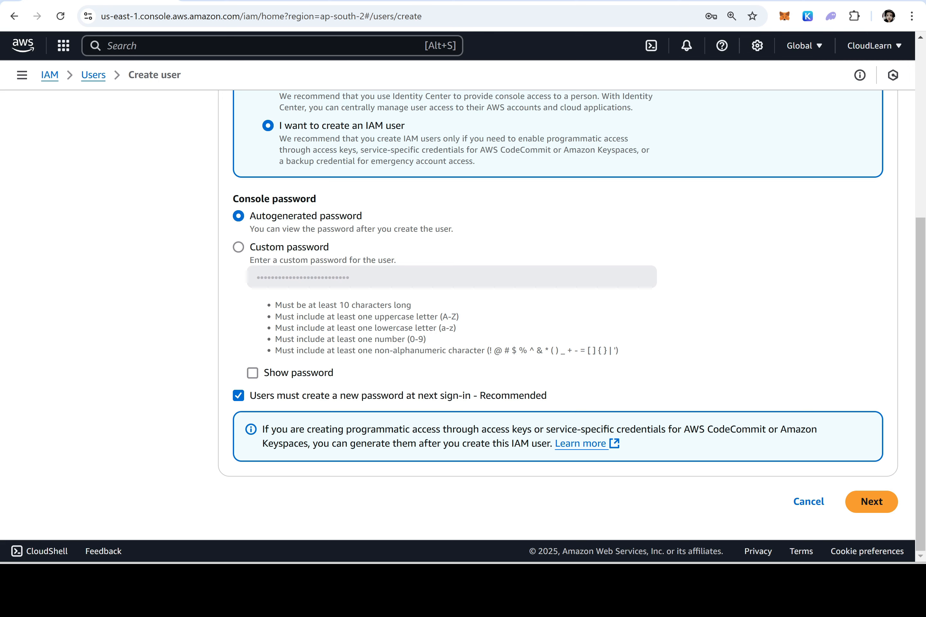
drag(351, 396, 250, 397)
click(240, 396)
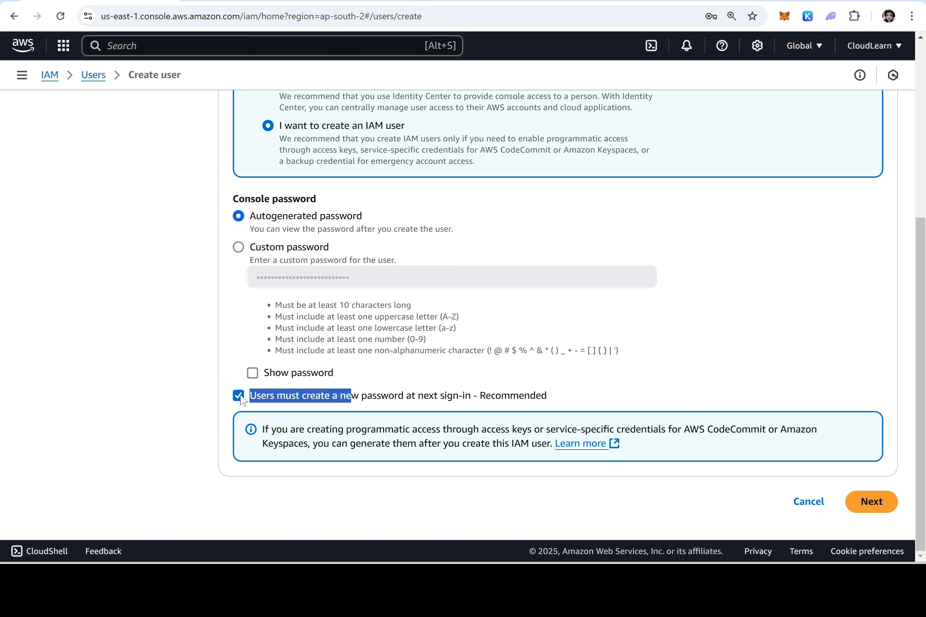
click(882, 503)
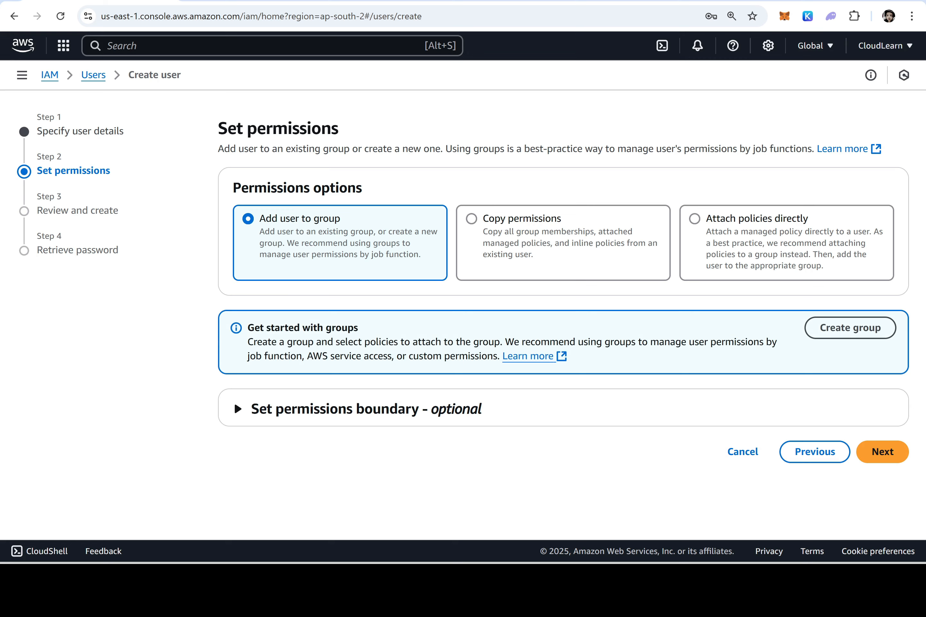
drag(339, 130, 207, 121)
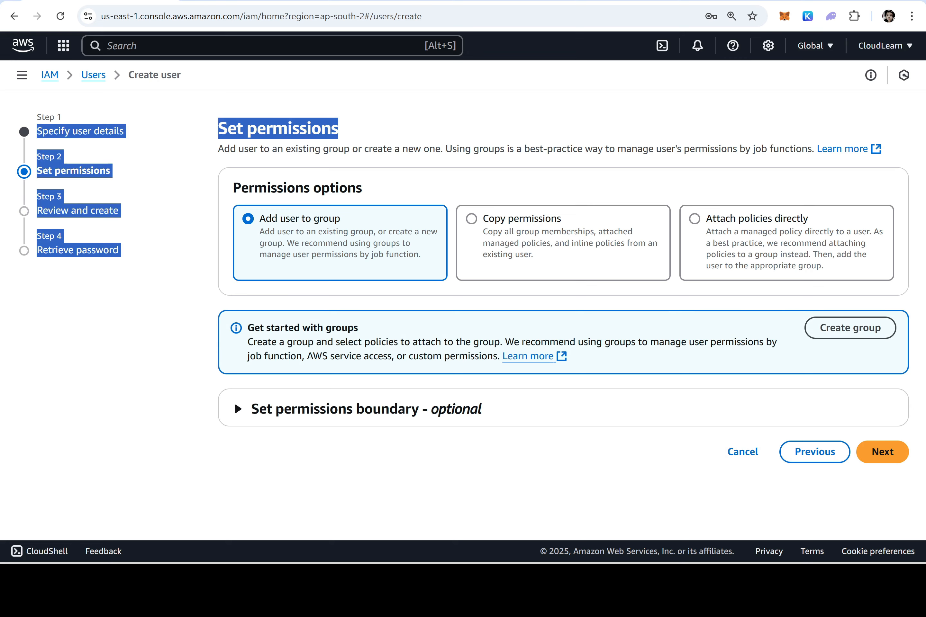
key(alt+Tab)
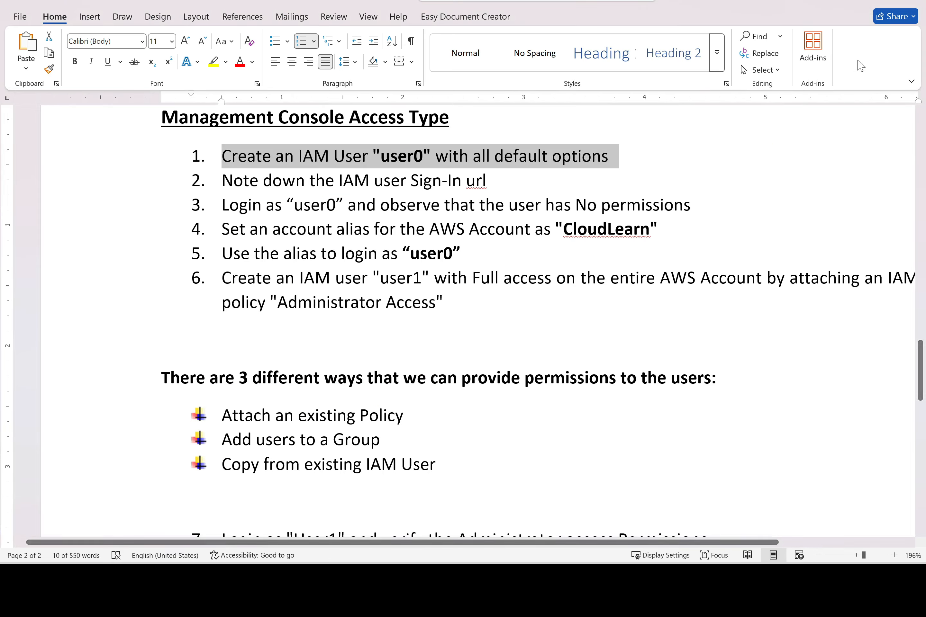
key(alt+Tab)
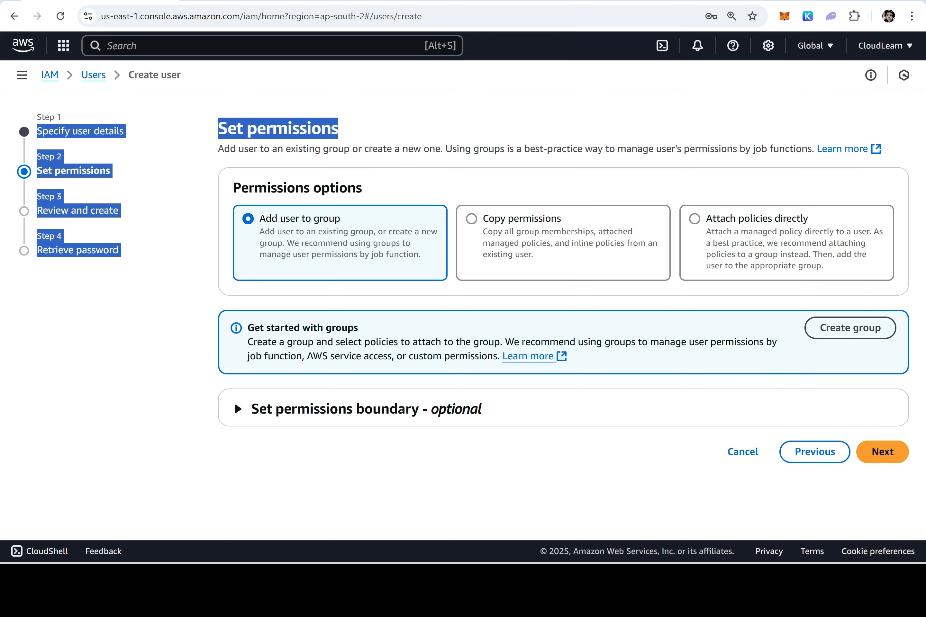
click(811, 454)
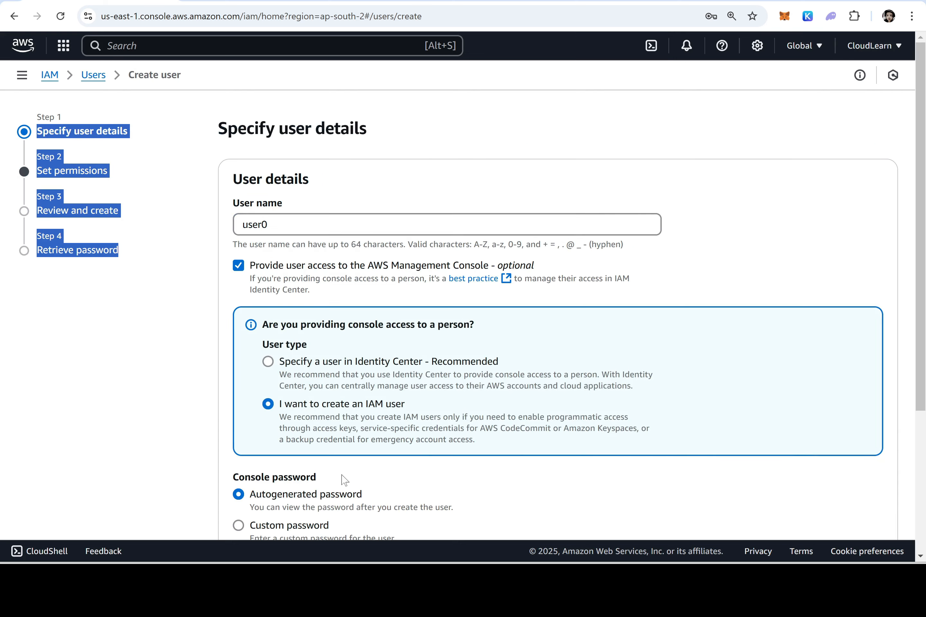
scroll(498, 402, down, 5)
click(871, 502)
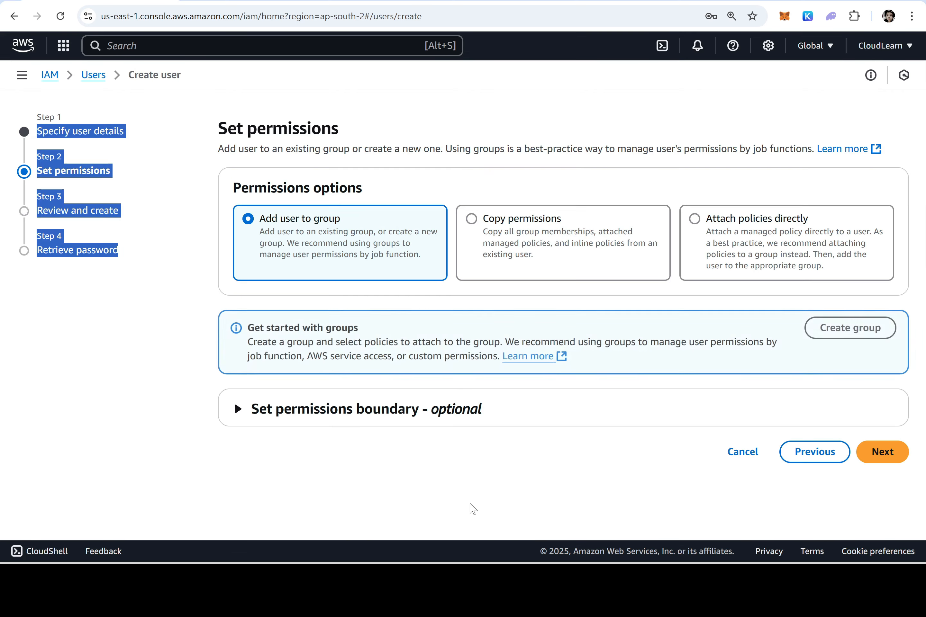
click(360, 505)
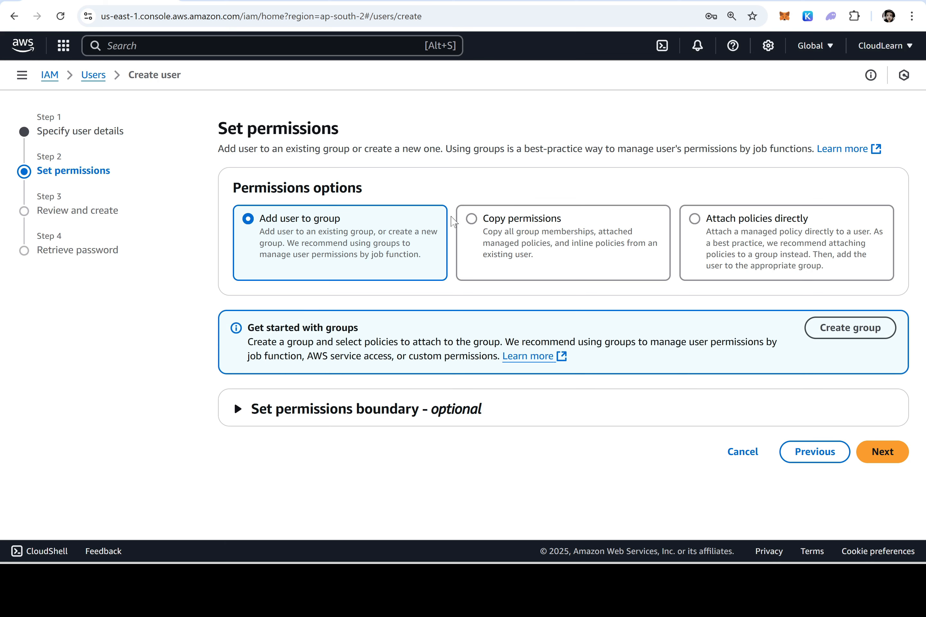
click(880, 458)
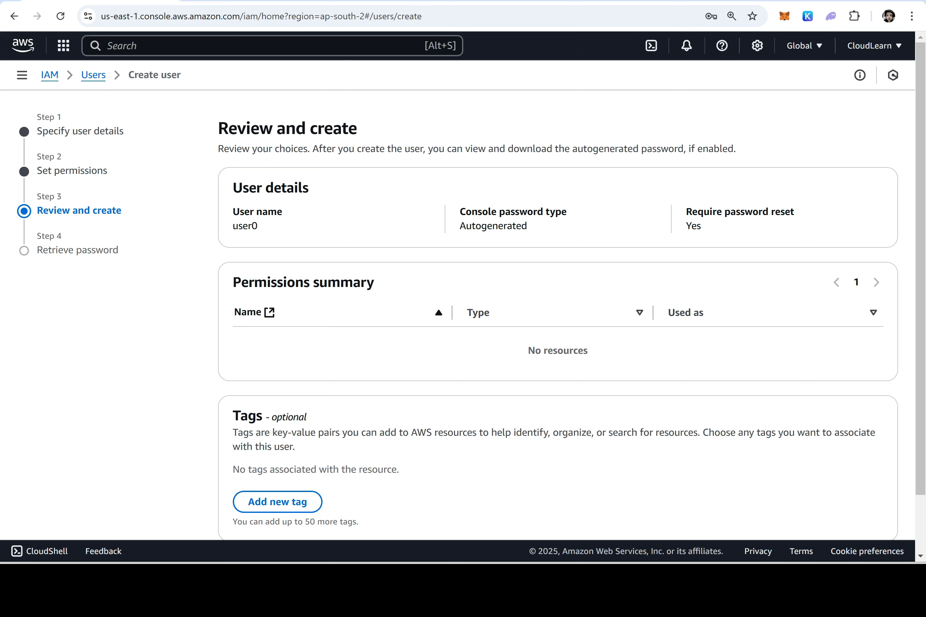
drag(529, 228, 456, 228)
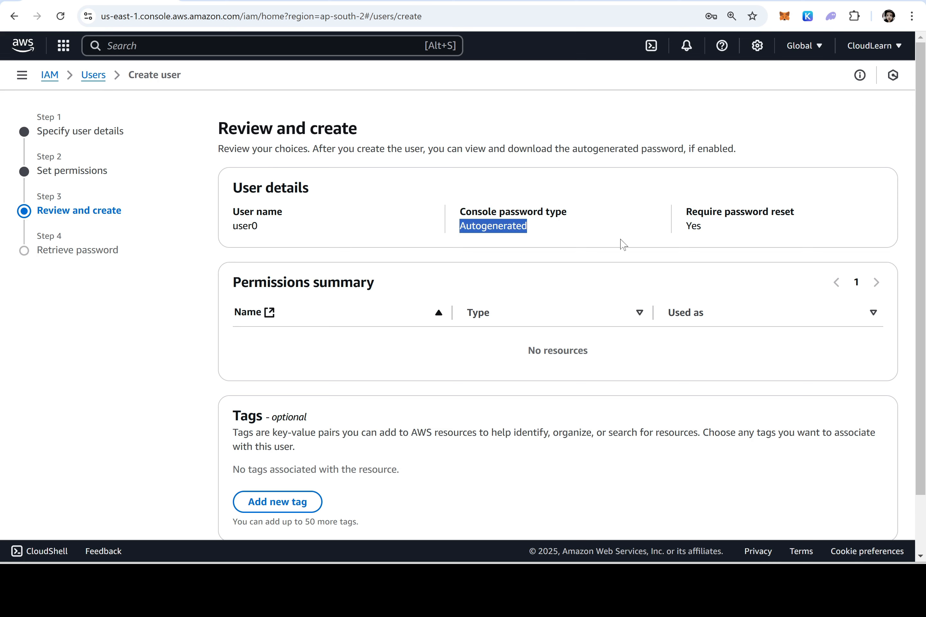
drag(704, 229, 686, 227)
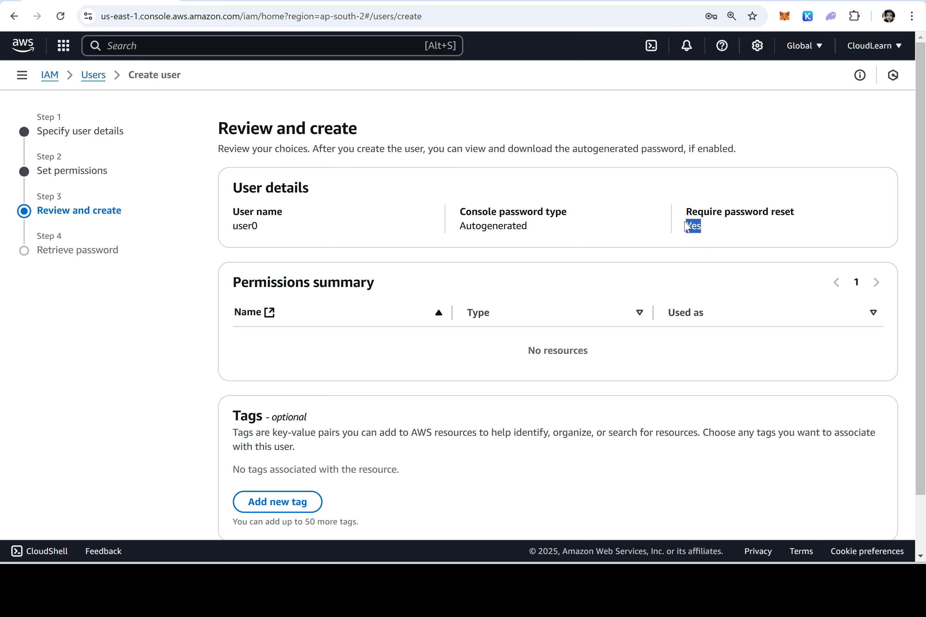
scroll(685, 249, down, 2)
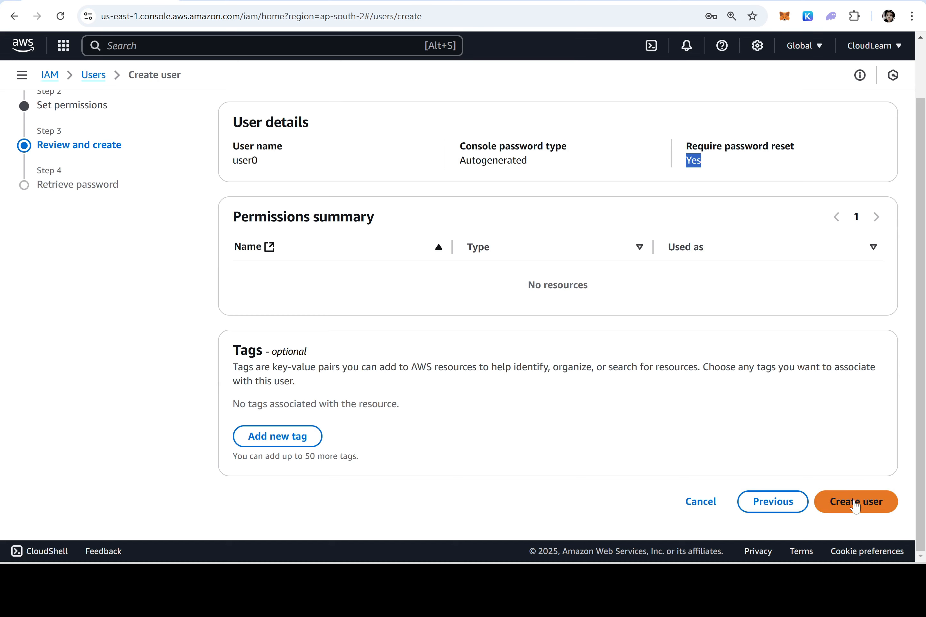
Create user0 and copy its console sign-in URL from the Retrieve password page
click(856, 503)
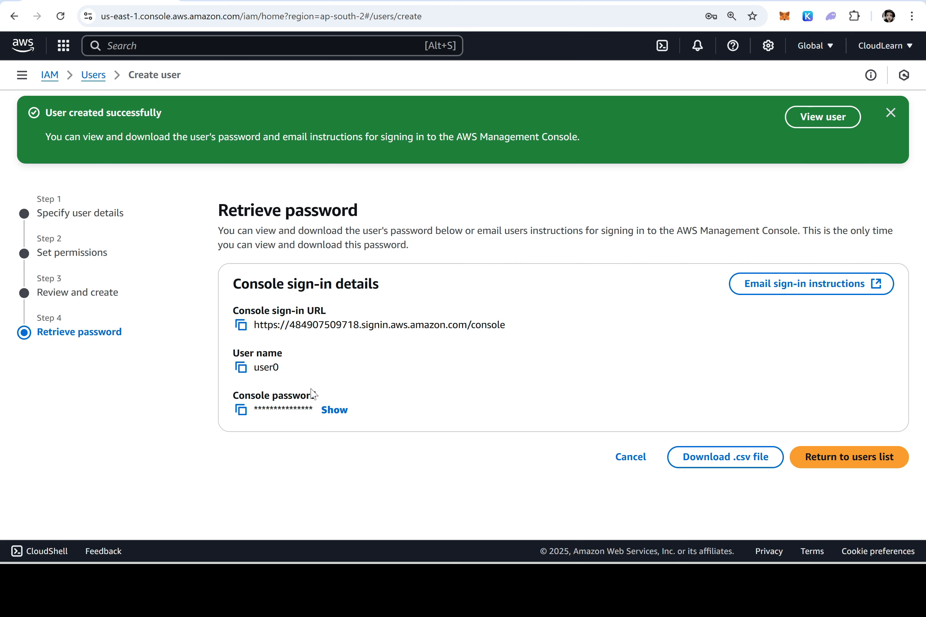
click(241, 326)
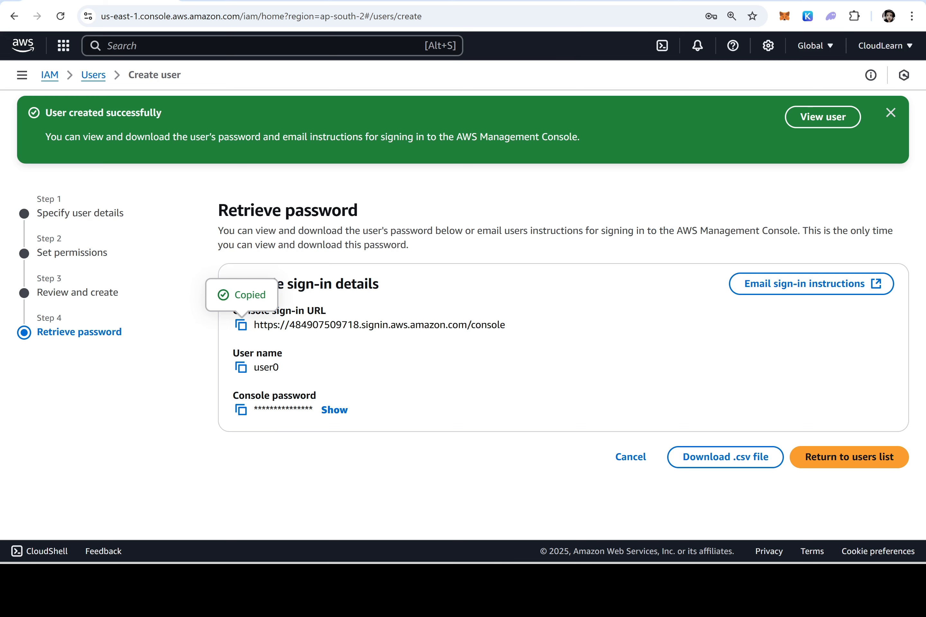
Paste the console sign-in URL into Notepad and the user name user0 on line 2
click(606, 496)
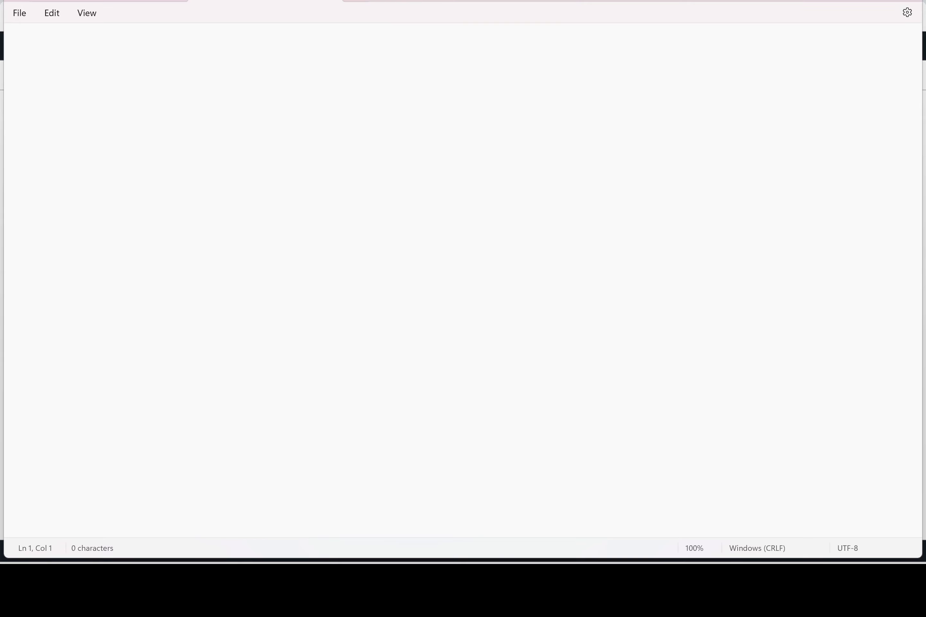
key(ctrl+v)
key(Return)
key(alt+Tab)
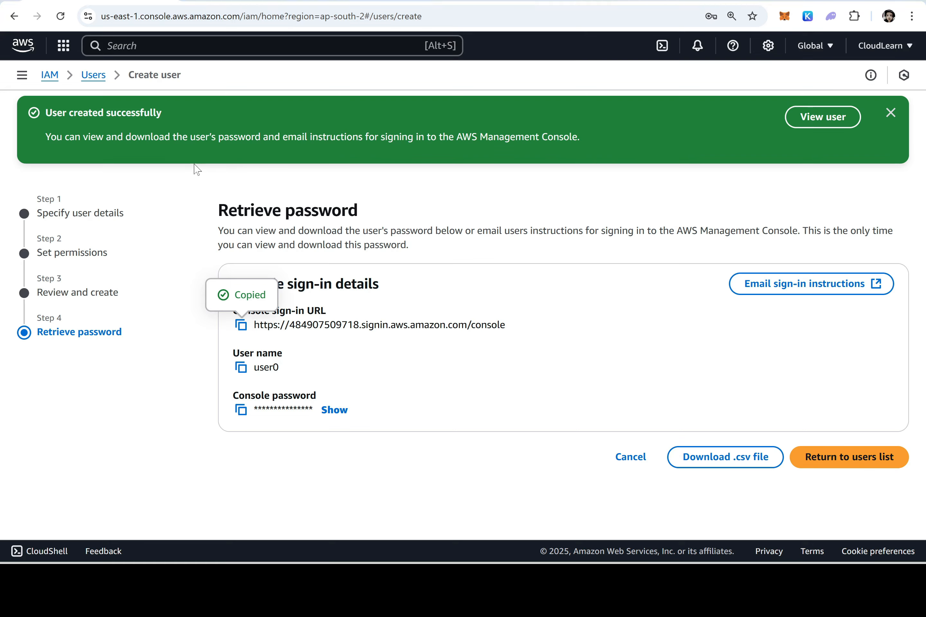
click(241, 367)
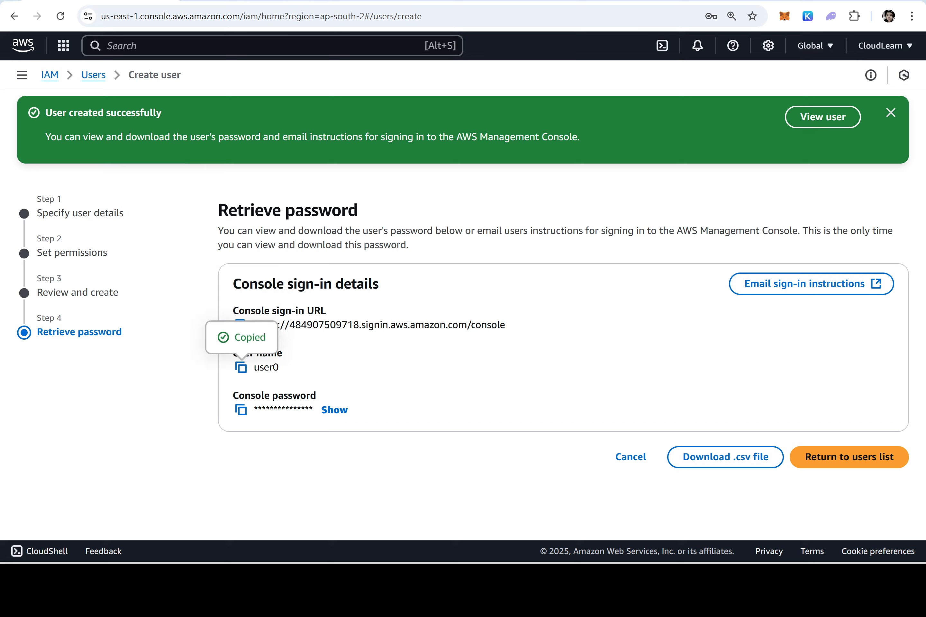
key(alt+Tab)
key(ctrl+v)
Reveal user0's autogenerated password and paste it on Notepad line 3
key(alt+Tab)
click(335, 410)
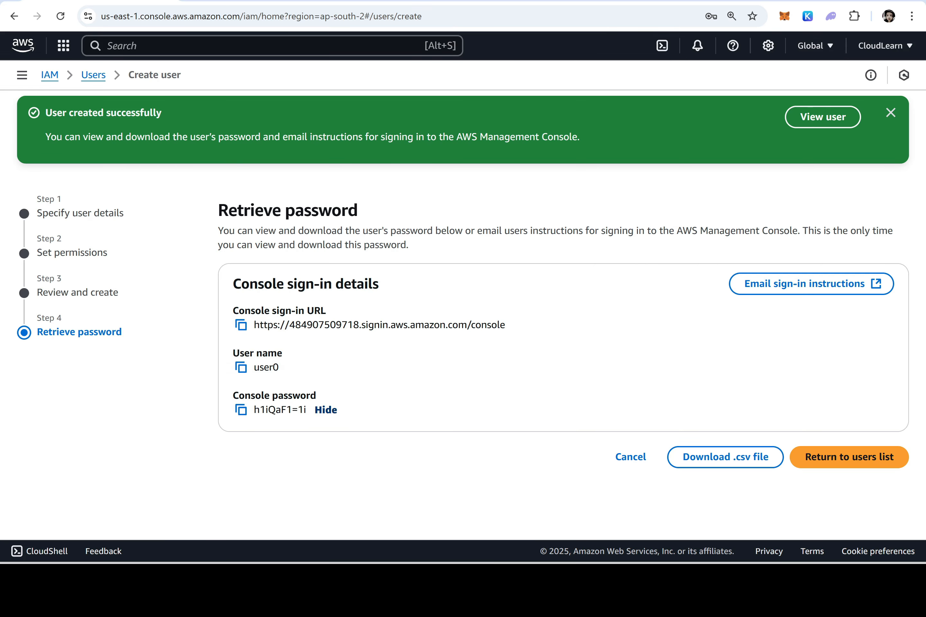
click(248, 414)
key(alt+Tab)
key(Return)
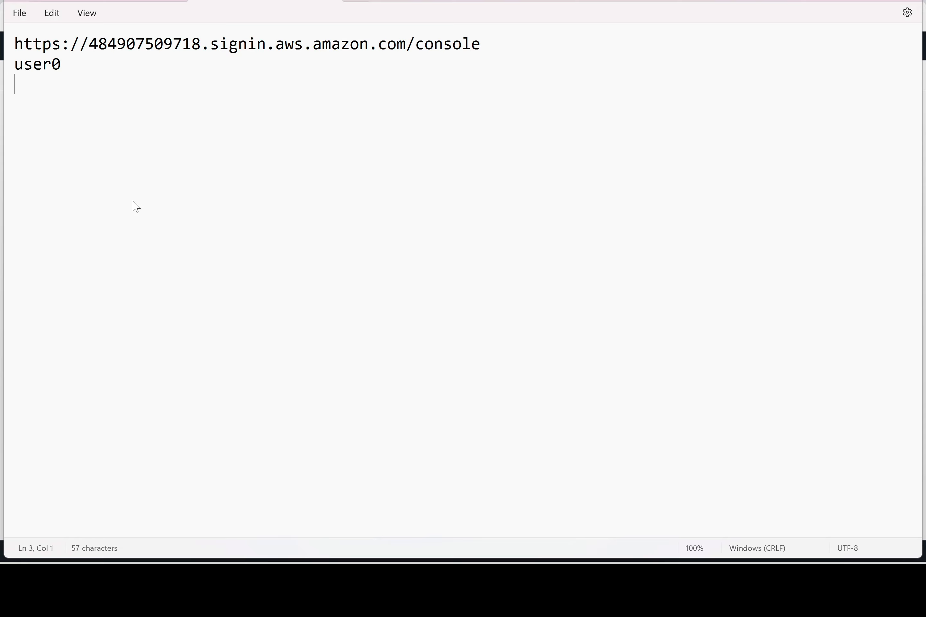
key(ctrl+v)
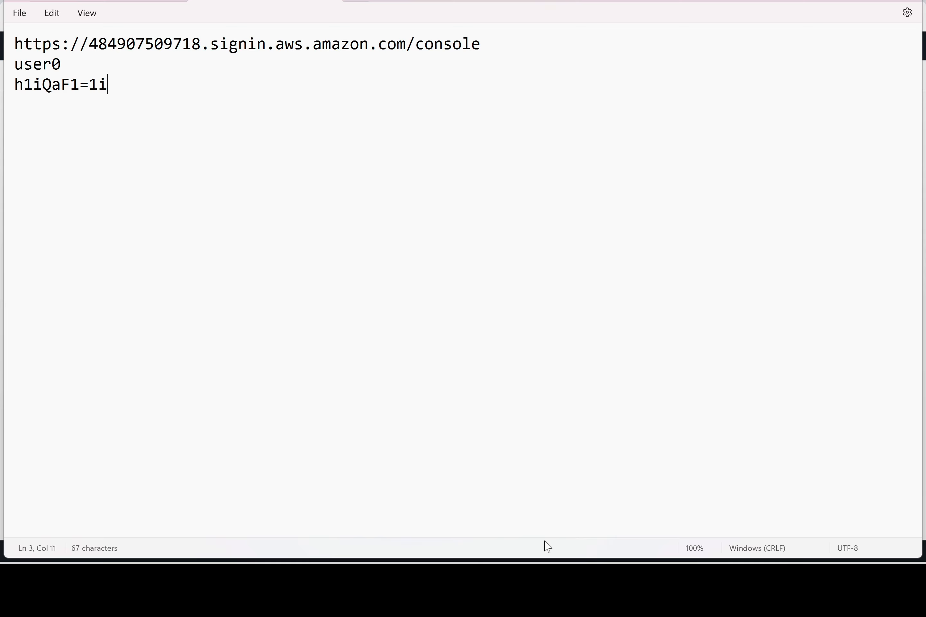
click(662, 576)
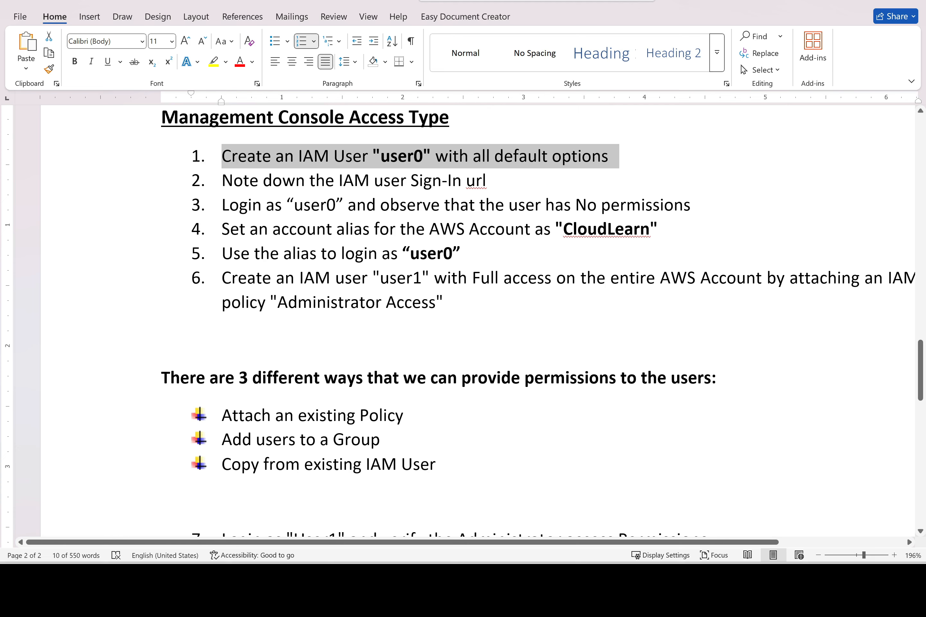
Select lab step 3 in the Word notes: log in as user0 to check permissions
drag(700, 205, 211, 215)
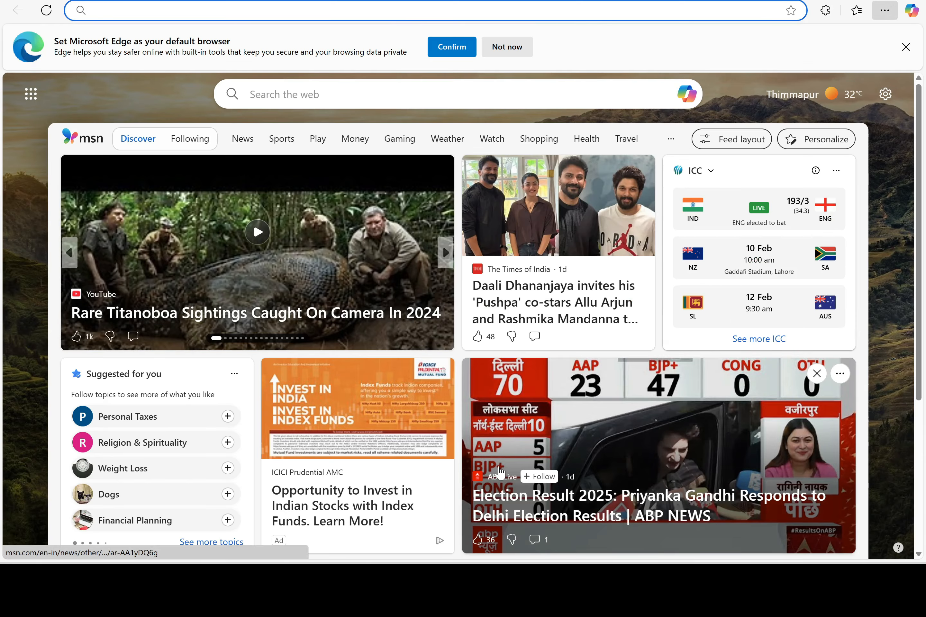
Visit aws.amazon.com in Edge and go to the console sign-in
text(aws.amazon.com)
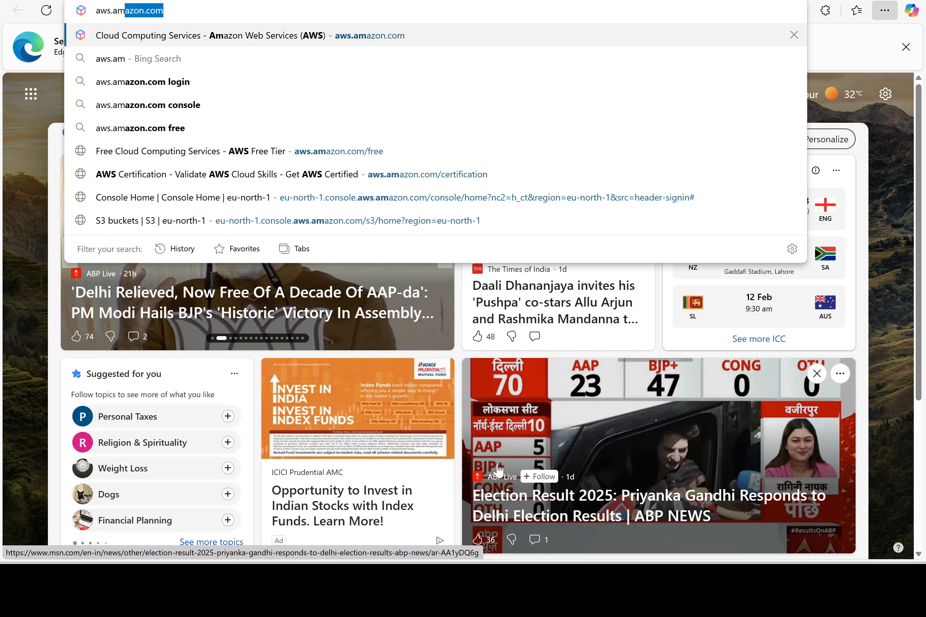
key(Return)
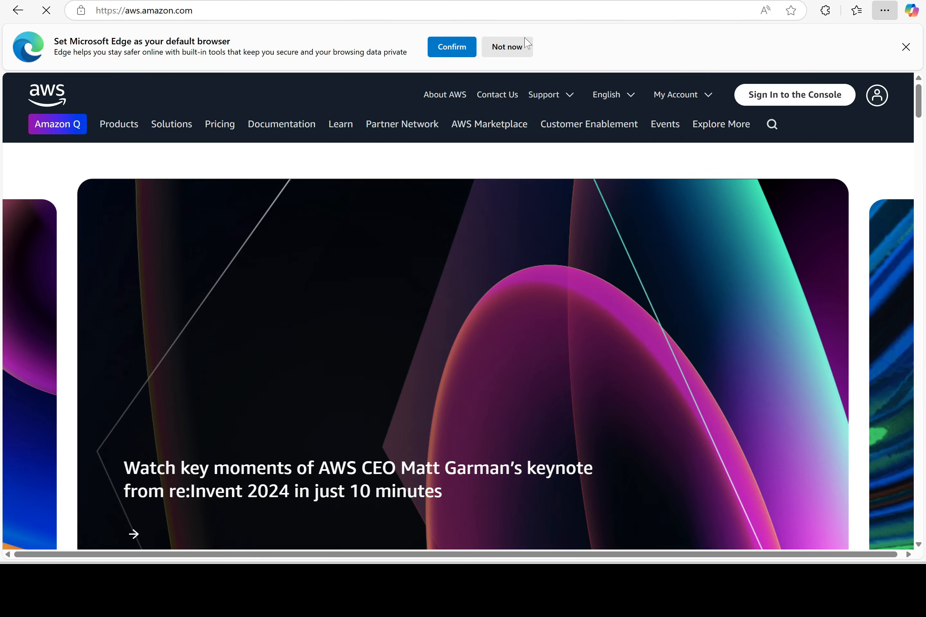
click(520, 46)
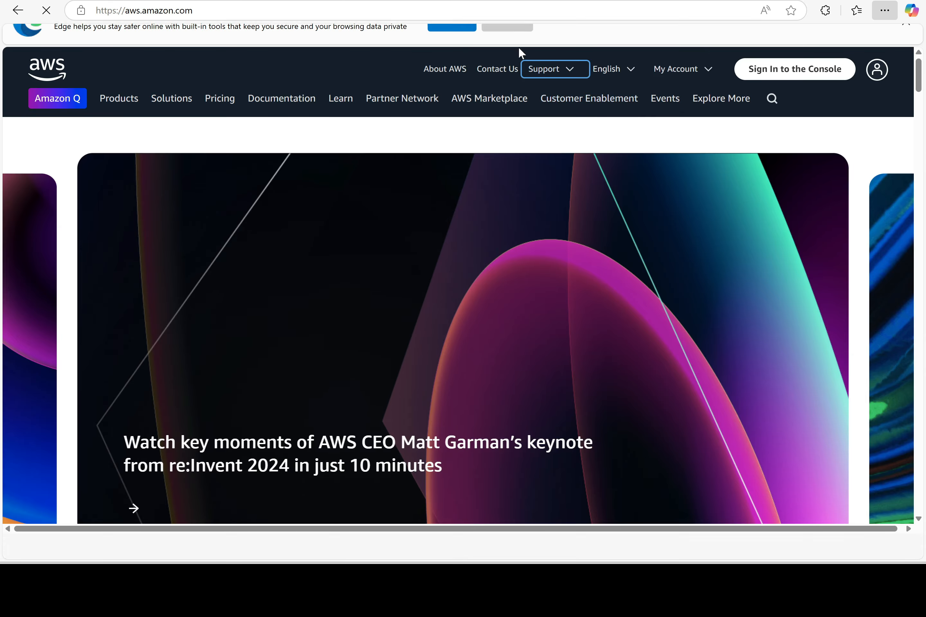
click(791, 45)
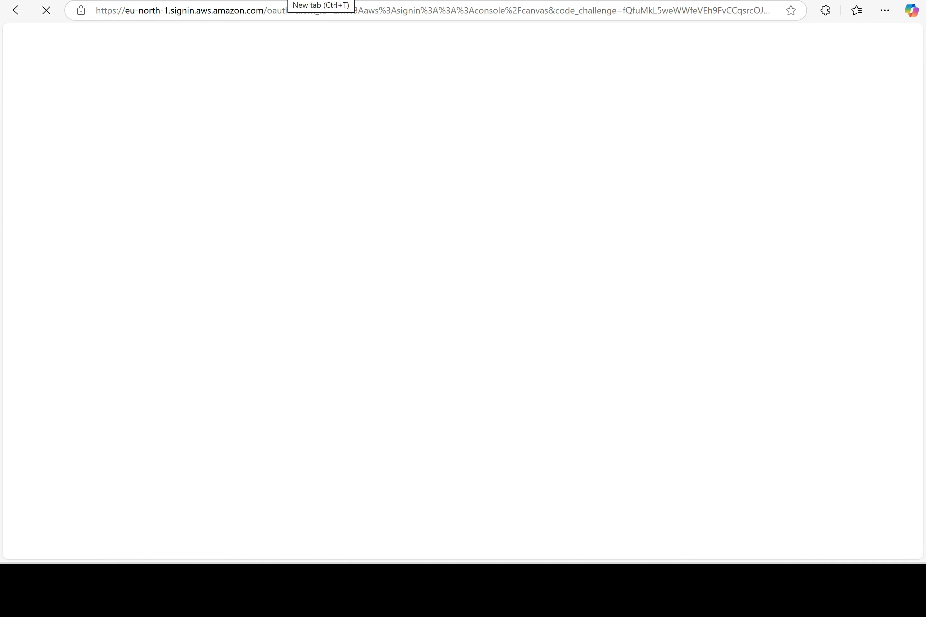
Load the saved sign-in URL from Notepad in a new tab, showing the account ID prefilled
key(ctrl+t)
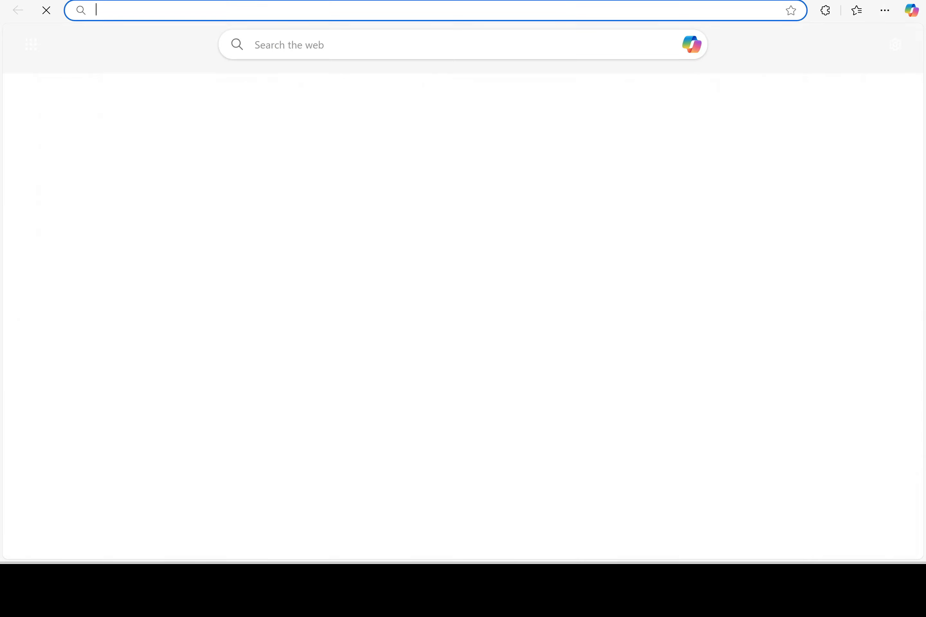
key(alt+Tab)
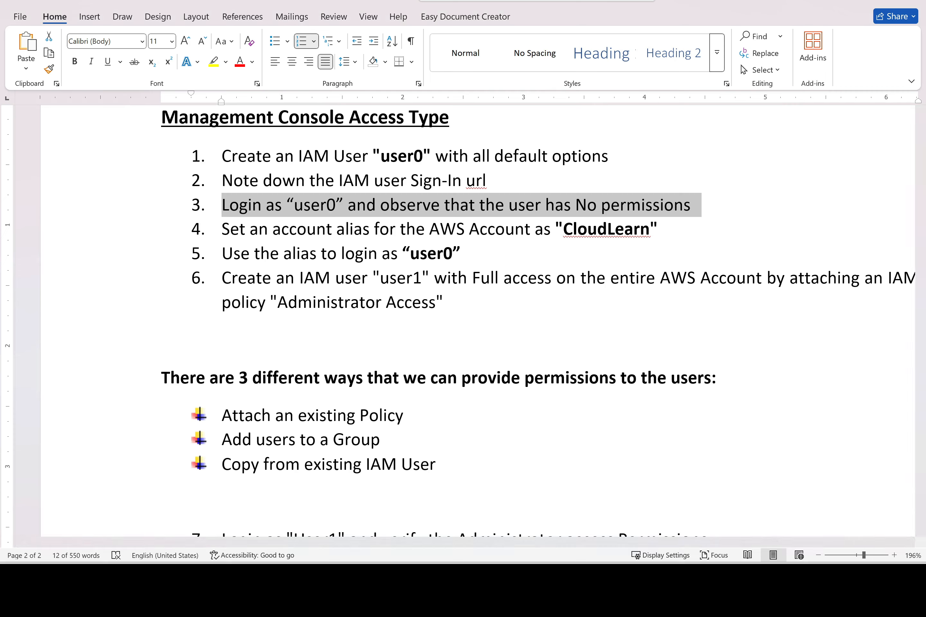
key(alt+Tab)
drag(481, 43, 10, 43)
key(alt+Tab)
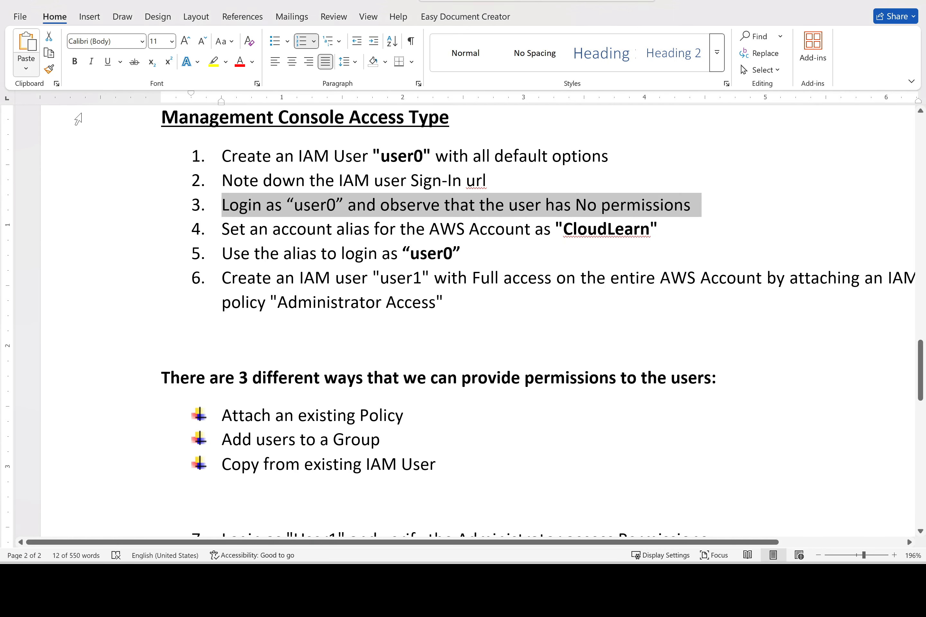
key(alt+Tab)
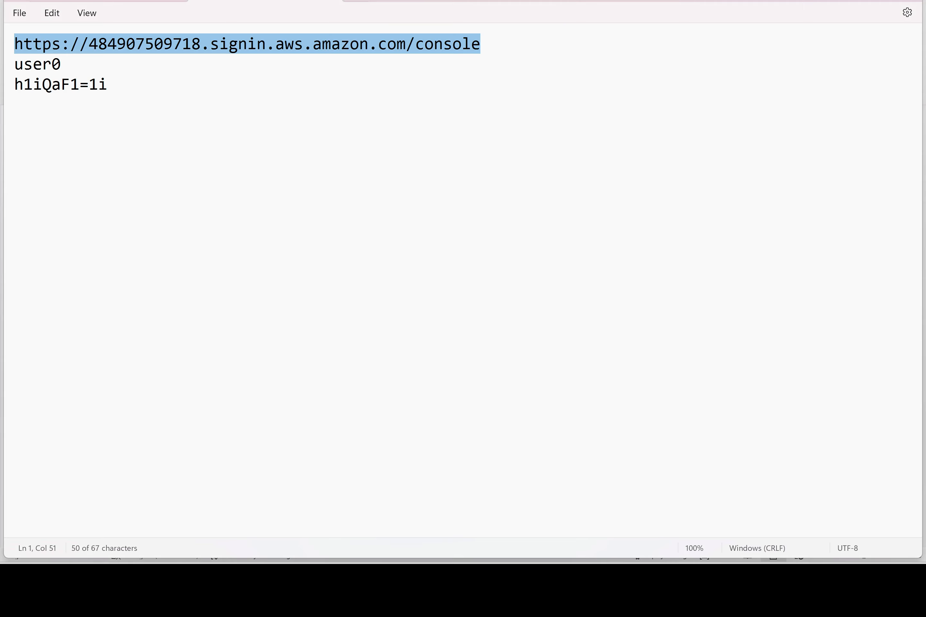
key(alt+Tab)
key(ctrl+v)
key(Return)
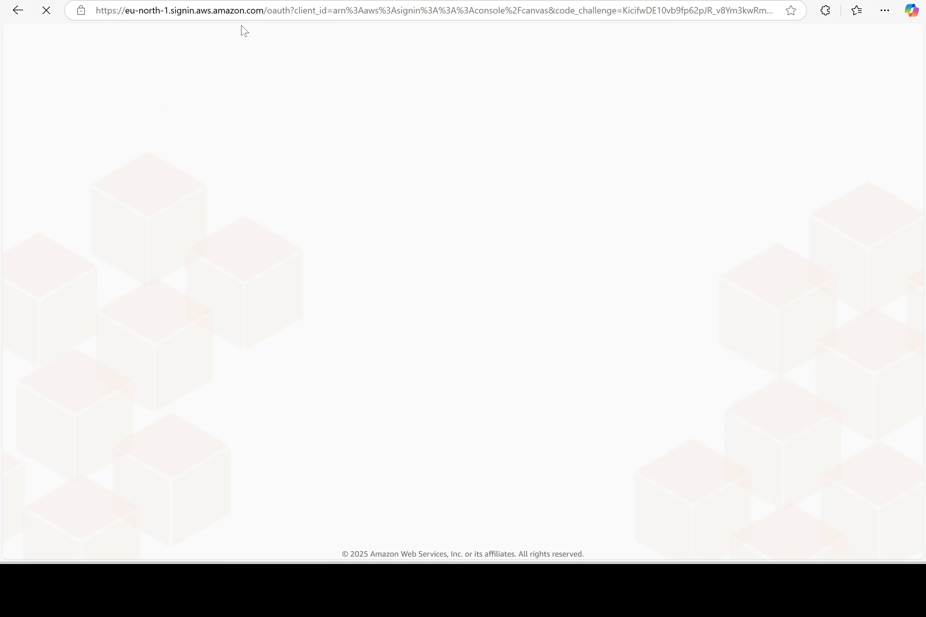
drag(242, 303, 162, 302)
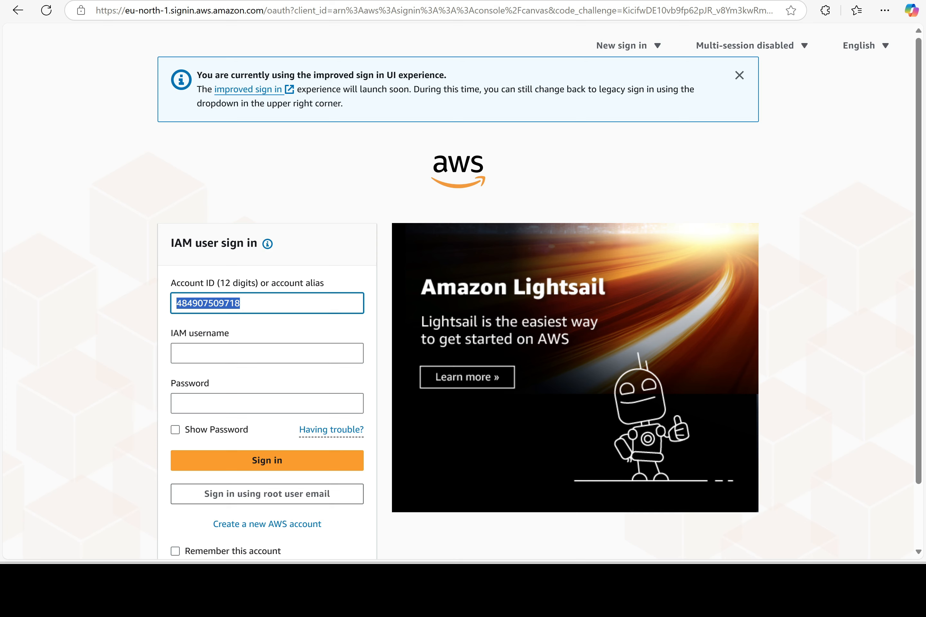
Enter user0 as IAM username and paste the saved password from Notepad line 3
click(227, 352)
text(user0)
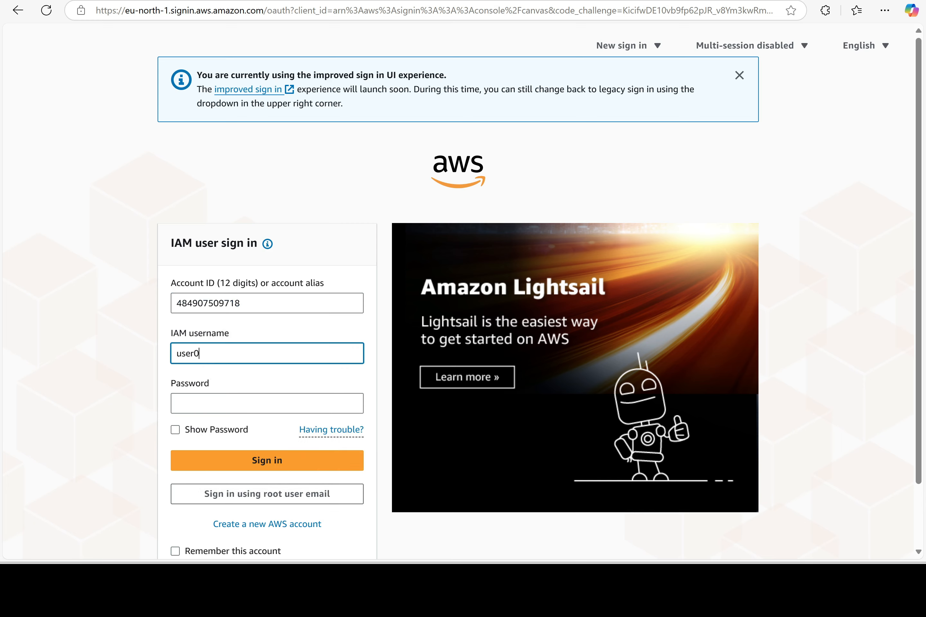
key(Tab)
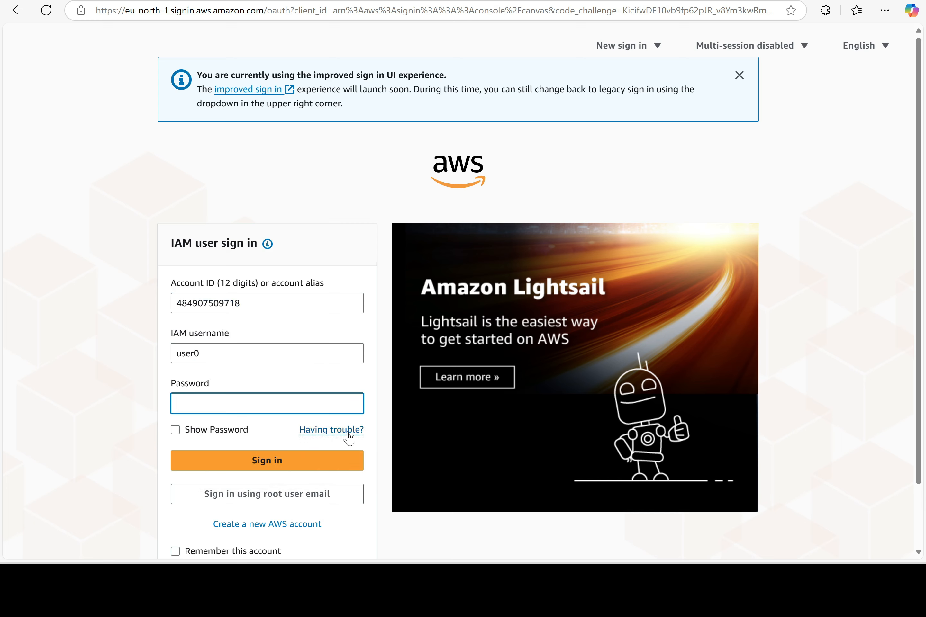
key(alt+Tab)
drag(108, 85, 4, 85)
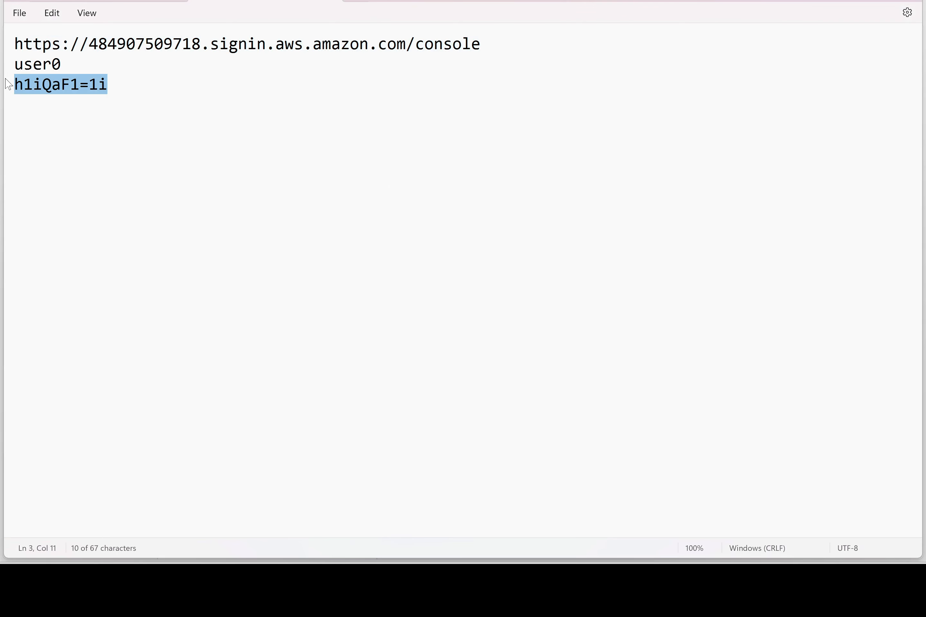
key(alt+Tab)
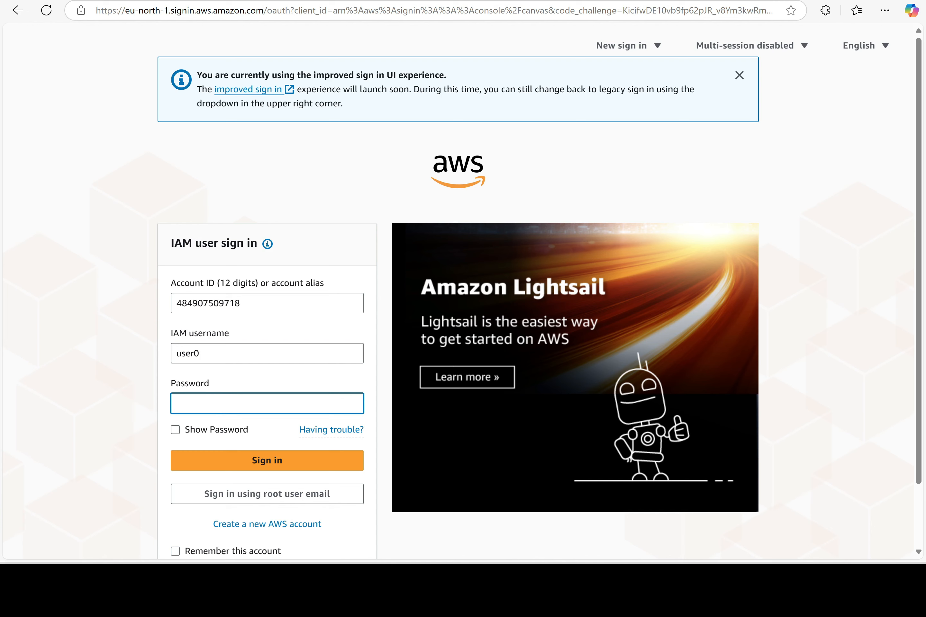
key(ctrl+v)
Sign in, replace the old password with a new one, and continue to Console Home as user0
click(265, 461)
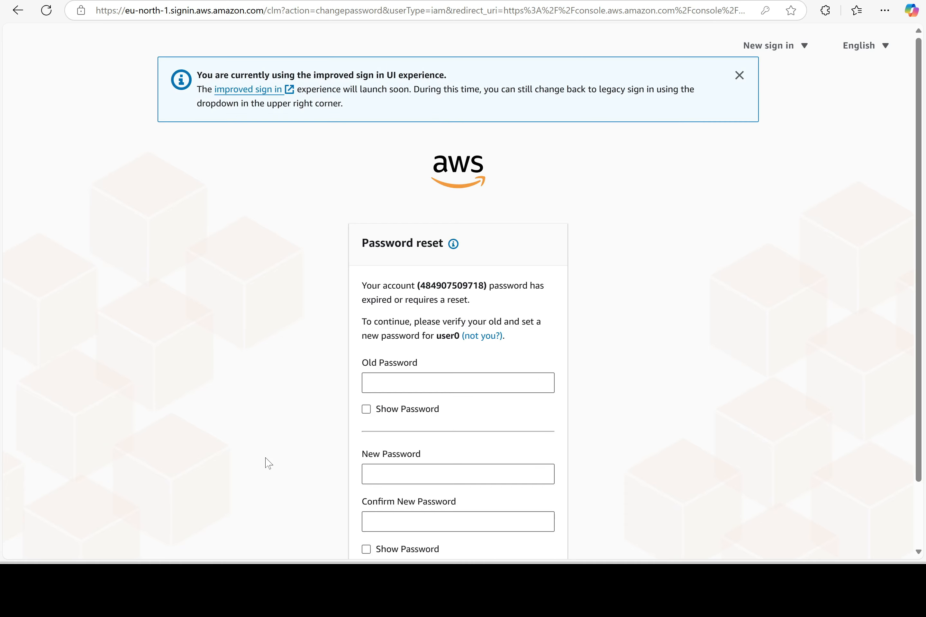
scroll(315, 500, down, 2)
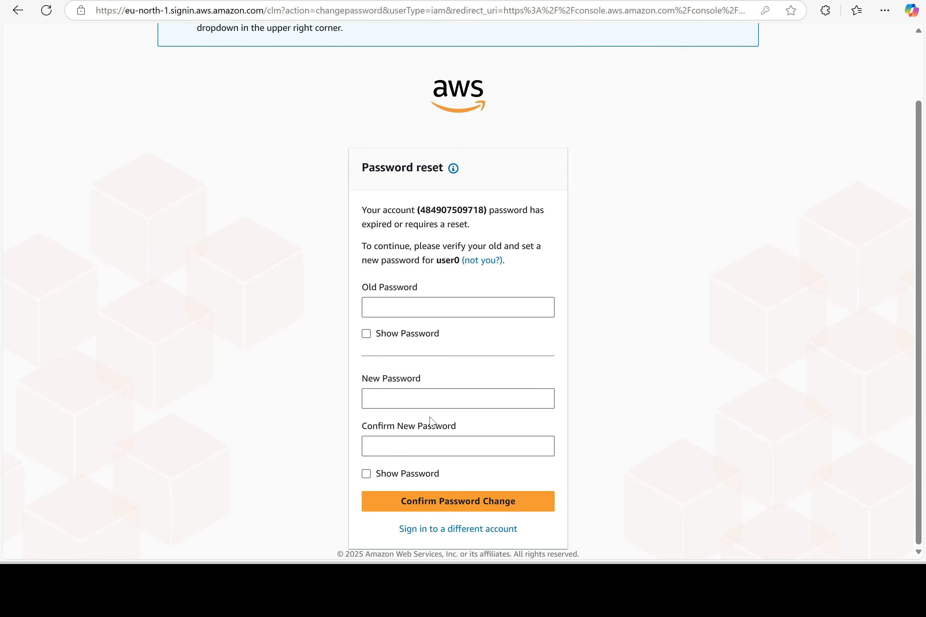
click(458, 308)
key(ctrl+v)
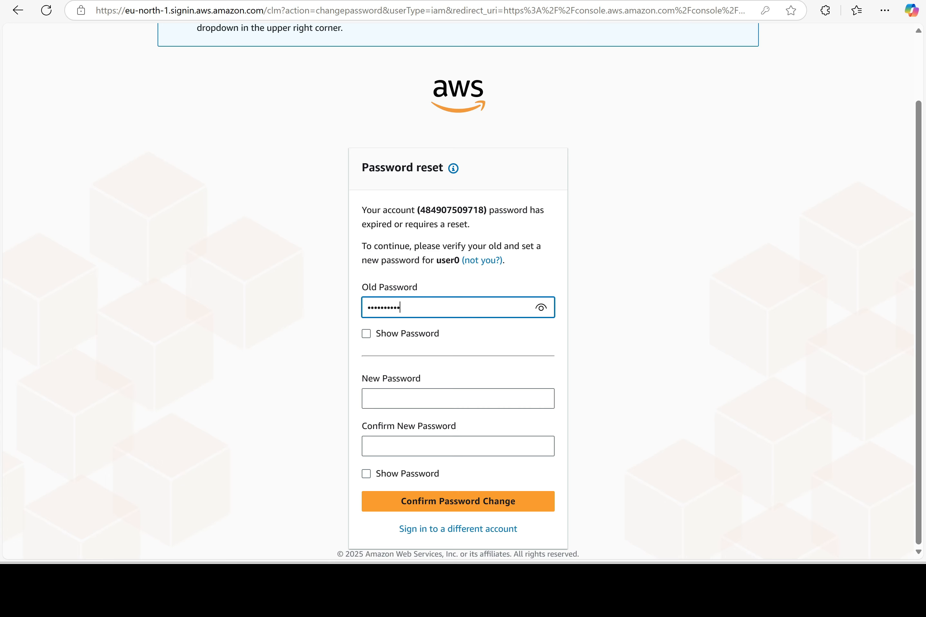
click(458, 399)
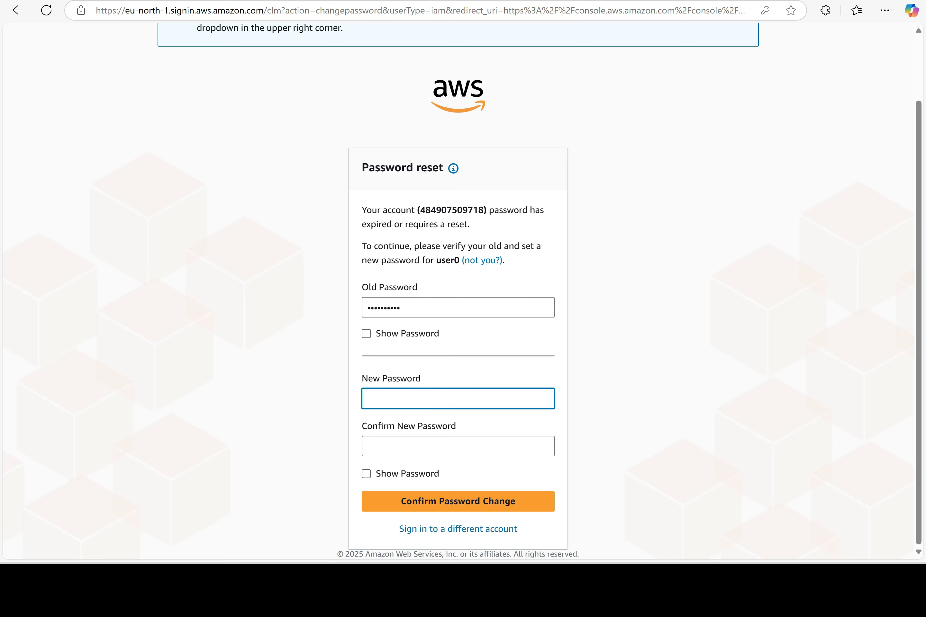
text(•••••••••••)
key(Tab)
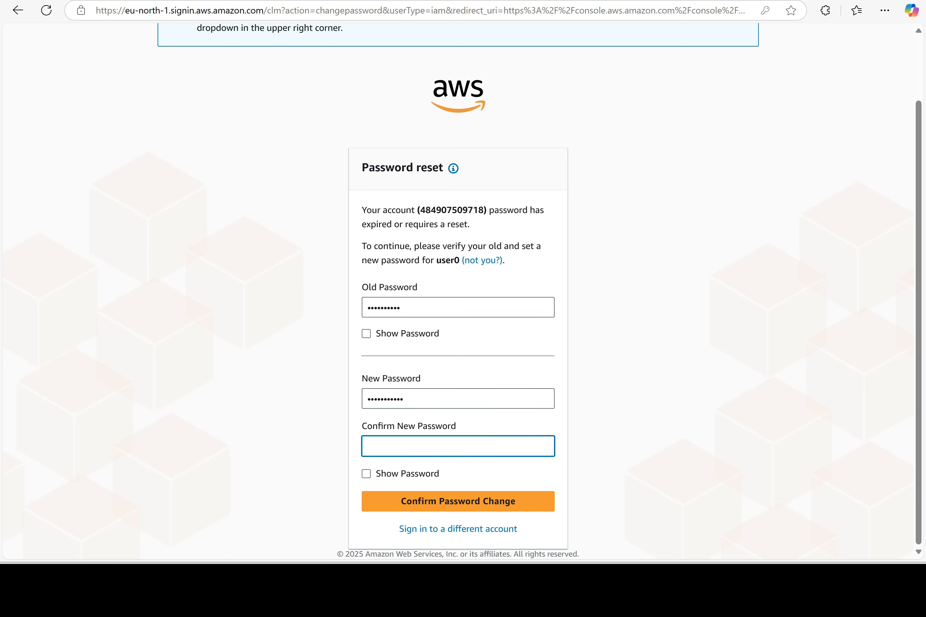
text(•••••••••••)
click(462, 507)
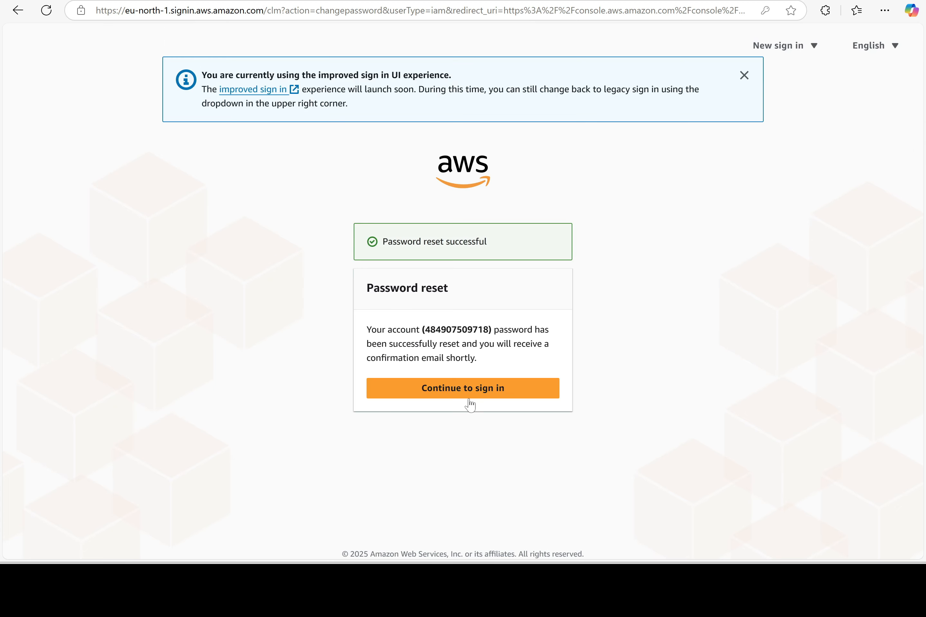
click(469, 398)
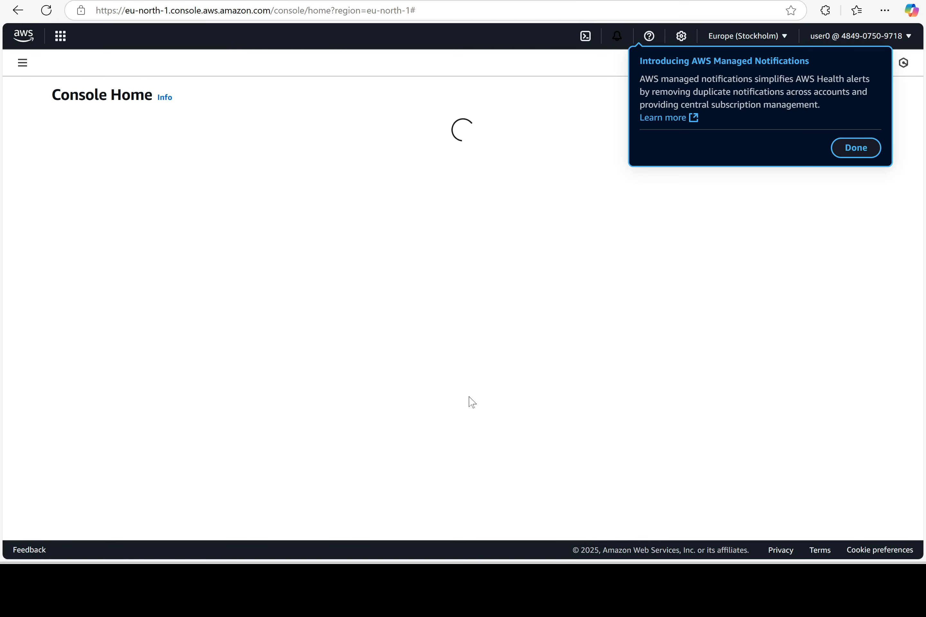
Dismiss the notifications popover and highlight 'No permissions' in step 3 of the Word notes
click(856, 149)
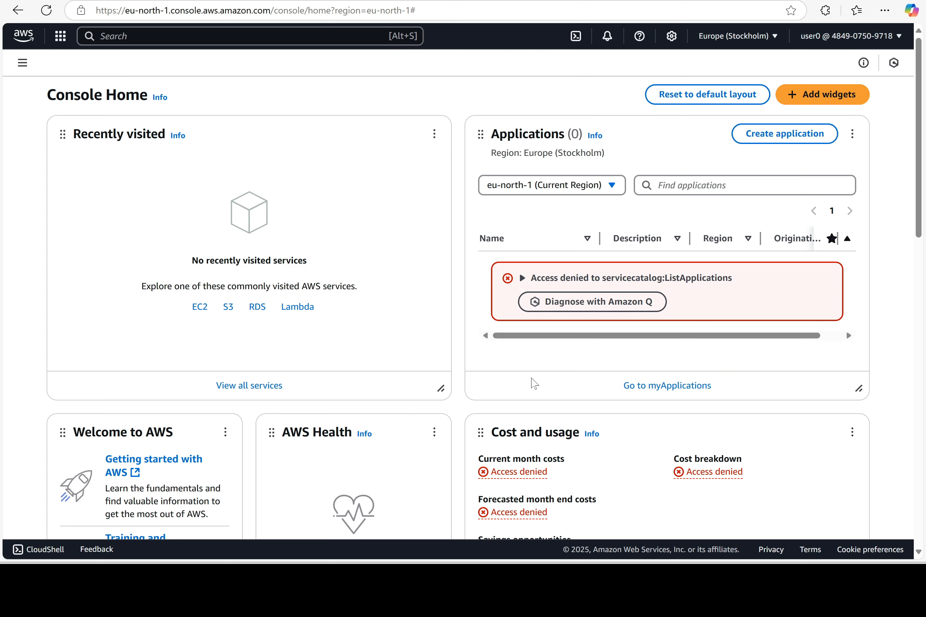
click(478, 586)
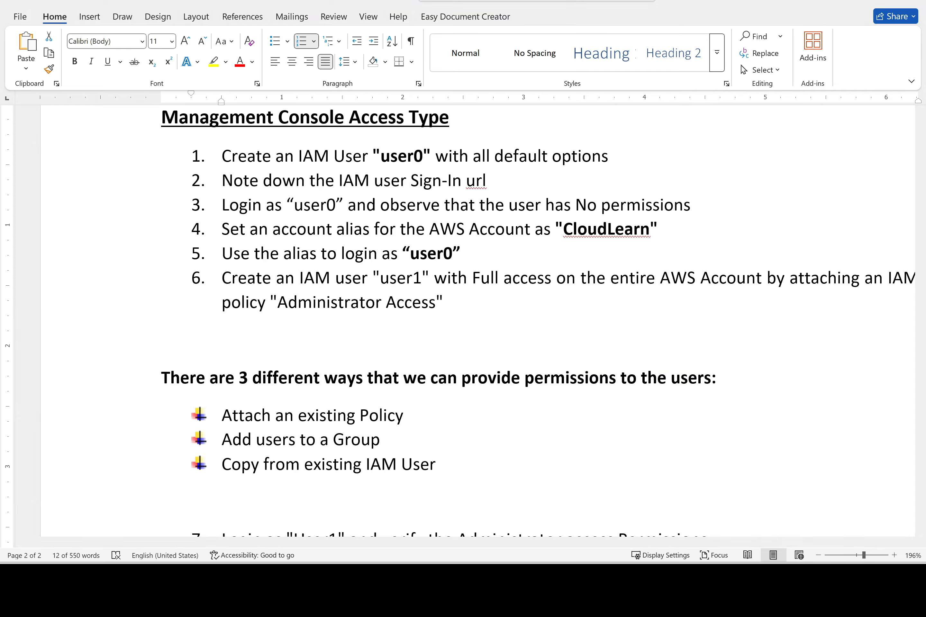
click(691, 205)
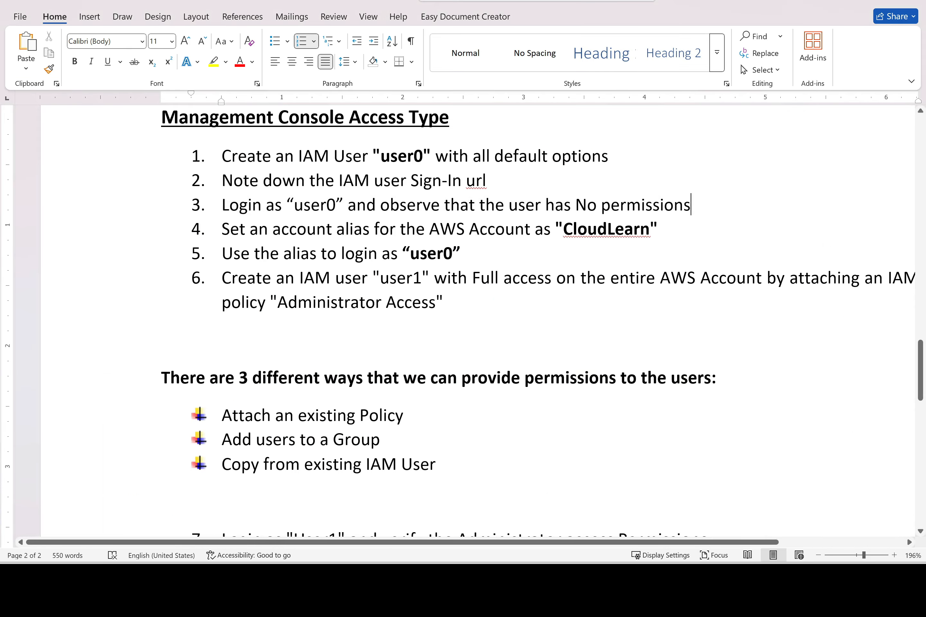
drag(691, 205, 576, 205)
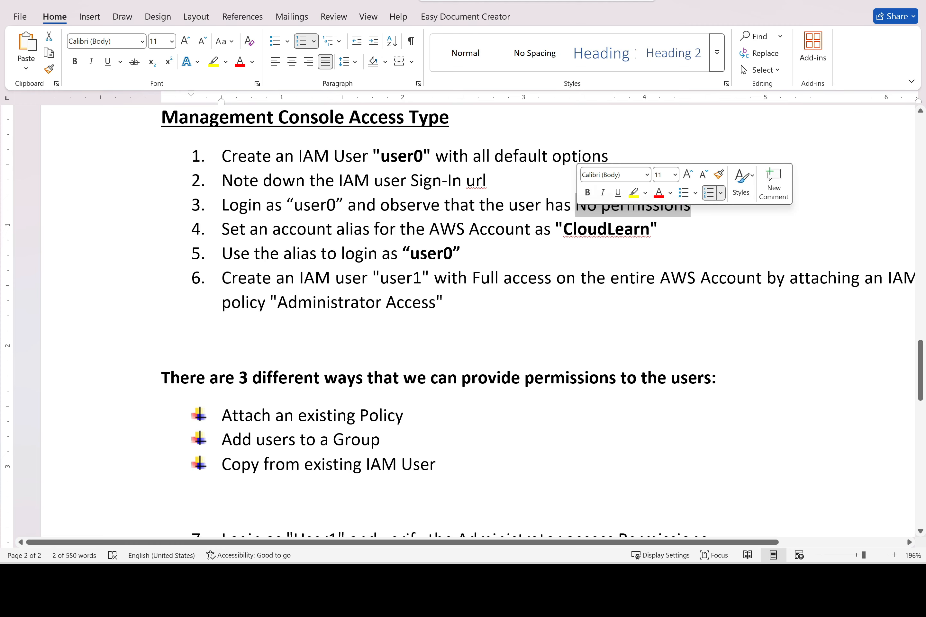
key(alt+Tab)
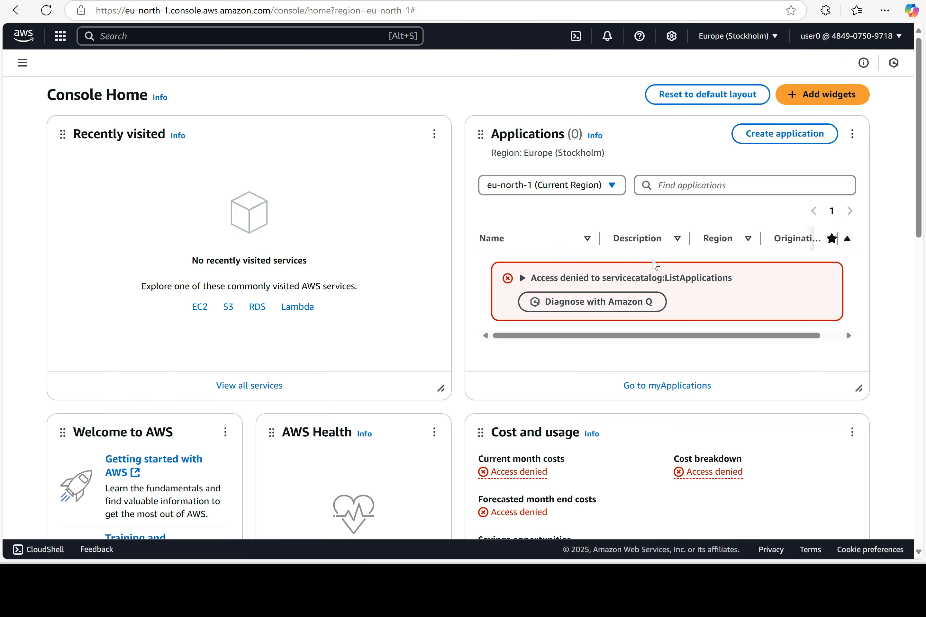
Open IAM through the search bar and highlight the three Access denied cards
click(248, 37)
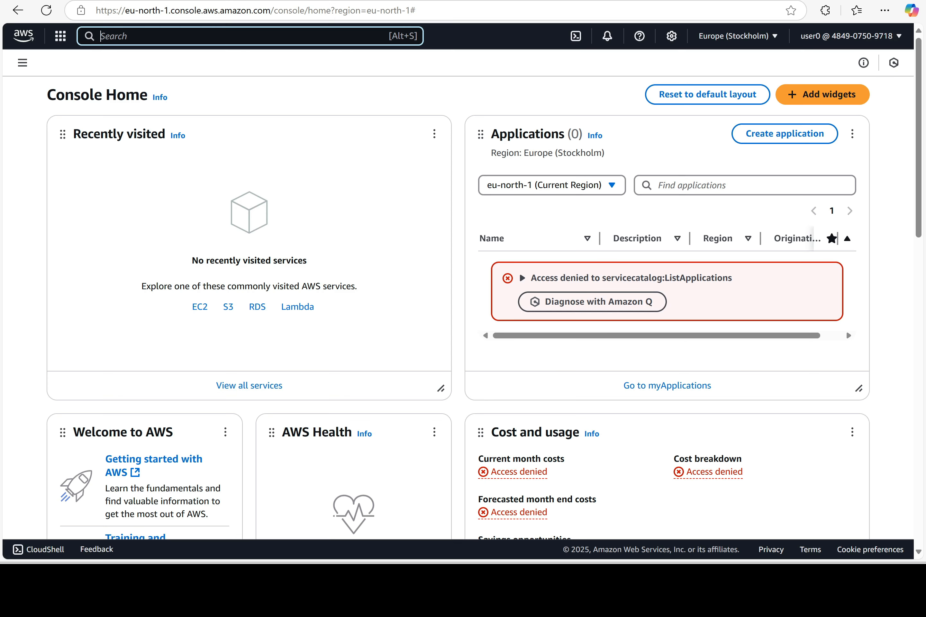
text(IAM)
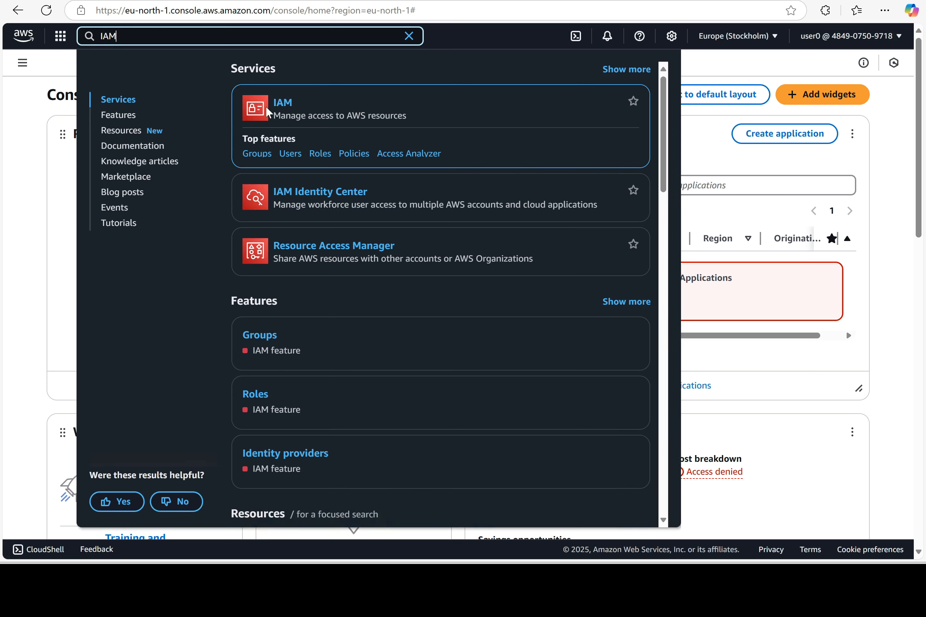
click(285, 104)
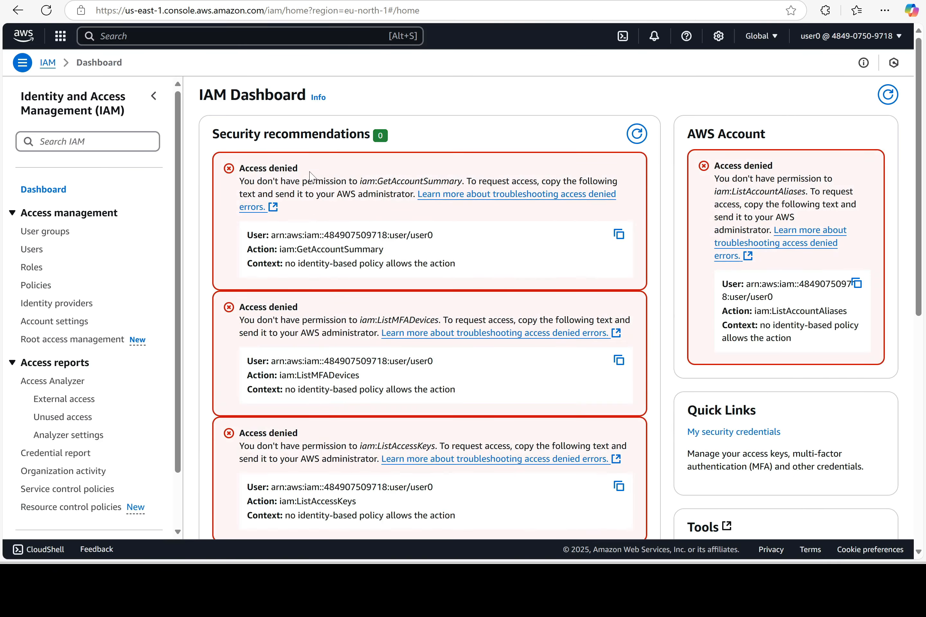
drag(312, 172, 238, 169)
drag(312, 311, 258, 315)
drag(309, 434, 253, 436)
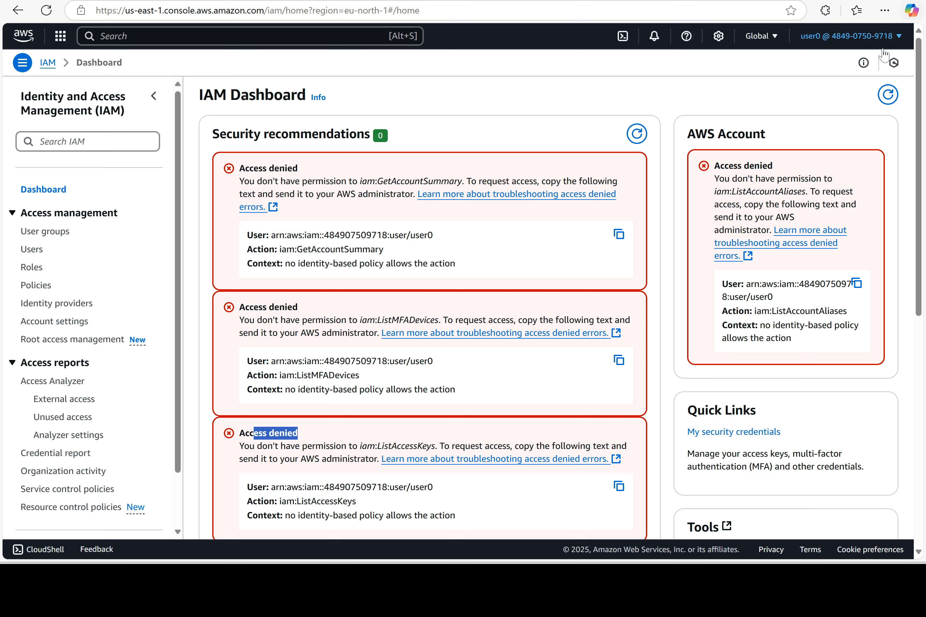
Sign user0 out of the console and bring the Word notes forward
click(891, 37)
click(846, 285)
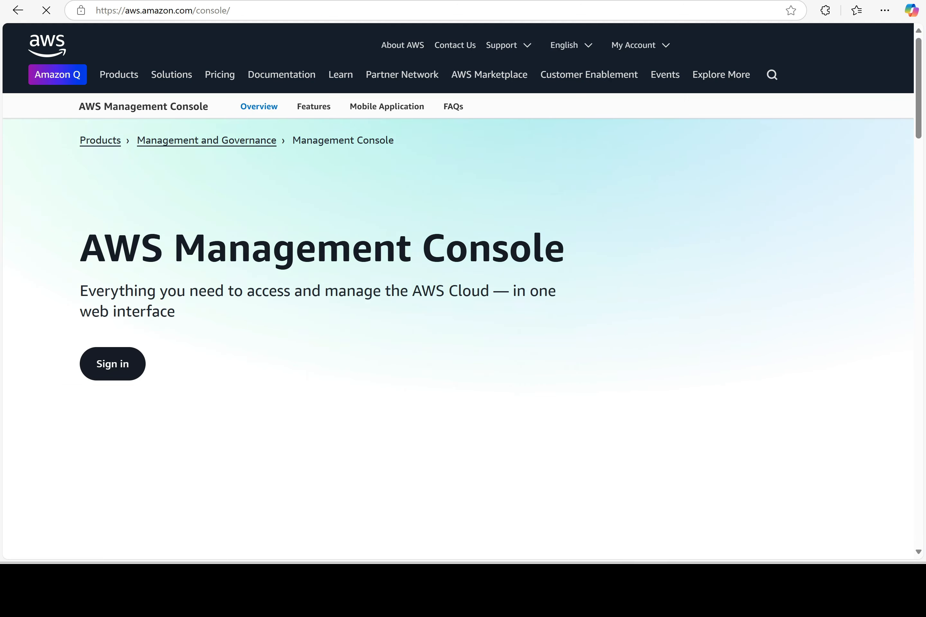
click(626, 584)
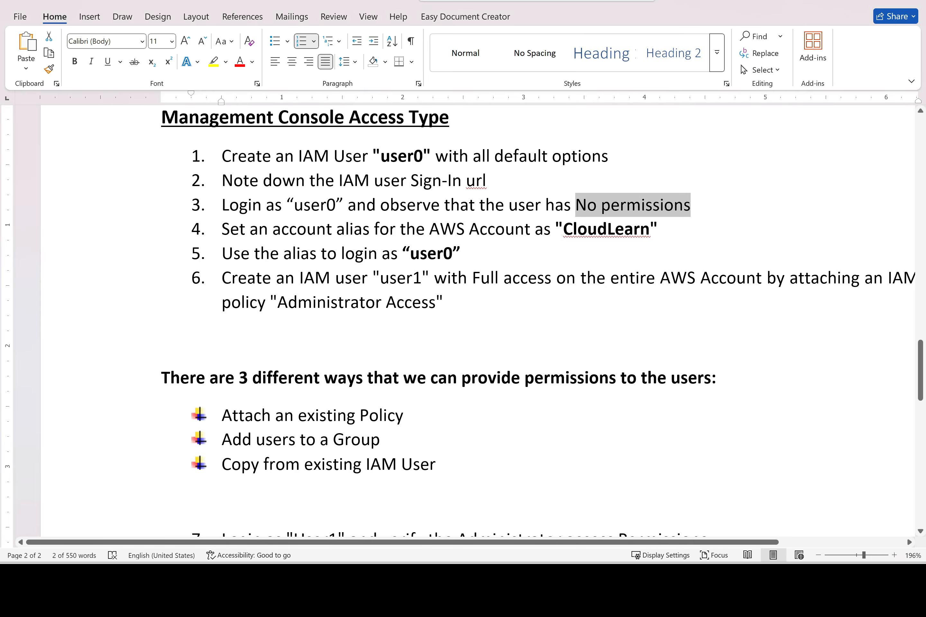
Bold the words 'account alias' in step 4 of the Word notes
drag(375, 230, 273, 230)
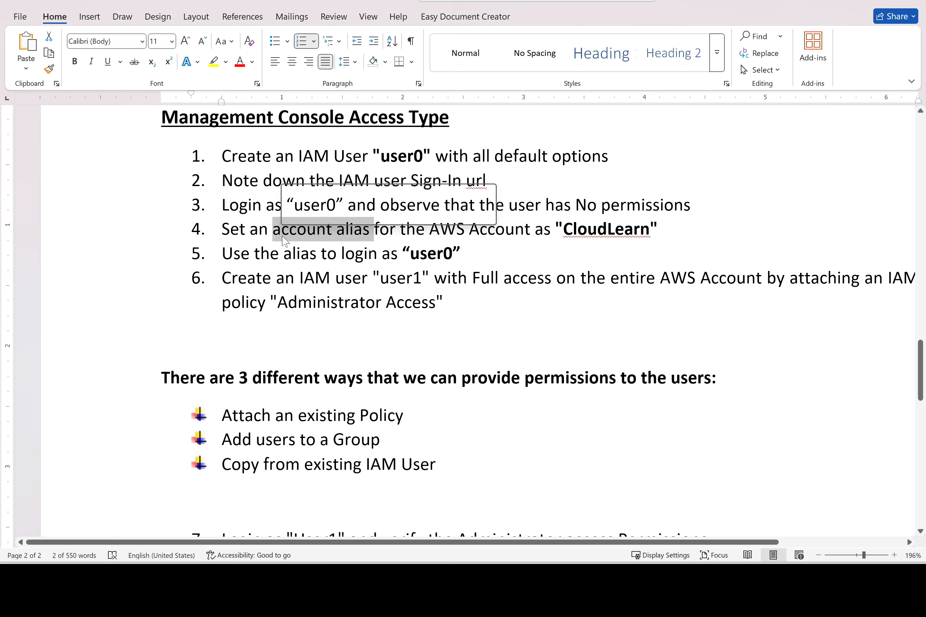
key(ctrl+b)
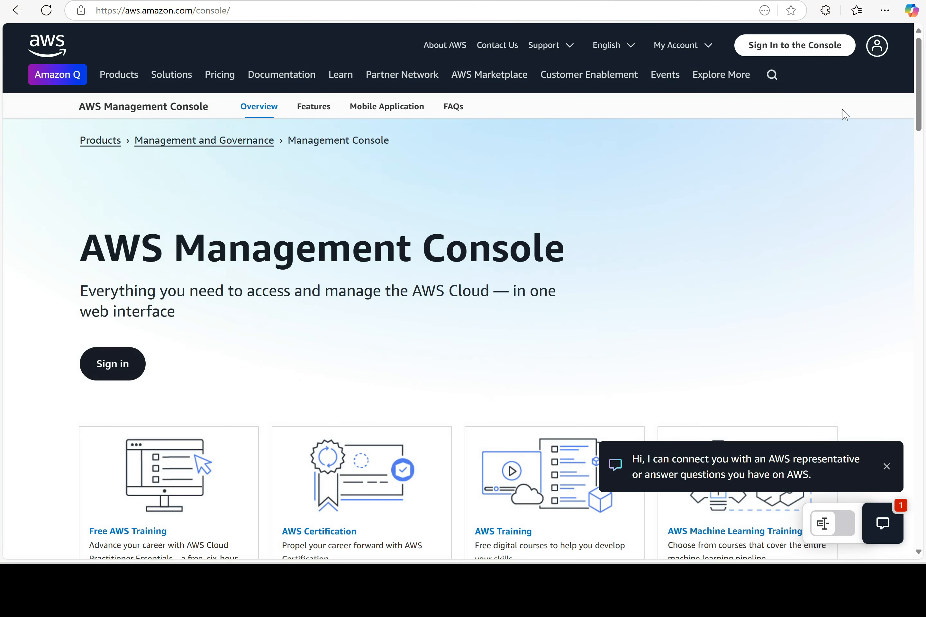
Open the console sign-in page, delete the prefilled account ID, and minimize the browser
click(816, 45)
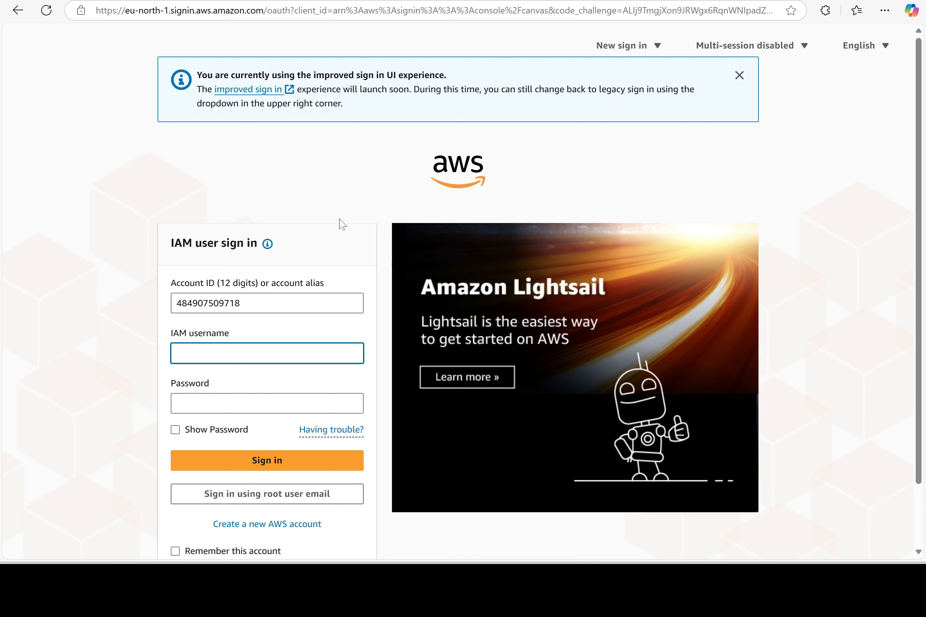
drag(243, 304, 161, 304)
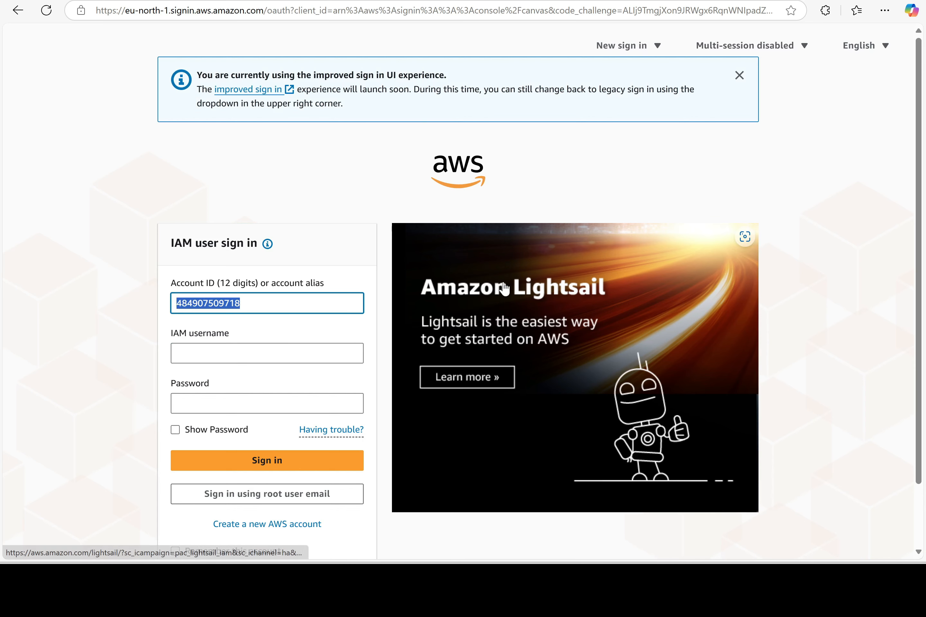
key(BackSpace)
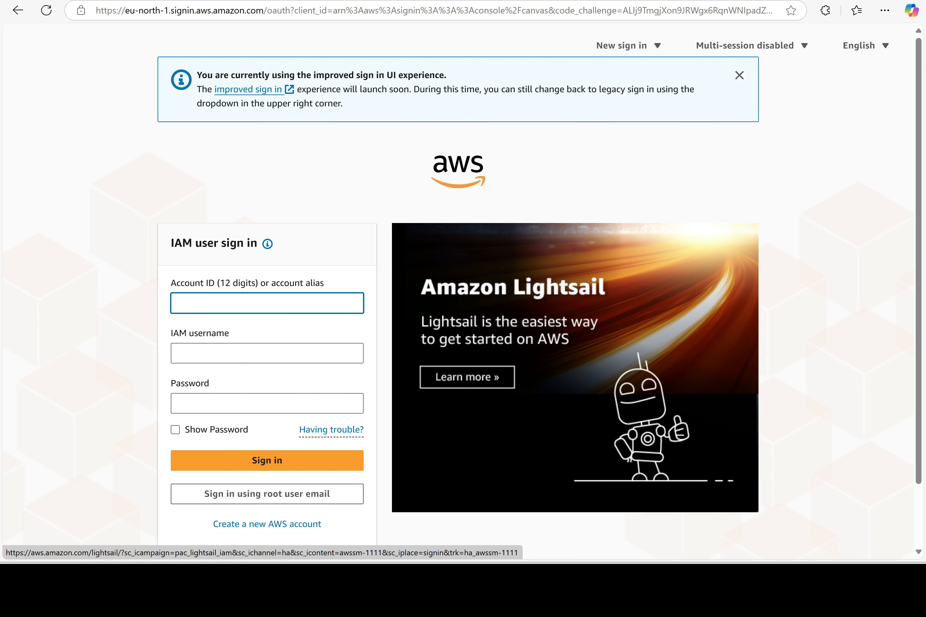
click(856, 2)
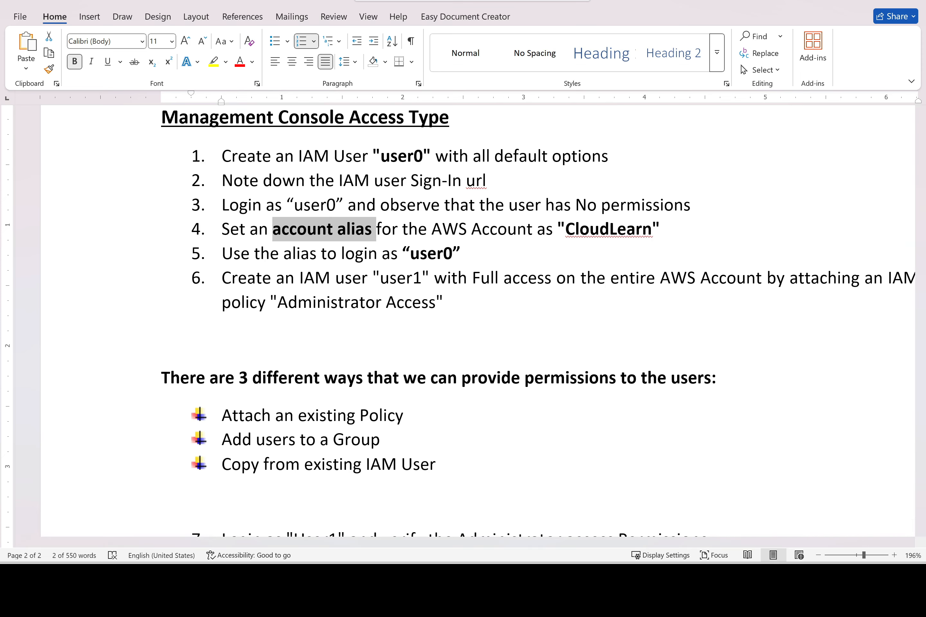
Open IAM from the admin's Console Home and check the Account Alias entry and sign-in URL
key(alt+Tab)
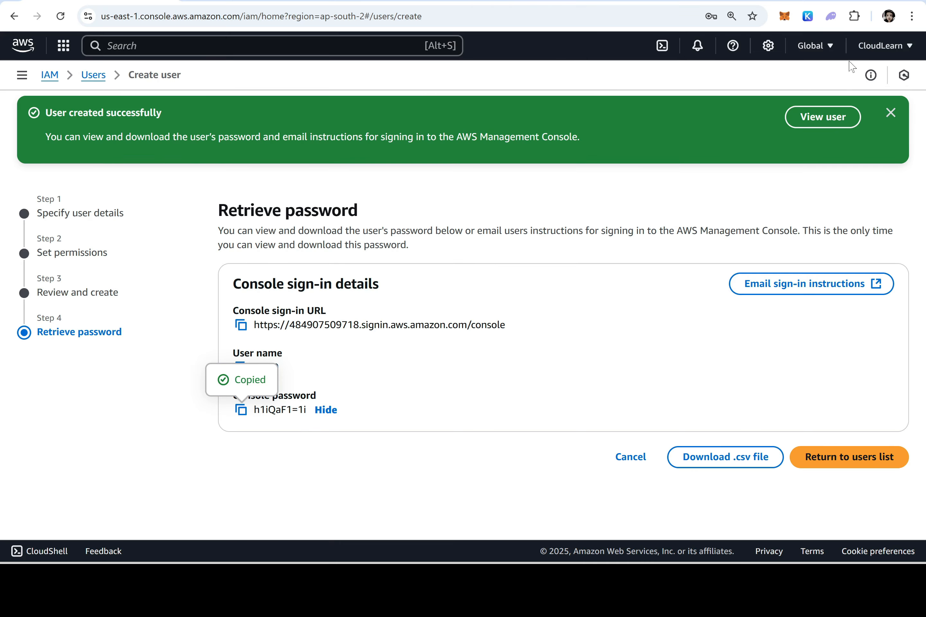
click(22, 45)
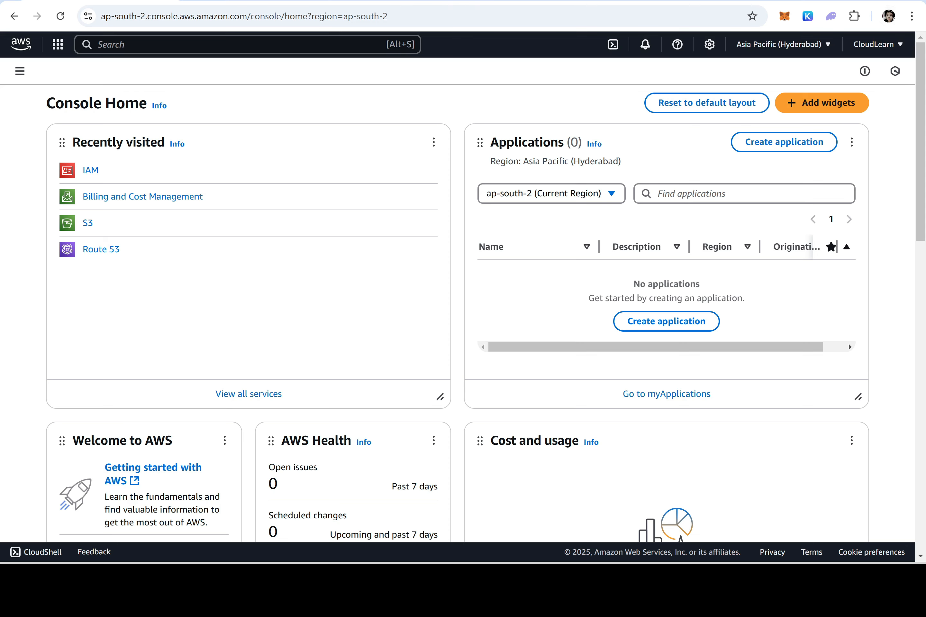
click(91, 170)
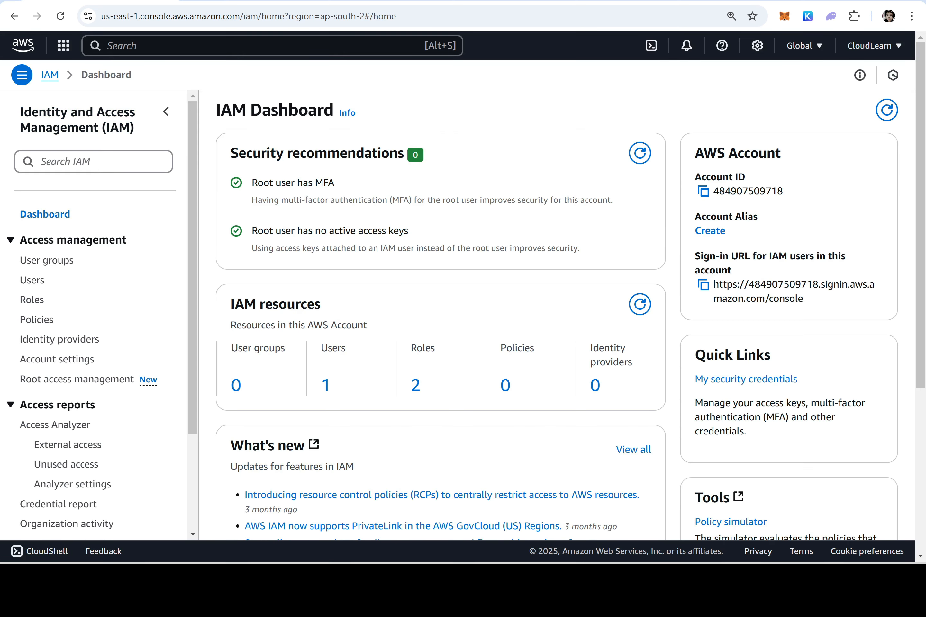
drag(767, 218, 695, 217)
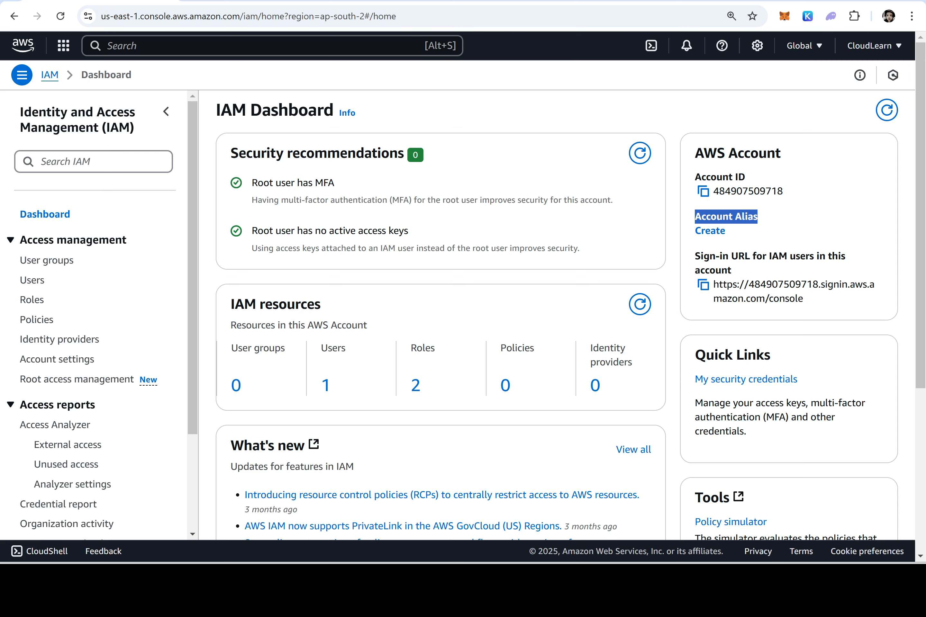
drag(819, 284, 748, 284)
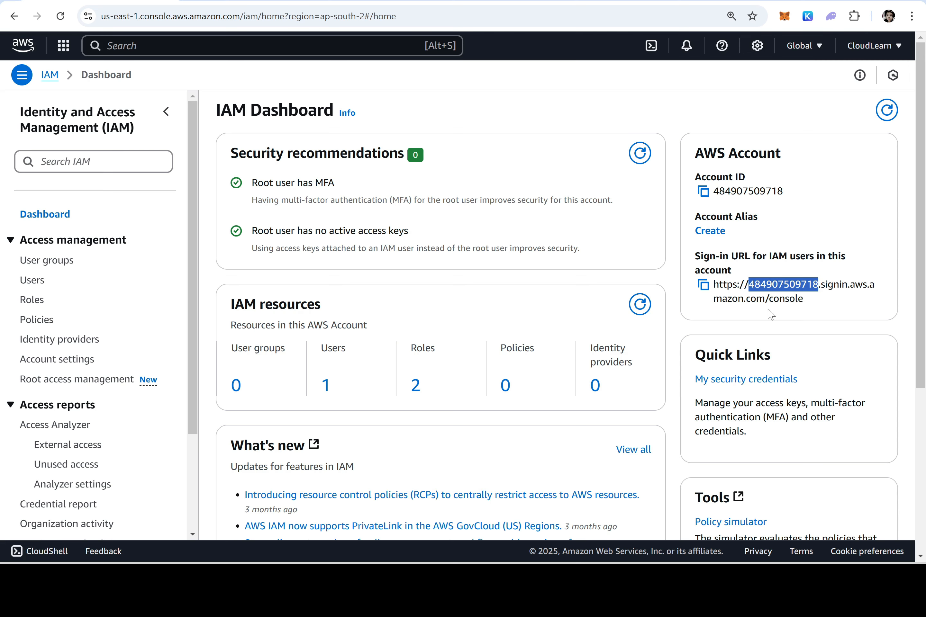
Create the account alias 'thecloudlearn' and confirm it in the new sign-in URL
click(709, 231)
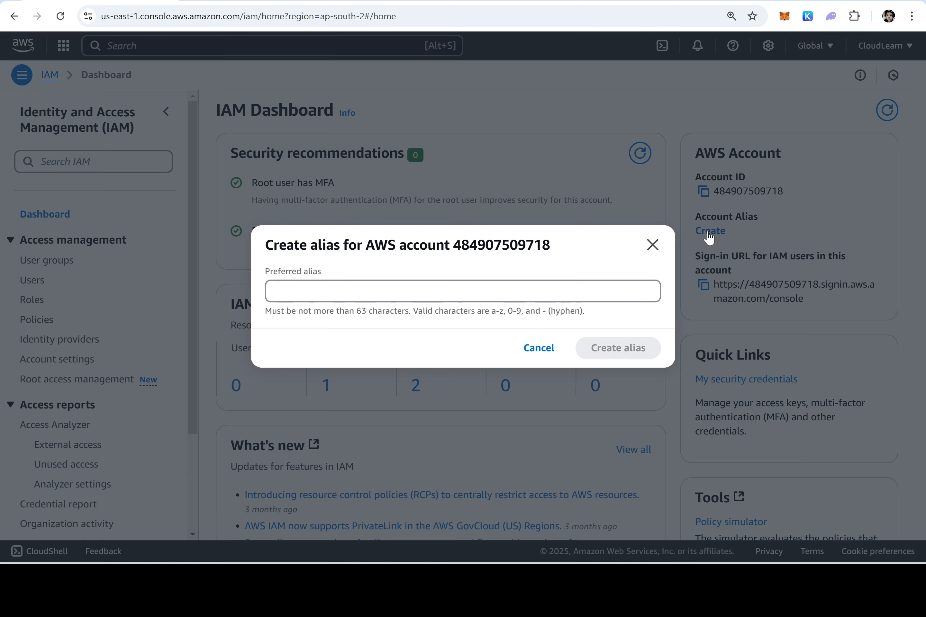
click(463, 291)
text(the)
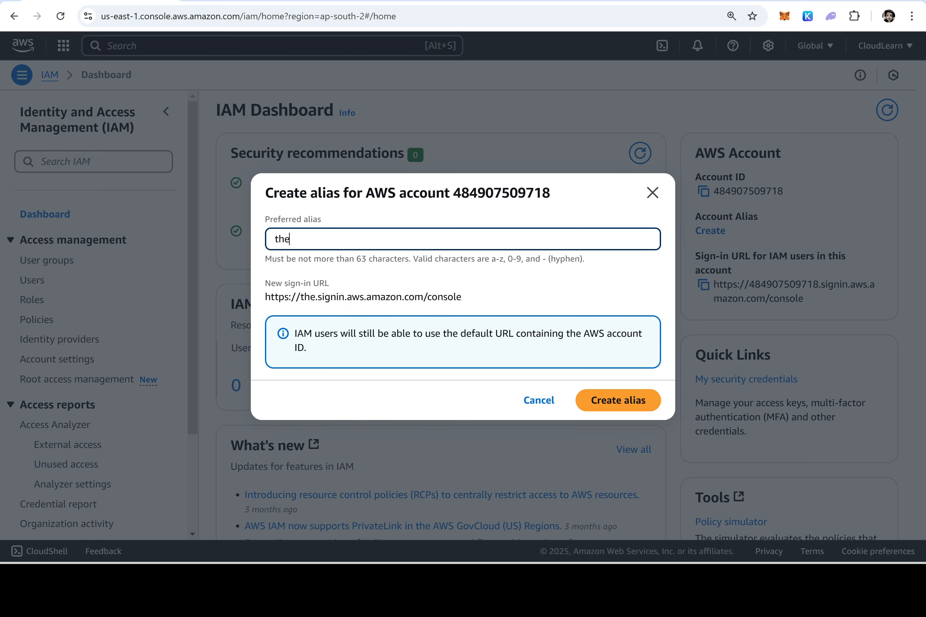
text(cloudlearn)
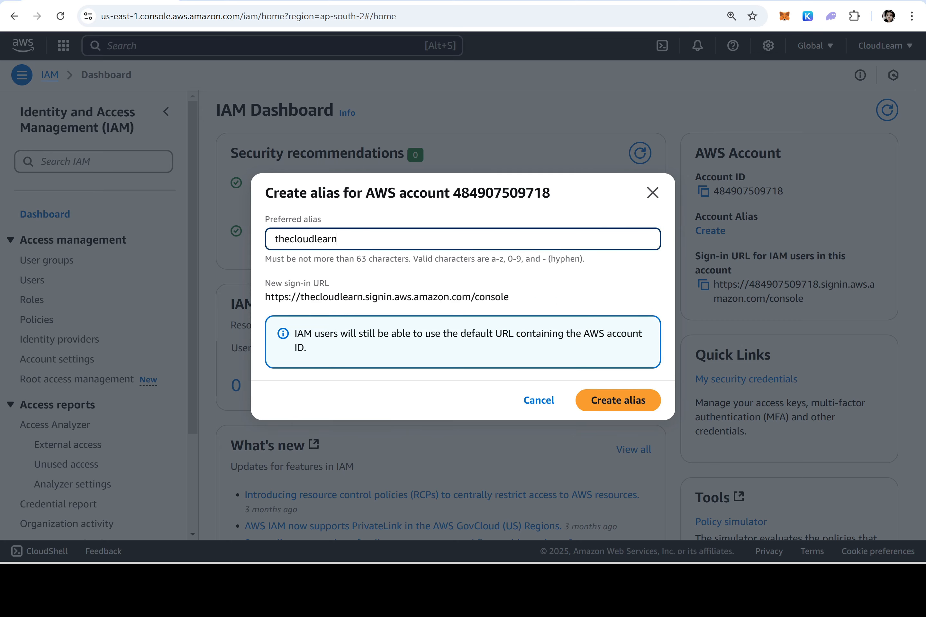
click(616, 400)
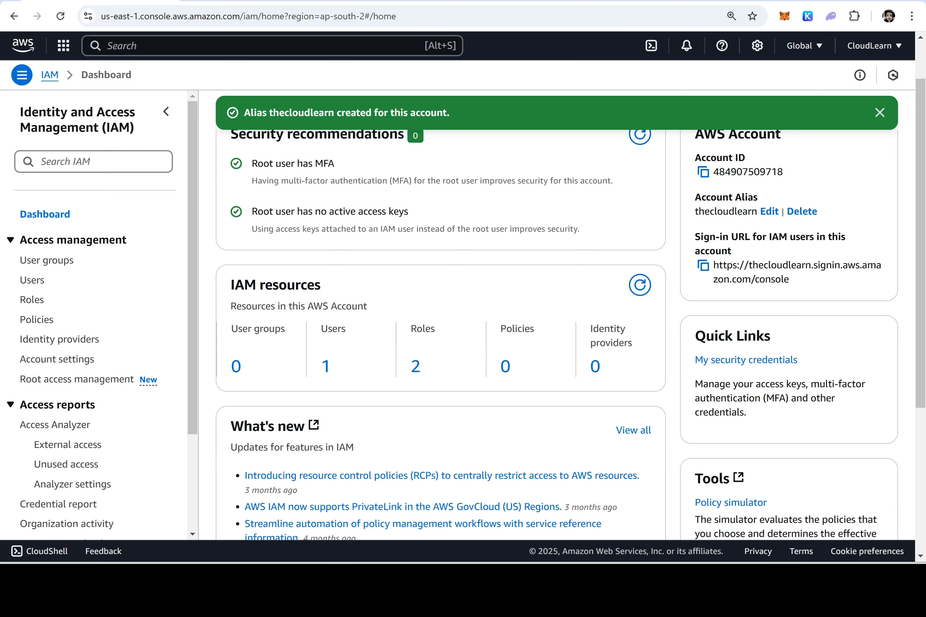
drag(748, 265, 811, 266)
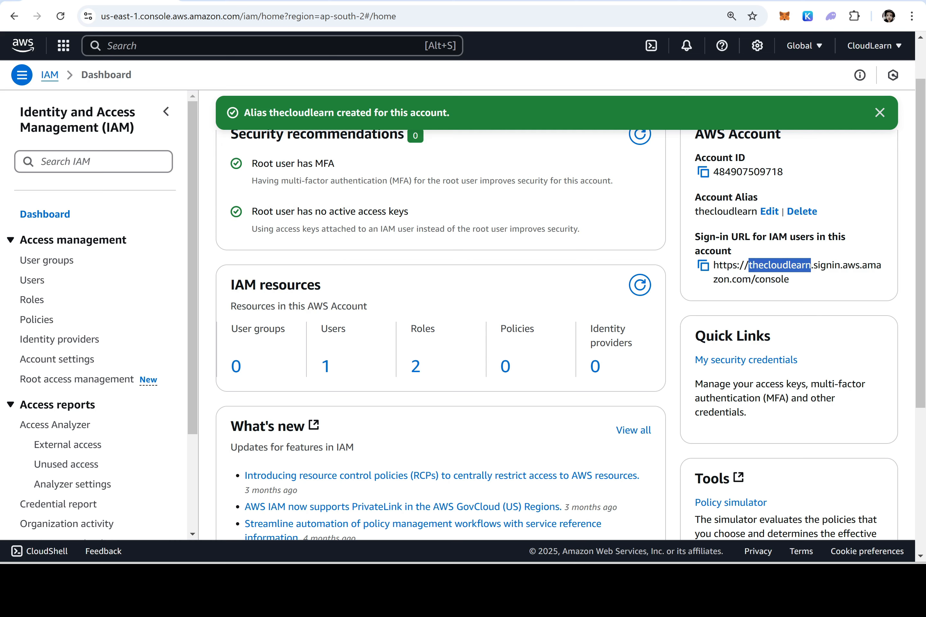
click(494, 577)
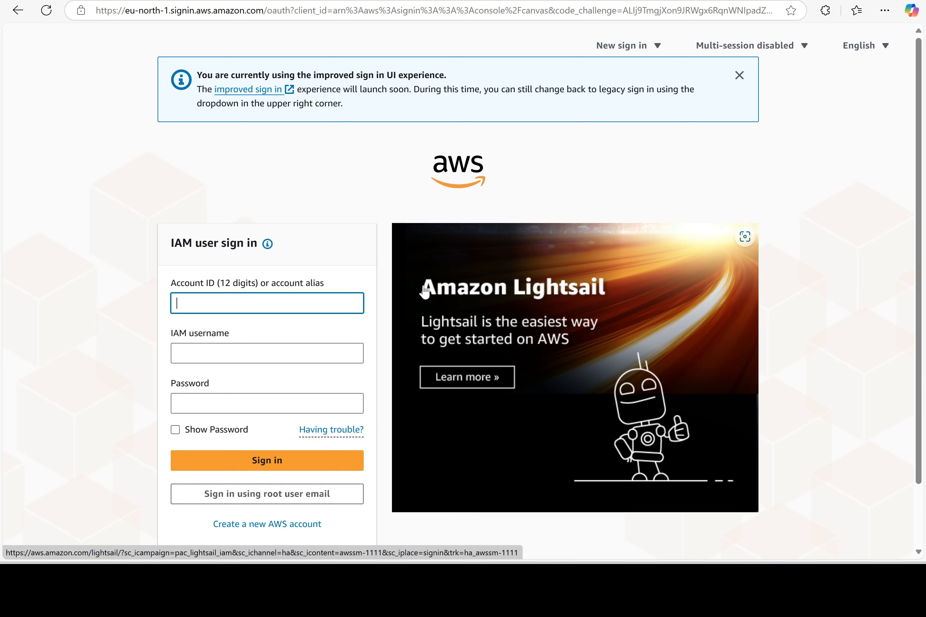
click(235, 298)
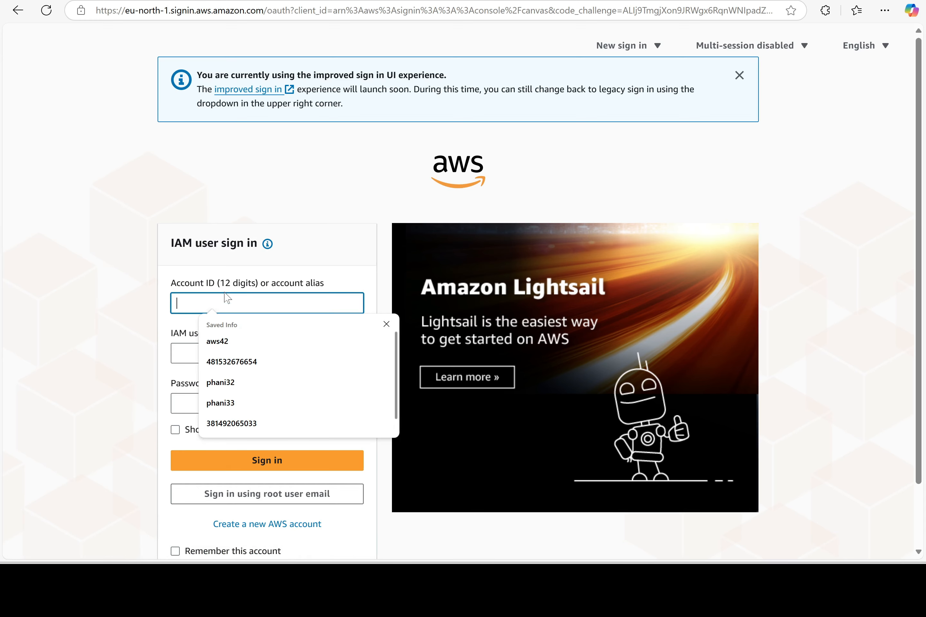
Sign in with alias thecloudlearn, IAM username user0 and the user's password
text(the)
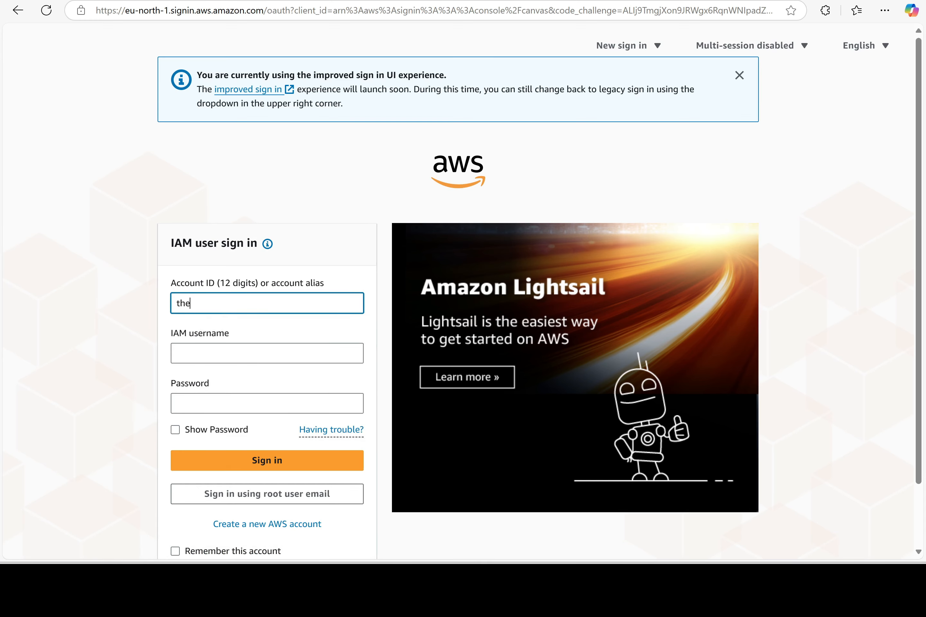
text(cloudlearn)
key(Tab)
text(user0)
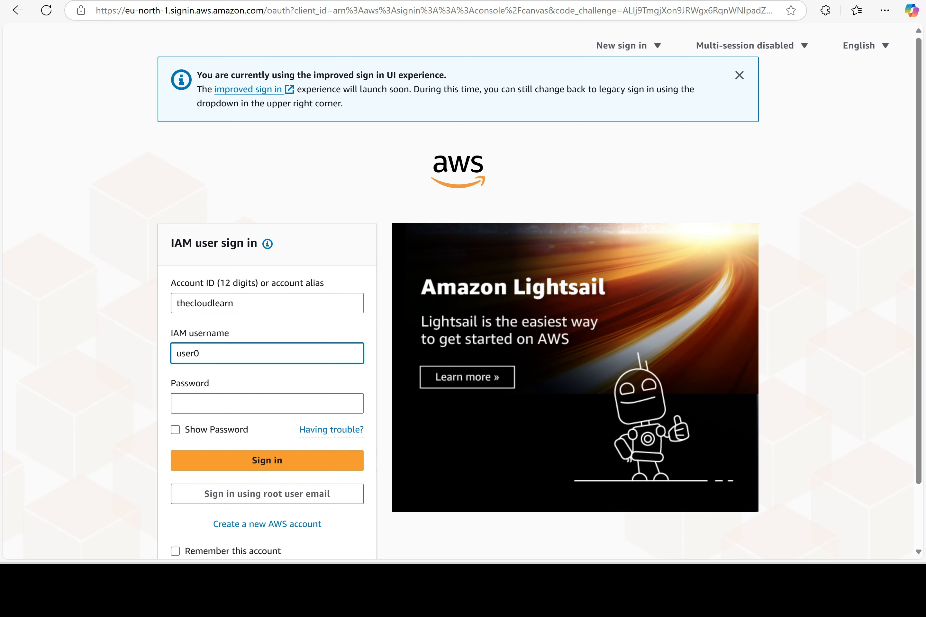
key(Tab)
text(****)
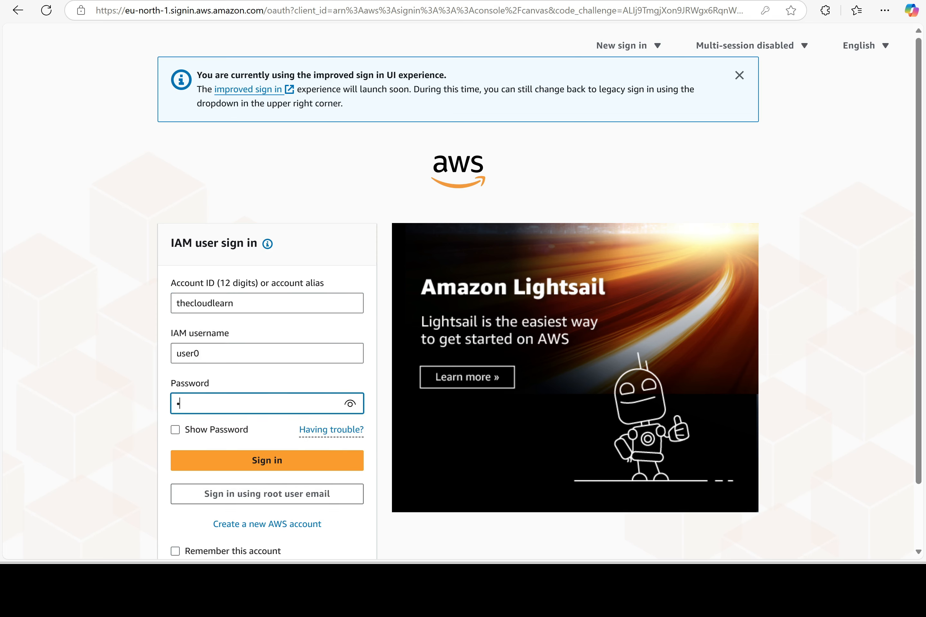
text(*******)
key(Return)
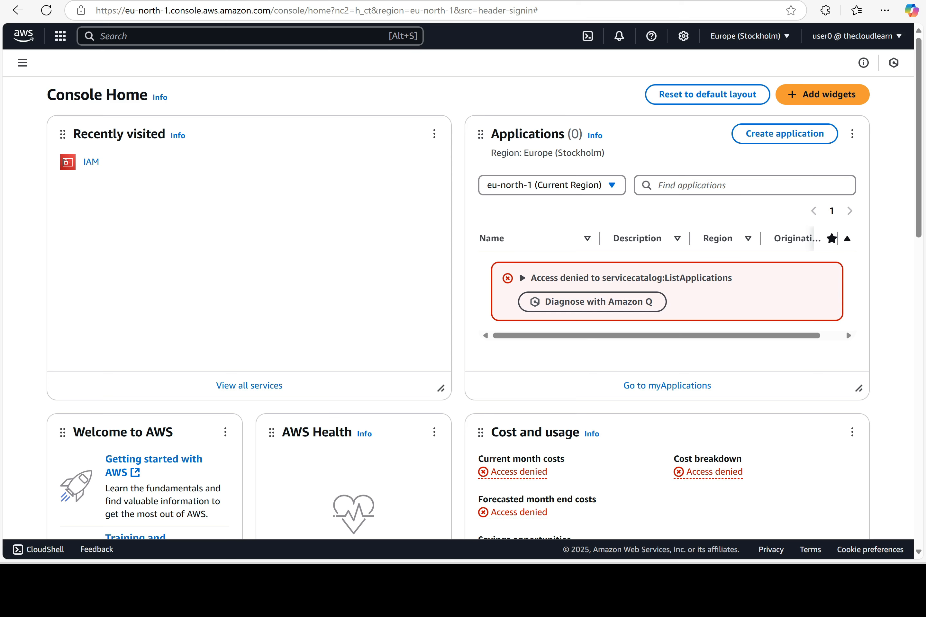
Sign user0 out from the account menu and return to the Word notes
click(884, 44)
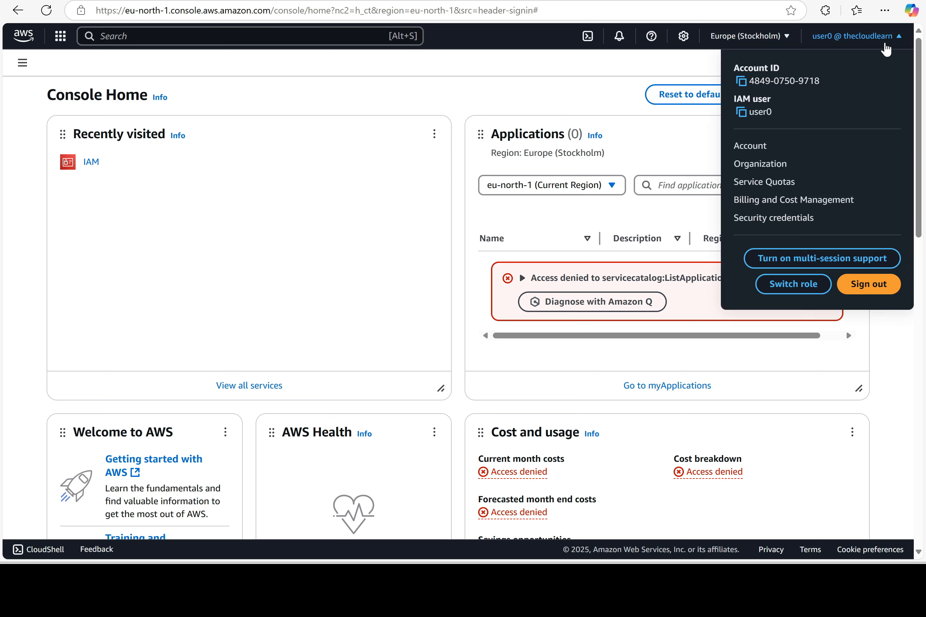
click(878, 285)
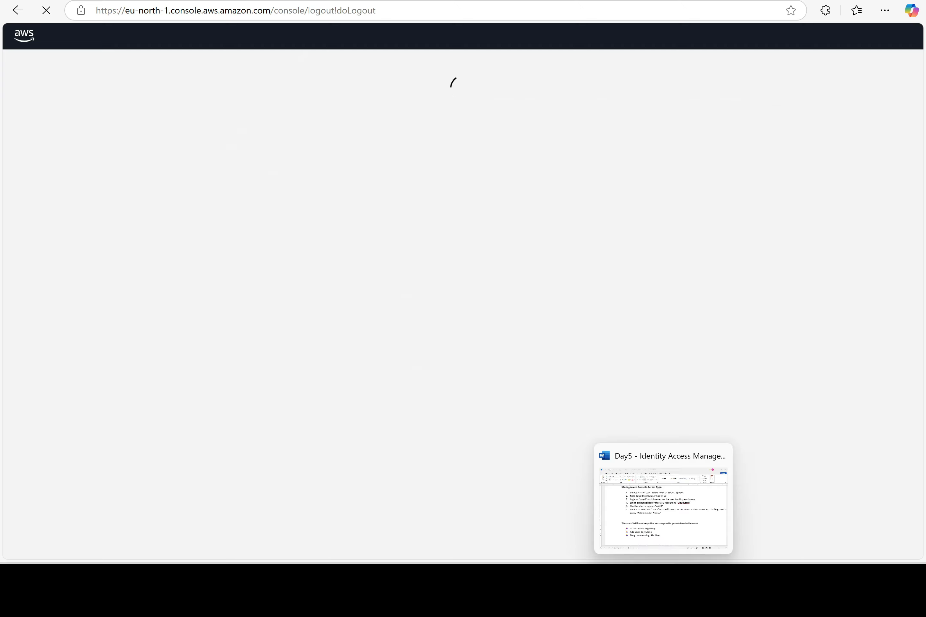
click(663, 589)
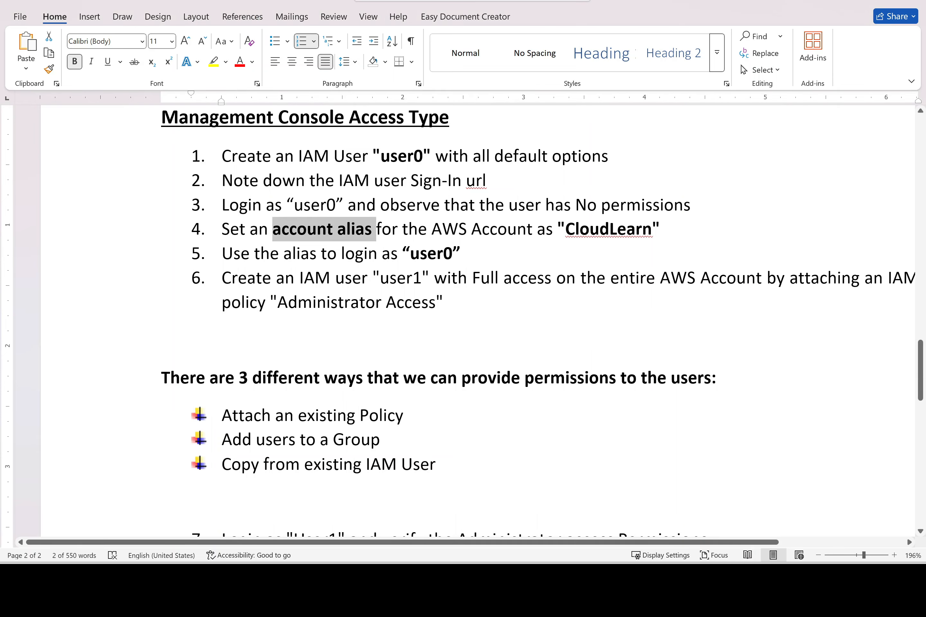
Bold 'Administrator Access' in item 6 of the notes, then return to the IAM dashboard
drag(434, 277, 377, 275)
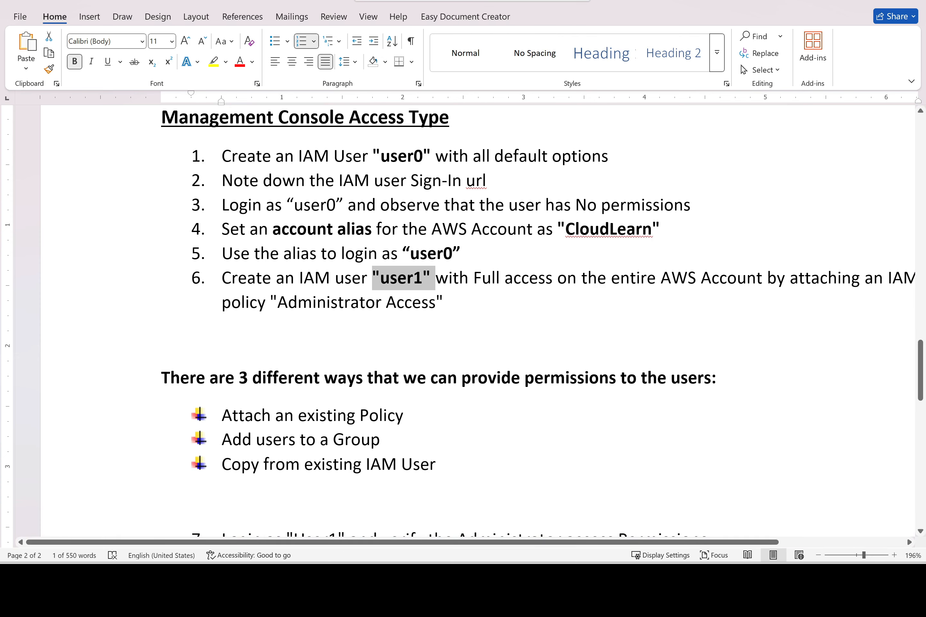
drag(439, 312, 302, 314)
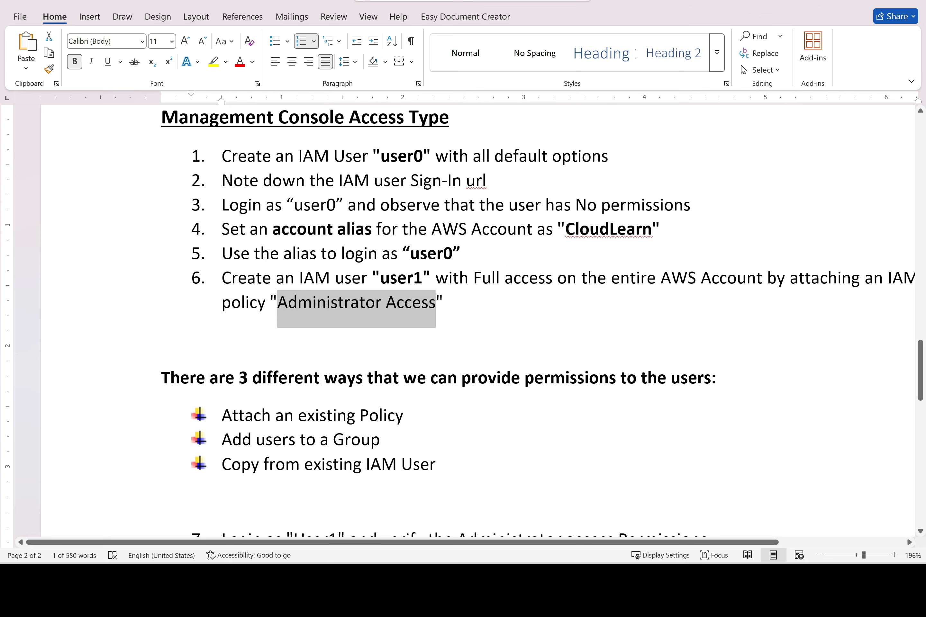
key(ctrl+b)
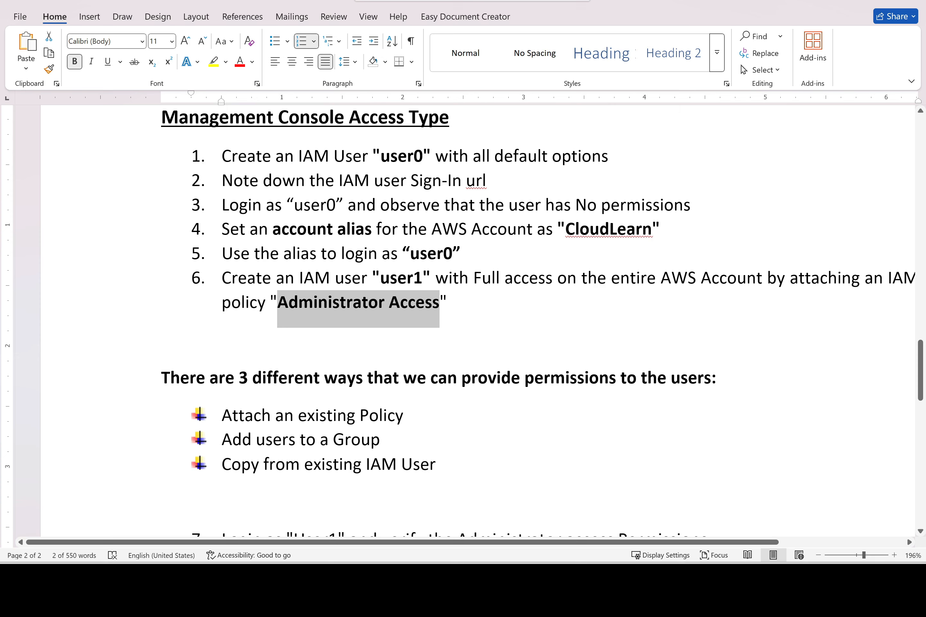
drag(421, 279, 379, 284)
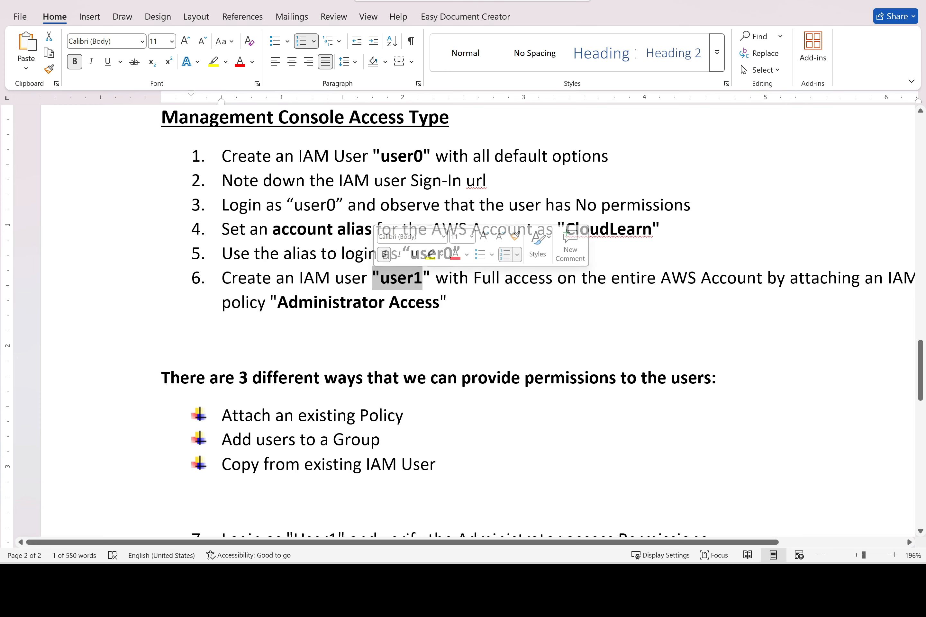
mouse_move(466, 578)
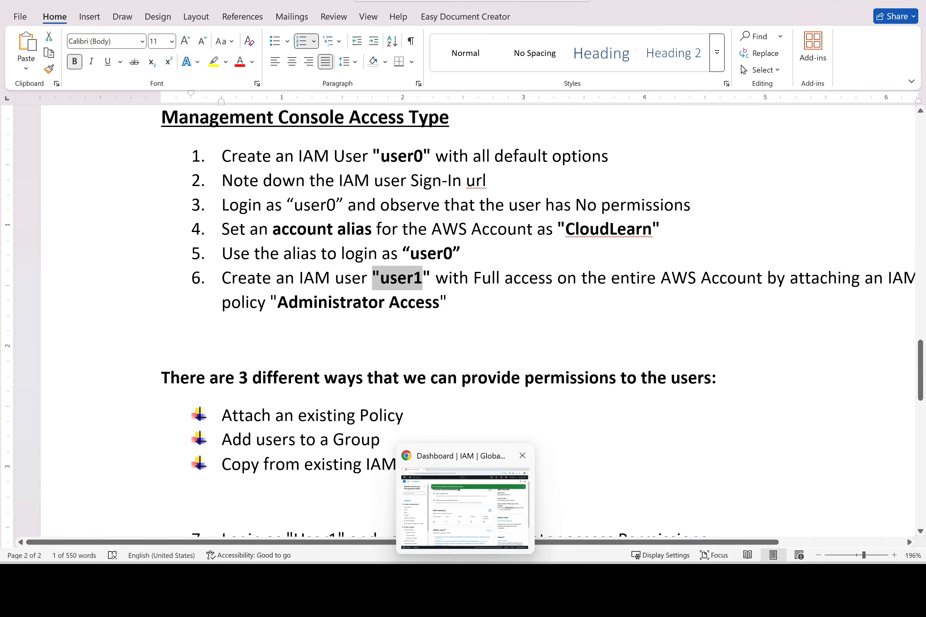
click(466, 508)
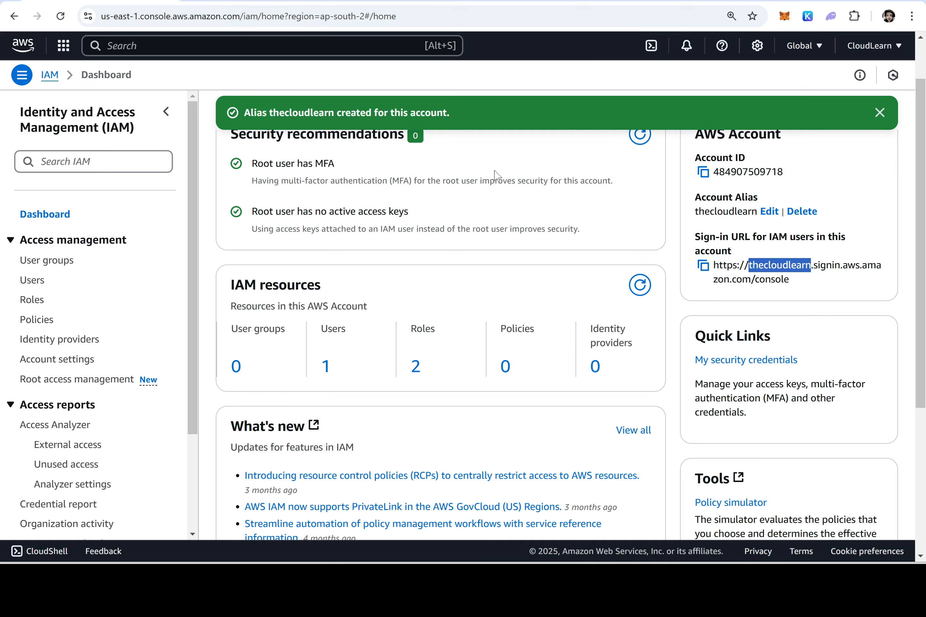
Close the alias-created banner and open IAM Users via Console Home's Recently visited
click(879, 114)
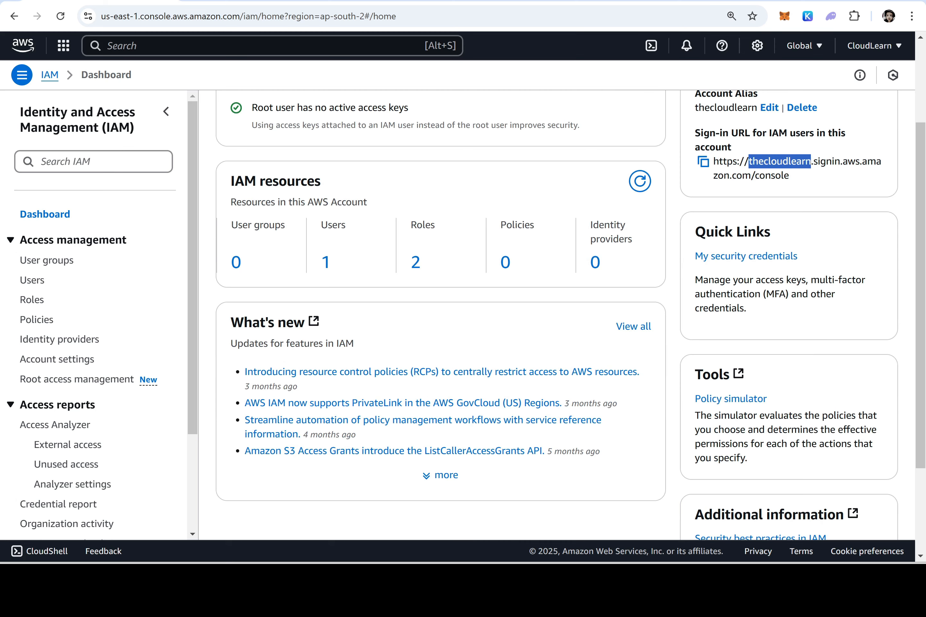
click(25, 47)
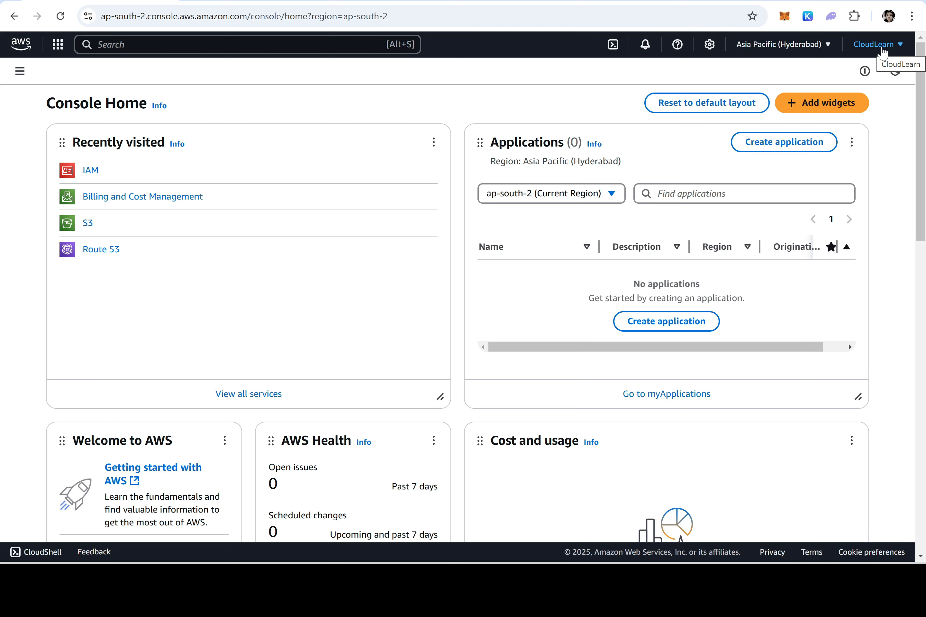
click(96, 171)
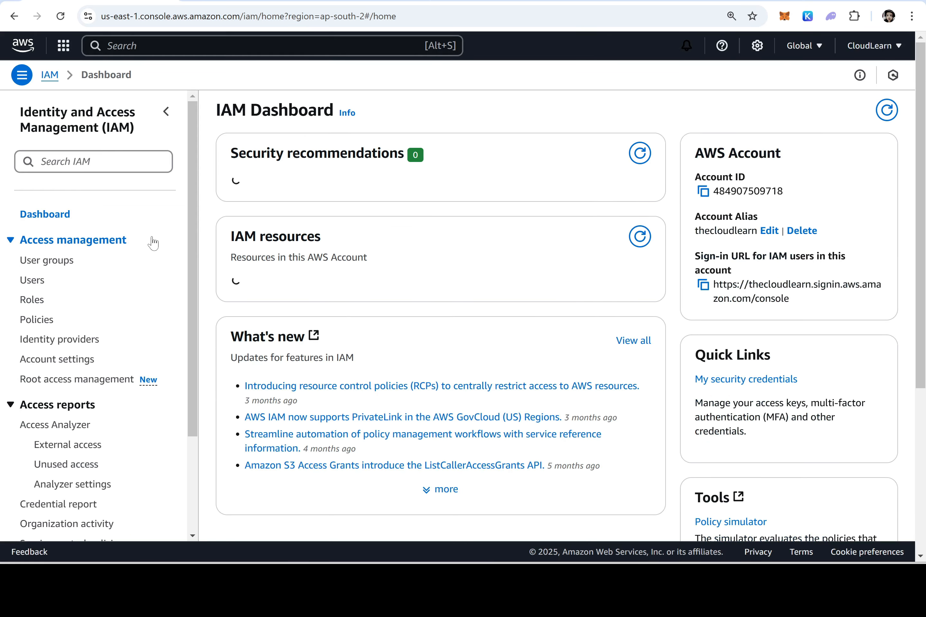
click(31, 282)
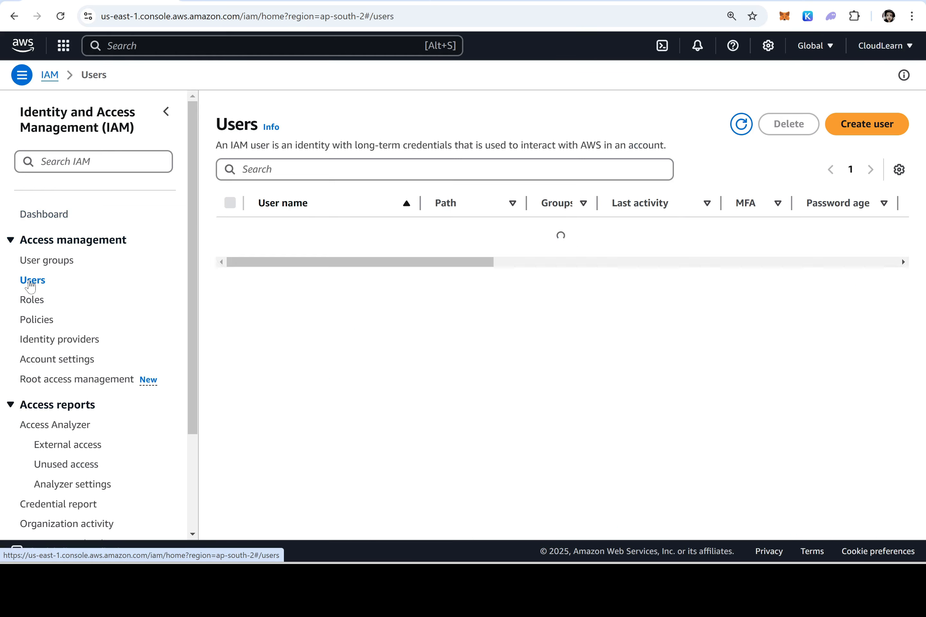
Start a new IAM user named user1 with console access as a plain IAM user
click(867, 129)
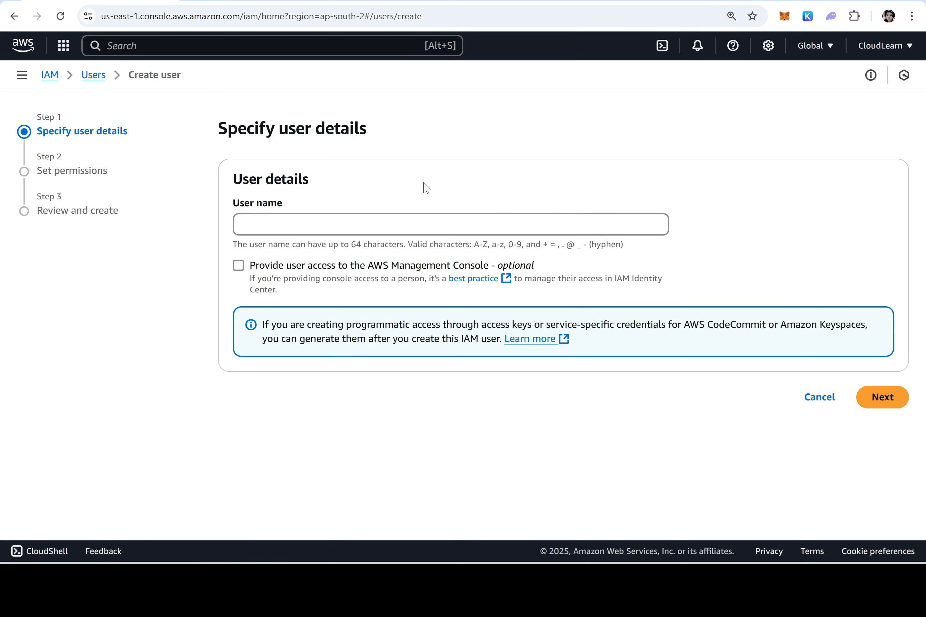
click(414, 224)
text(user1)
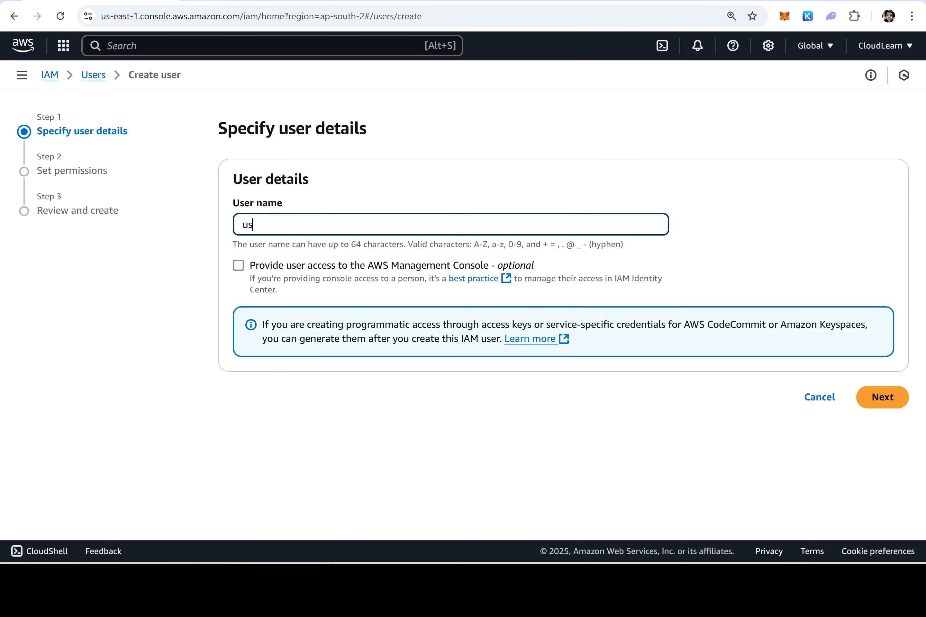
click(238, 267)
click(300, 407)
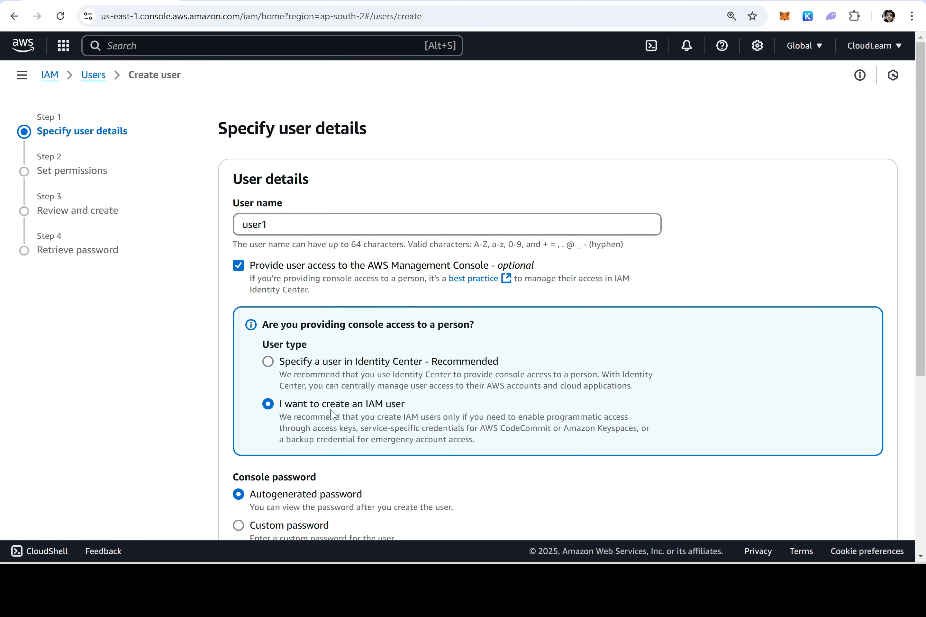
Set a custom password with no forced reset and continue to permissions
scroll(393, 402, down, 5)
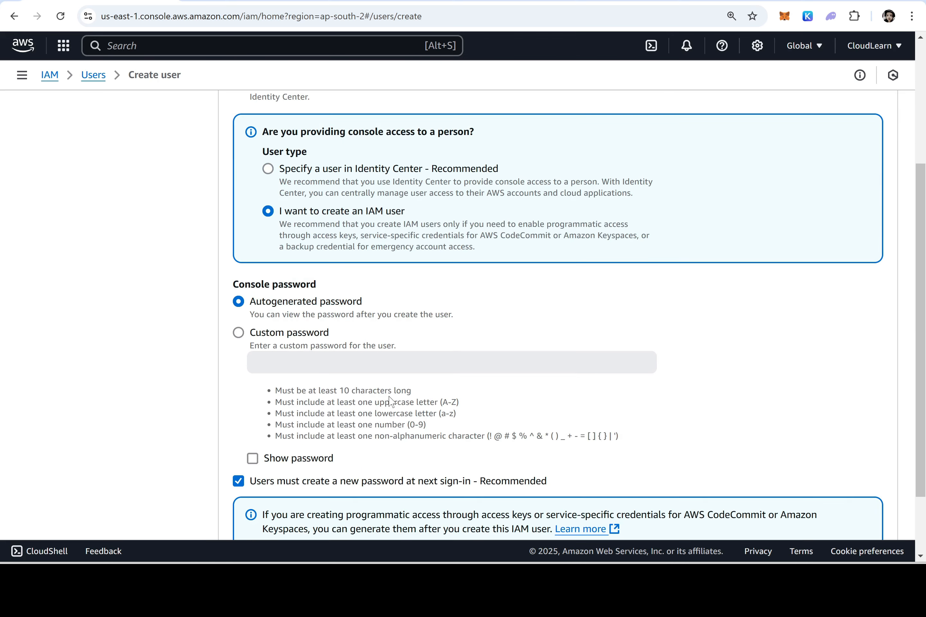
click(284, 333)
click(478, 368)
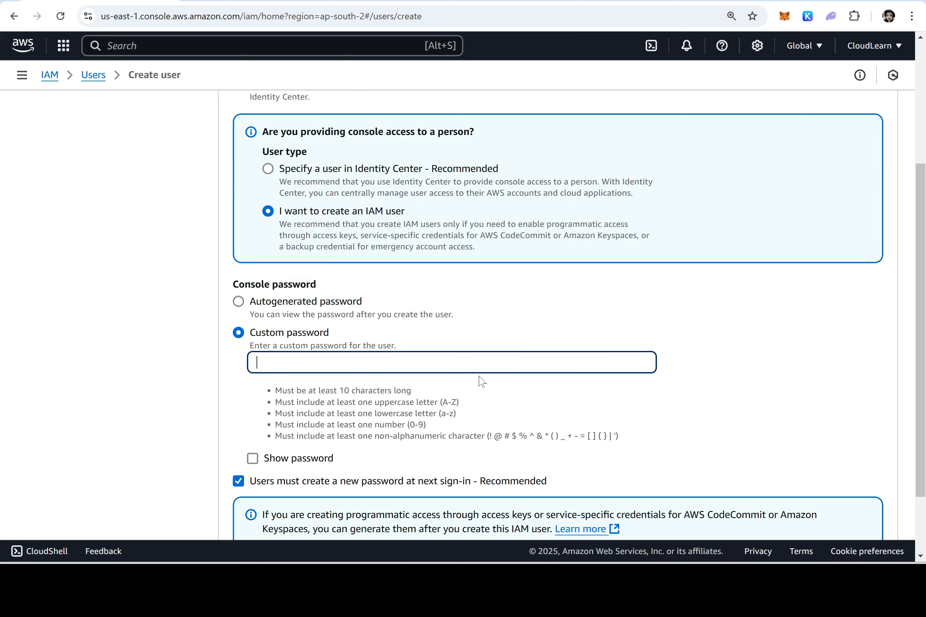
text(***********)
scroll(479, 390, down, 2)
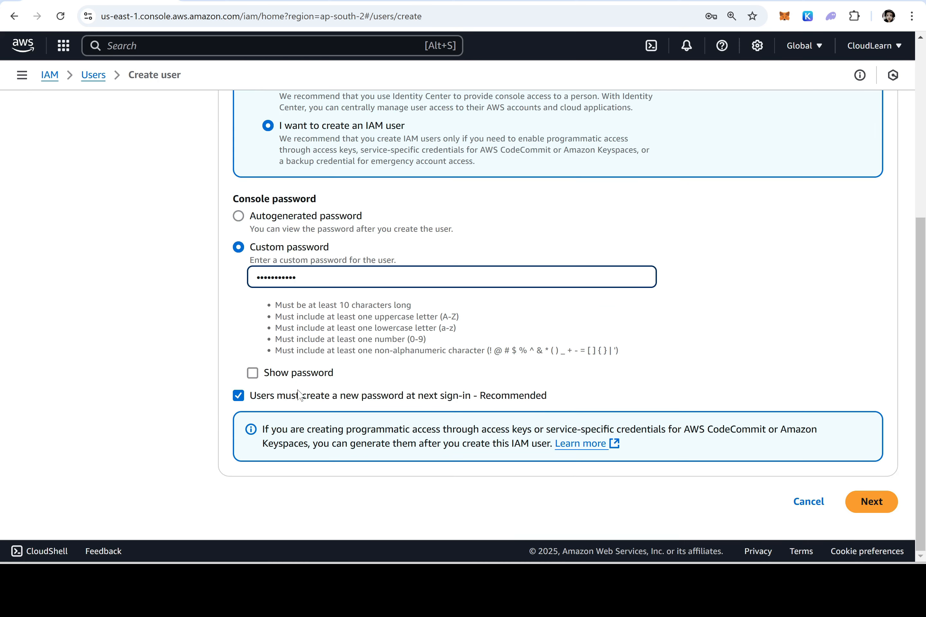
click(245, 397)
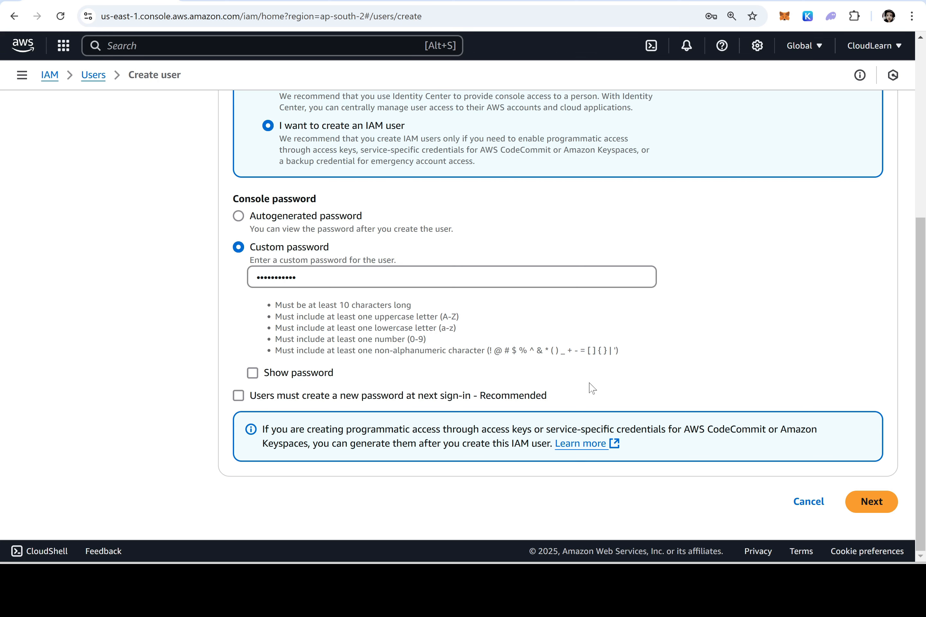
click(870, 502)
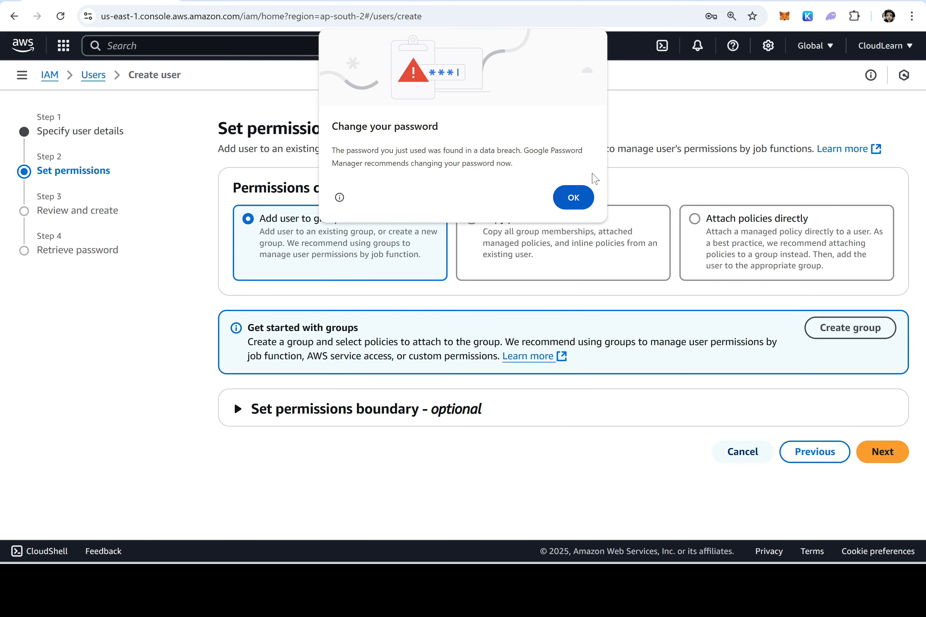
Choose to attach policies directly and tick AdministratorAccess for the new user
click(574, 197)
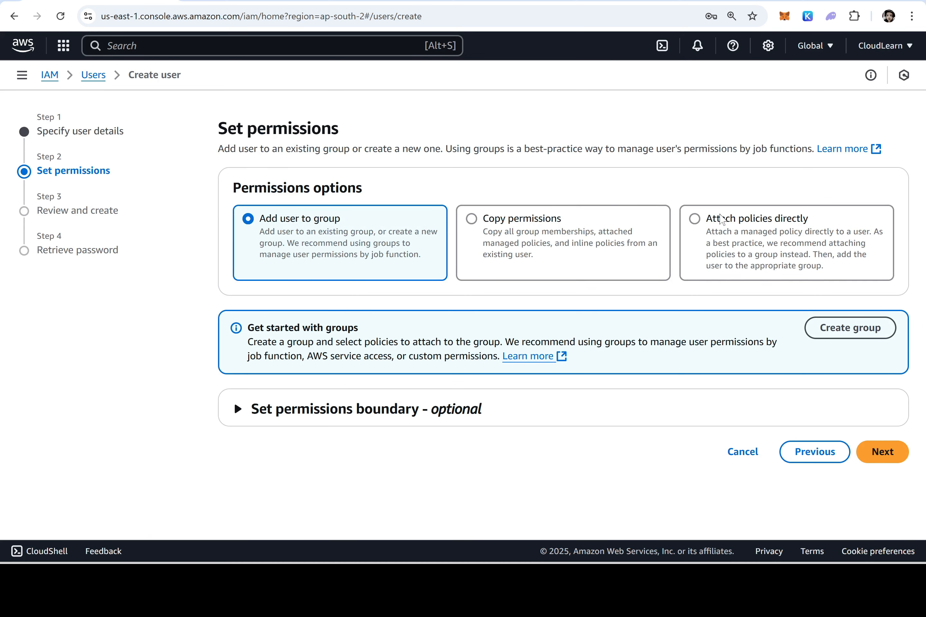
drag(821, 223, 695, 227)
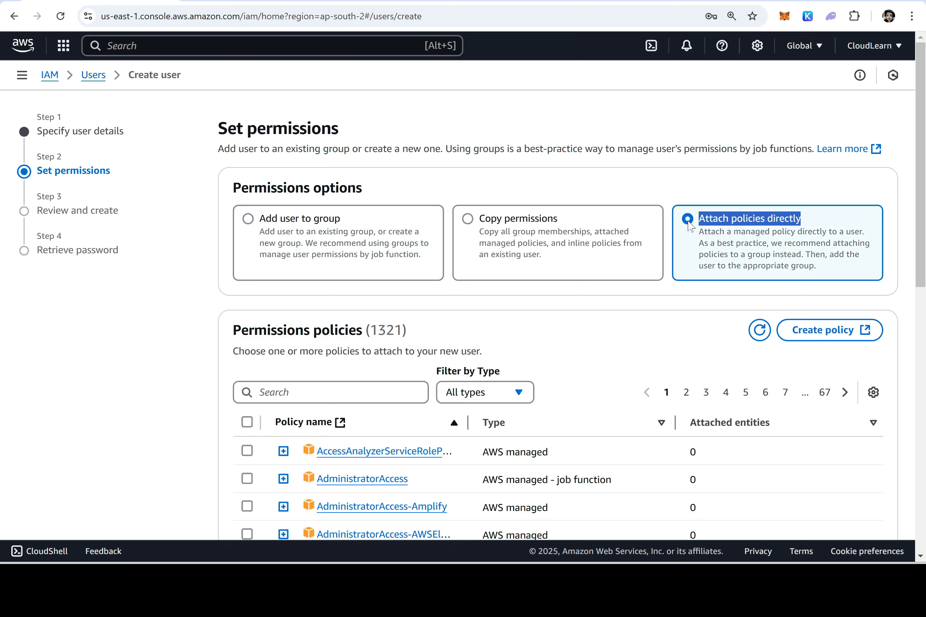
scroll(517, 284, down, 3)
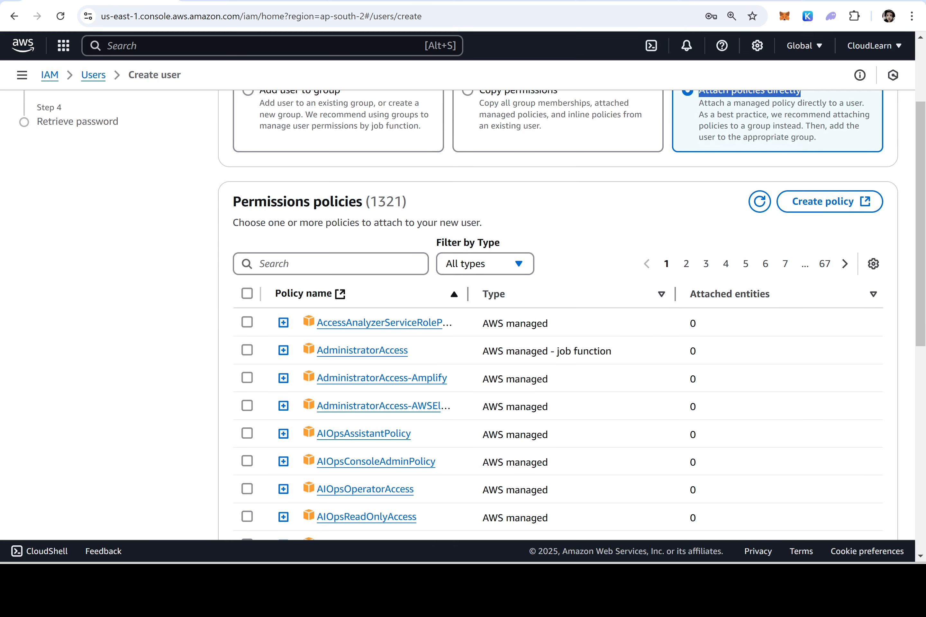
drag(370, 201, 402, 201)
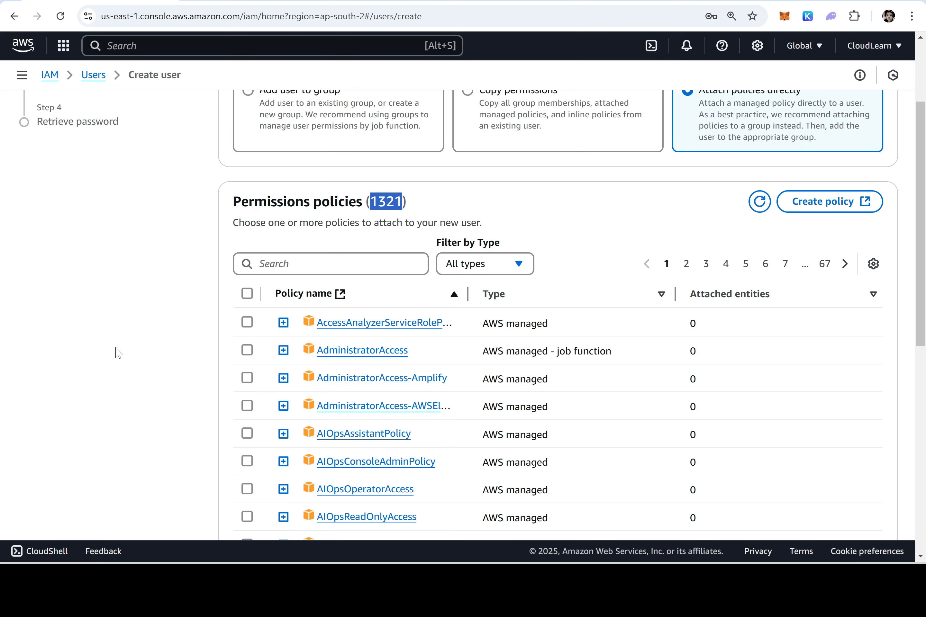
click(257, 350)
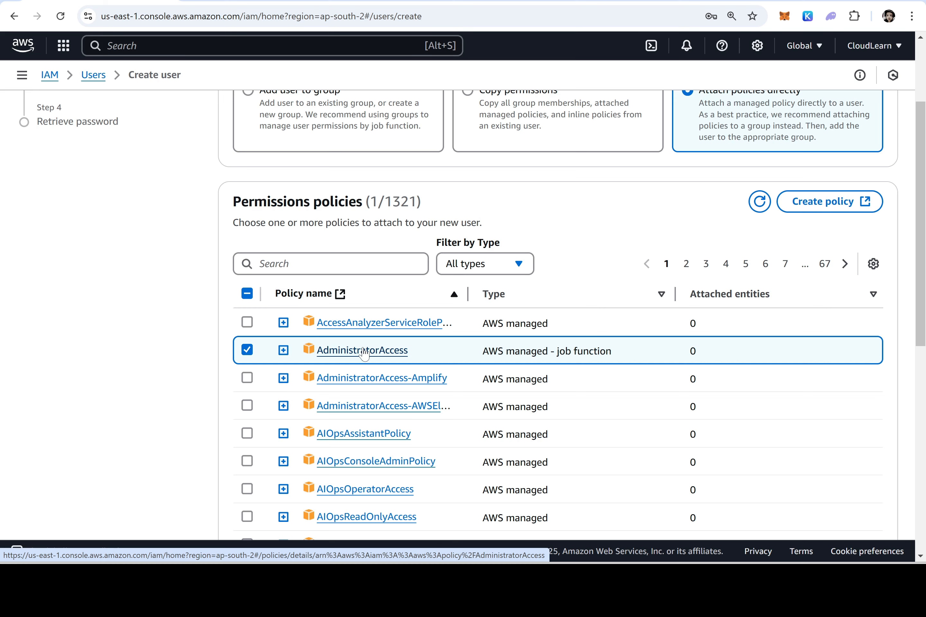
Expand the AdministratorAccess policy to preview its JSON and copy it
click(284, 356)
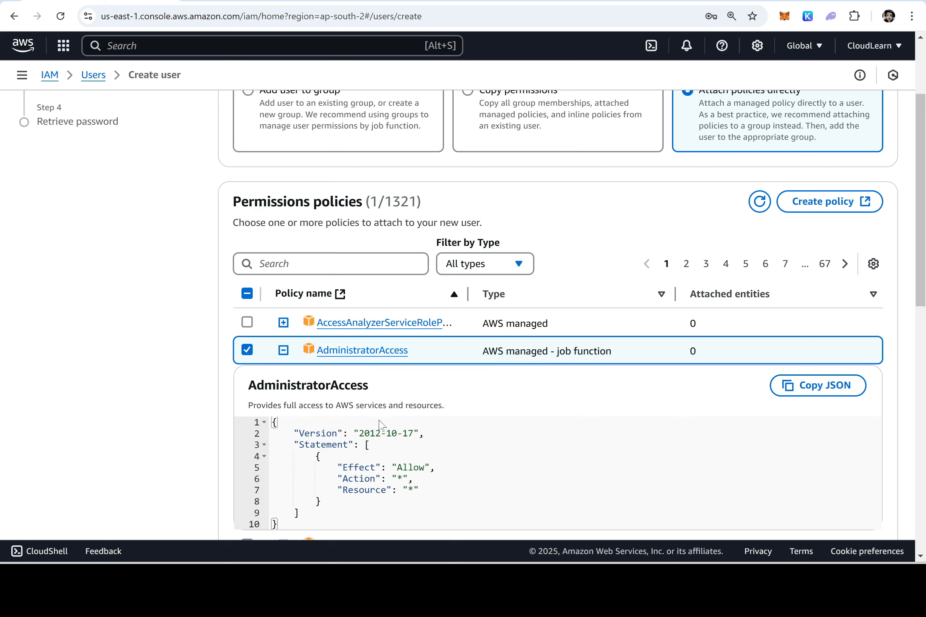
scroll(285, 359, down, 1)
click(837, 322)
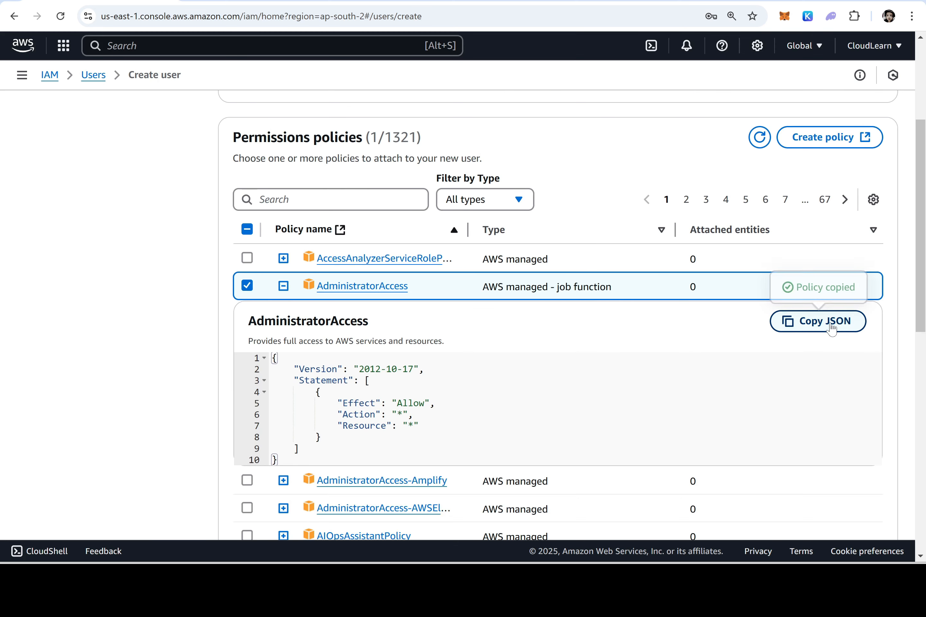
Replace the Notepad sign-in notes with the copied AdministratorAccess policy JSON
key(alt+Tab)
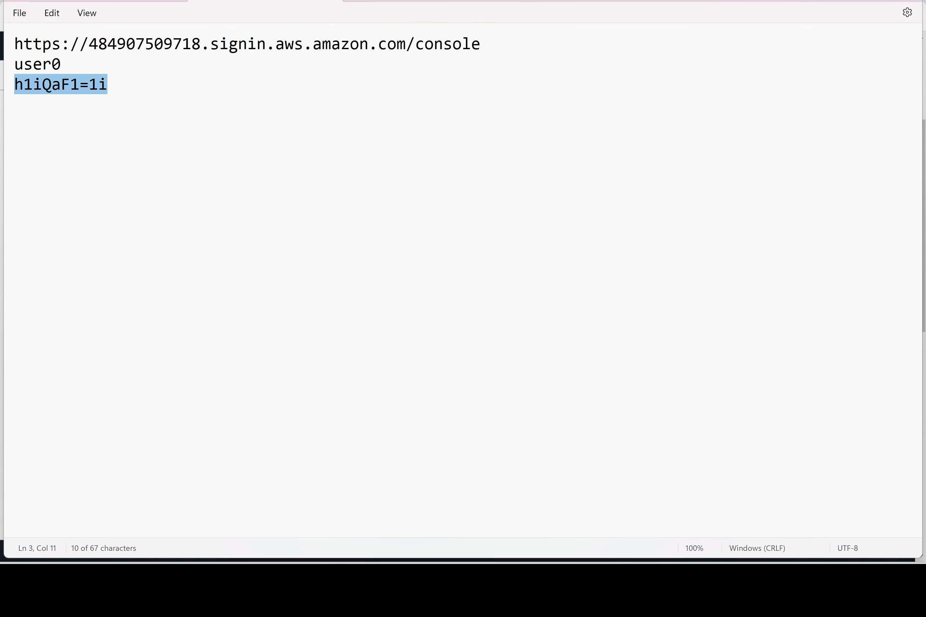
key(Right)
key(ctrl+a)
key(Delete)
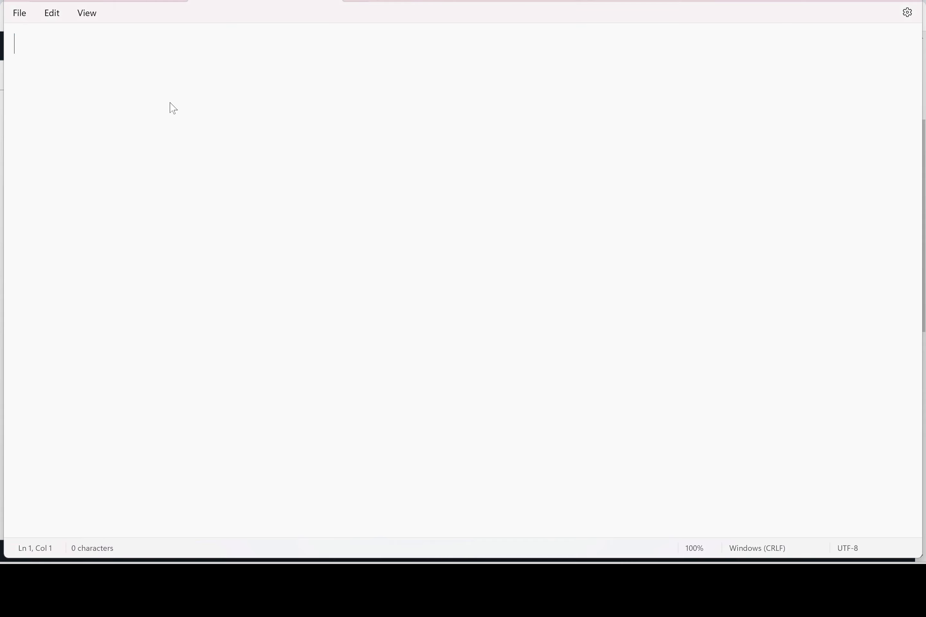
key(ctrl+v)
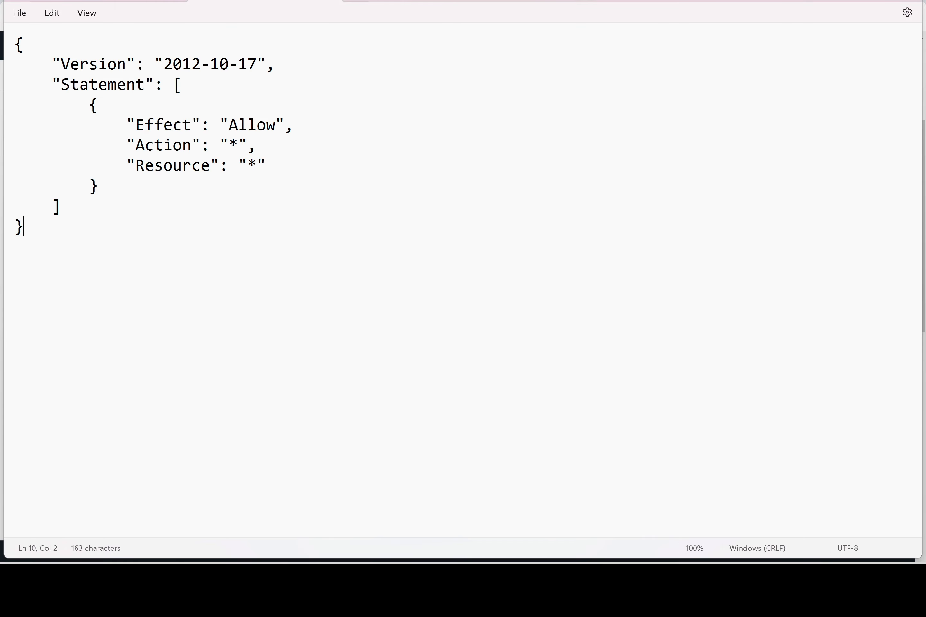
Highlight the policy's Statement block, Allow effect, and wildcard Action and Resource values
drag(88, 105, 16, 207)
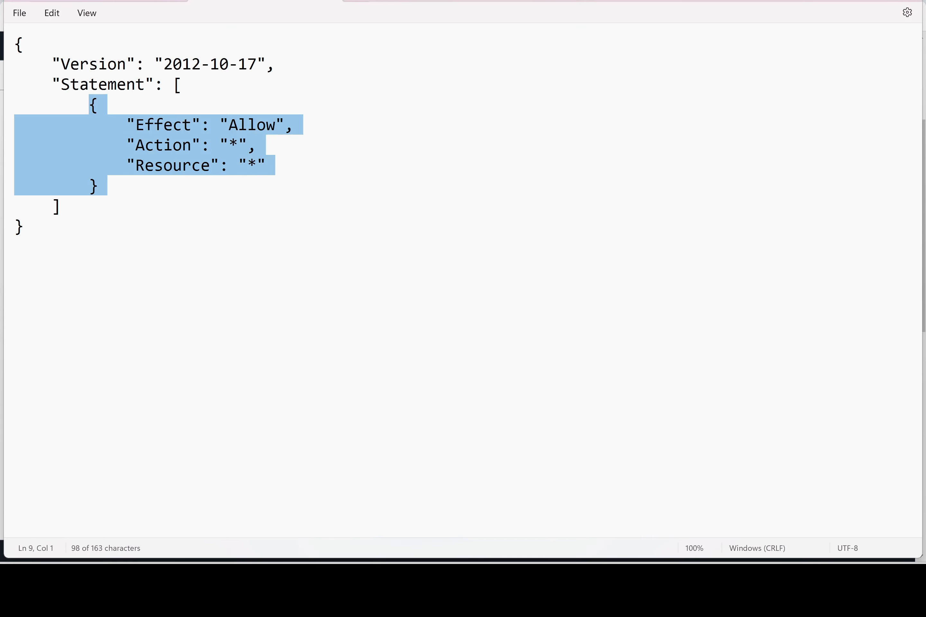
click(64, 205)
drag(275, 125, 232, 126)
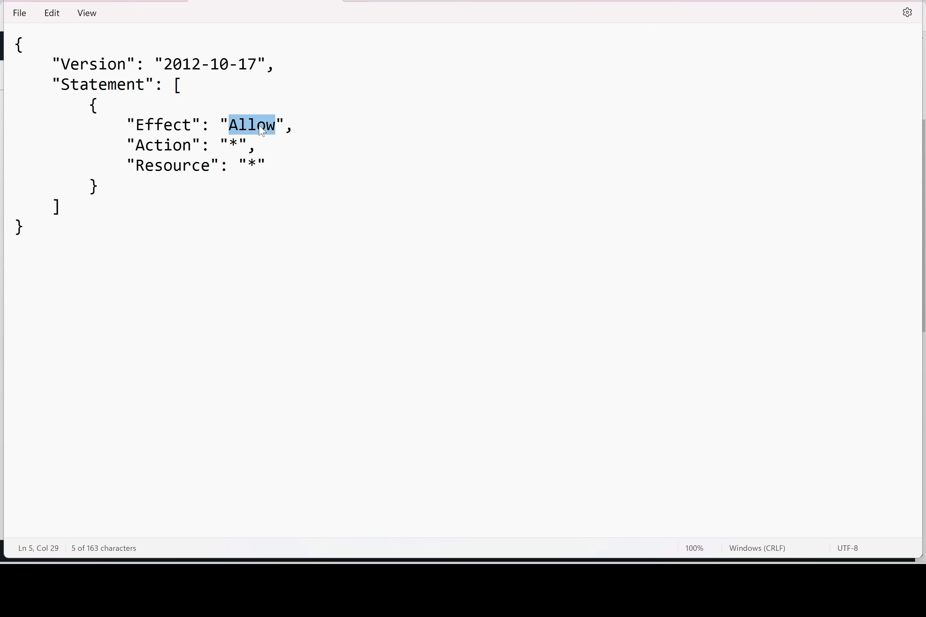
double_click(235, 146)
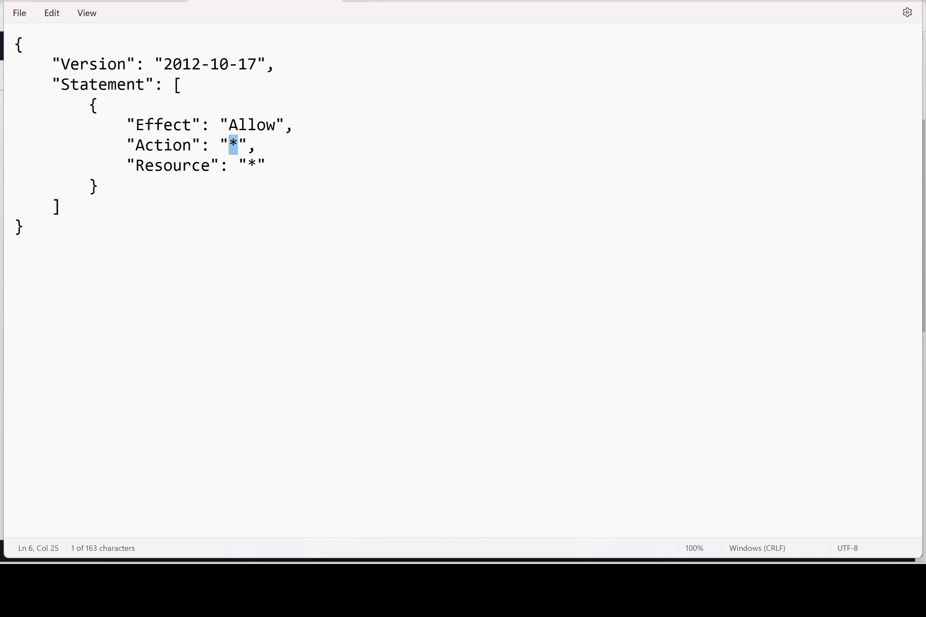
double_click(251, 163)
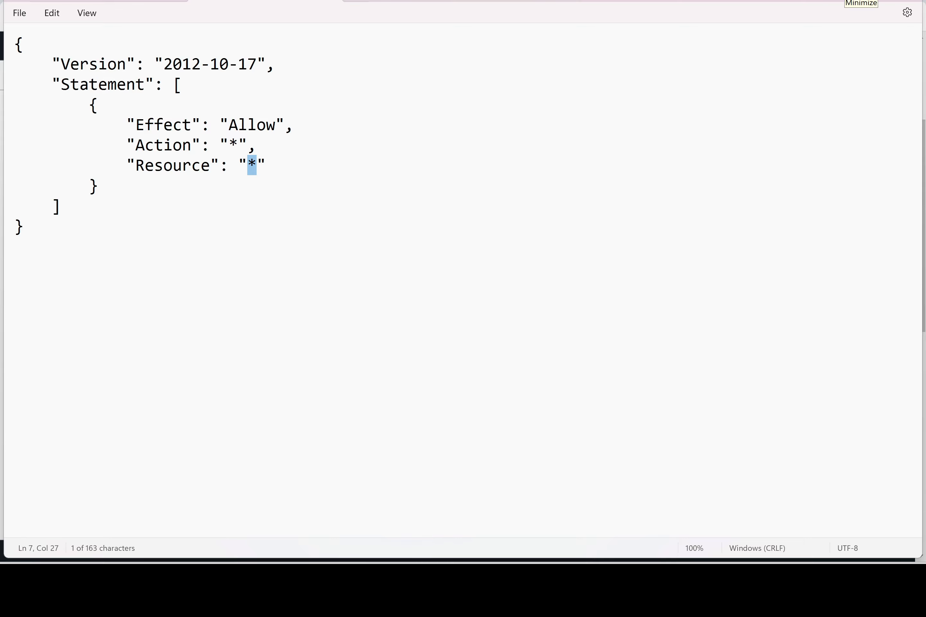
Review and create user1 with the AdministratorAccess policy attached
click(861, 2)
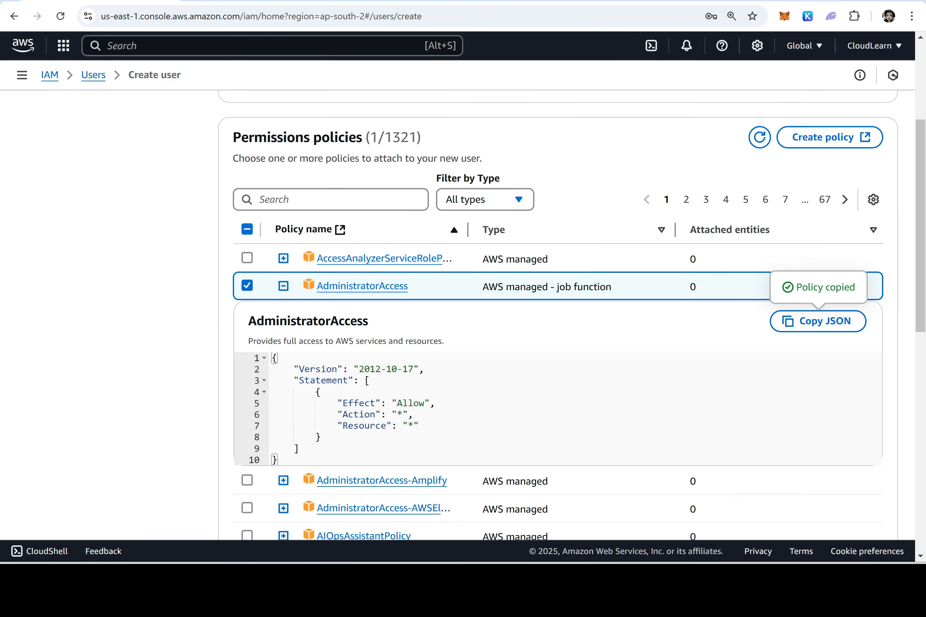
scroll(145, 437, down, 12)
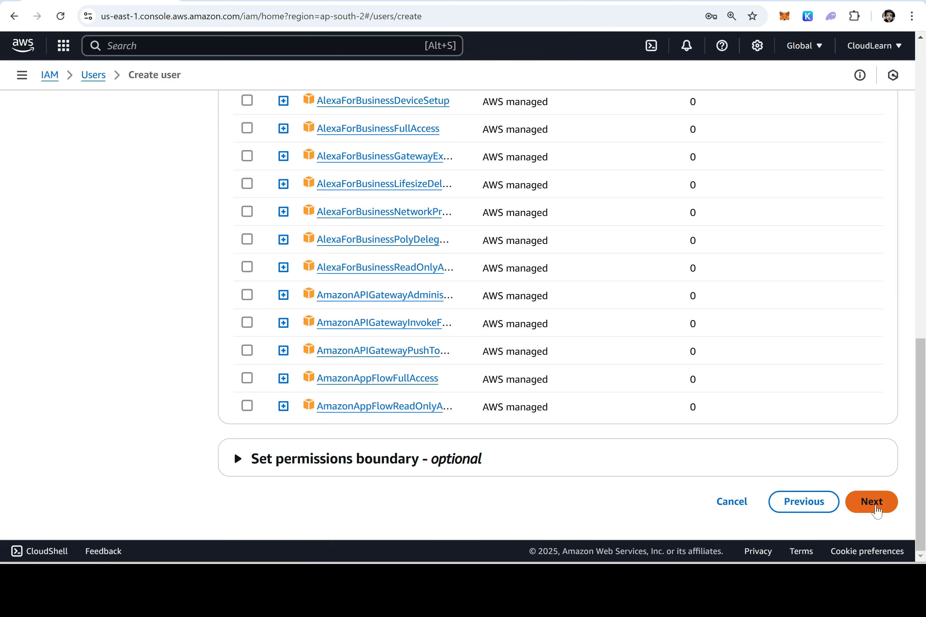
click(876, 512)
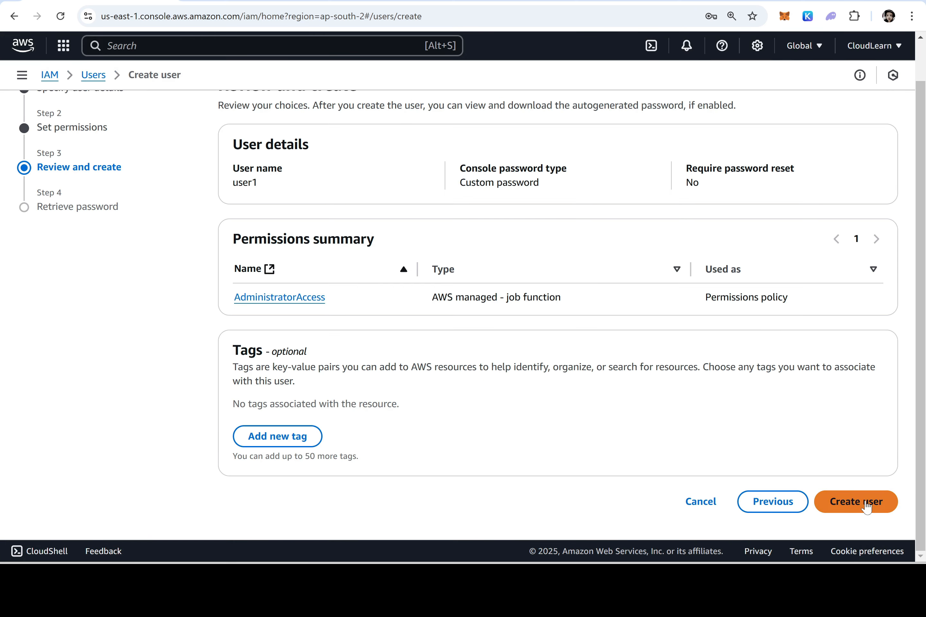
click(867, 508)
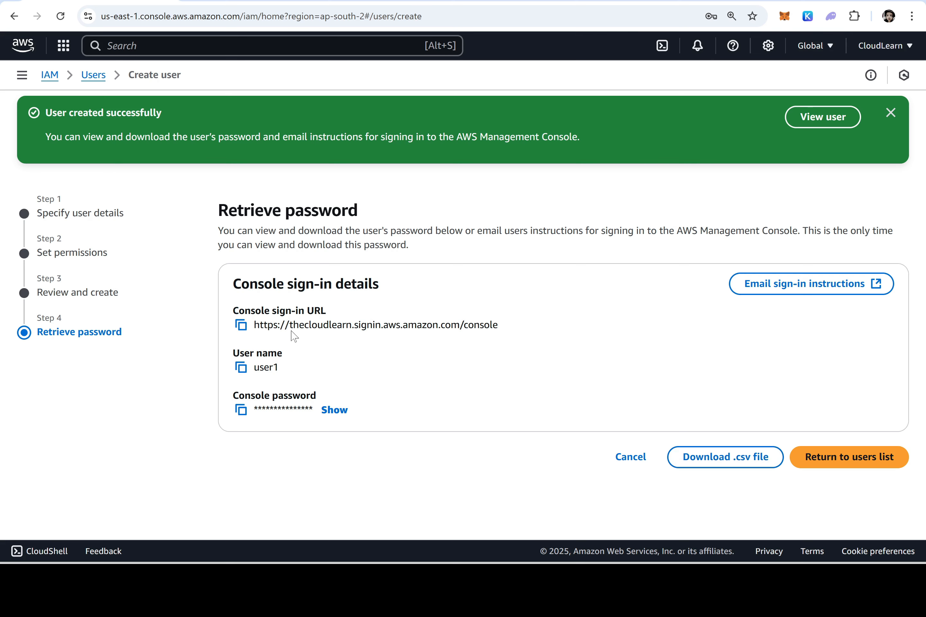
Point out the account alias in the sign-in URL, then leave for the IAM Dashboard without viewing the password
drag(290, 325, 352, 325)
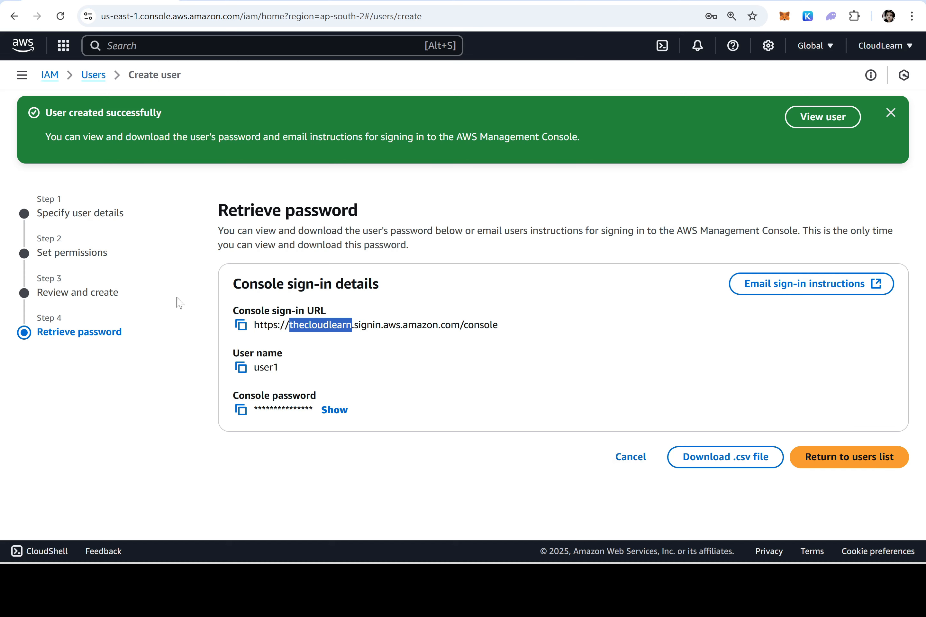
click(50, 75)
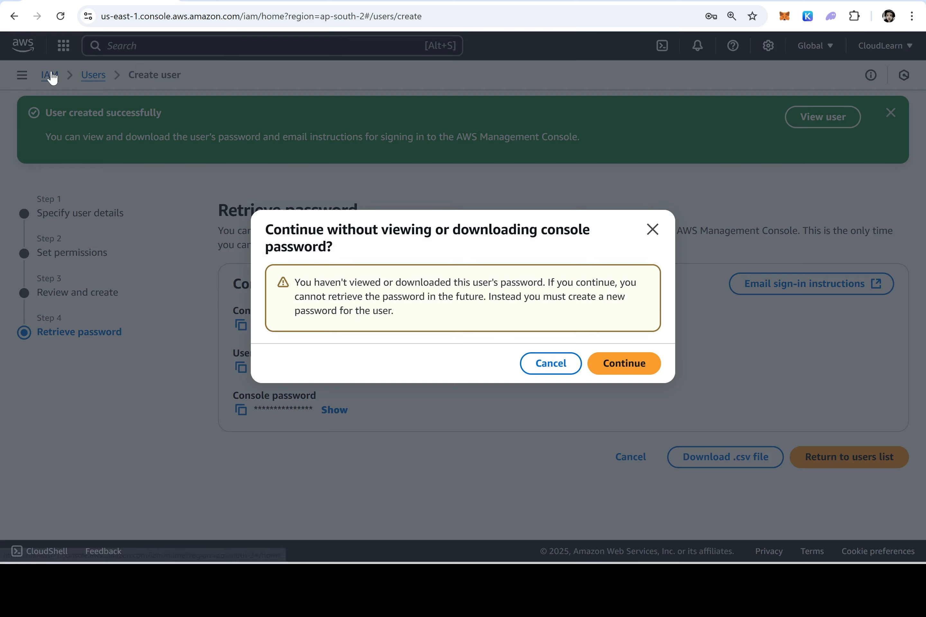
click(606, 363)
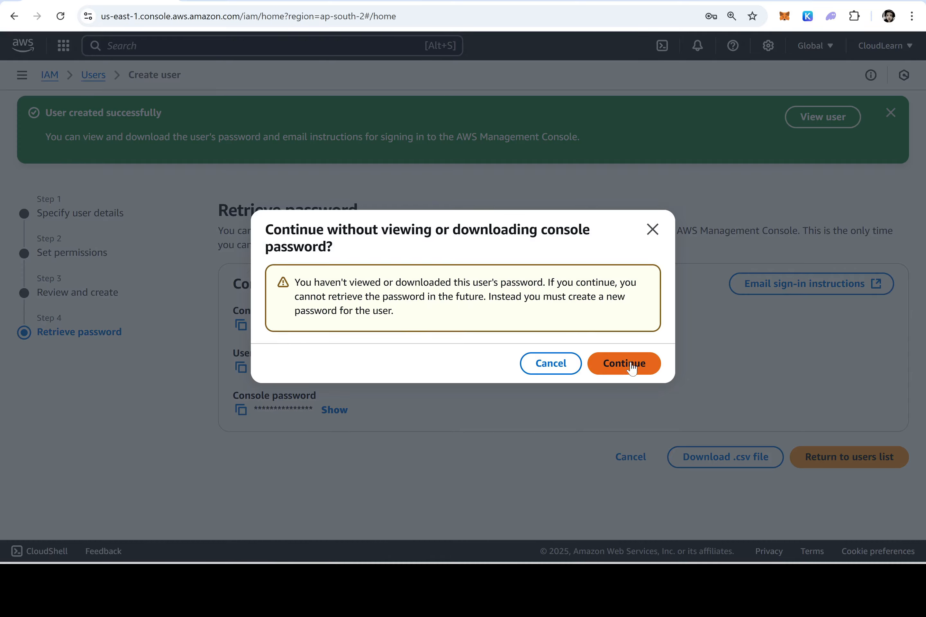
Bold 'User1' in step 7 of the Word lab instructions, then return to the browser
key(alt+Tab)
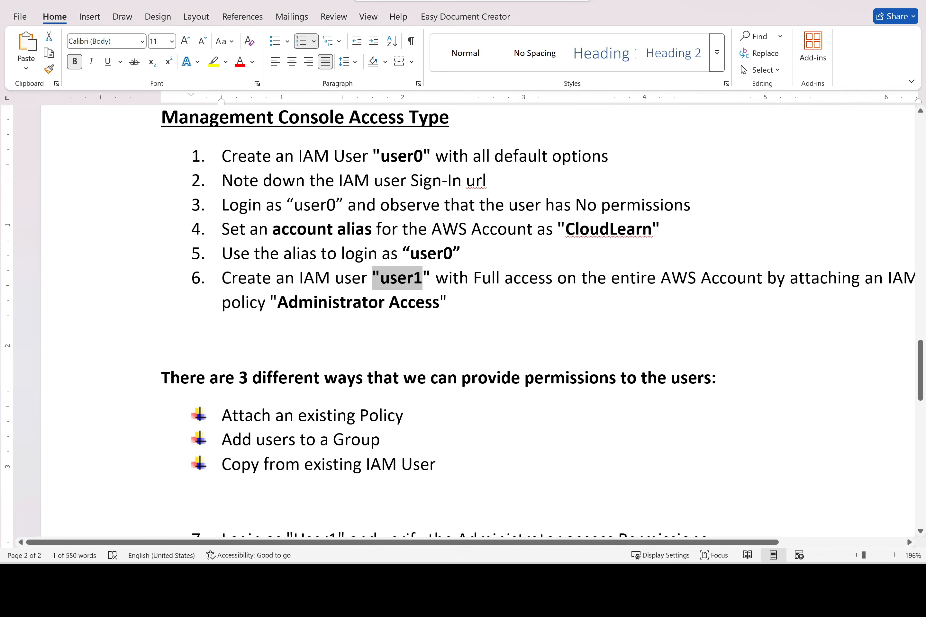
scroll(541, 321, down, 5)
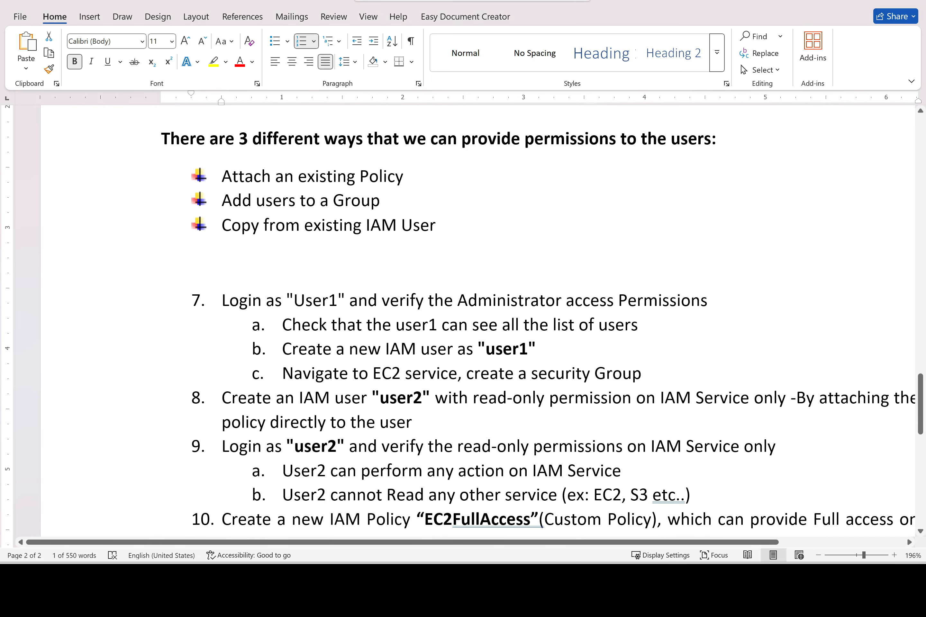
drag(349, 300, 286, 301)
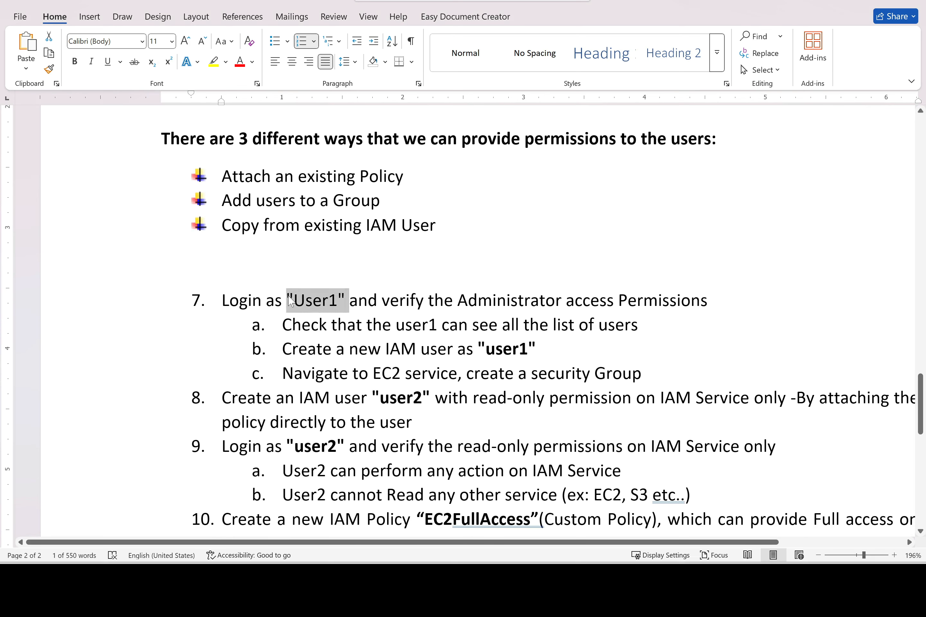
key(ctrl+b)
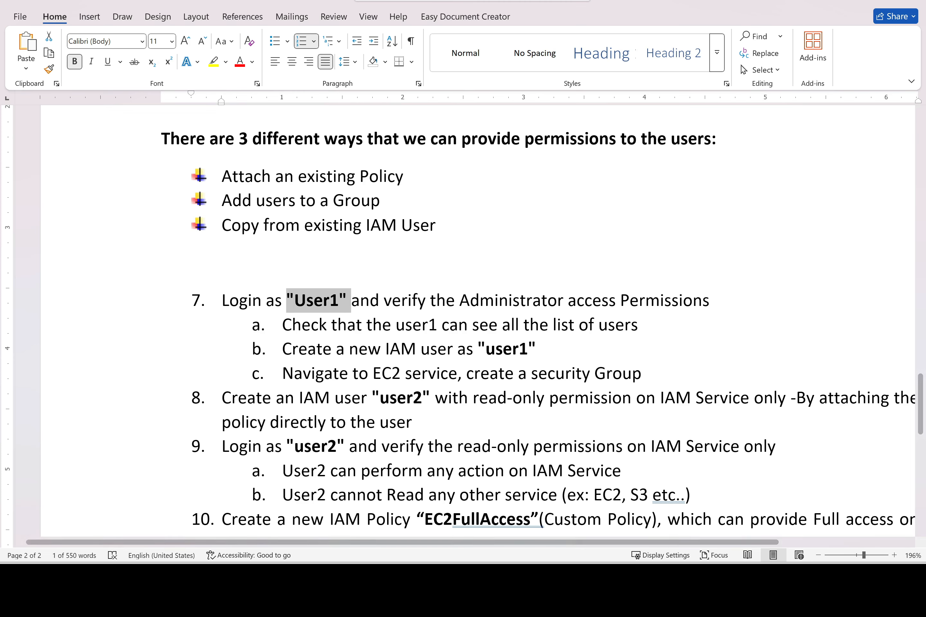
key(alt+Tab)
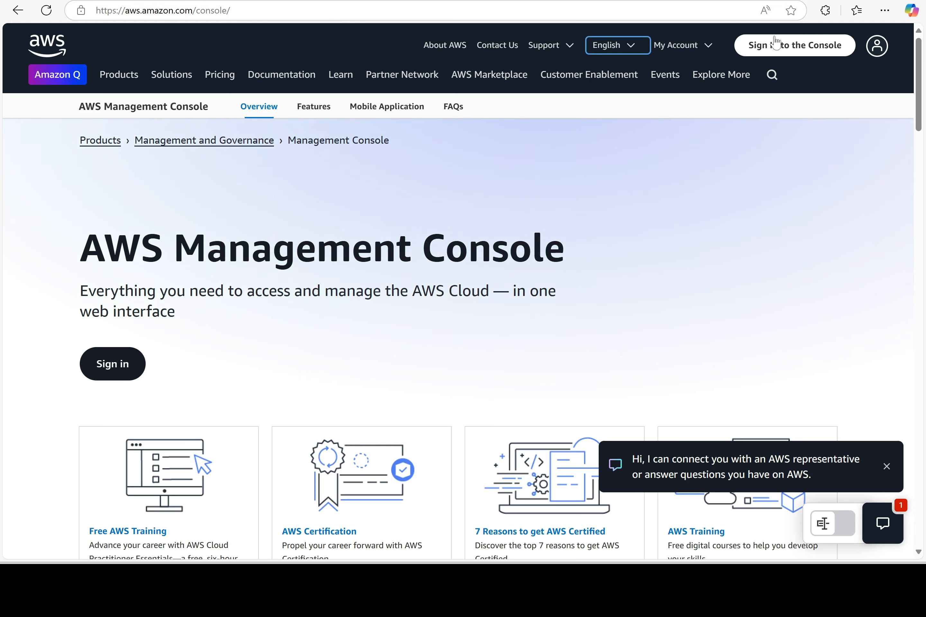
Sign in through the account alias as IAM user user1 with its password
click(779, 46)
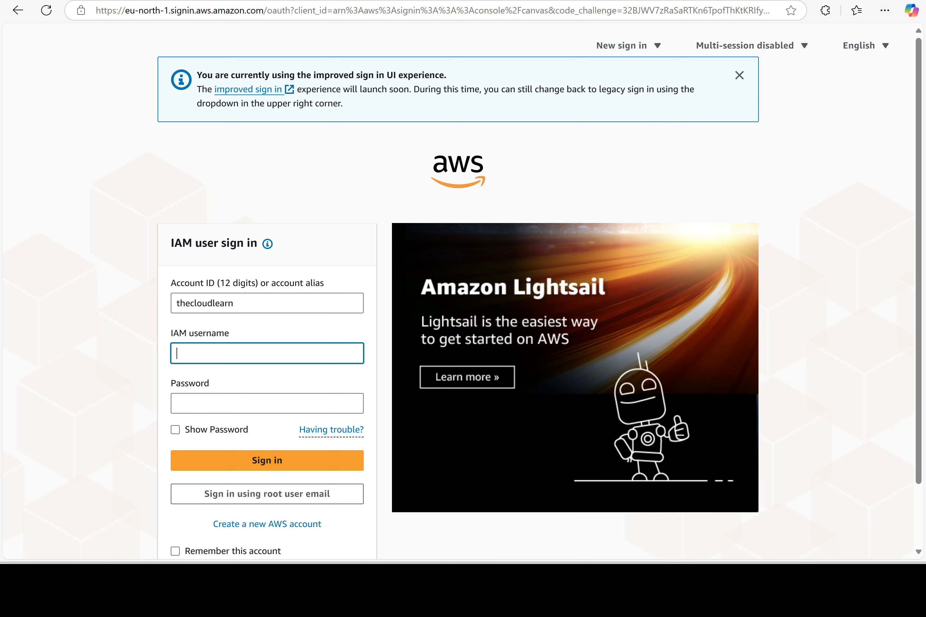
key(shift+Tab)
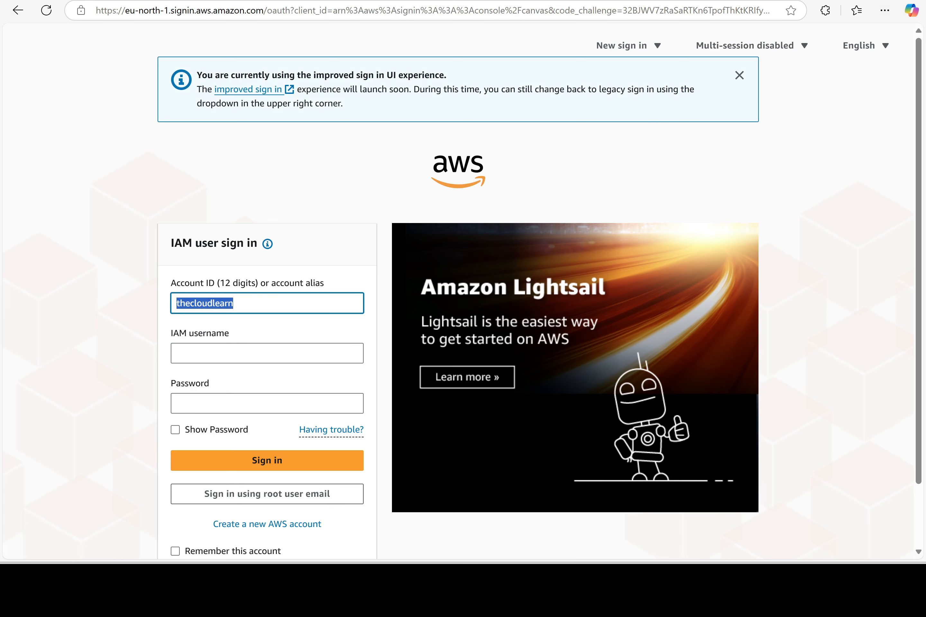
key(Tab)
text(user1)
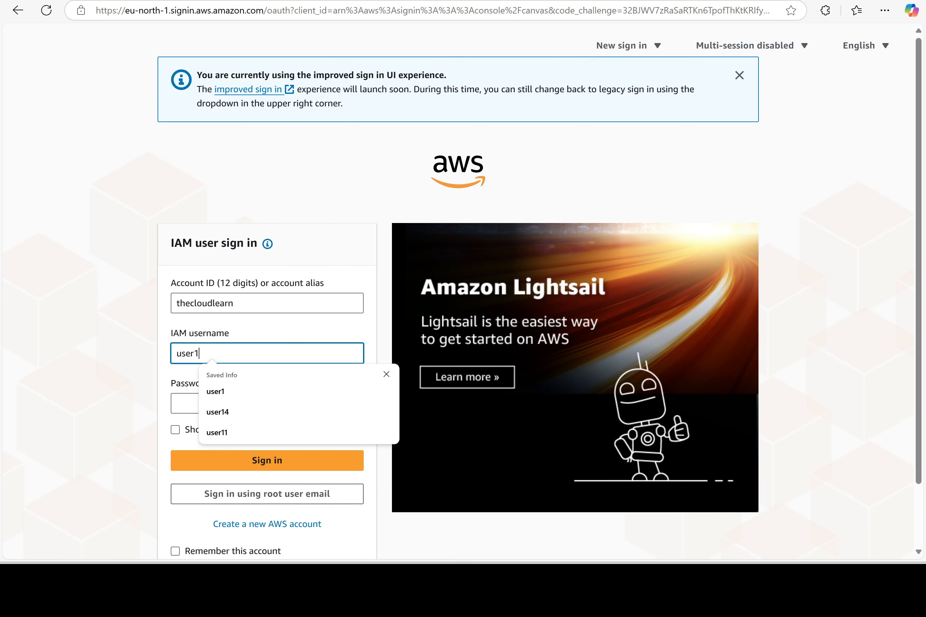
key(Tab)
text(••••••••)
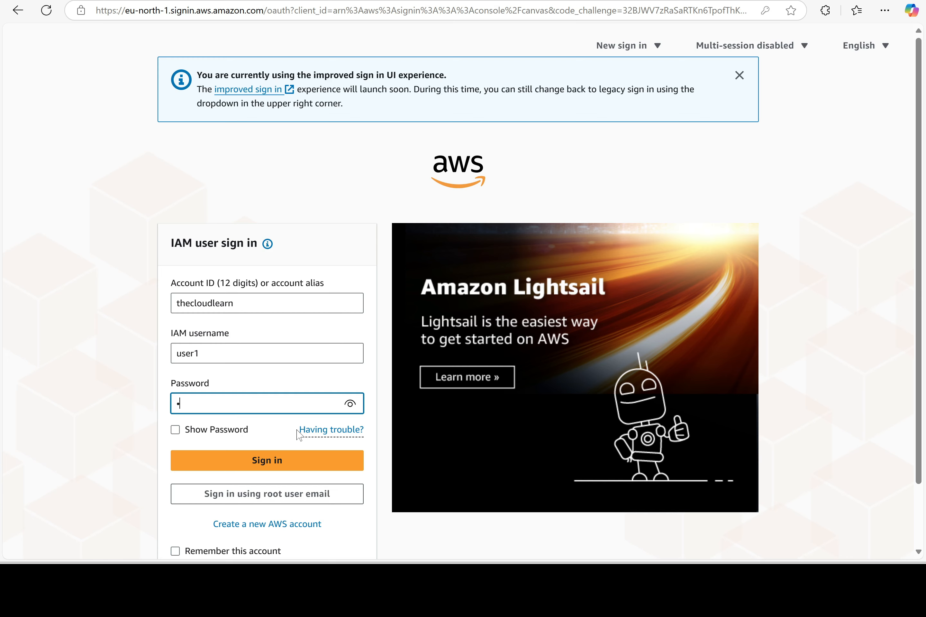
text(•••)
click(268, 462)
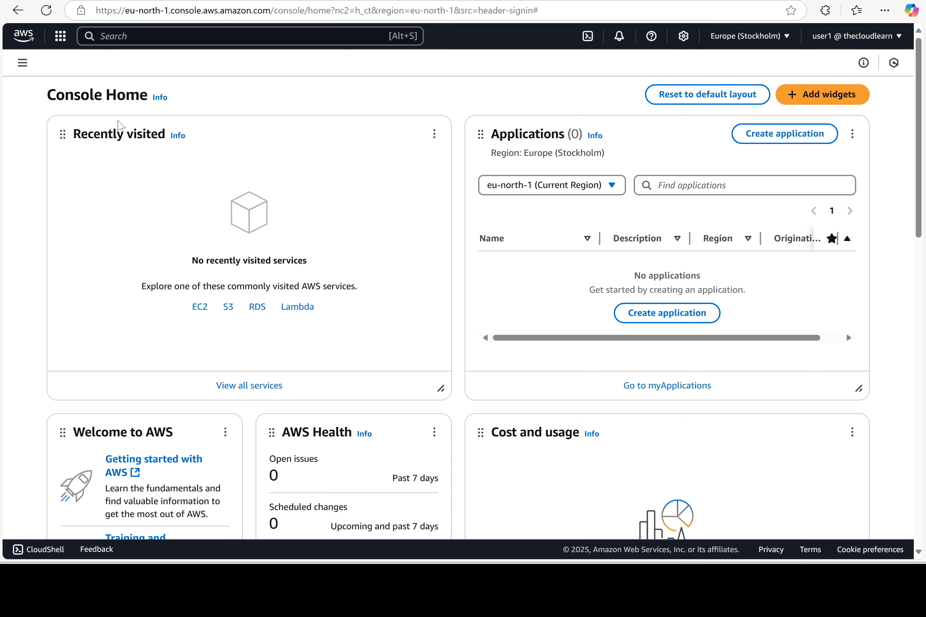
Search for IAM and open its Users list, showing user0 and user1
key(alt+s)
text(ia)
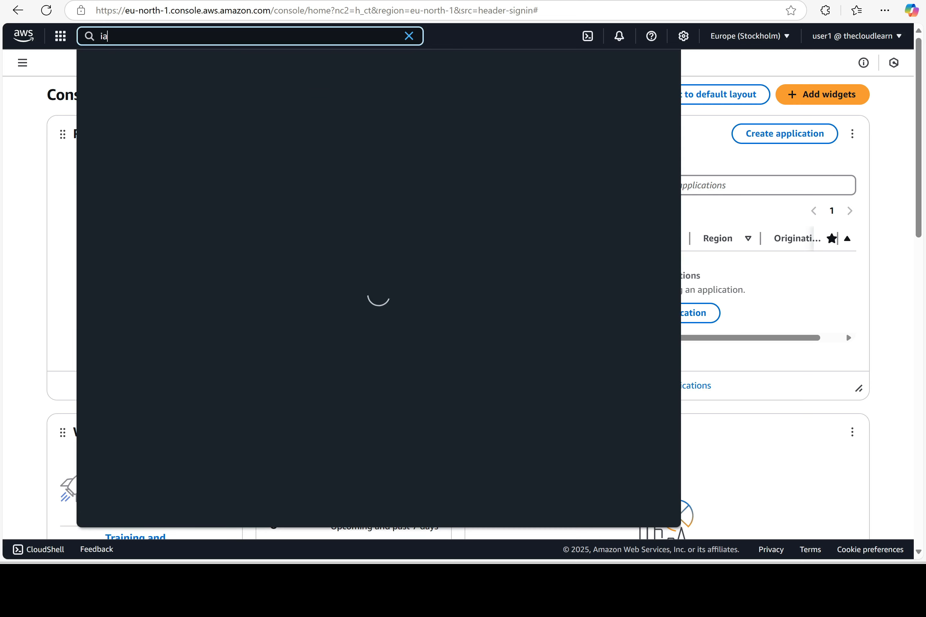
text(m)
click(282, 107)
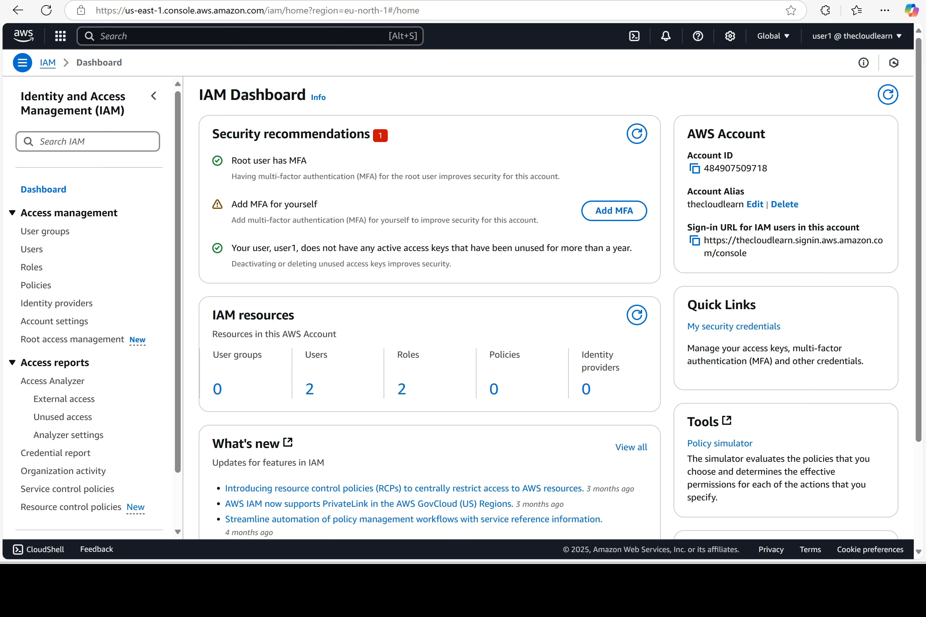
click(32, 249)
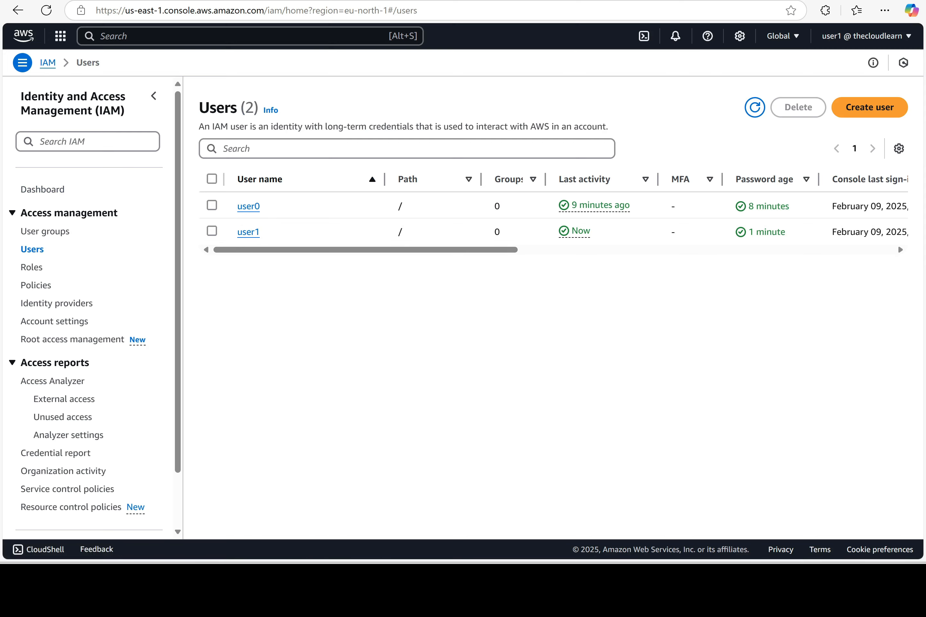
key(alt+Tab)
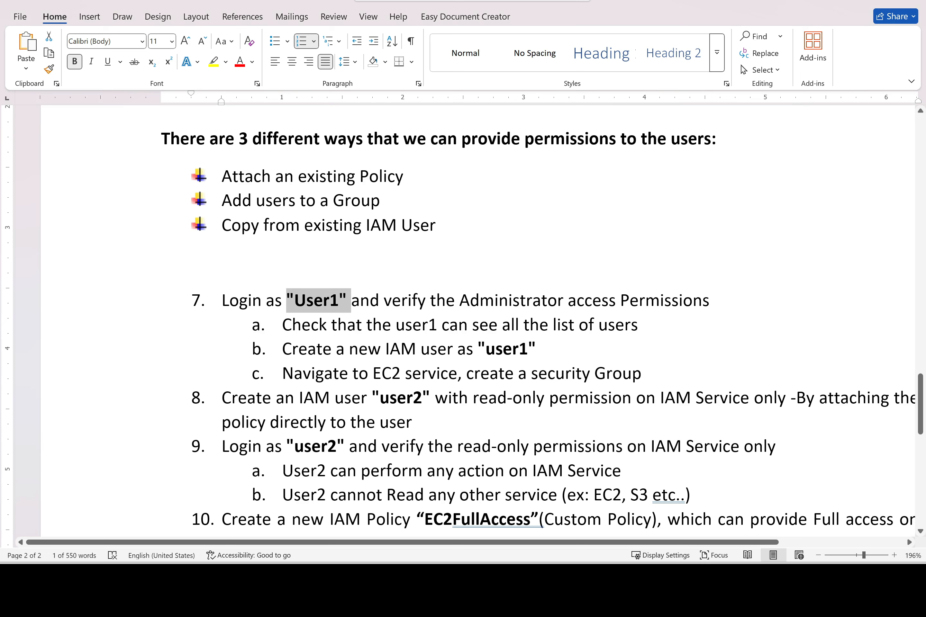
key(alt+Tab)
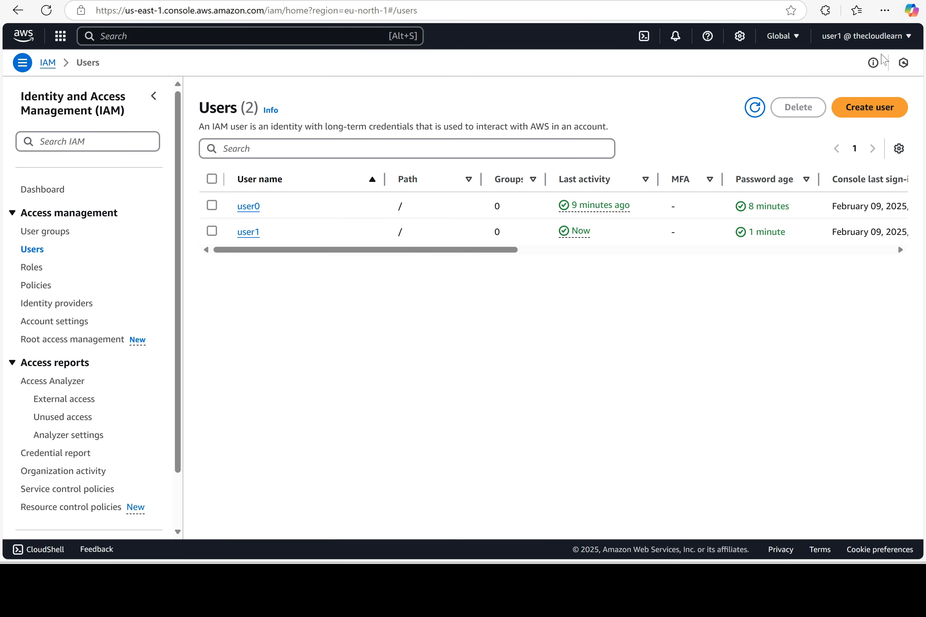
Start a new IAM user named user101 with console access as an IAM user
click(877, 108)
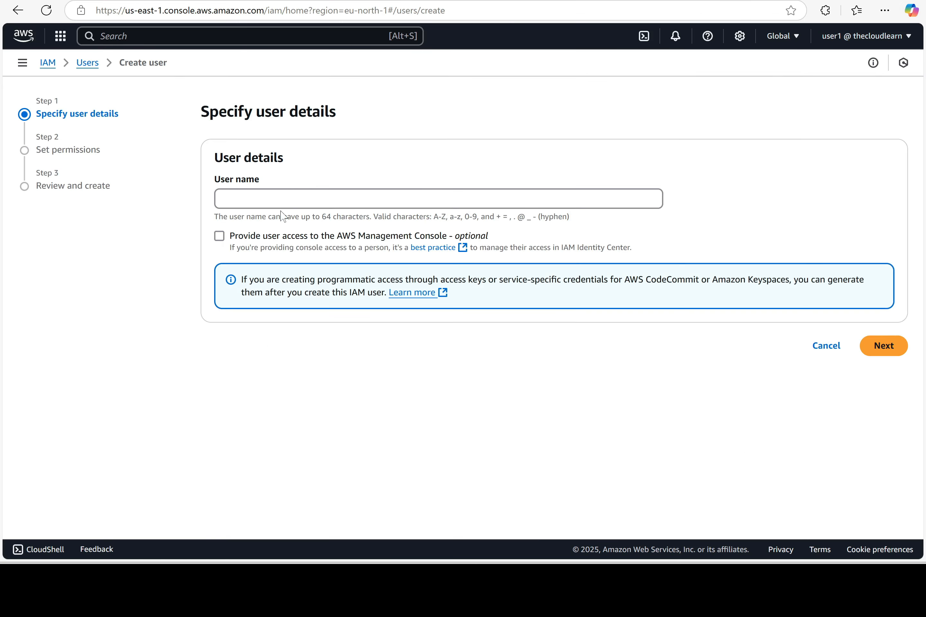
click(232, 199)
text(user)
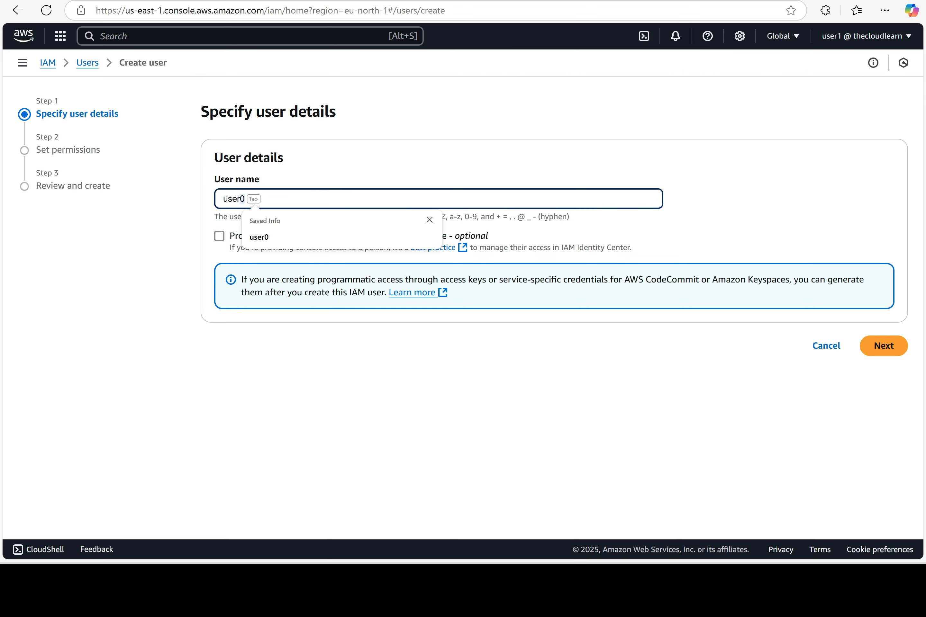
text(101)
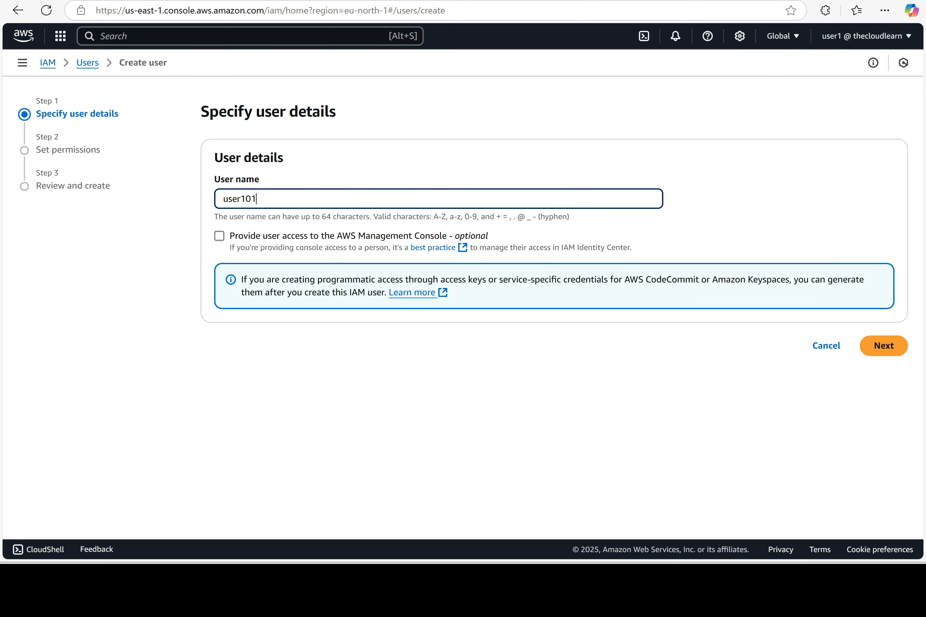
click(220, 240)
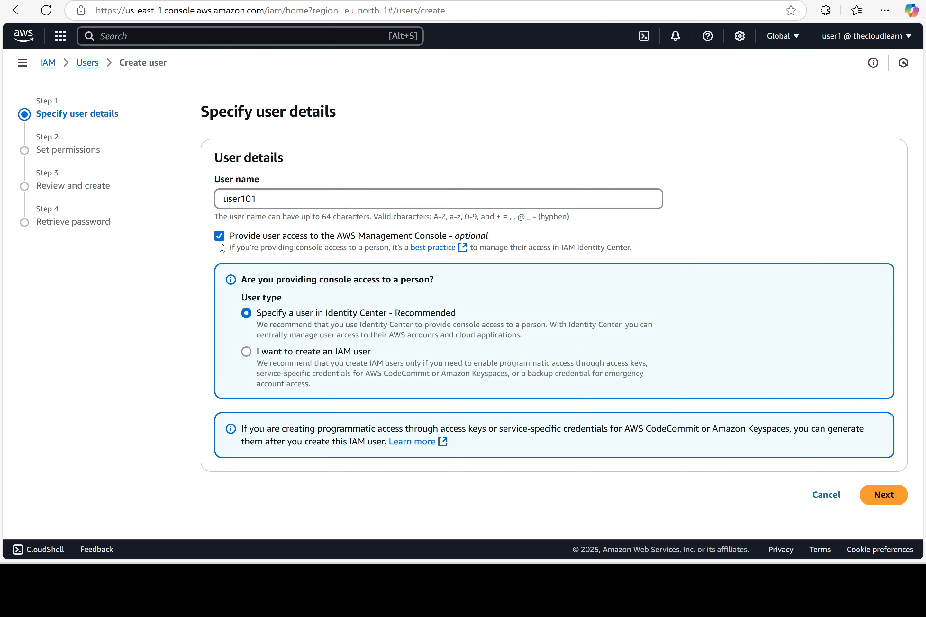
click(337, 368)
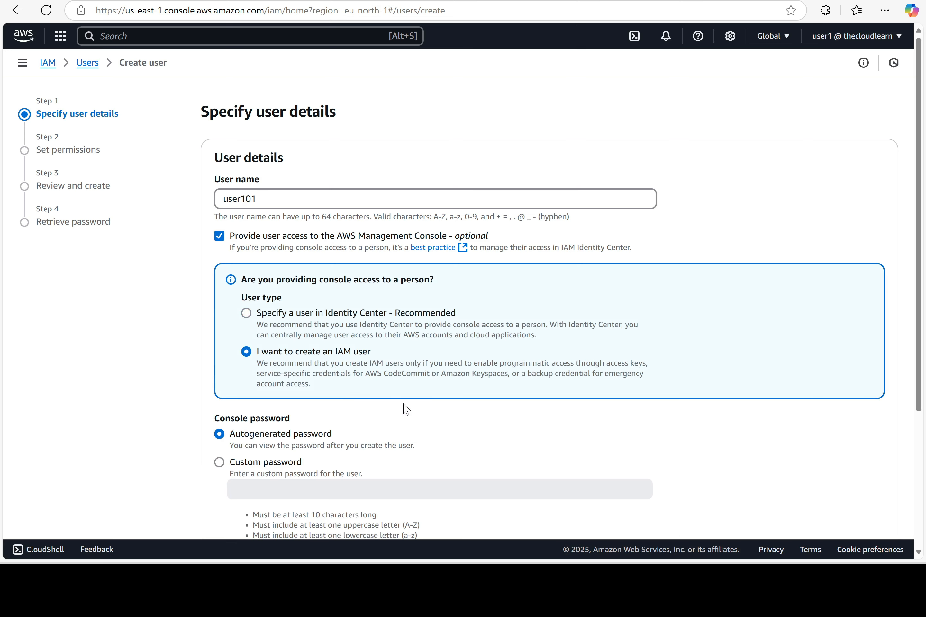
Create user101 with default settings and return to the Users list without viewing the password
scroll(339, 458, down, 4)
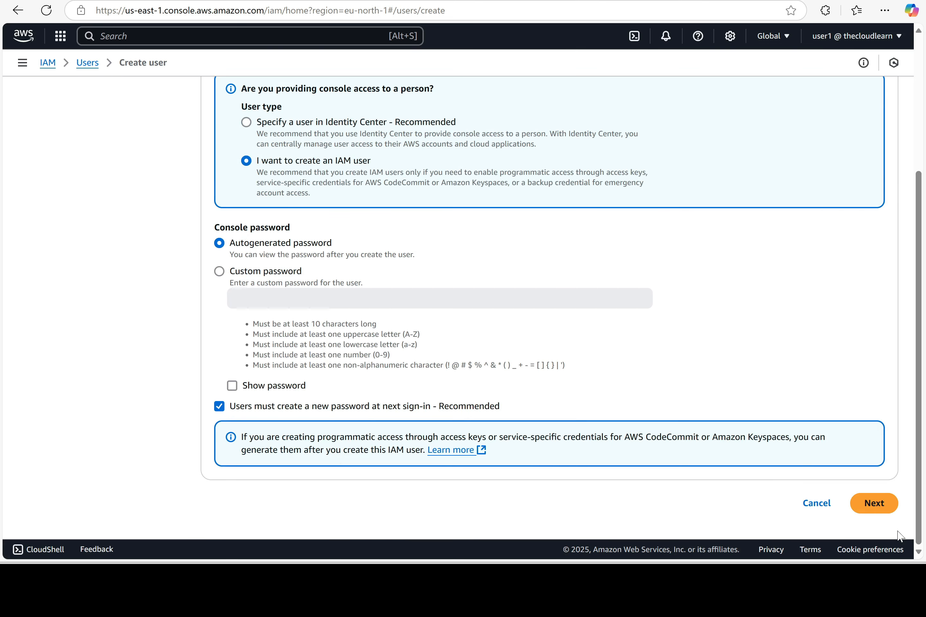
click(878, 503)
click(880, 407)
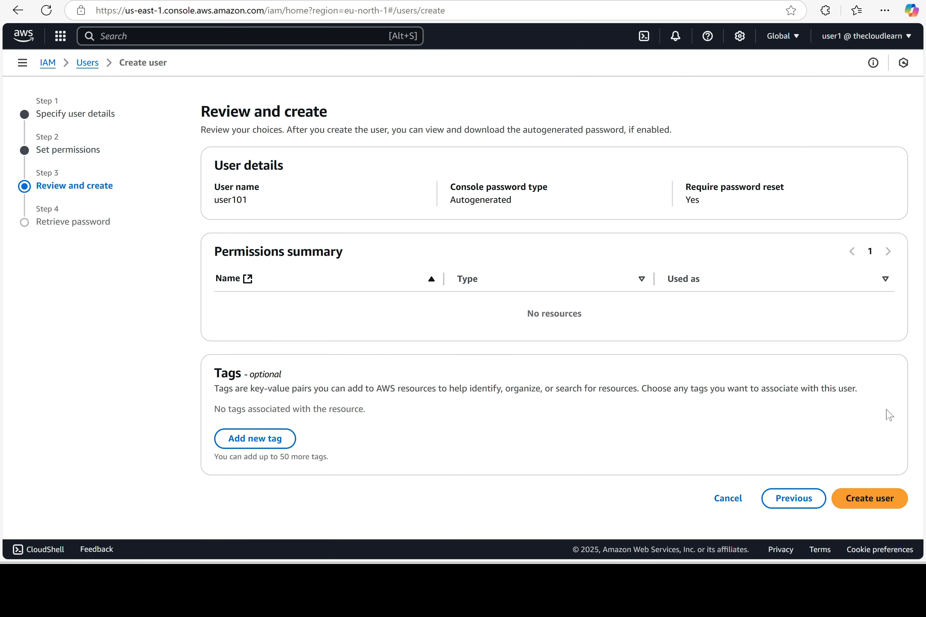
click(869, 505)
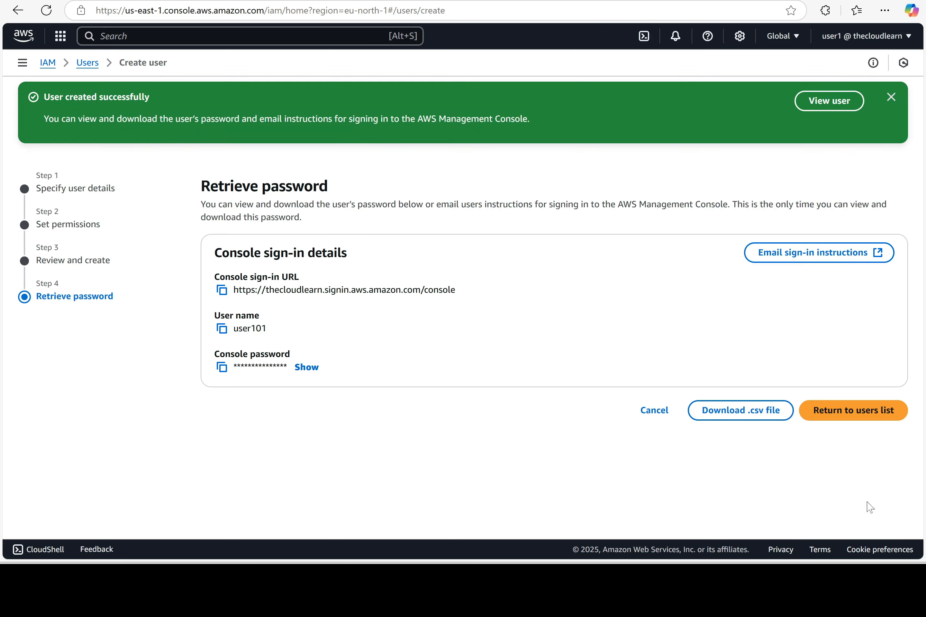
click(845, 414)
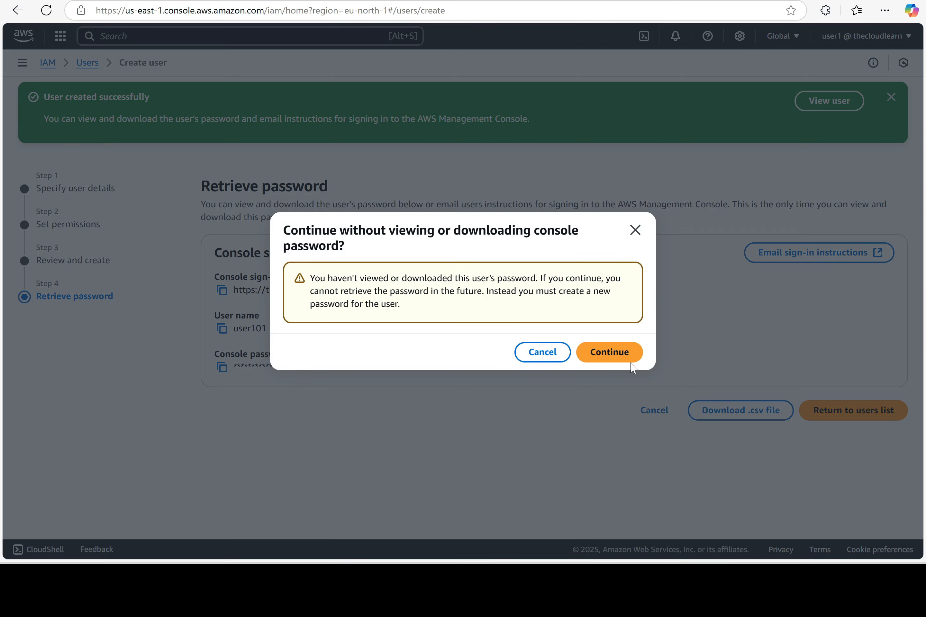
click(601, 359)
drag(293, 325, 233, 354)
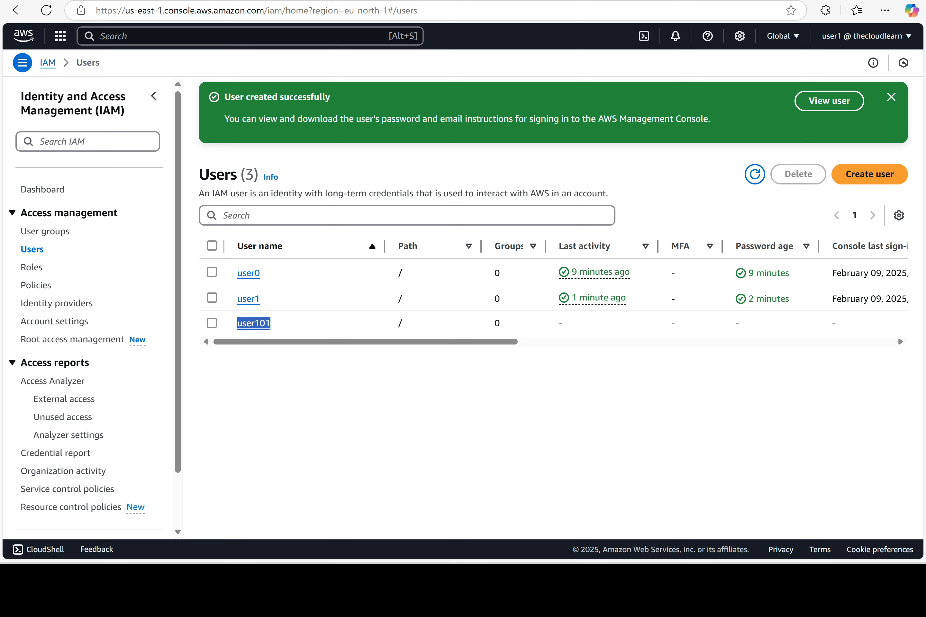
Open EC2 via the service search and go to its Security Groups list
key(alt+s)
text(ec2)
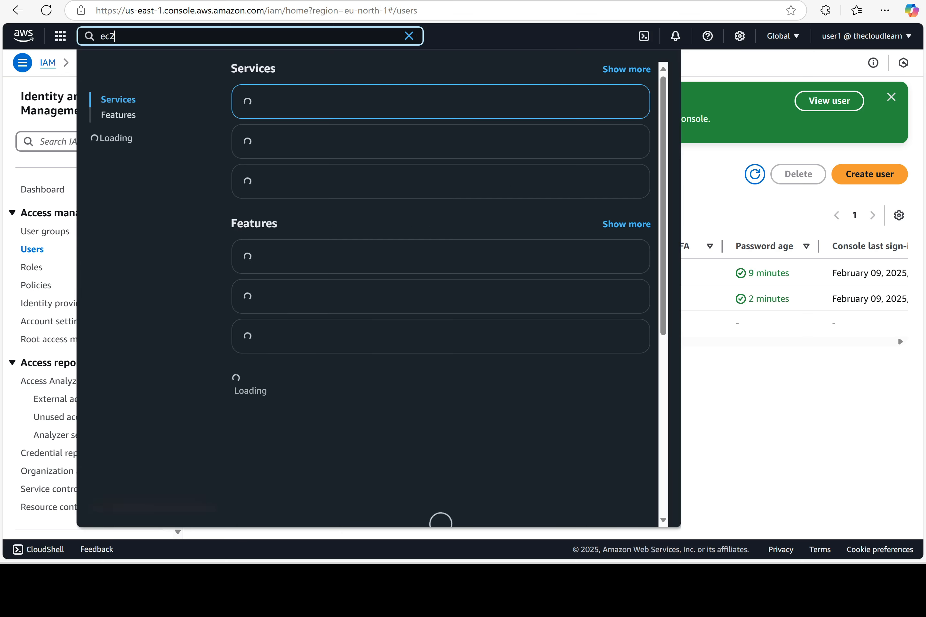
click(283, 104)
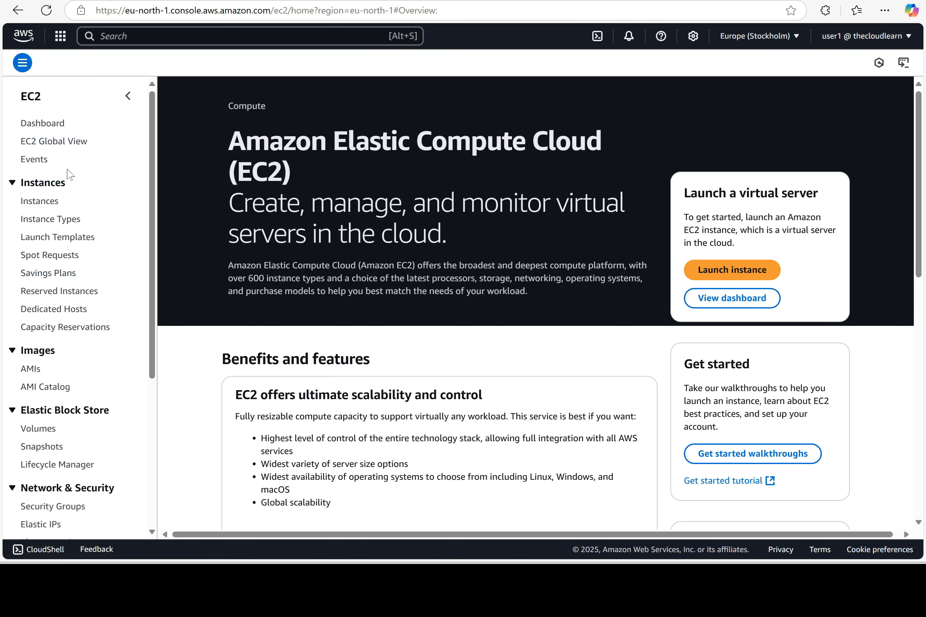
scroll(85, 275, down, 5)
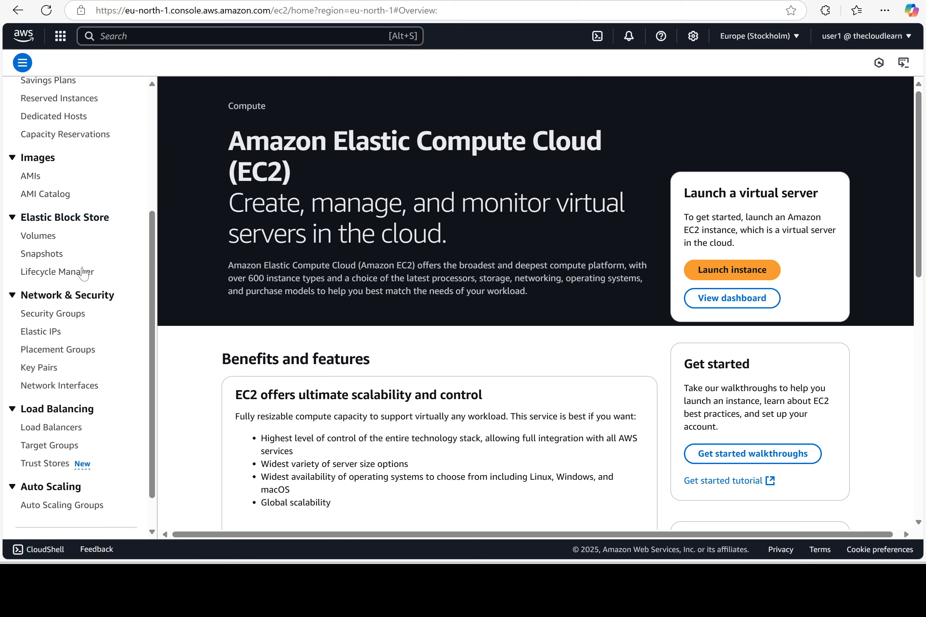
scroll(79, 263, up, 5)
scroll(74, 249, down, 6)
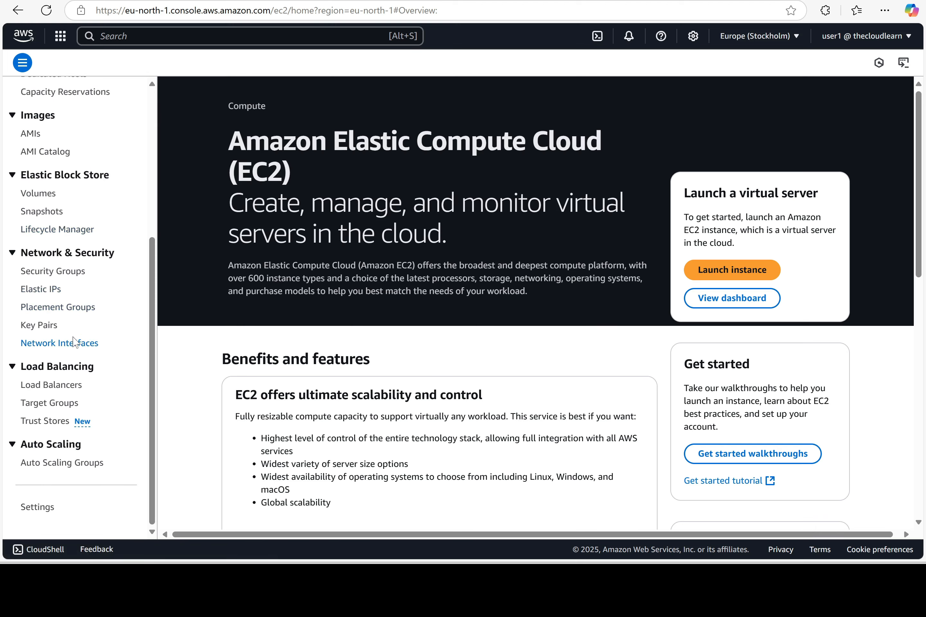
drag(83, 272, 16, 278)
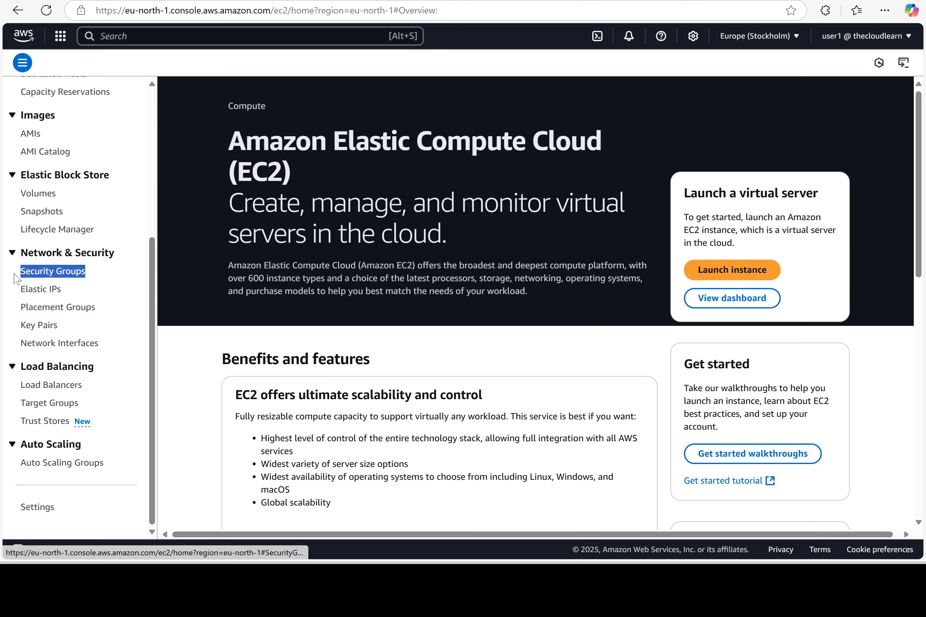
click(54, 272)
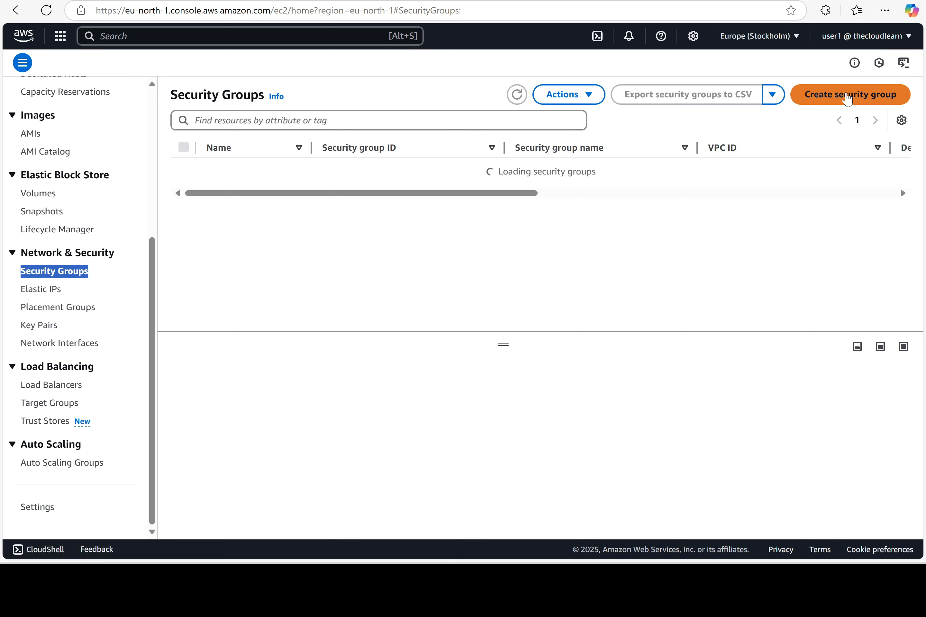
Create security group Test1 with description Test1, then sign out of the console
click(848, 99)
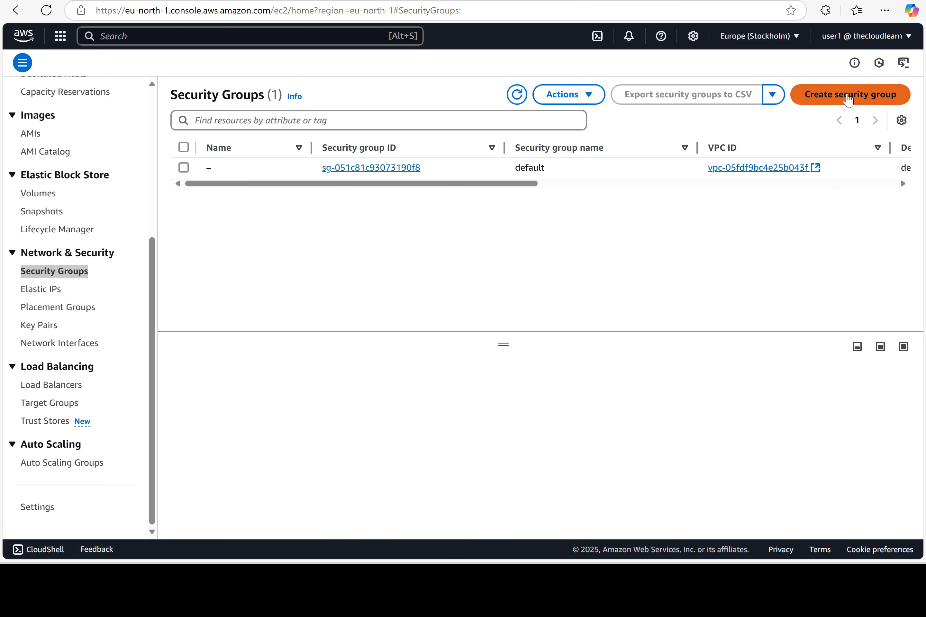
click(235, 190)
text(Test1)
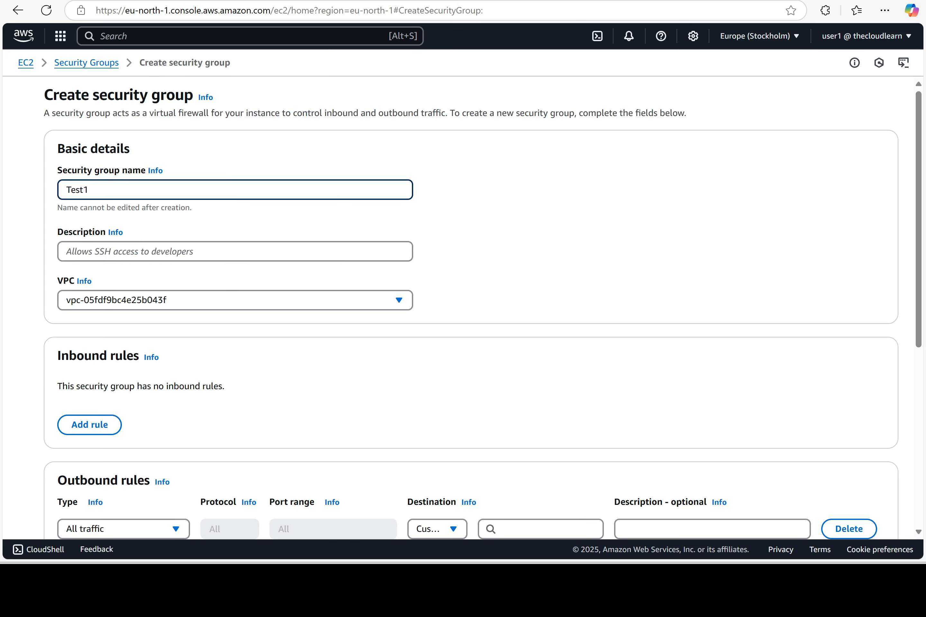
click(235, 251)
text(T)
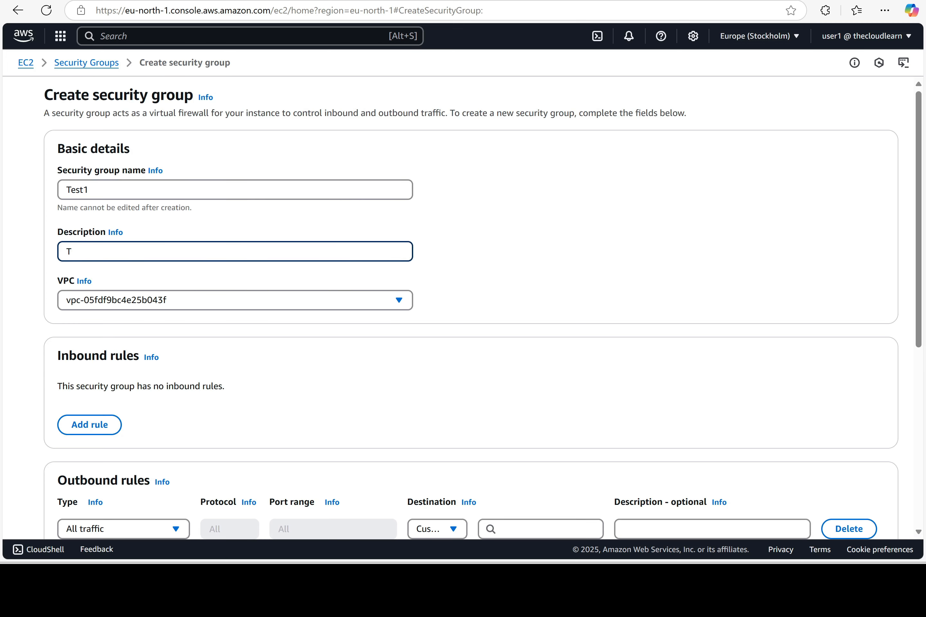
text(dest1)
scroll(457, 261, down, 8)
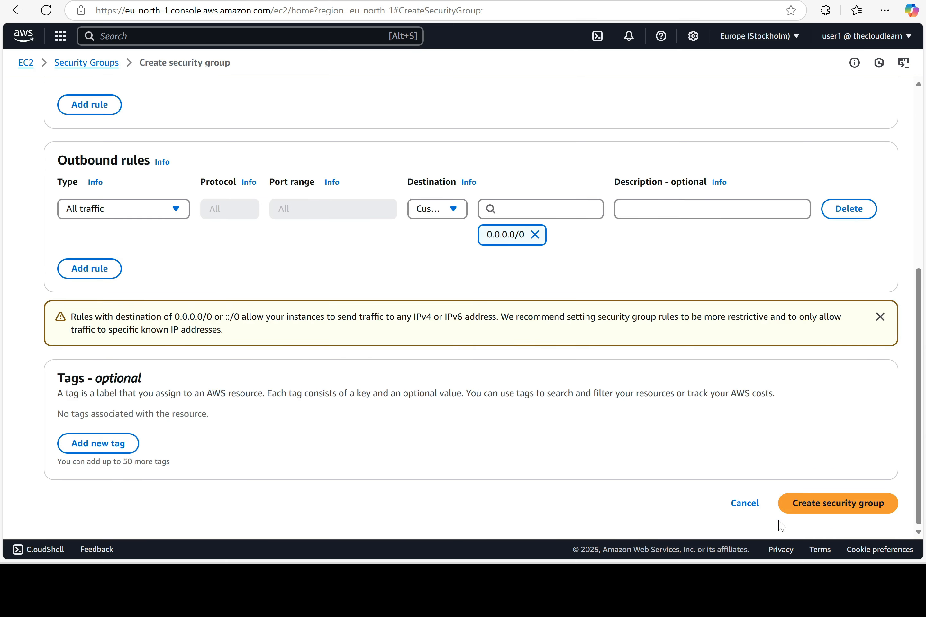
click(855, 512)
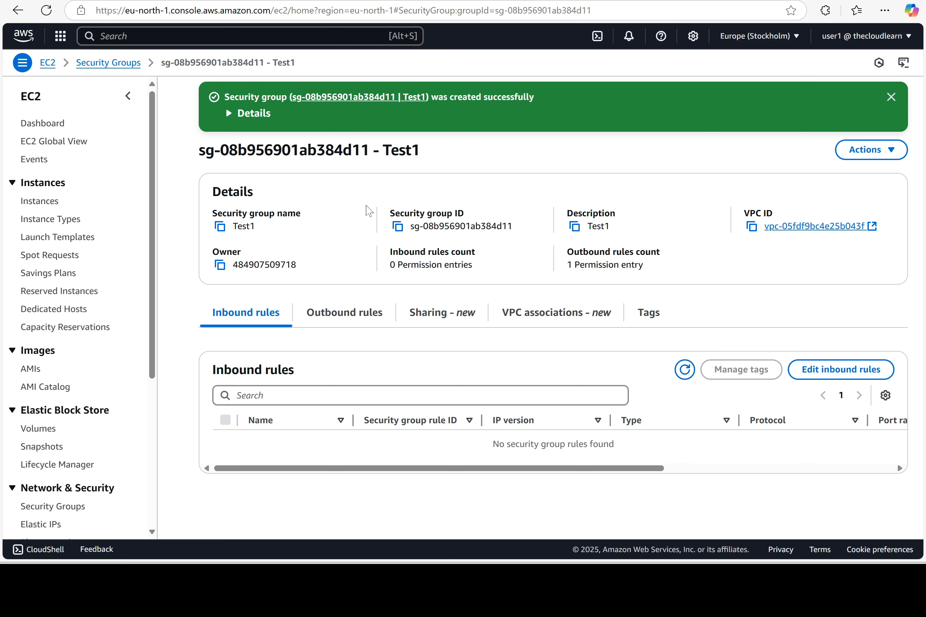
click(908, 37)
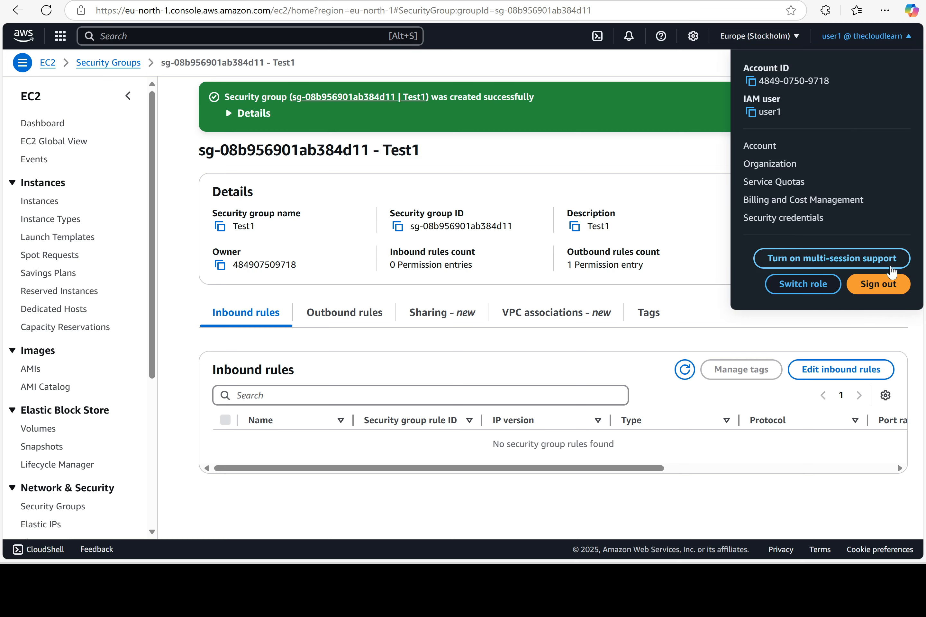
click(878, 293)
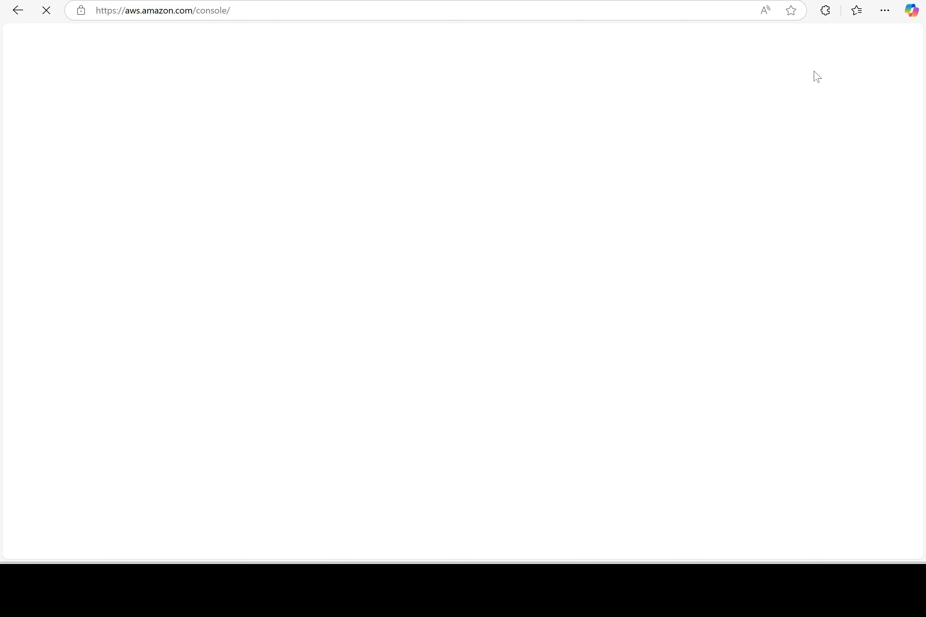
Delete the hyphen before 'By' in item 8 of the Word instructions, then return to the browser
key(alt+Tab)
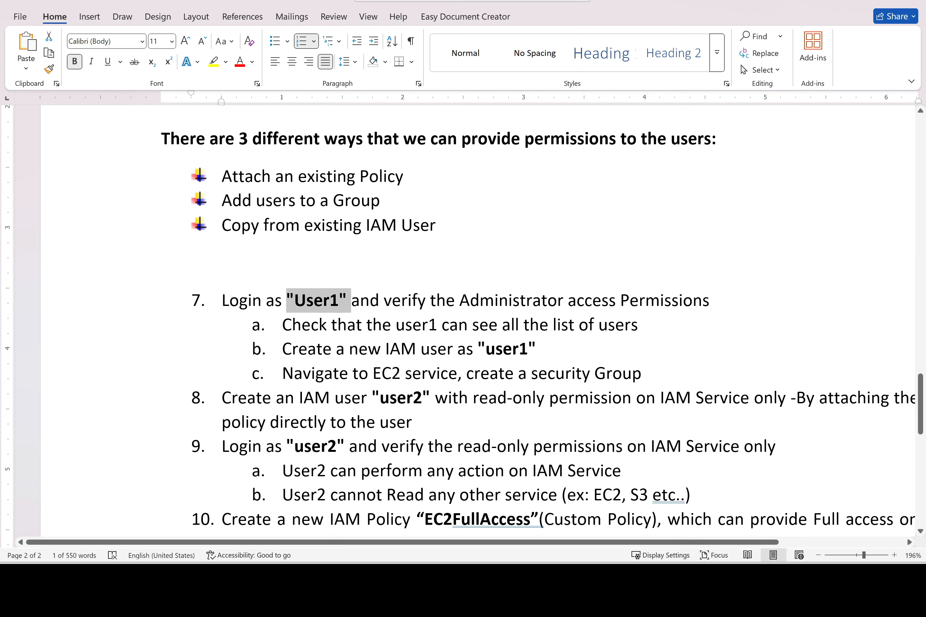
scroll(466, 319, down, 3)
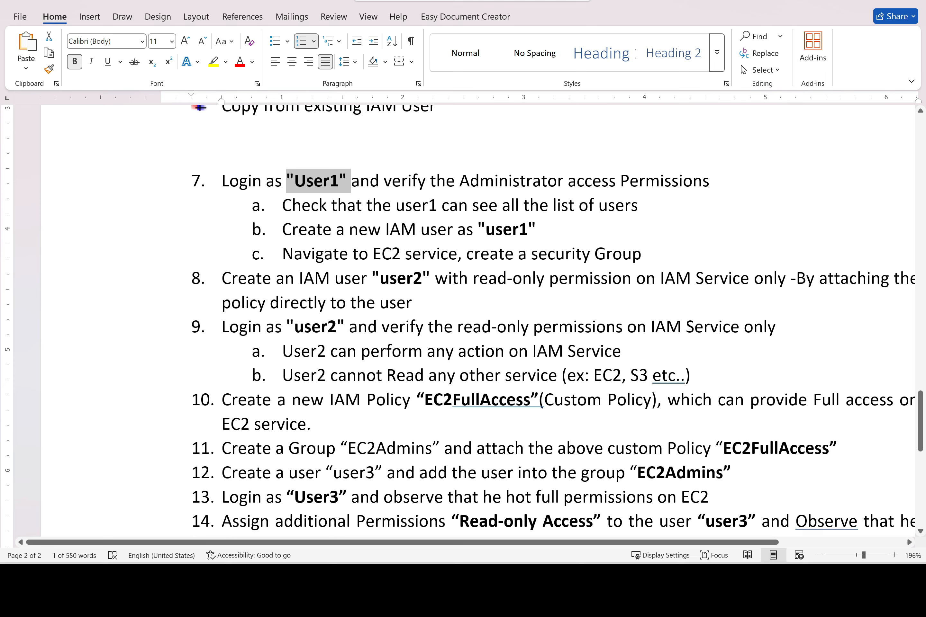
drag(423, 279, 379, 279)
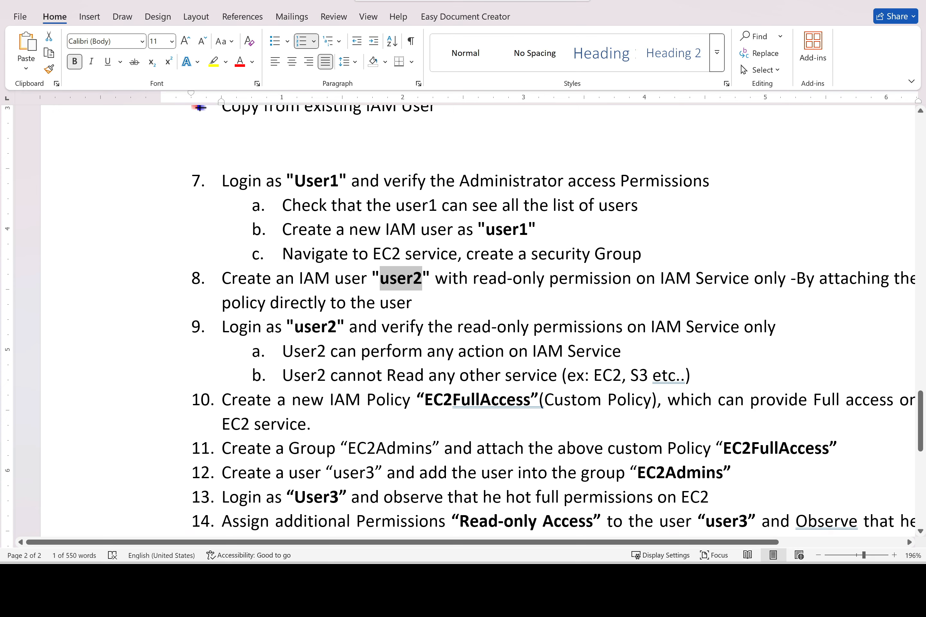
click(796, 278)
key(BackSpace)
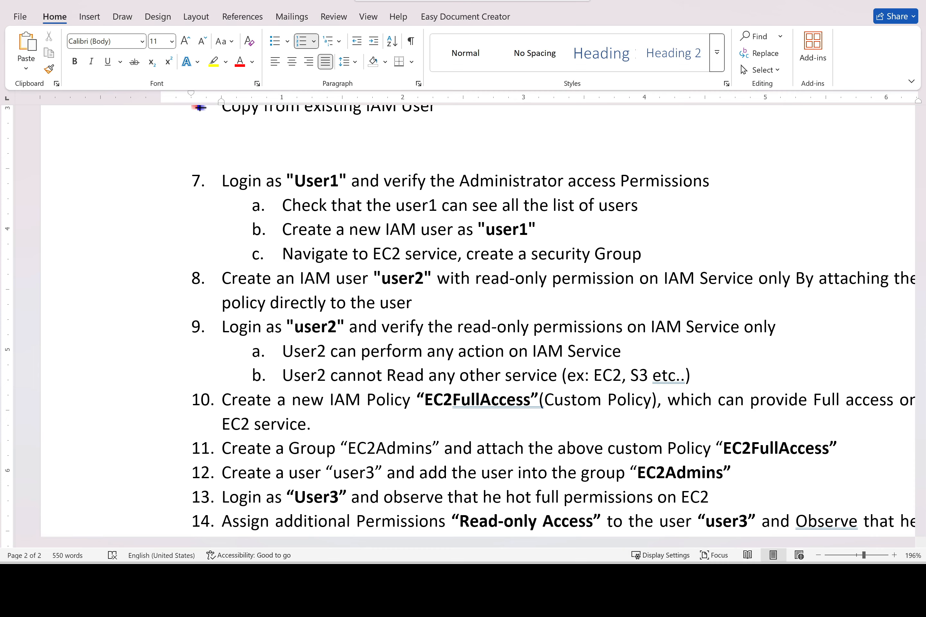
key(alt+Tab)
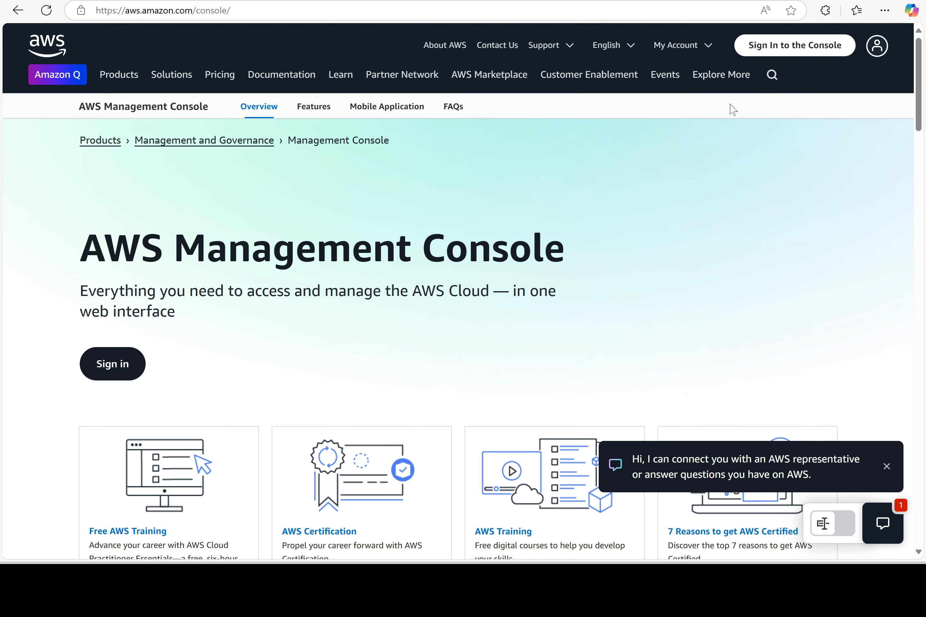
On the IAM user sign-in page, enter username user1 and its password
click(778, 44)
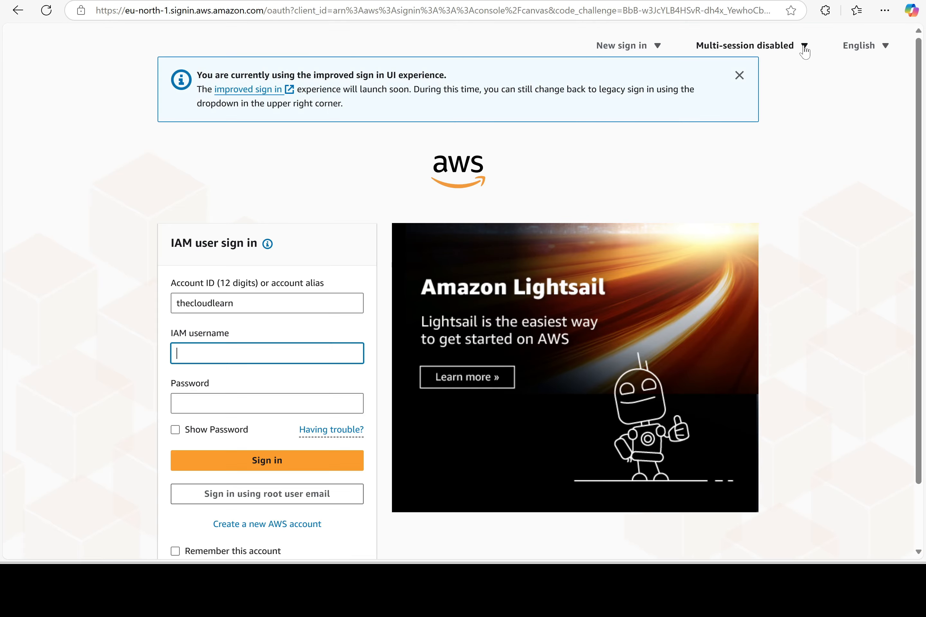
text(user1)
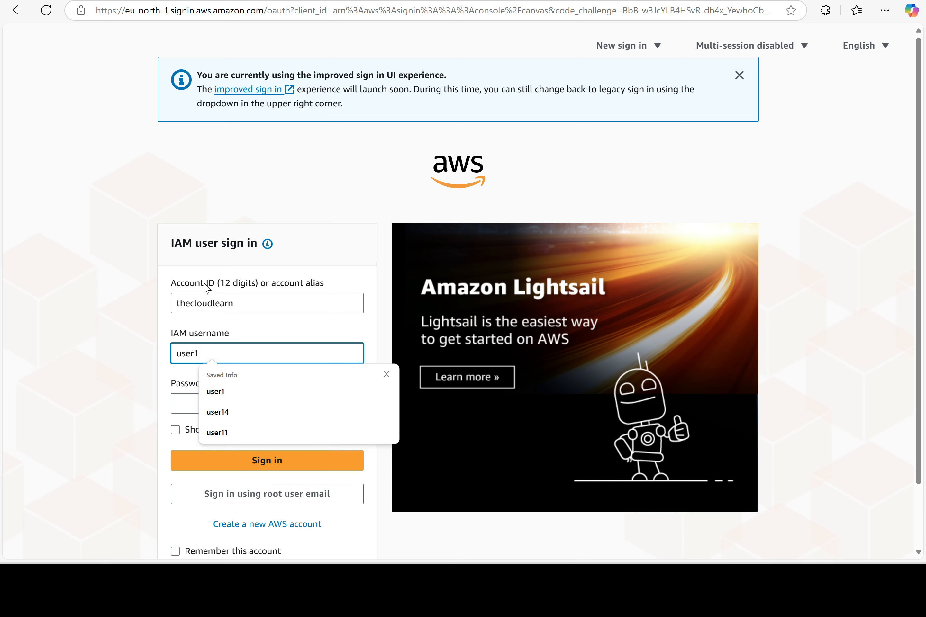
key(Tab)
text(••)
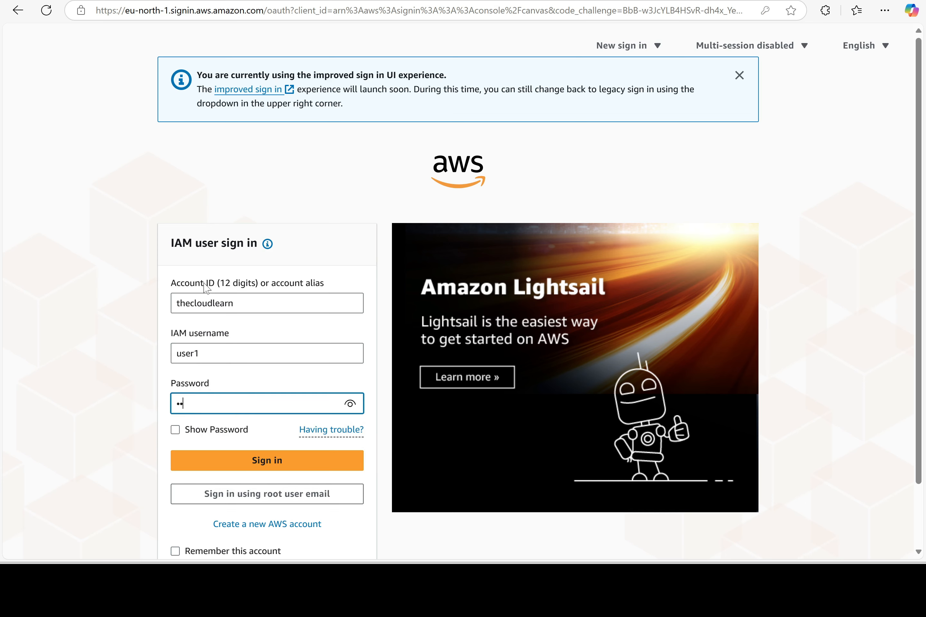
text(••••)
Sign in as user1, then select the user2 name in items 9 and 8 of the Word lab
click(275, 464)
click(508, 587)
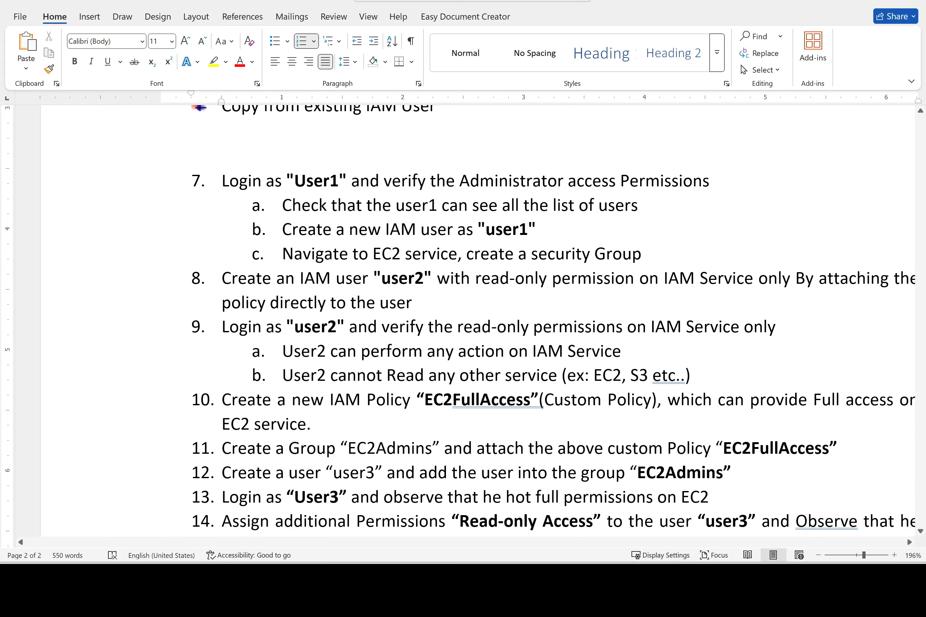
scroll(478, 318, down, 2)
drag(348, 267, 286, 268)
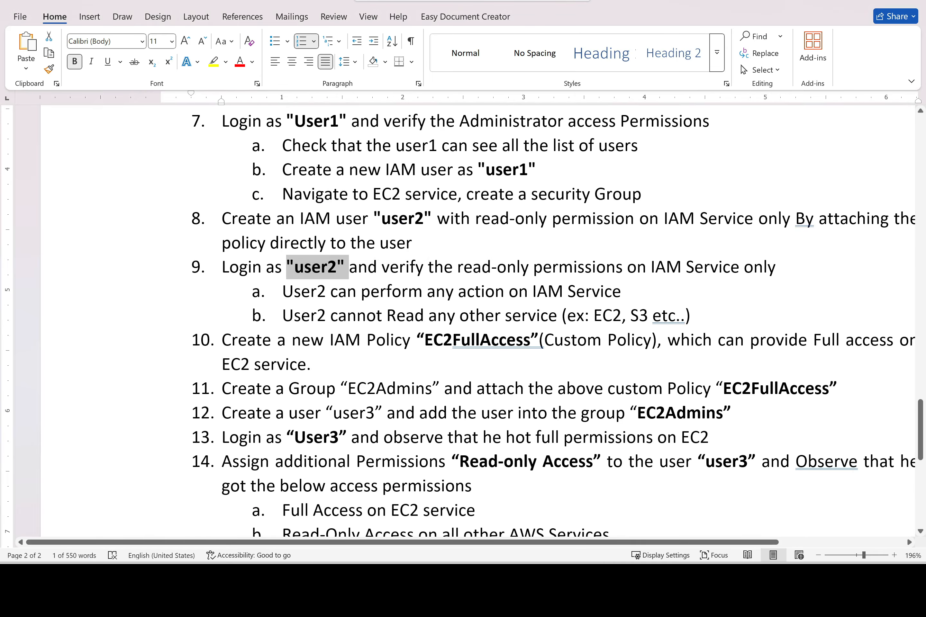
click(415, 218)
drag(436, 219, 383, 220)
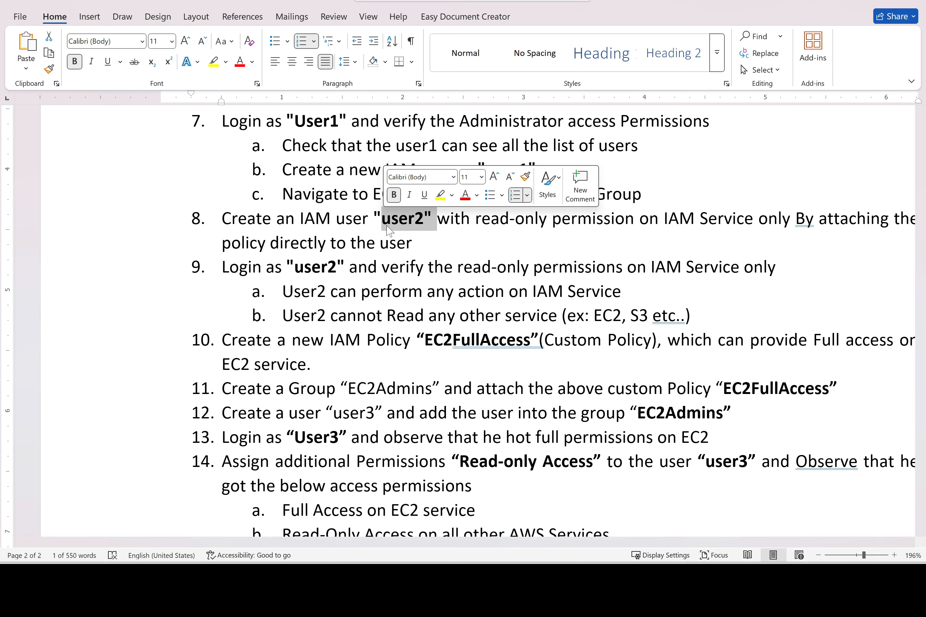
Back in the console, go to IAM Users and start creating a new user
key(alt+Tab)
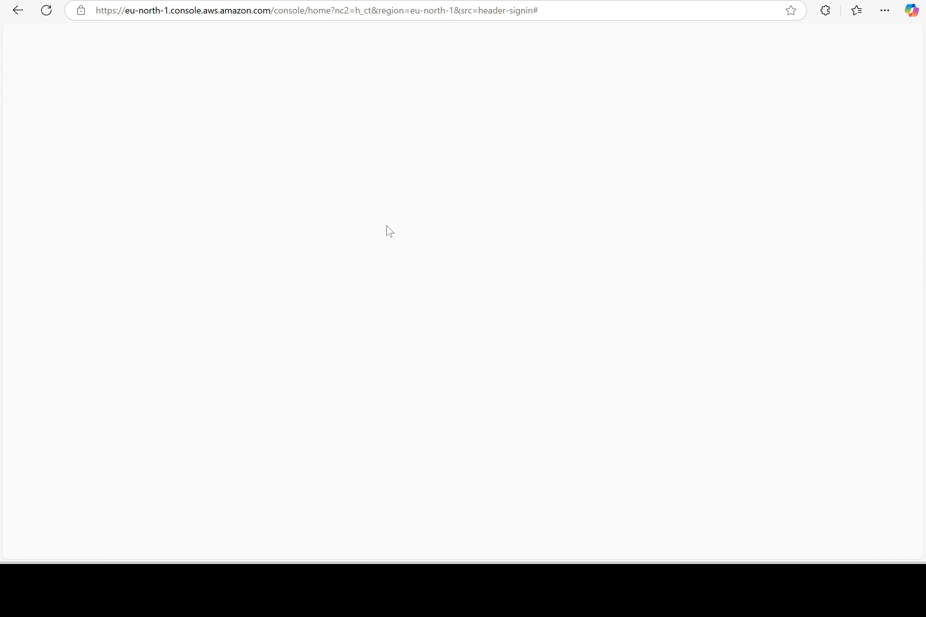
click(93, 190)
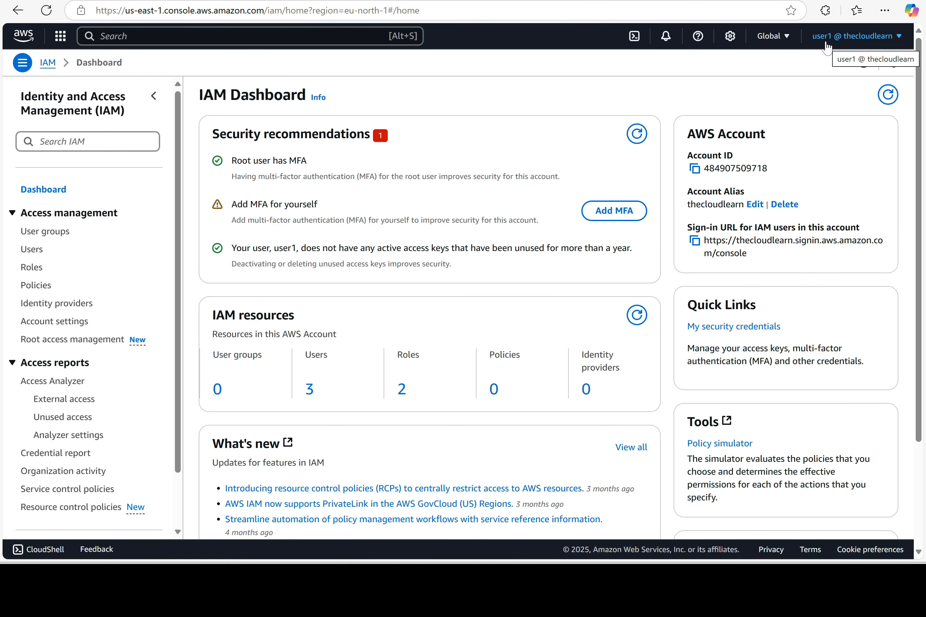
click(32, 249)
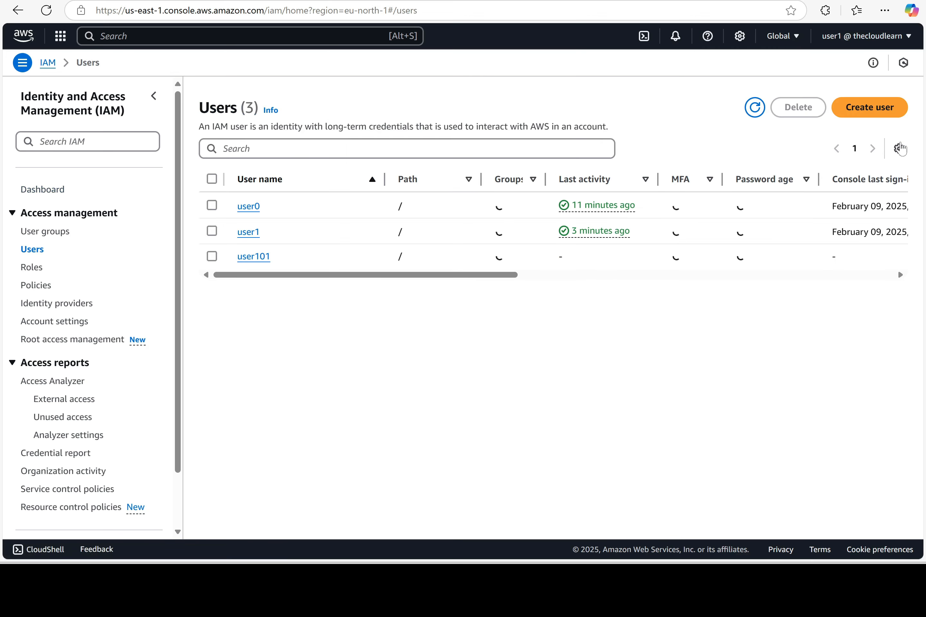
click(869, 107)
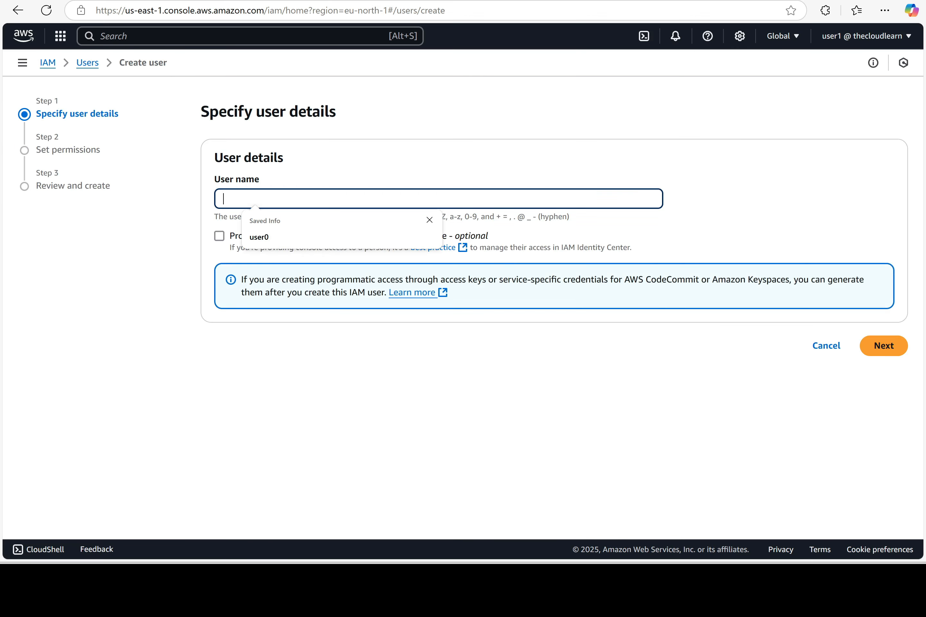
Name the user user2 as an IAM user with console access, a custom password and no forced reset
text(user2)
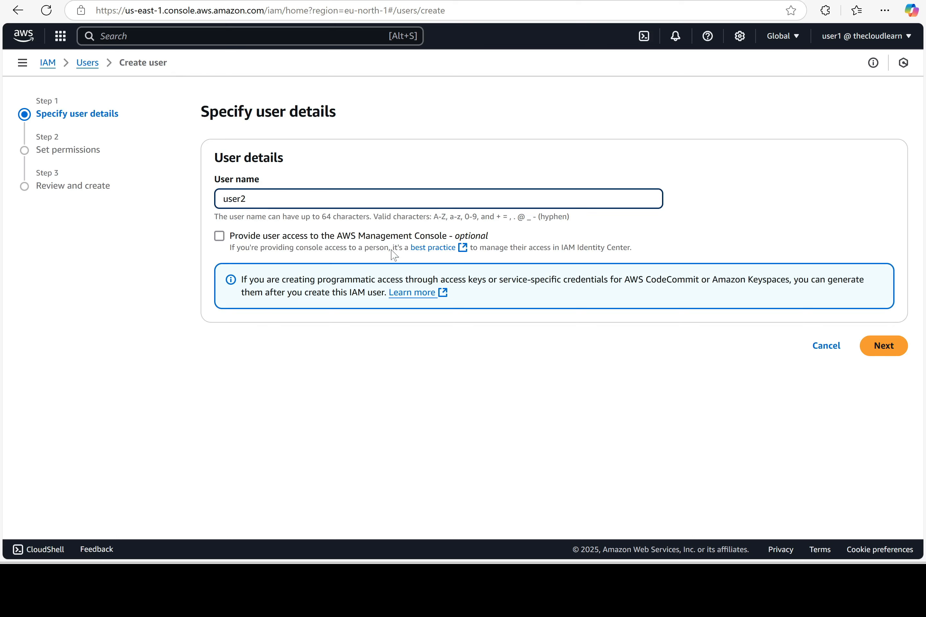
click(373, 240)
click(295, 353)
scroll(261, 286, down, 5)
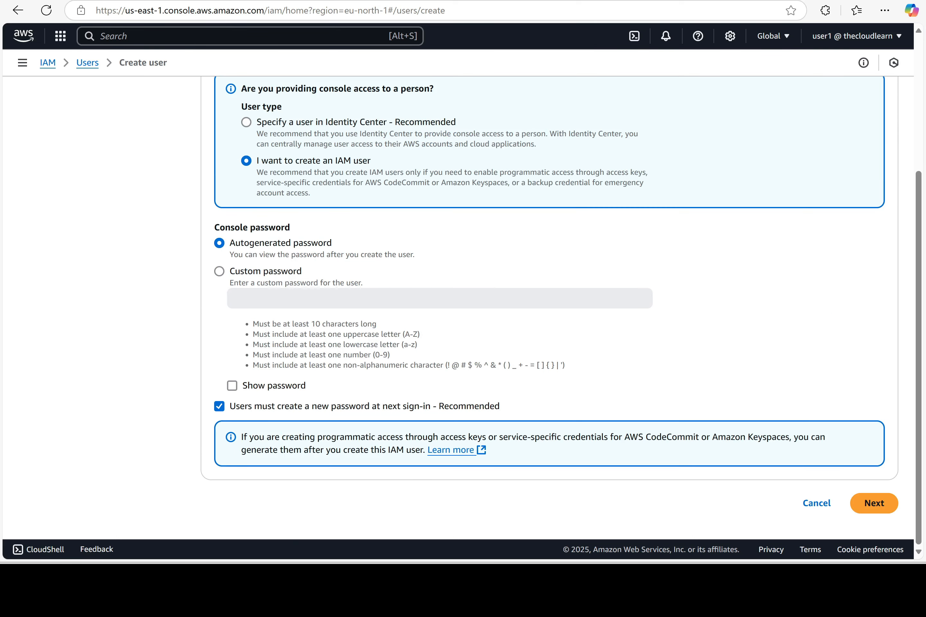
click(260, 273)
click(261, 298)
text(•)
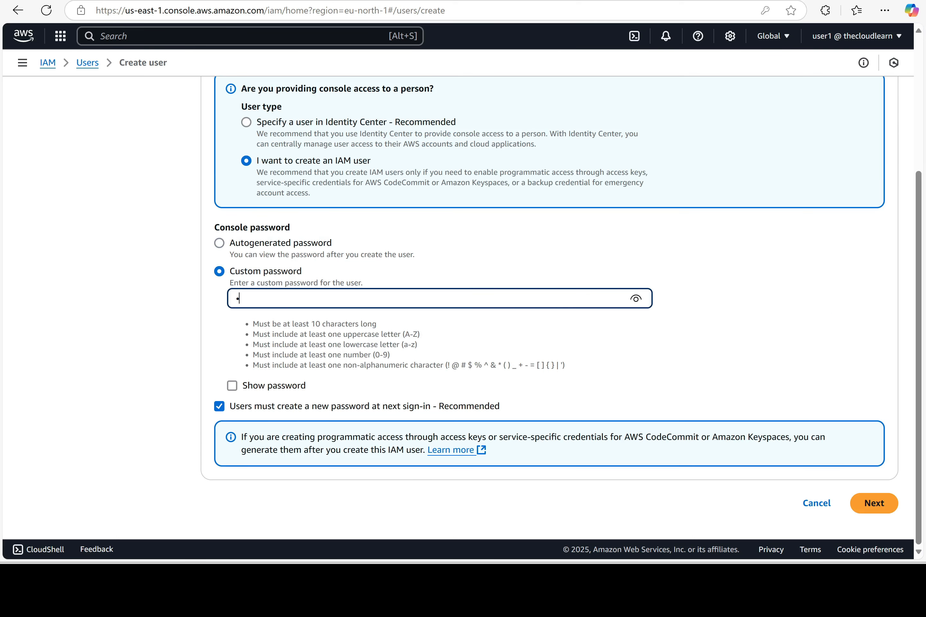
text(••••••••)
click(282, 406)
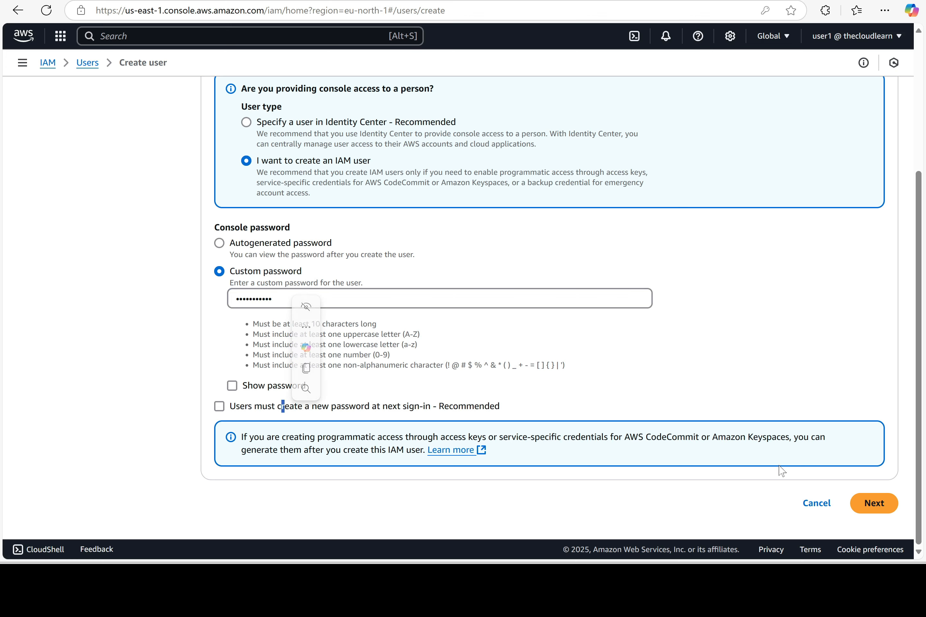
click(881, 509)
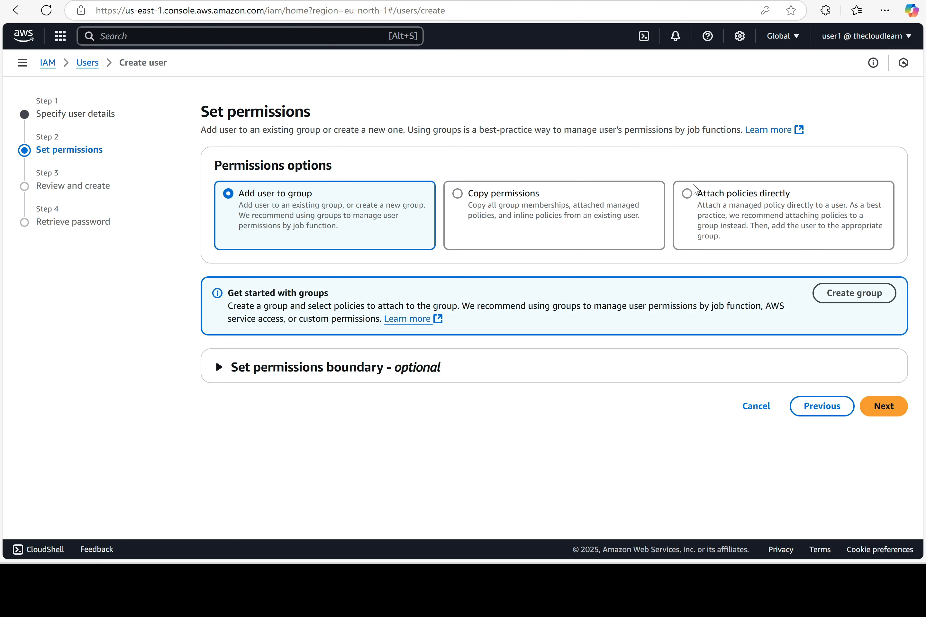
Attach the IAMReadOnlyAccess policy directly to user2 and create the user
click(692, 197)
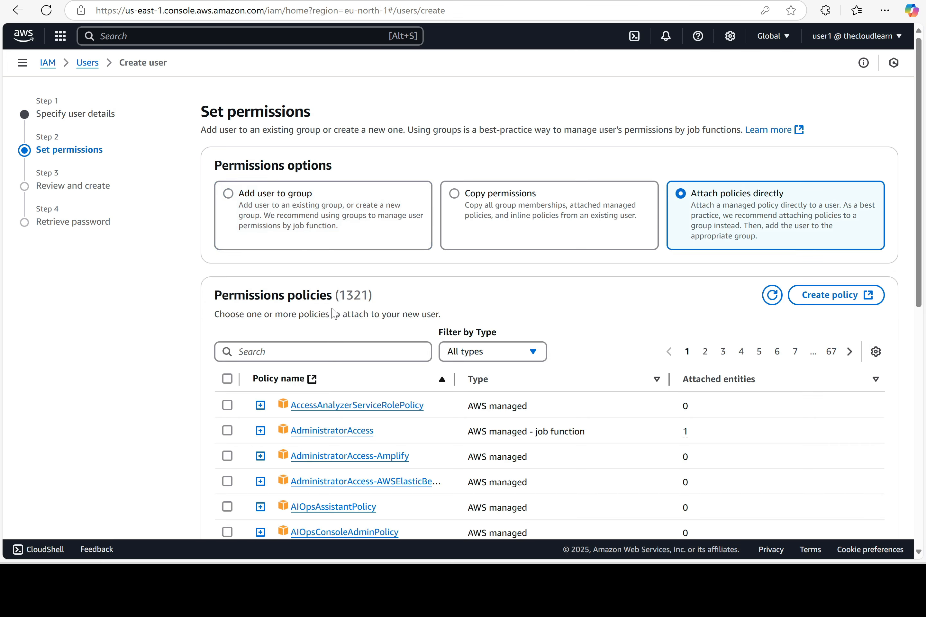
click(299, 352)
text(IAM)
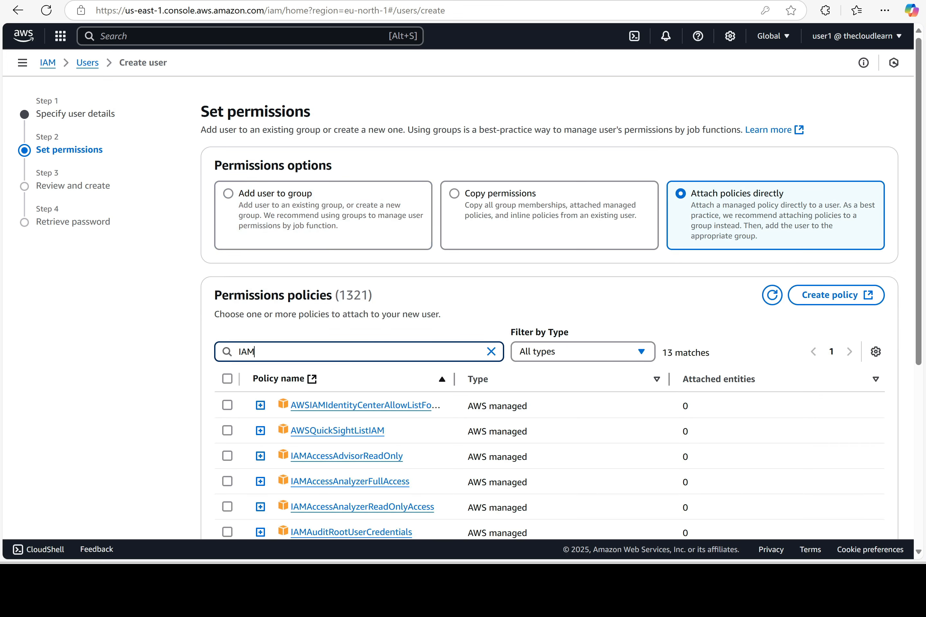
scroll(373, 379, down, 3)
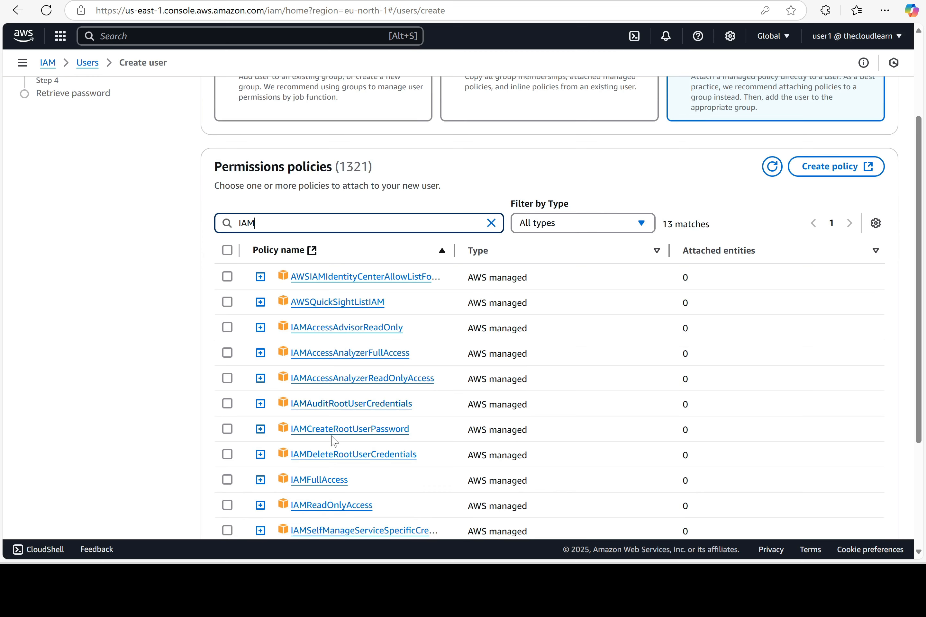
scroll(398, 492, down, 2)
drag(372, 440, 293, 450)
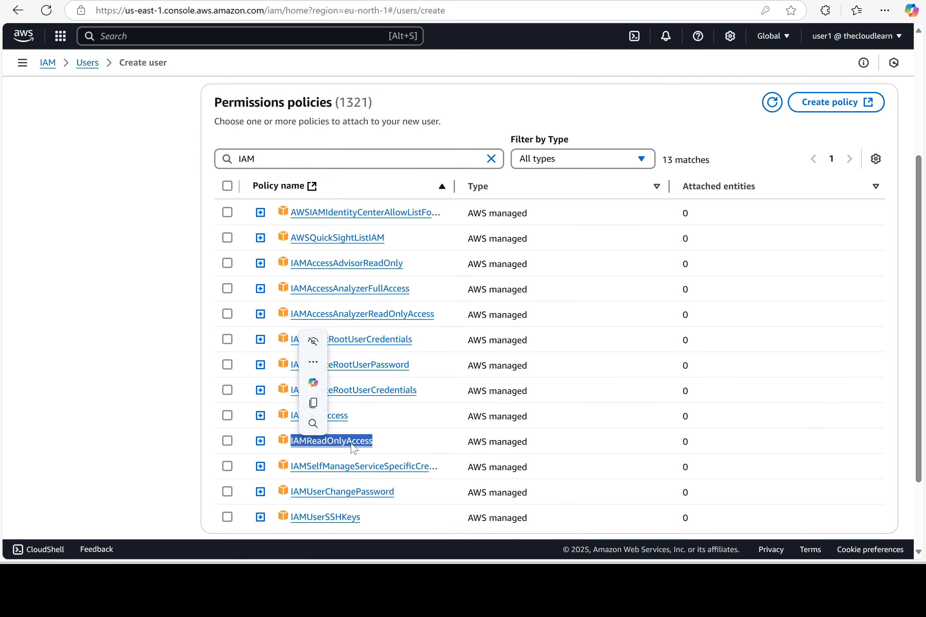
click(227, 442)
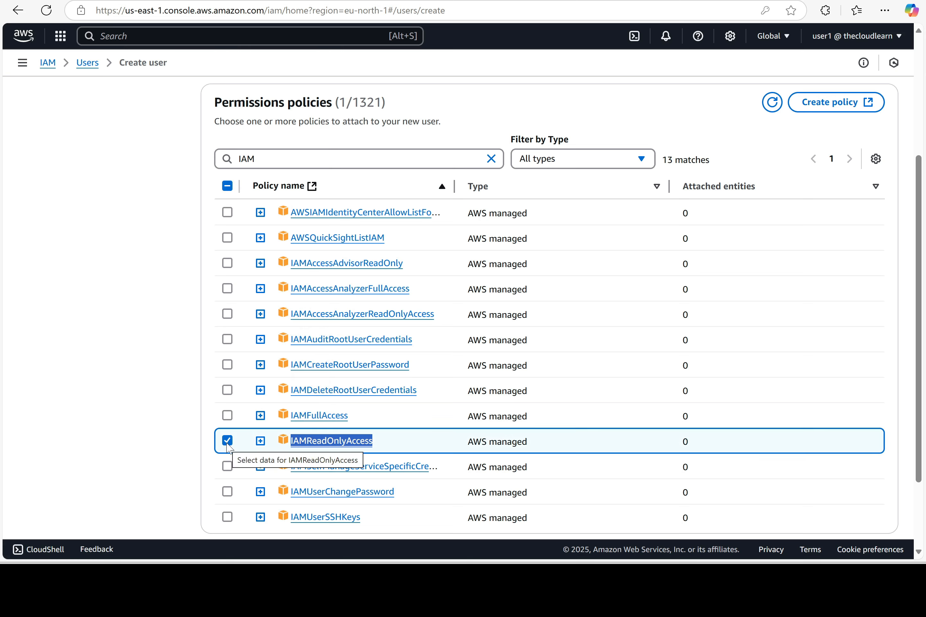
scroll(584, 479, down, 2)
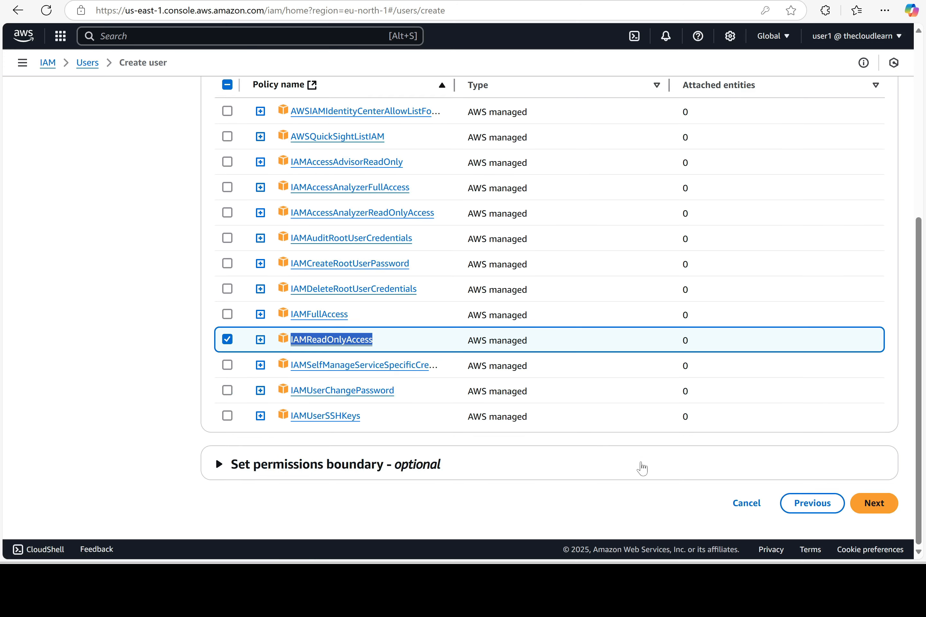
click(879, 511)
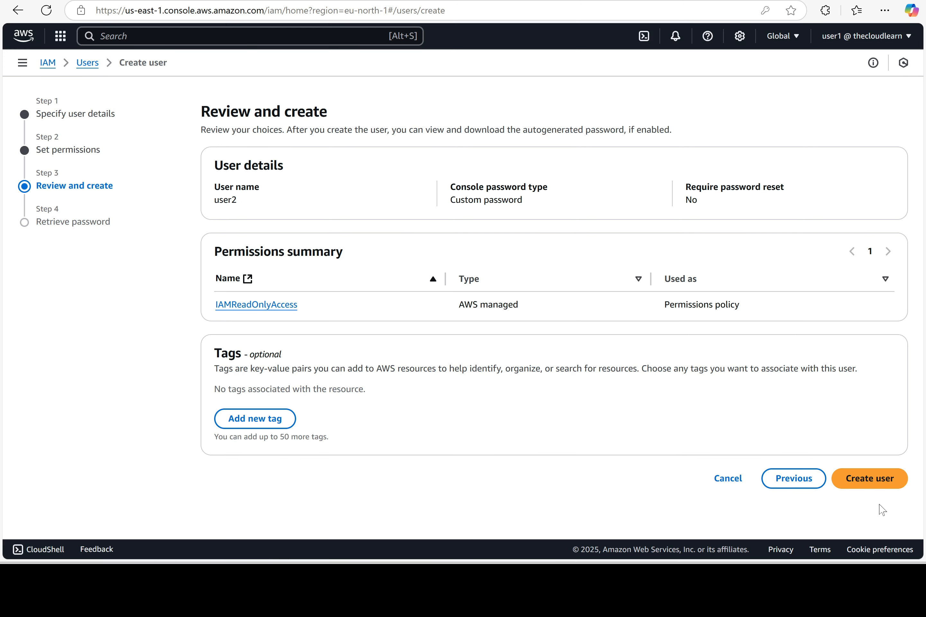
click(882, 478)
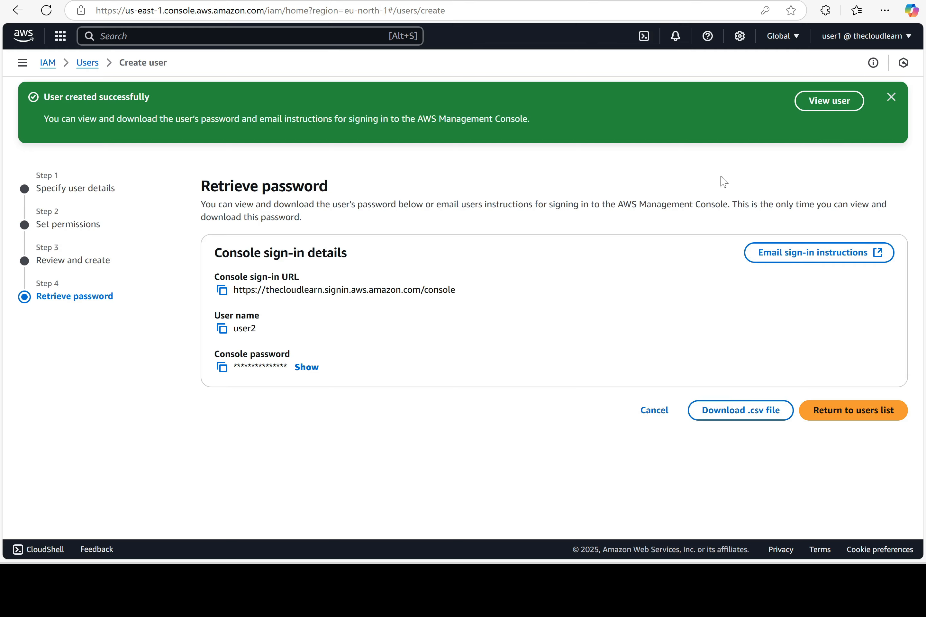
Leave the password page without downloading, sign out of the console and return to Word
click(649, 414)
click(607, 351)
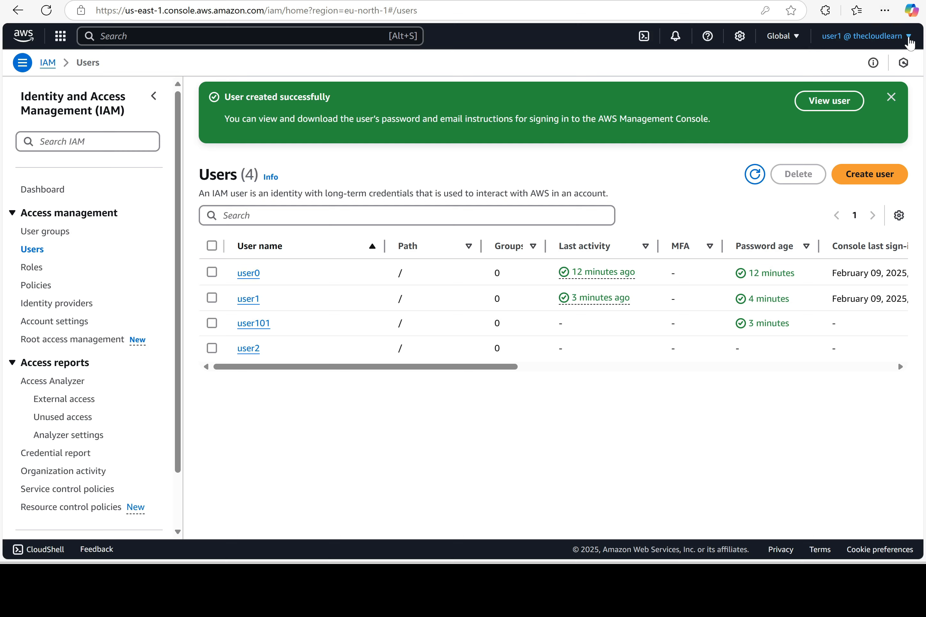
click(909, 37)
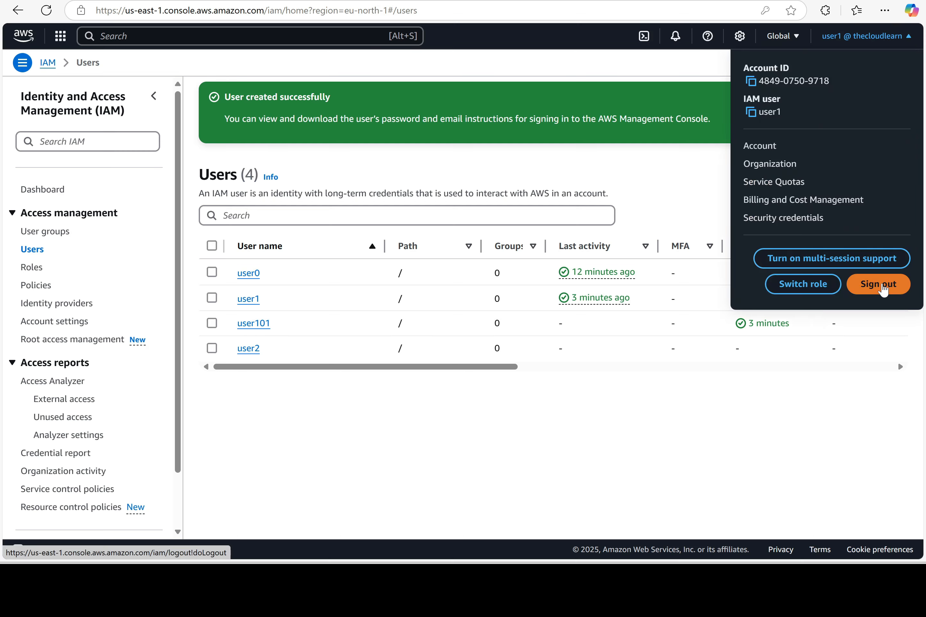
click(883, 288)
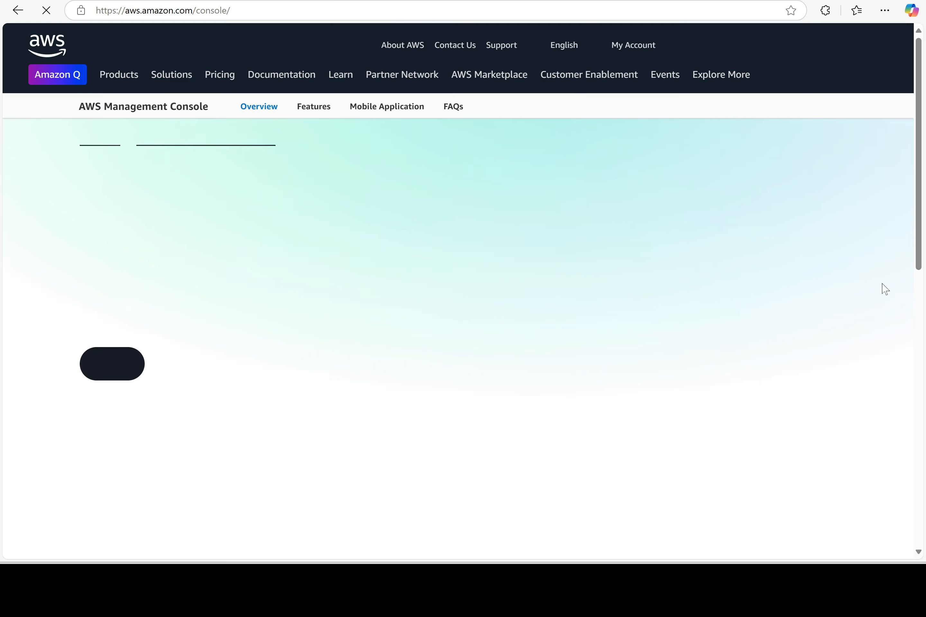
key(alt+Tab)
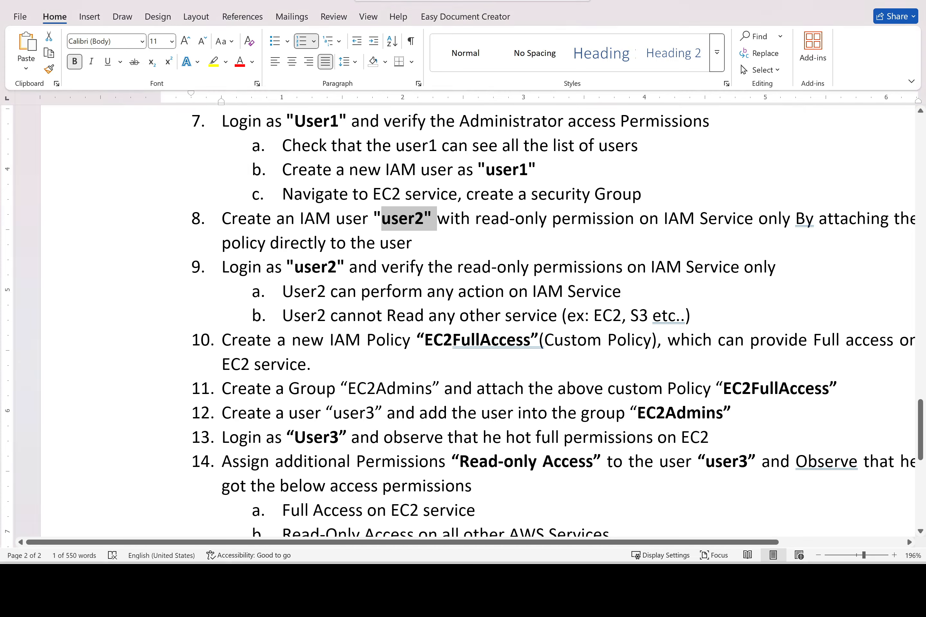
Replace 'any' with 'Read' in item 9a, then return to the browser console
double_click(440, 292)
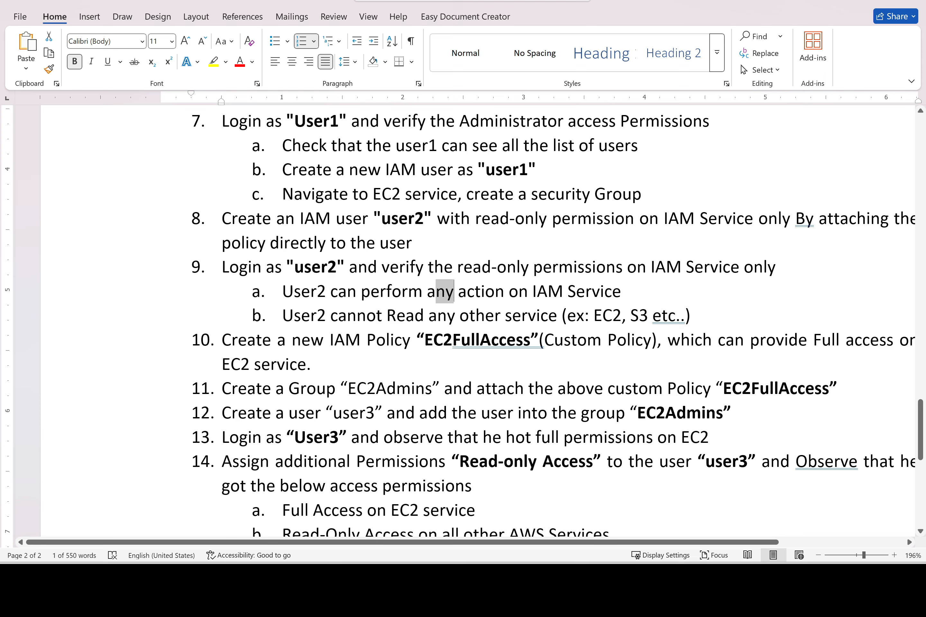
text(Read)
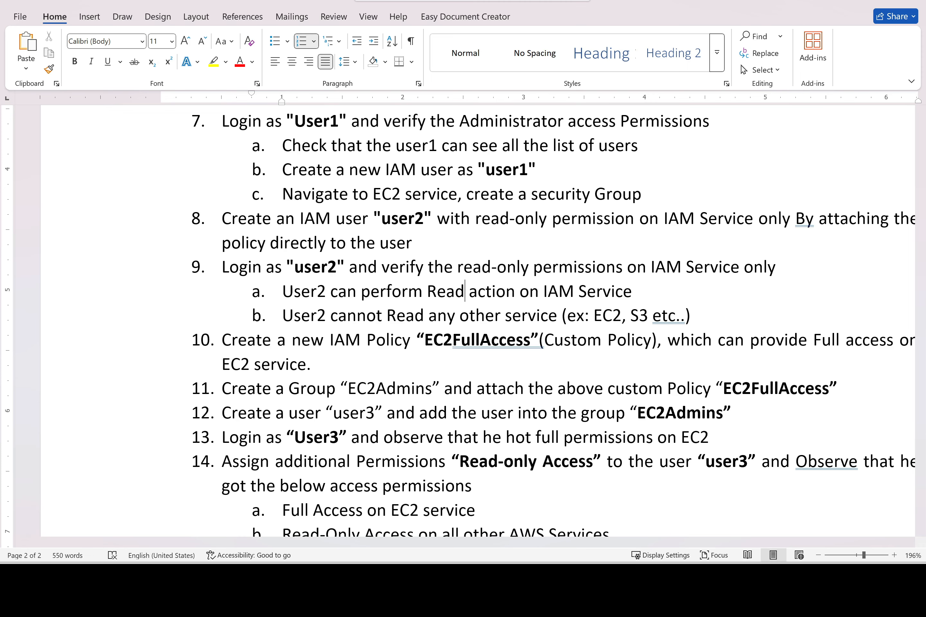
key(alt+Tab)
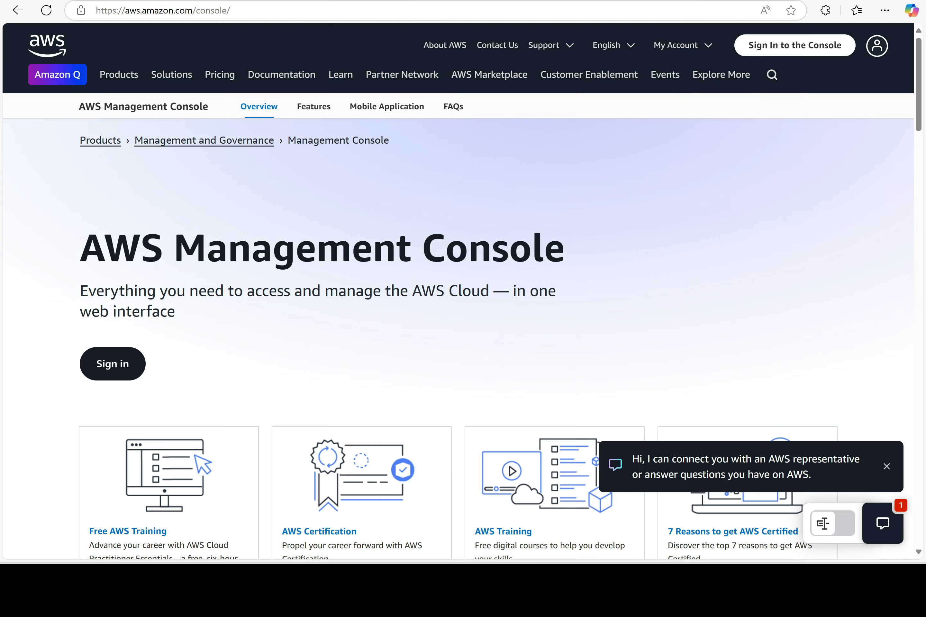
Sign in to the AWS console as user2 with its password
click(796, 48)
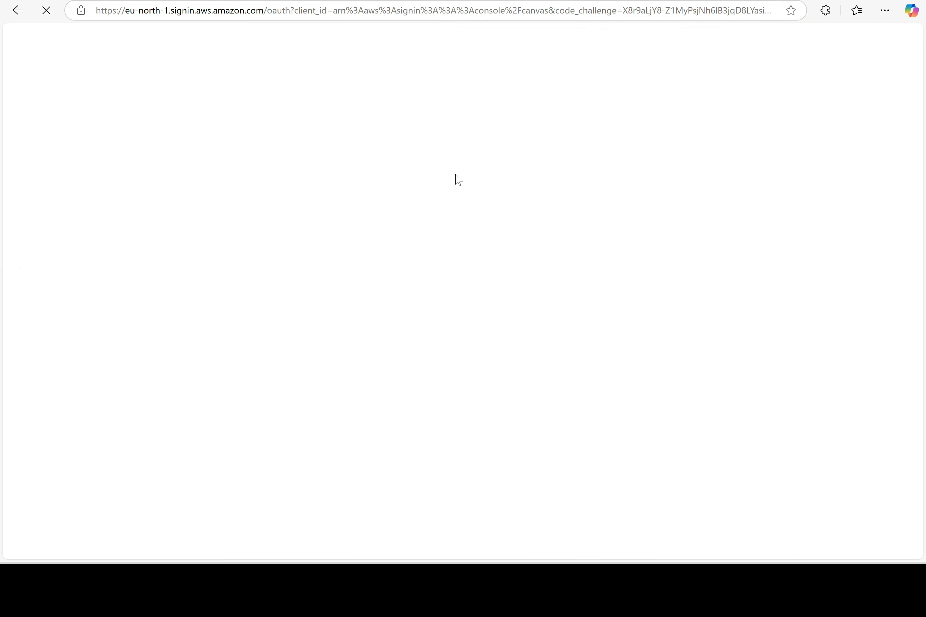
text(user2)
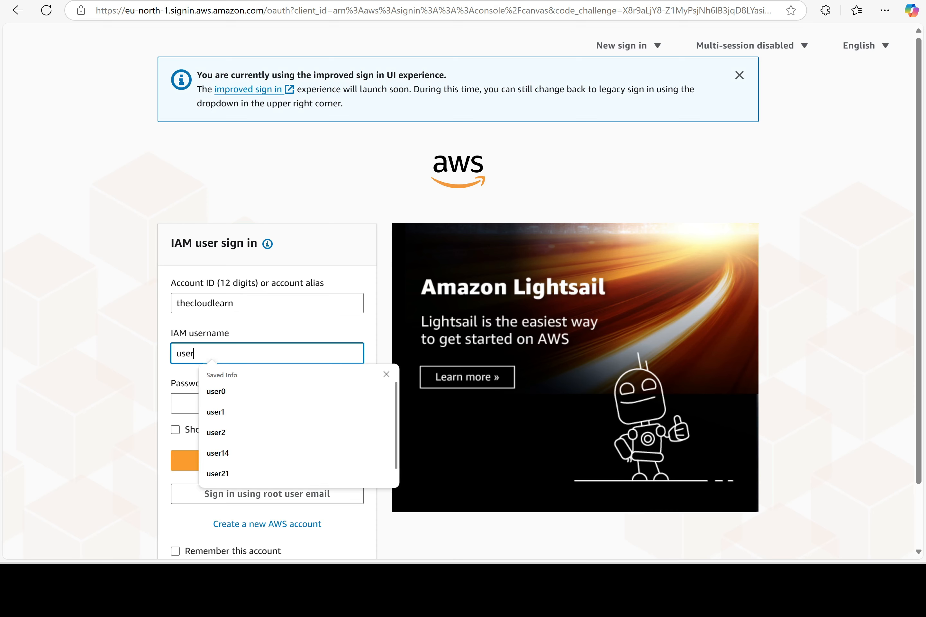
key(Tab)
text(•••••)
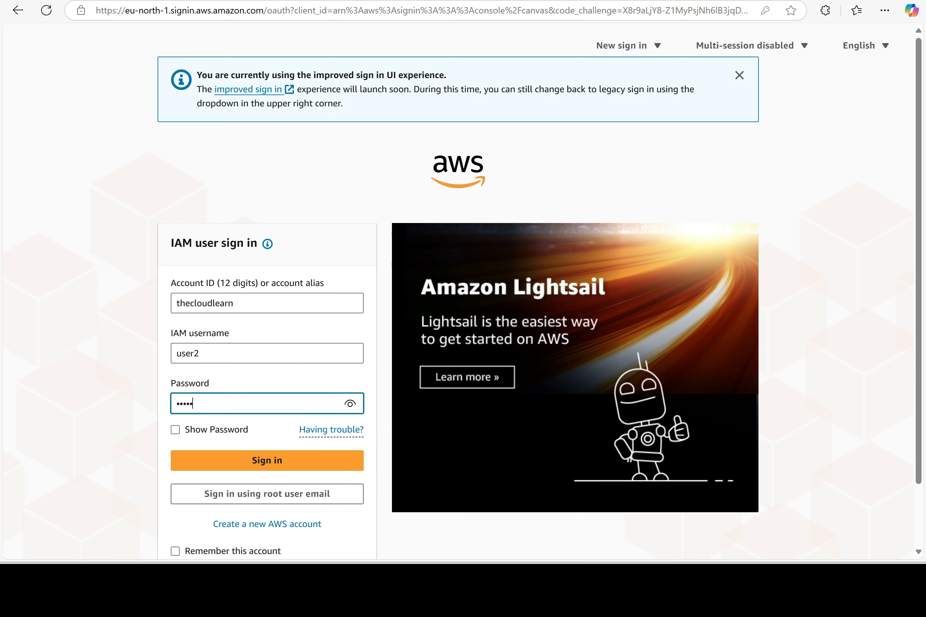
click(269, 470)
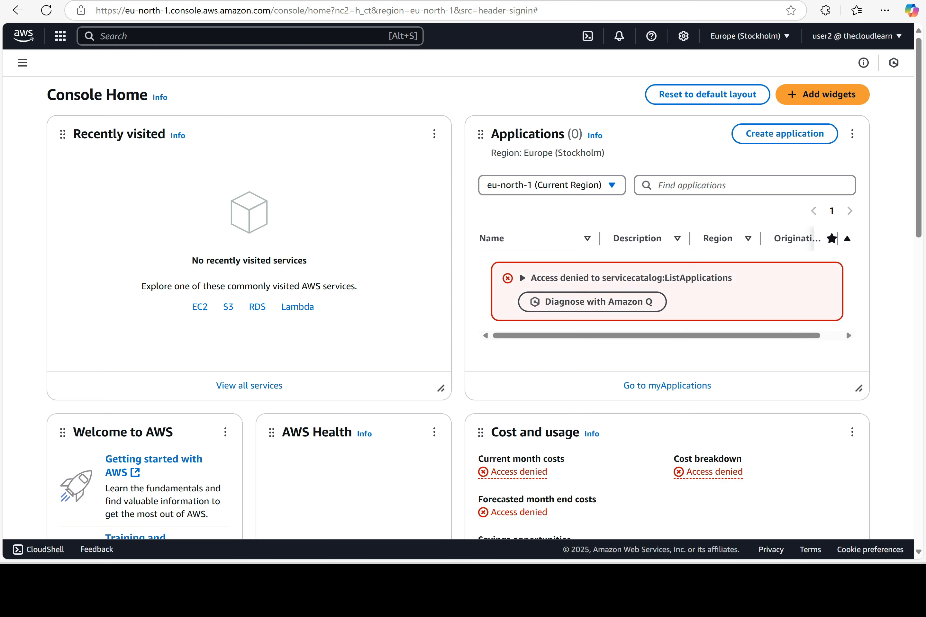
Open IAM Users, select user101 and choose Delete
key(alt+s)
text(IAM)
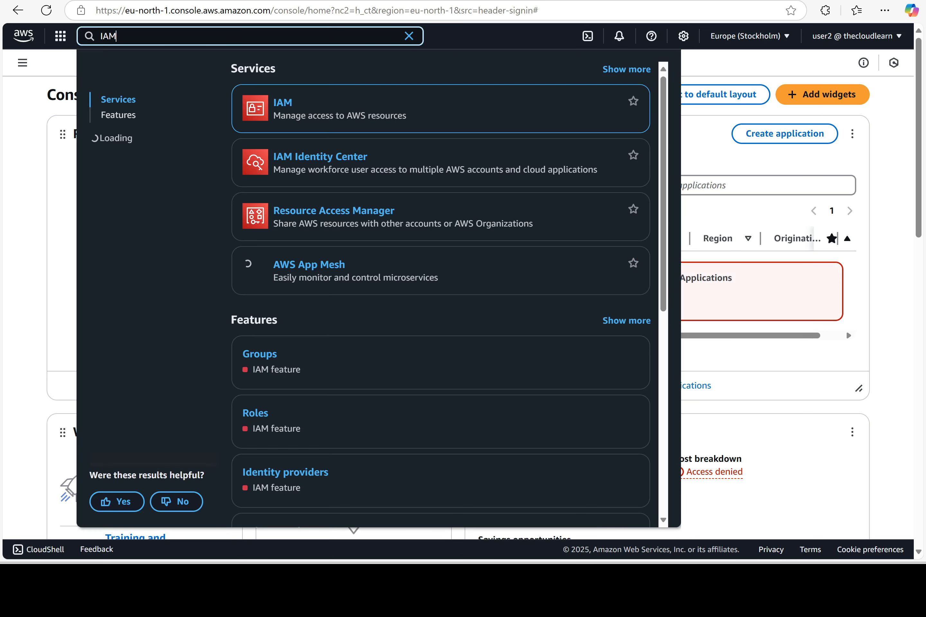
click(283, 113)
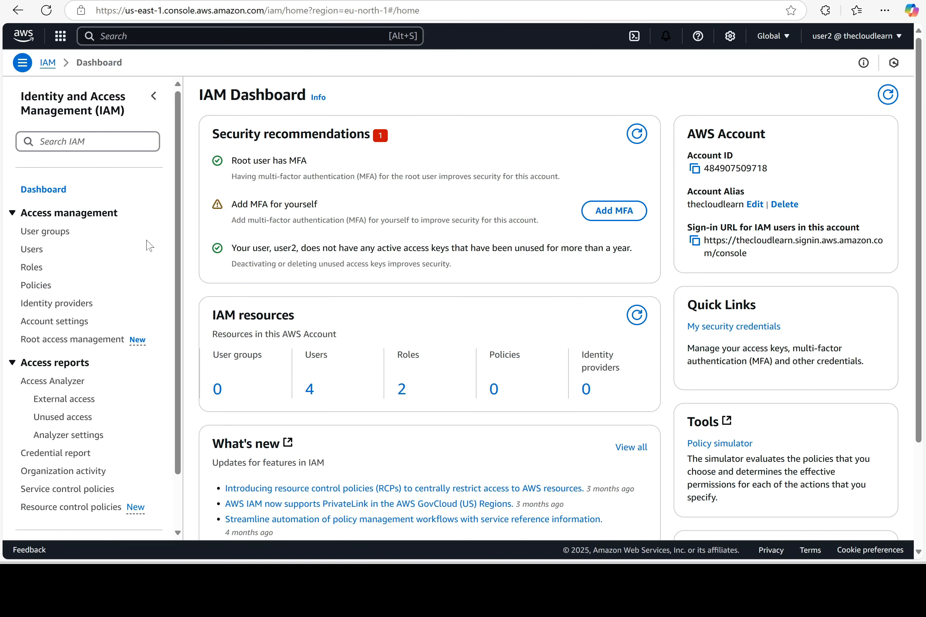
click(27, 254)
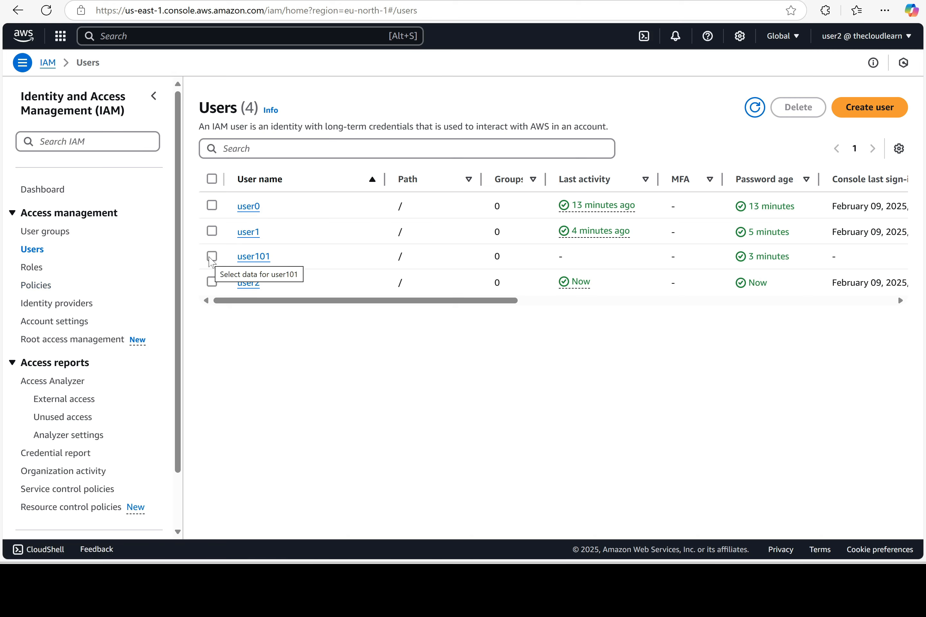
click(211, 257)
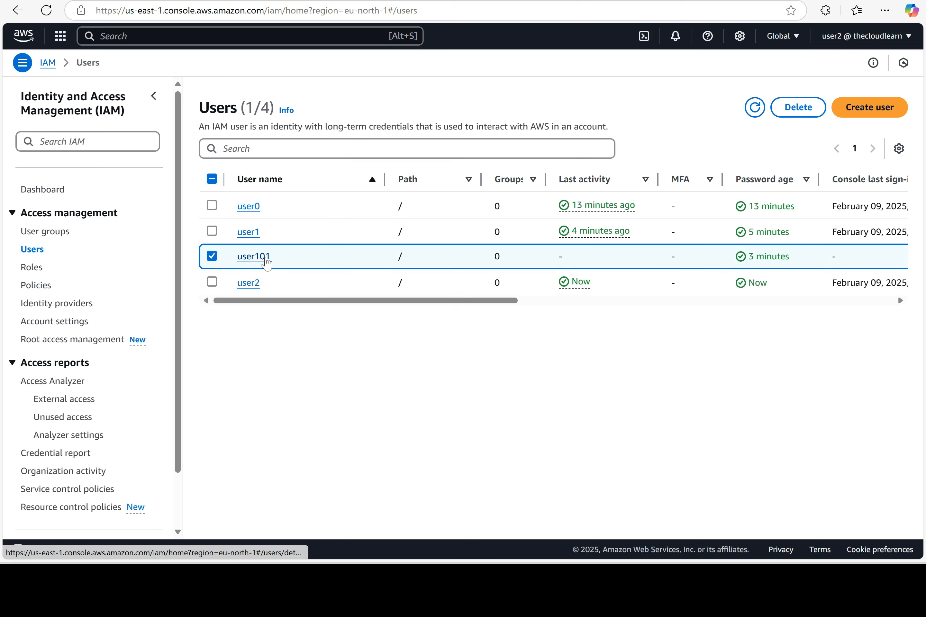
click(796, 115)
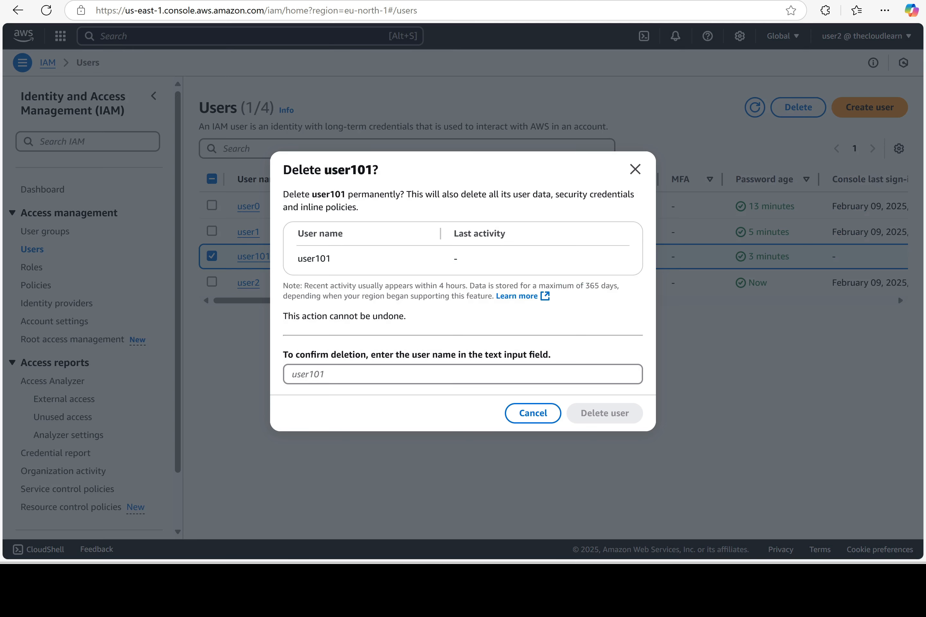
Type user101 in the confirmation field and confirm the permanent deletion
click(463, 374)
text(user101)
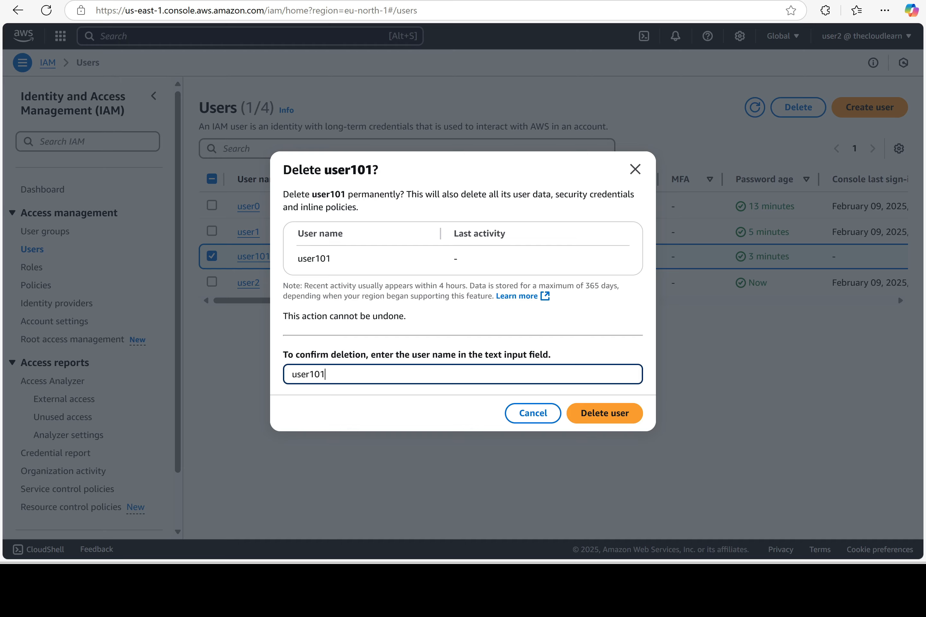
click(605, 415)
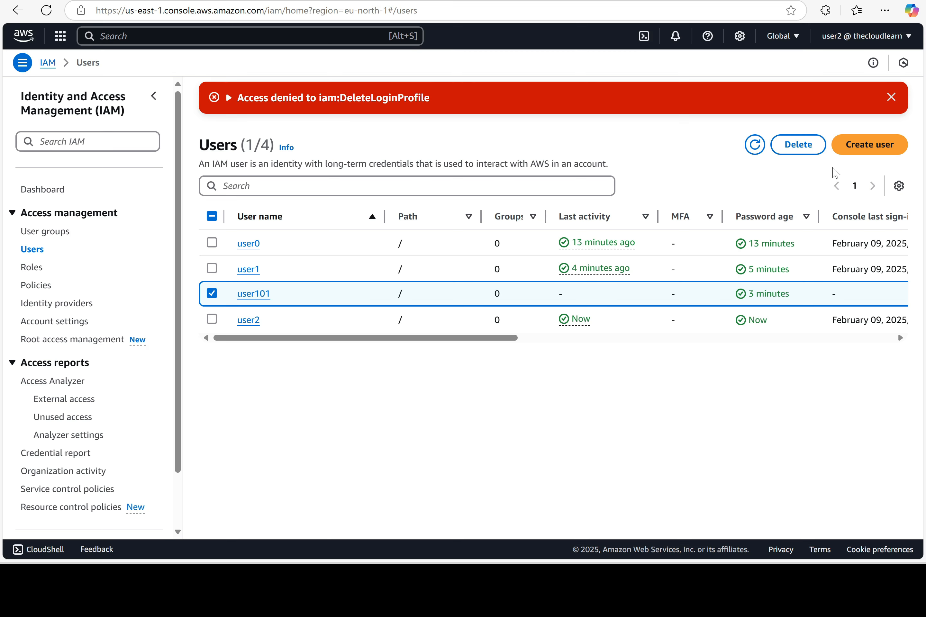
Attempt to create user102 with console access and no forced password reset
click(859, 146)
click(235, 199)
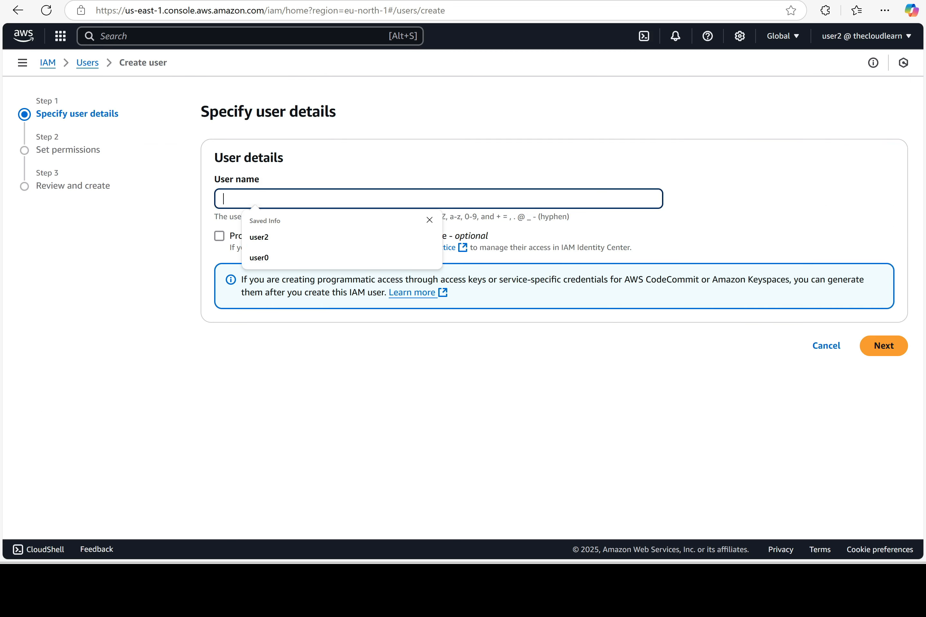
text(user102)
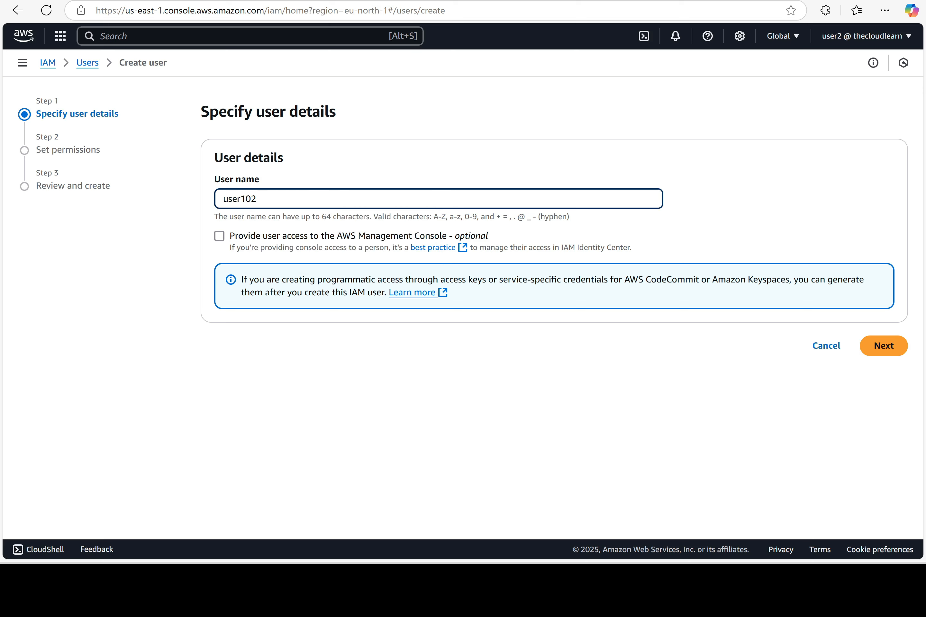
click(266, 240)
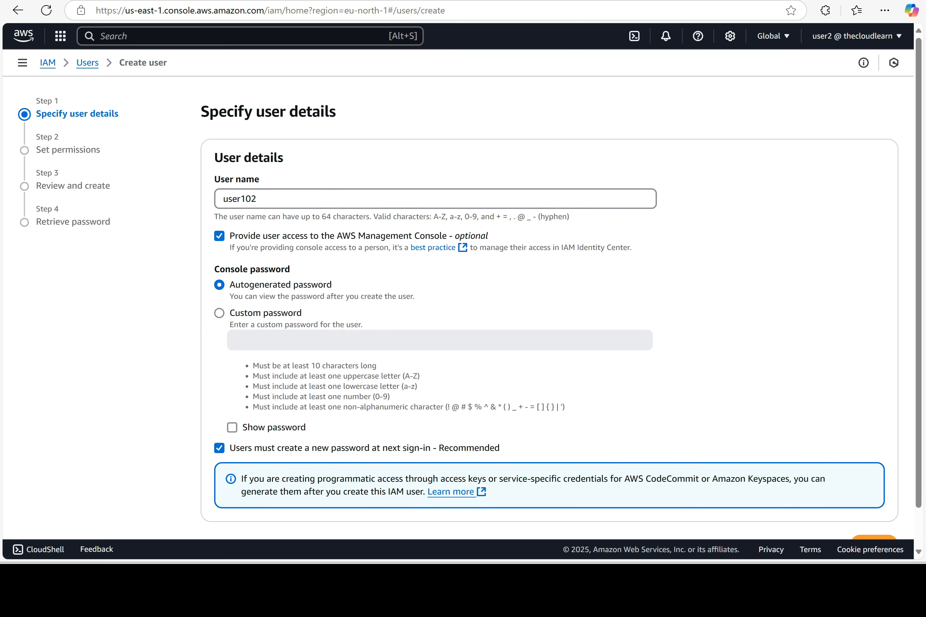
click(317, 446)
scroll(317, 434, down, 1)
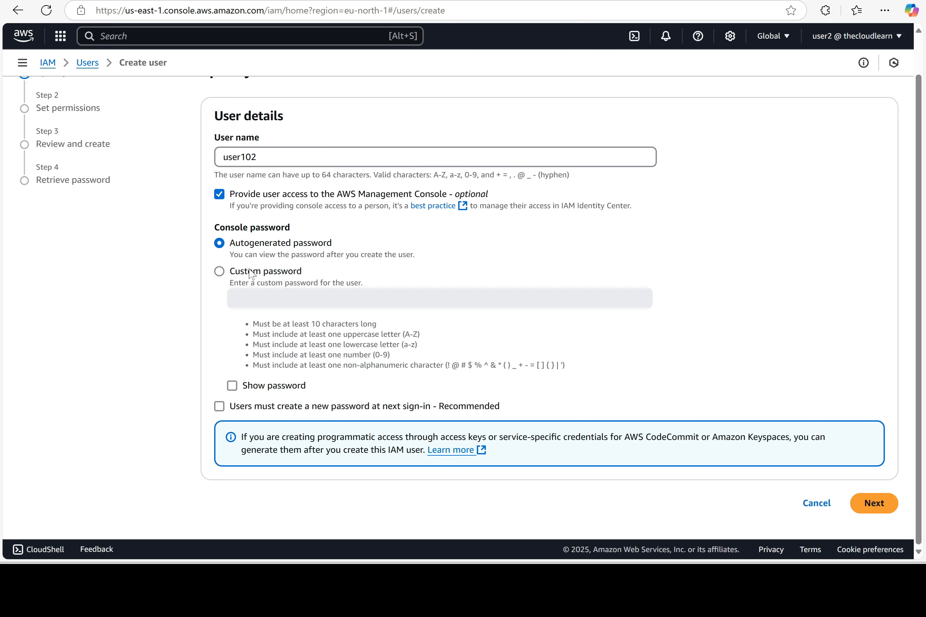
scroll(251, 274, up, 1)
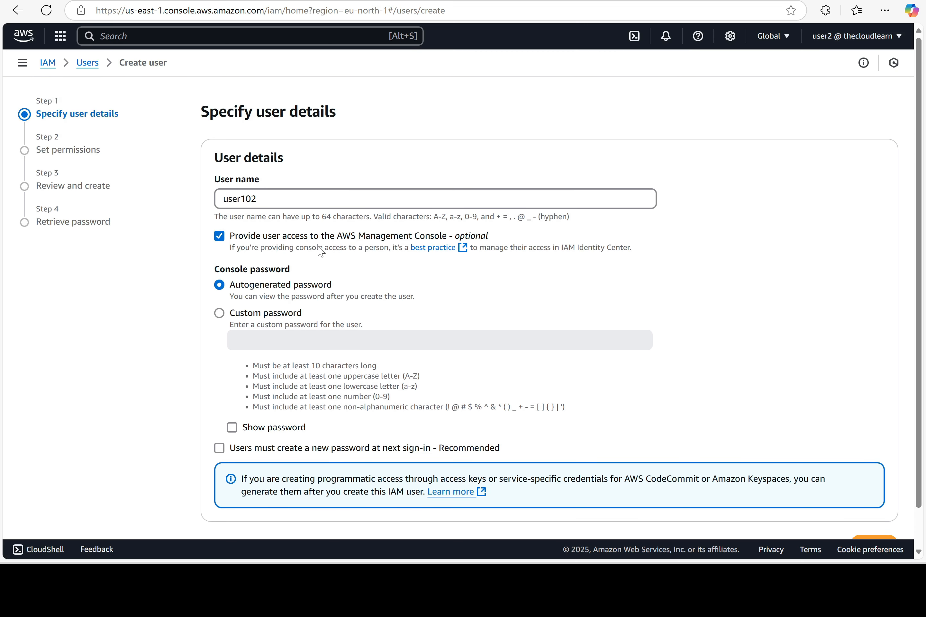
scroll(637, 399, down, 1)
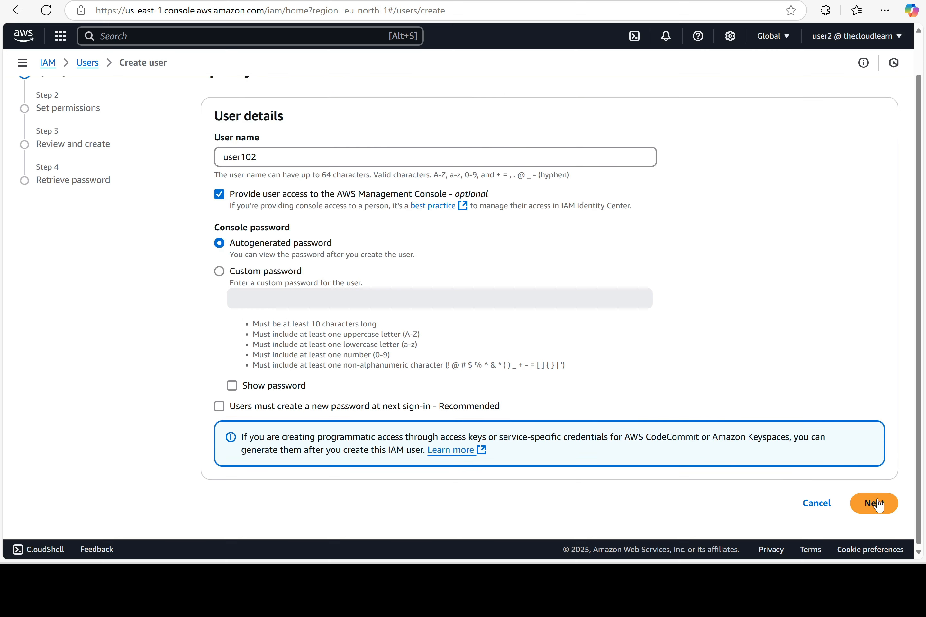
click(876, 504)
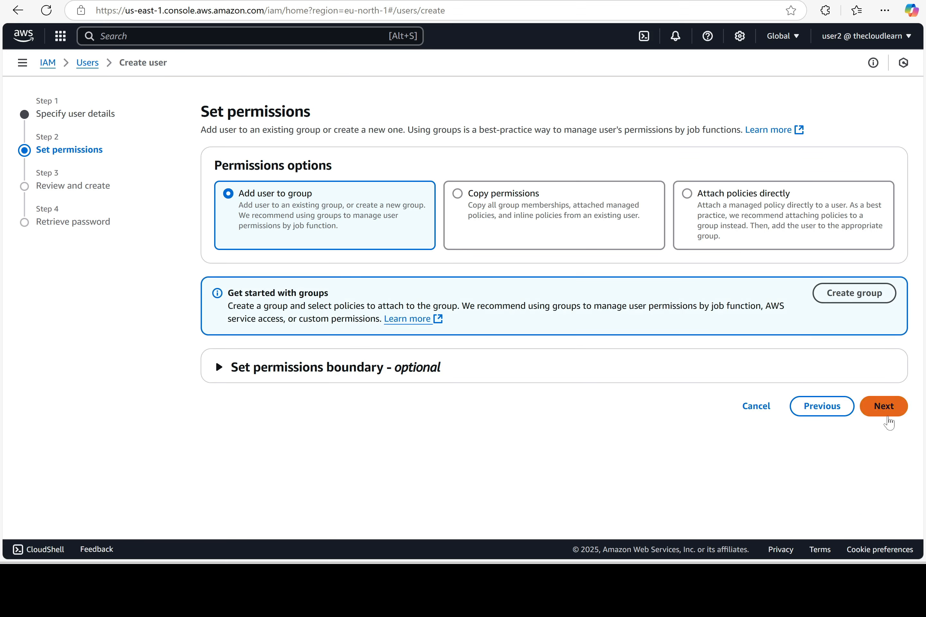
click(886, 414)
click(894, 506)
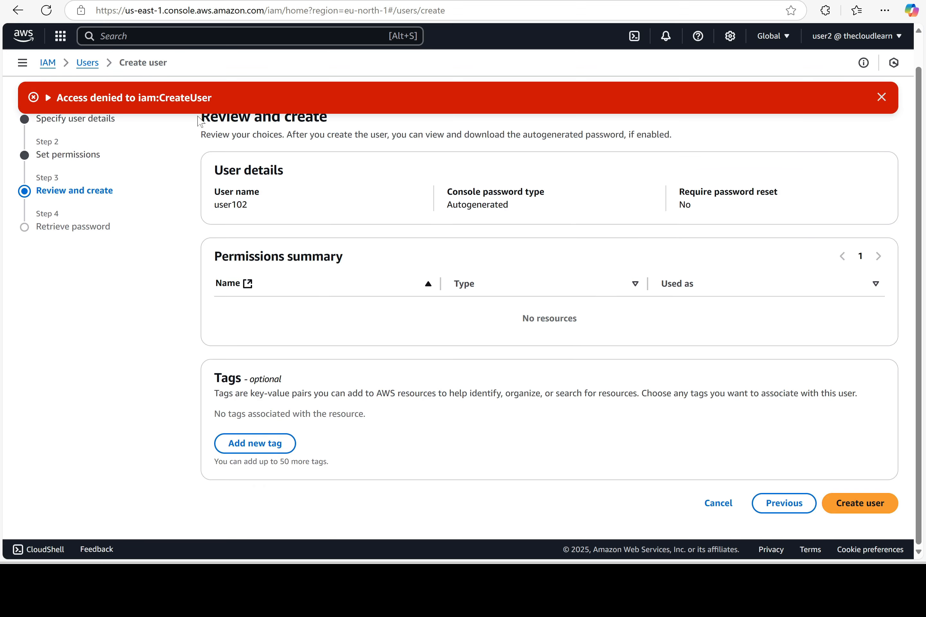
Highlight the iam:CreateUser access-denied message, then cancel and leave the user creation
drag(213, 98, 58, 97)
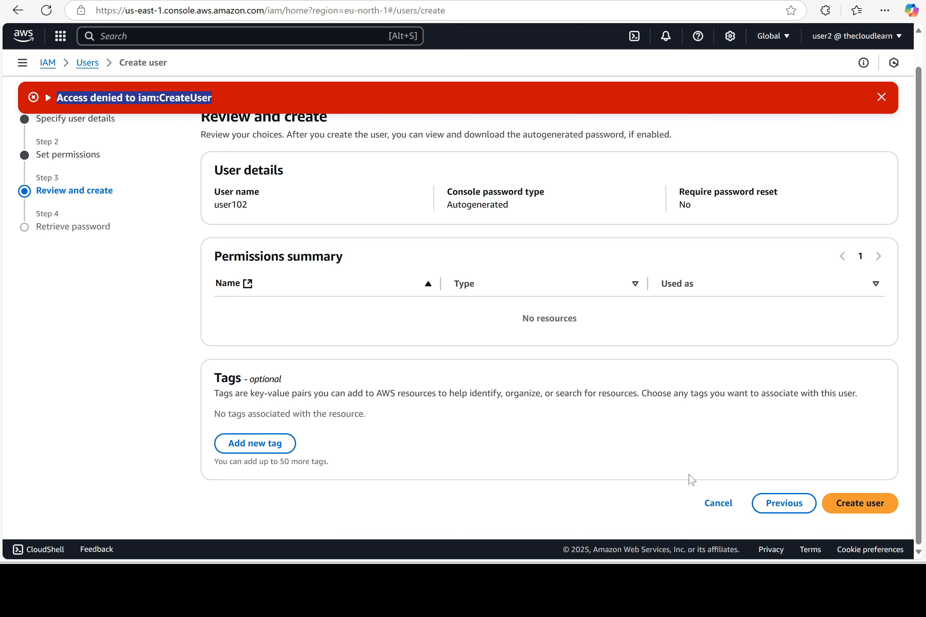
click(719, 504)
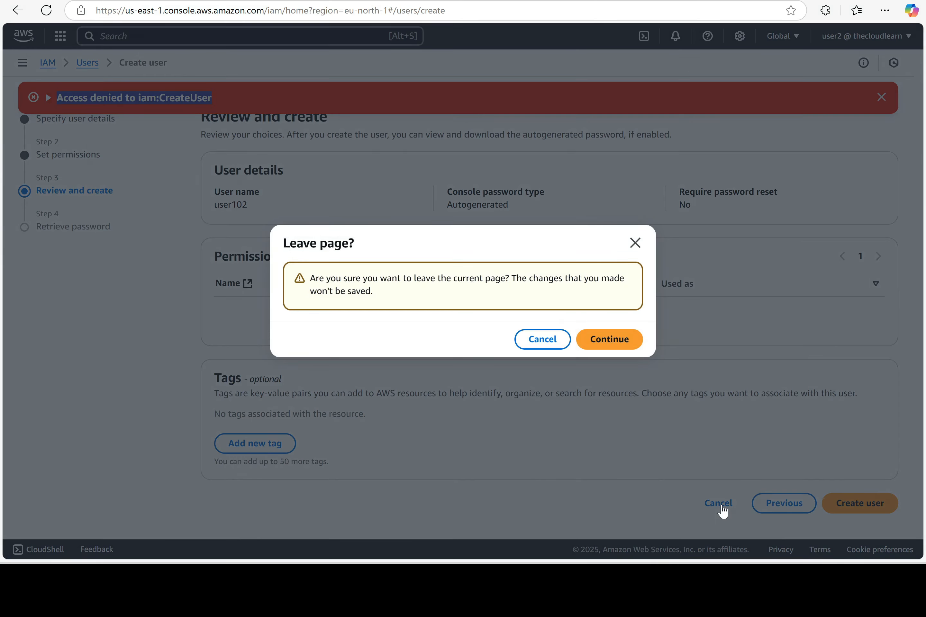
click(617, 345)
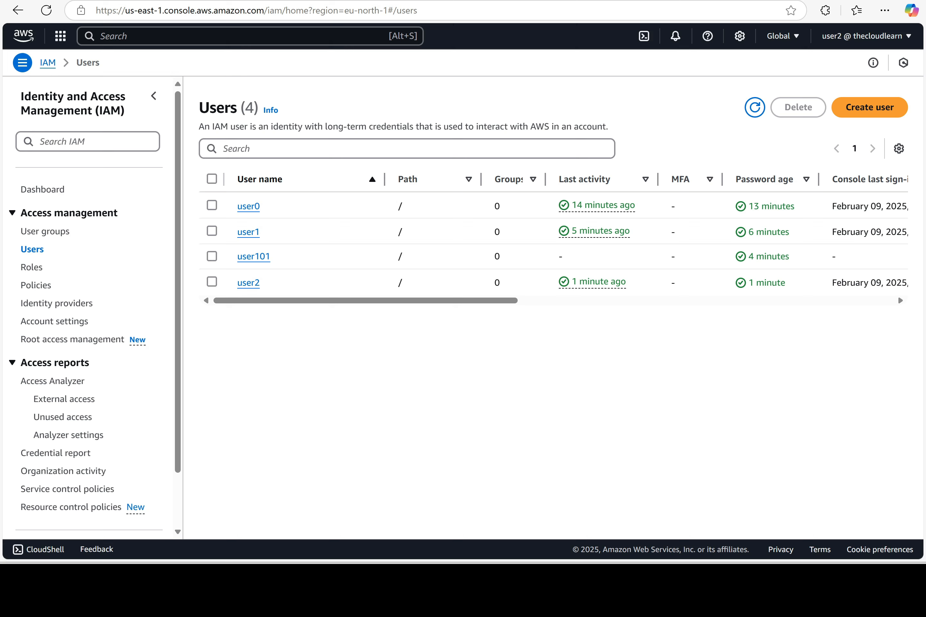
key(alt+s)
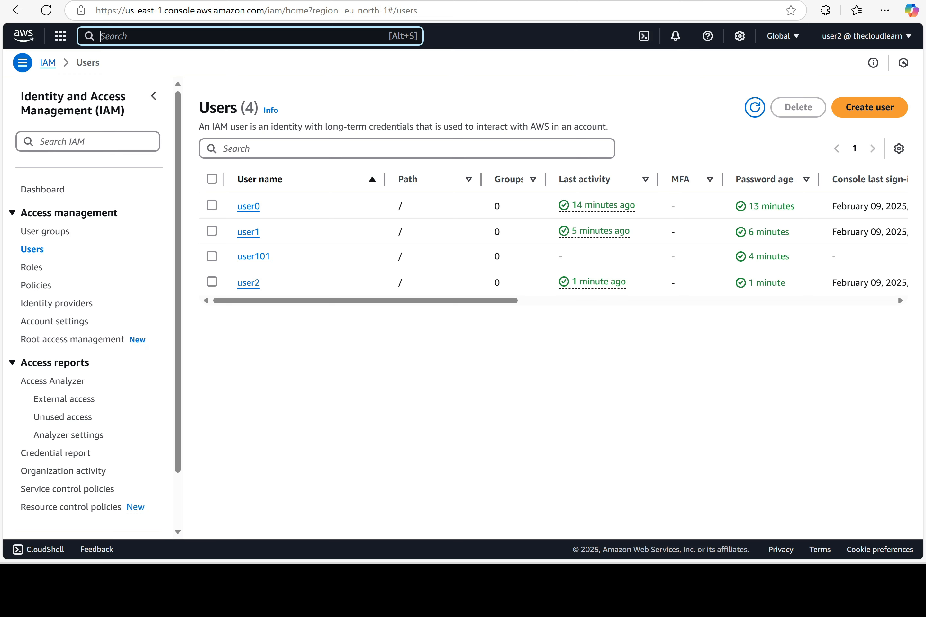
Search for ec2, open EC2 Security Groups and highlight the not-authorized error
text(ec2)
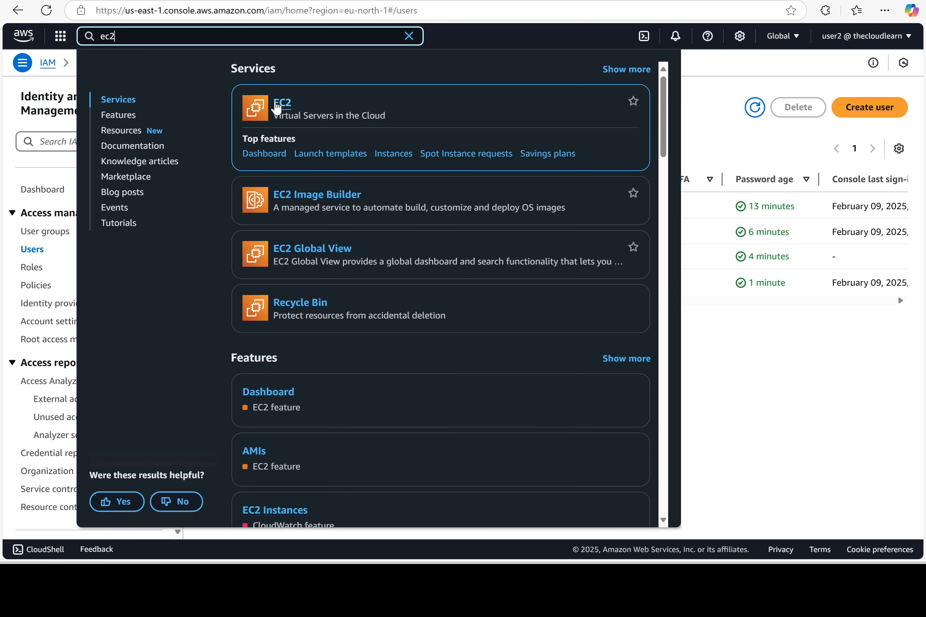
click(282, 105)
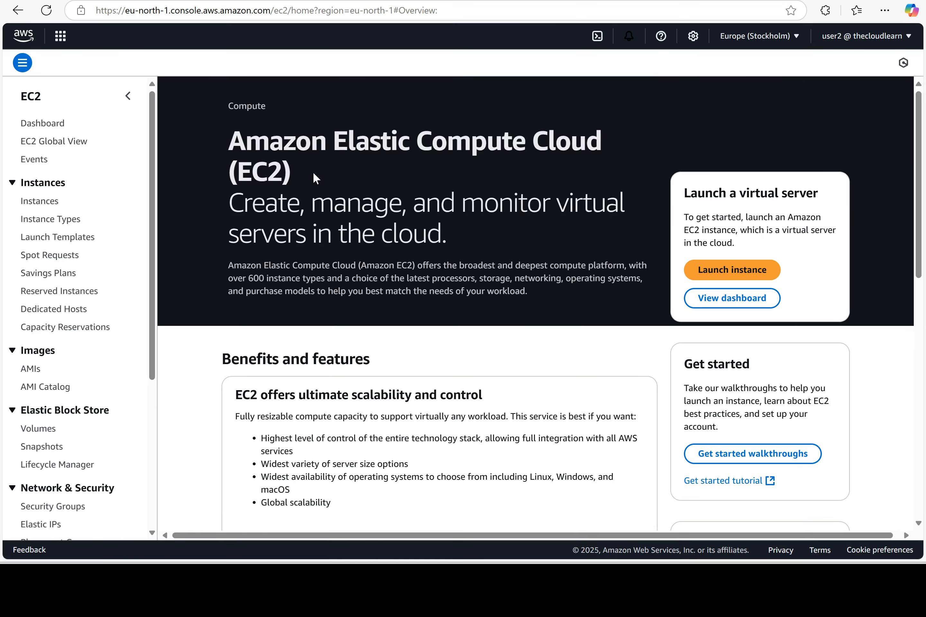
scroll(60, 366, down, 3)
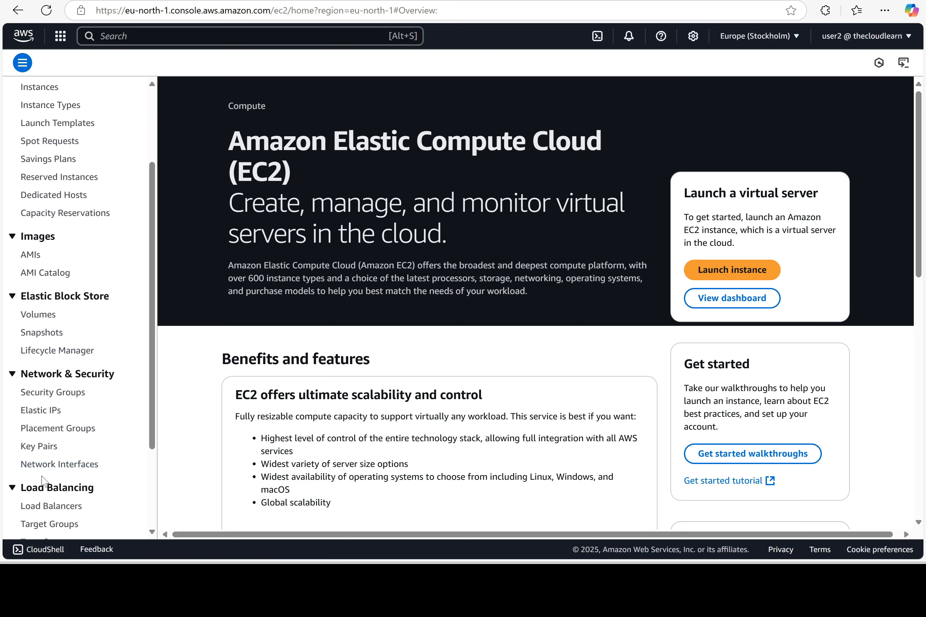
drag(93, 385, 22, 384)
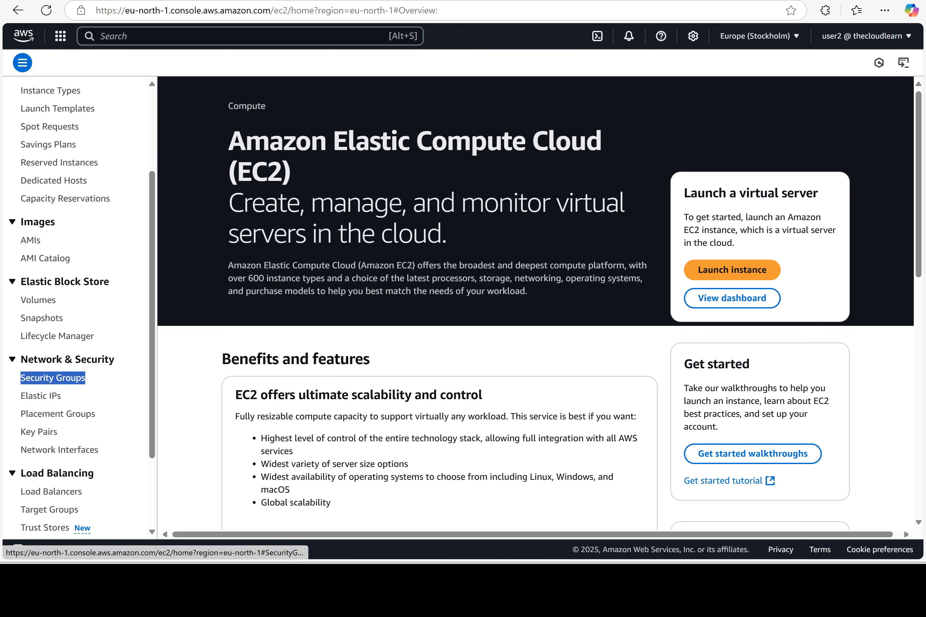
click(37, 384)
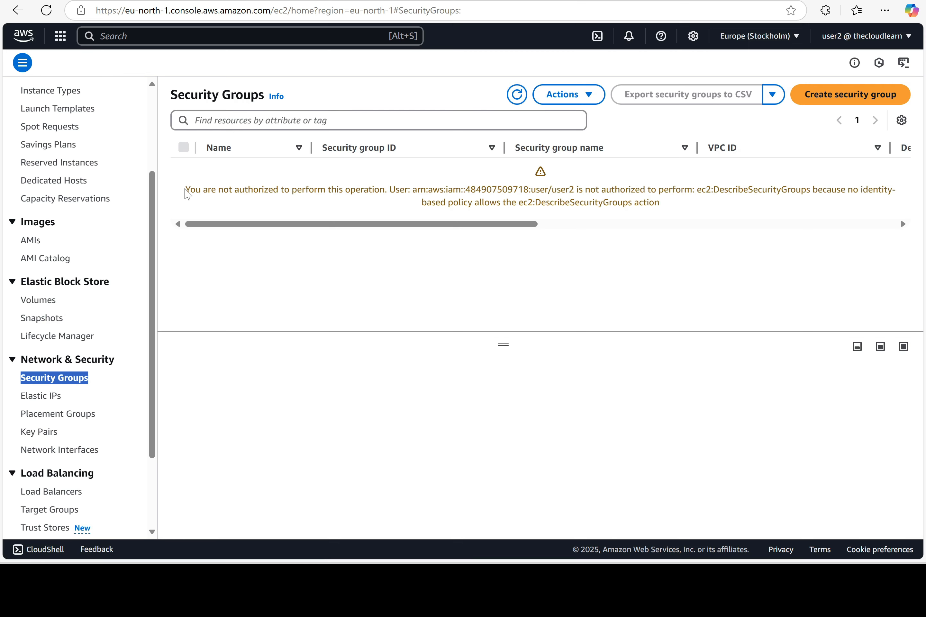
drag(187, 193, 389, 201)
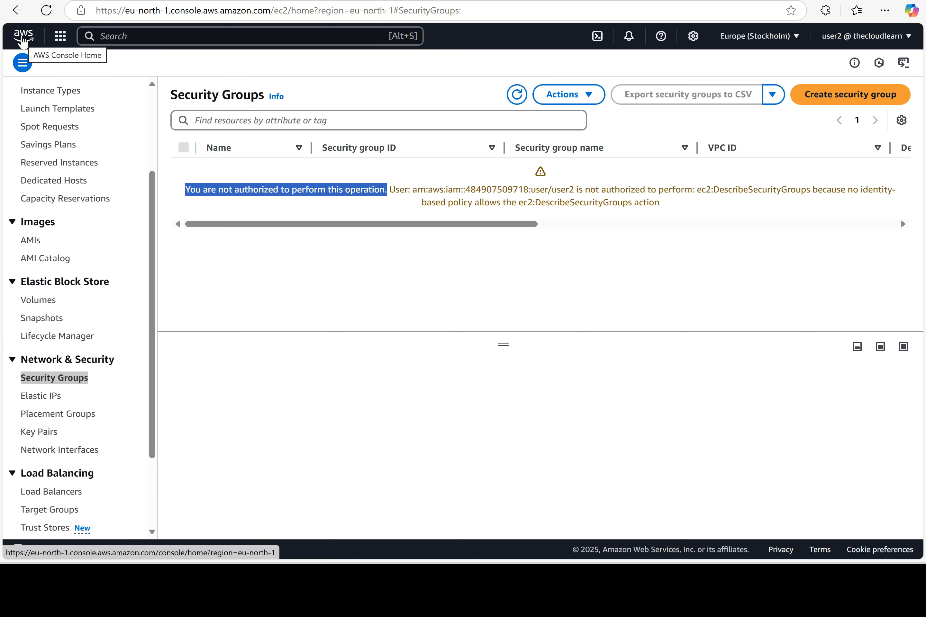
Sign user2 out from the console home page and switch to the administrator's browser session
click(22, 40)
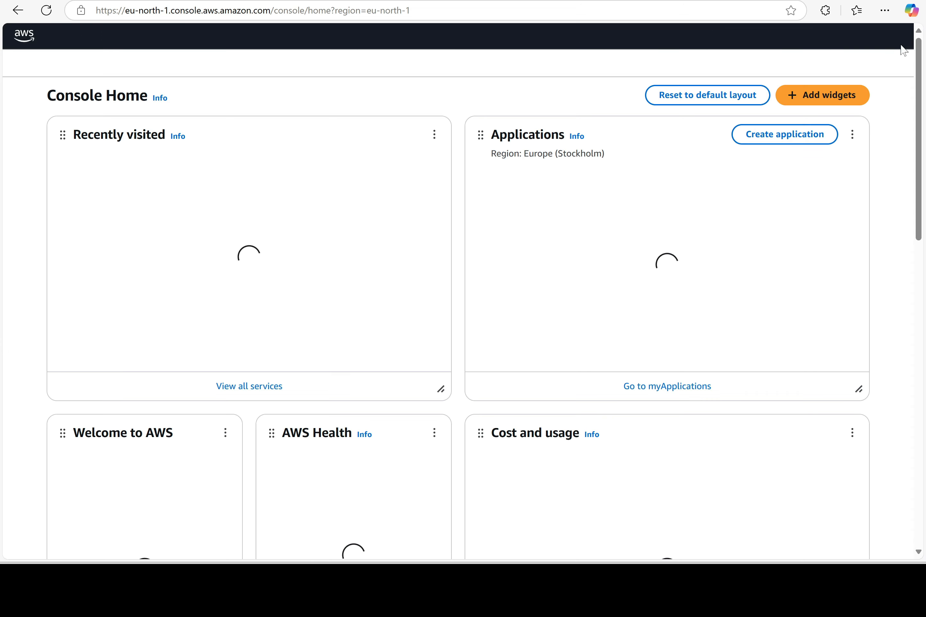
click(888, 36)
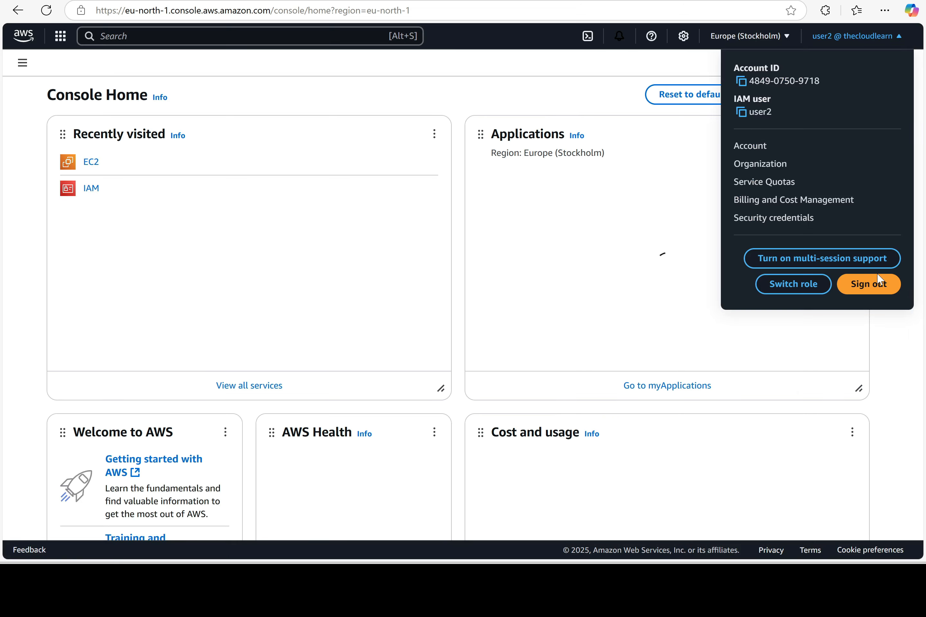
click(879, 286)
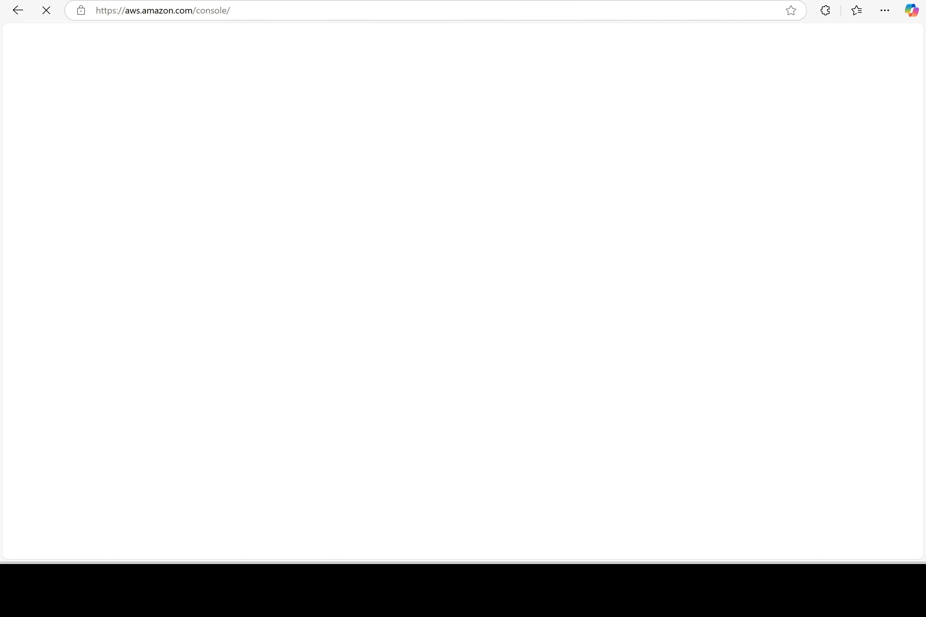
click(854, 0)
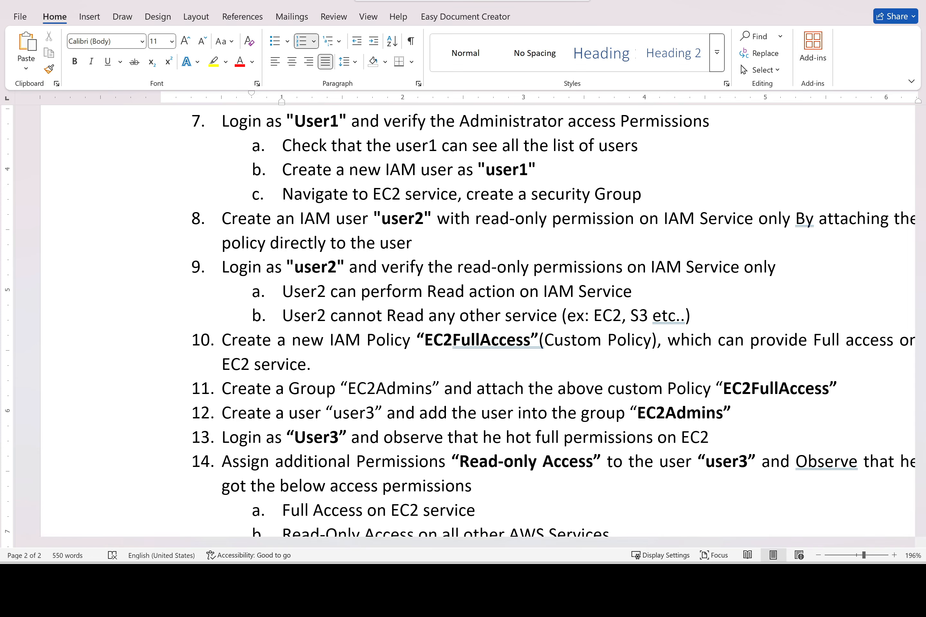
key(alt+Tab)
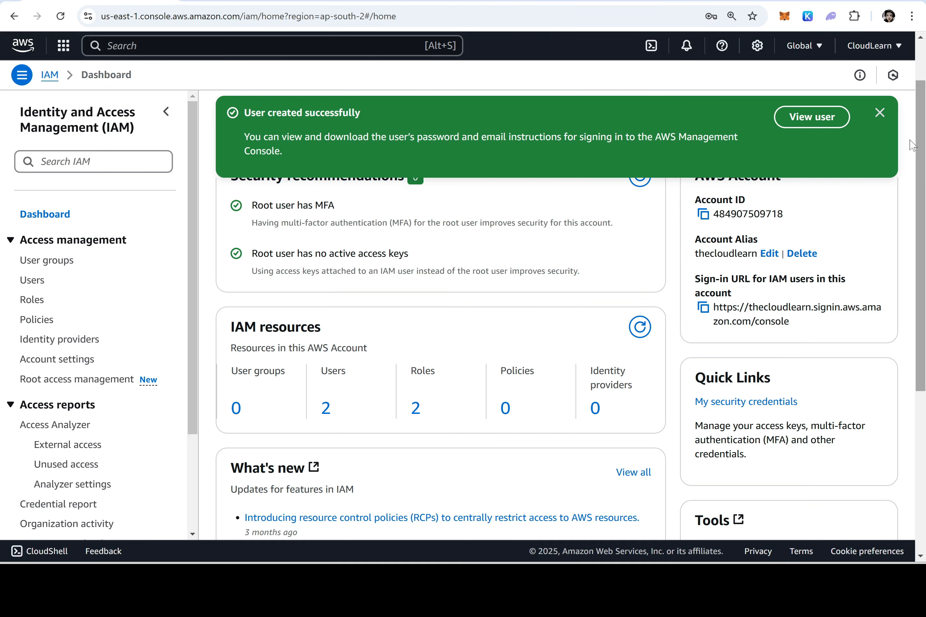
Open user1 from the IAM Users list and view its Security credentials tab
click(39, 282)
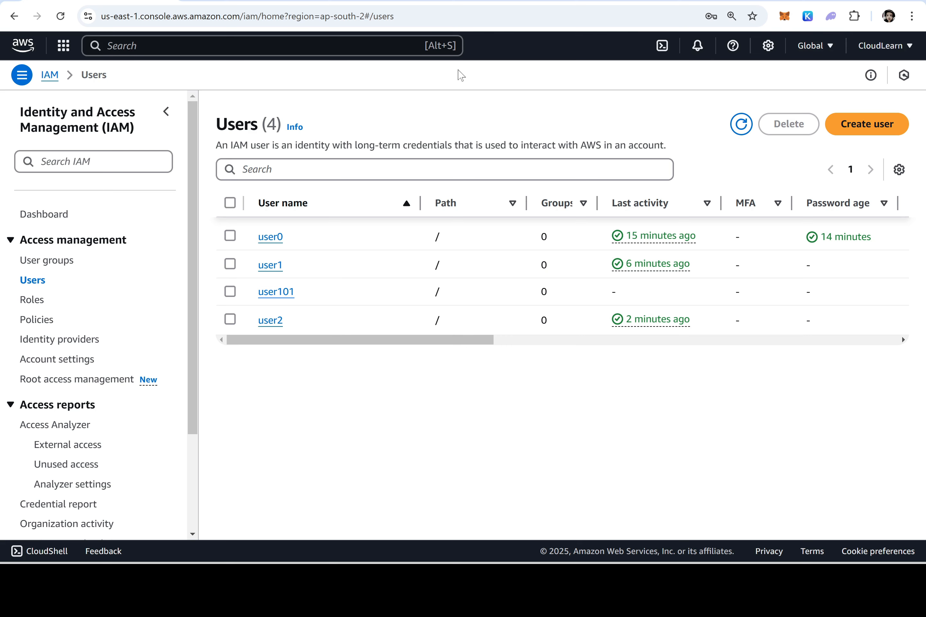
click(269, 265)
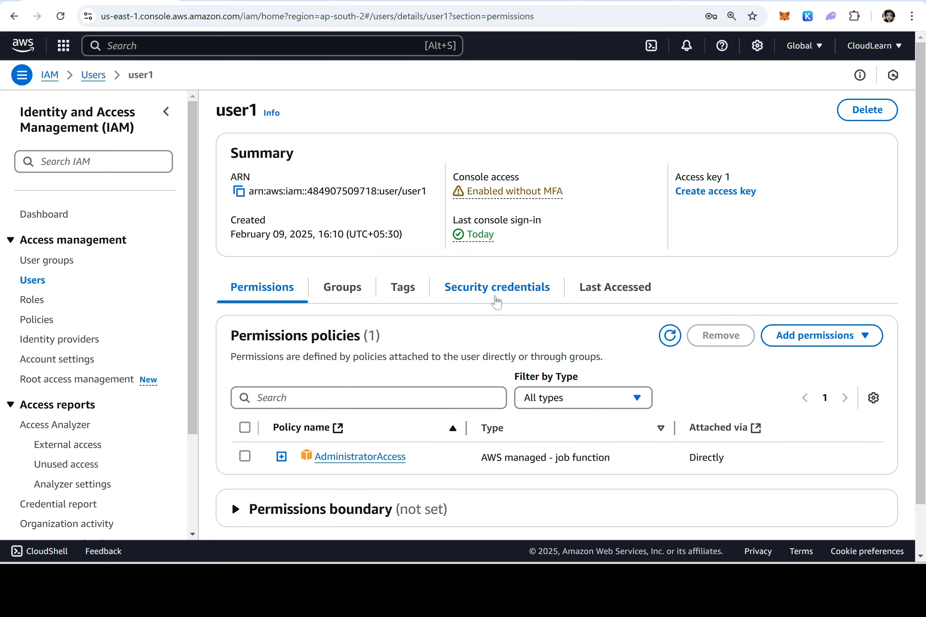
click(512, 296)
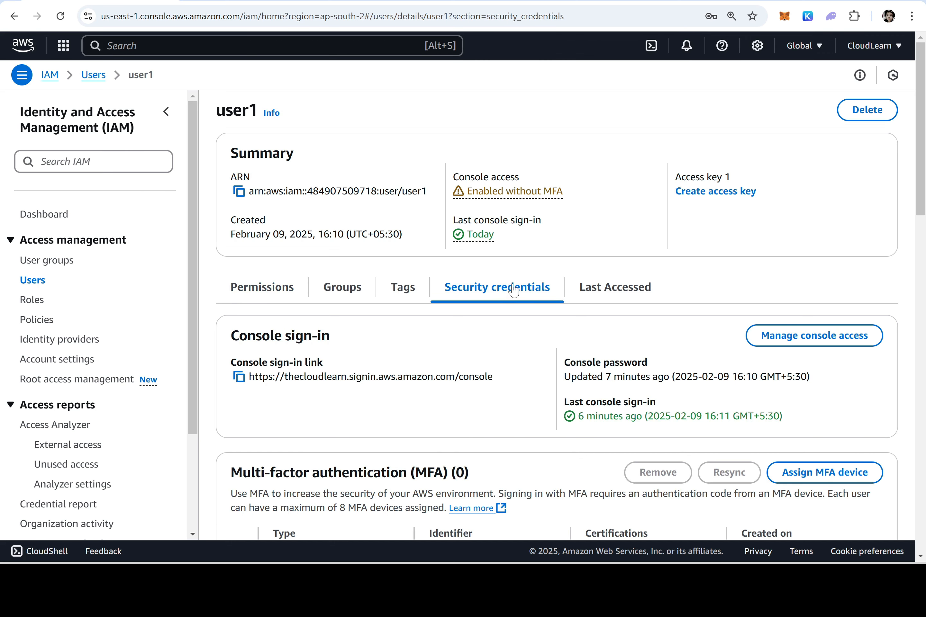
scroll(512, 291, down, 3)
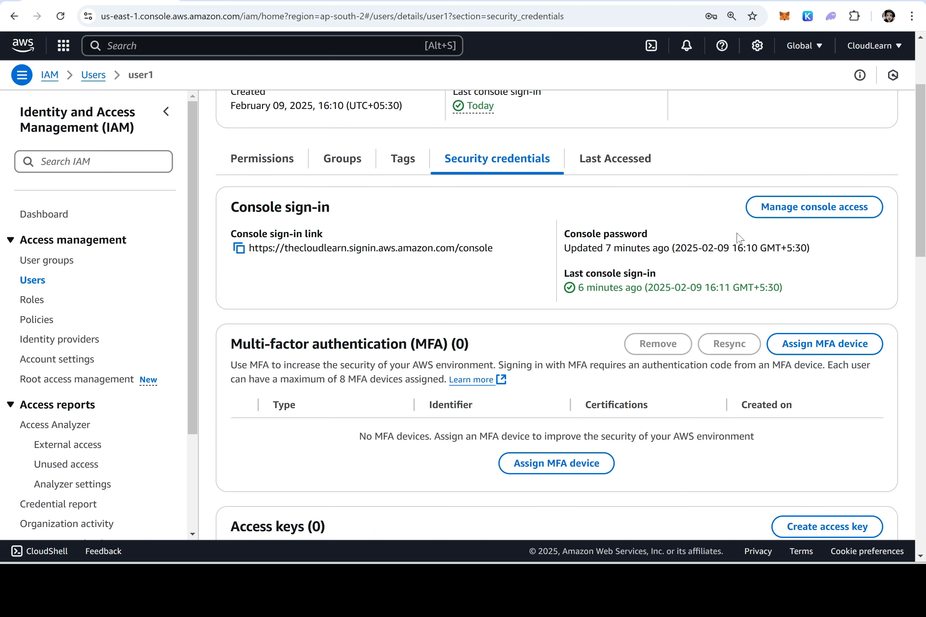
Reset user1's password to an autogenerated one requiring change at next sign-in, then reveal and copy it
click(829, 214)
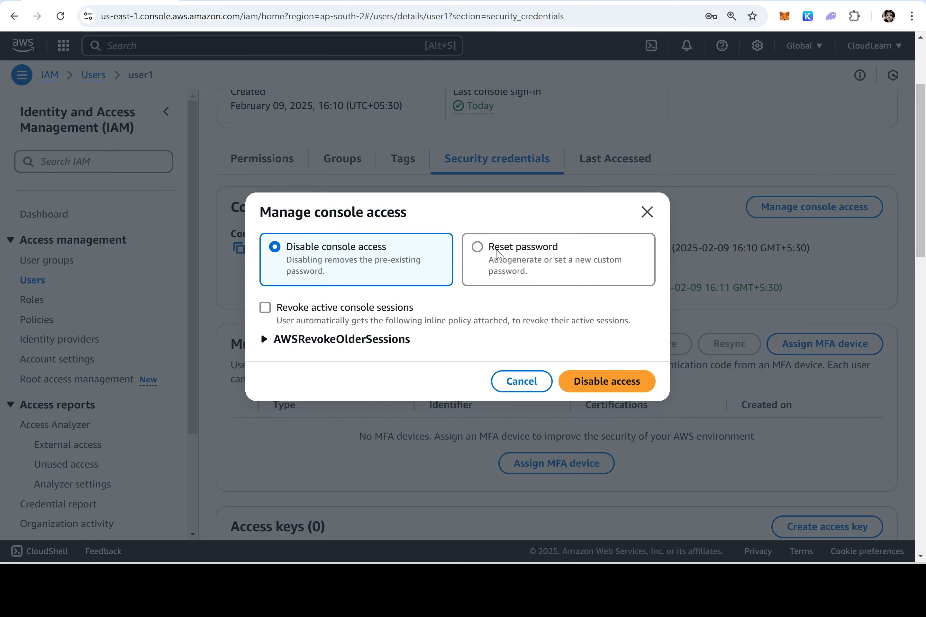
click(497, 252)
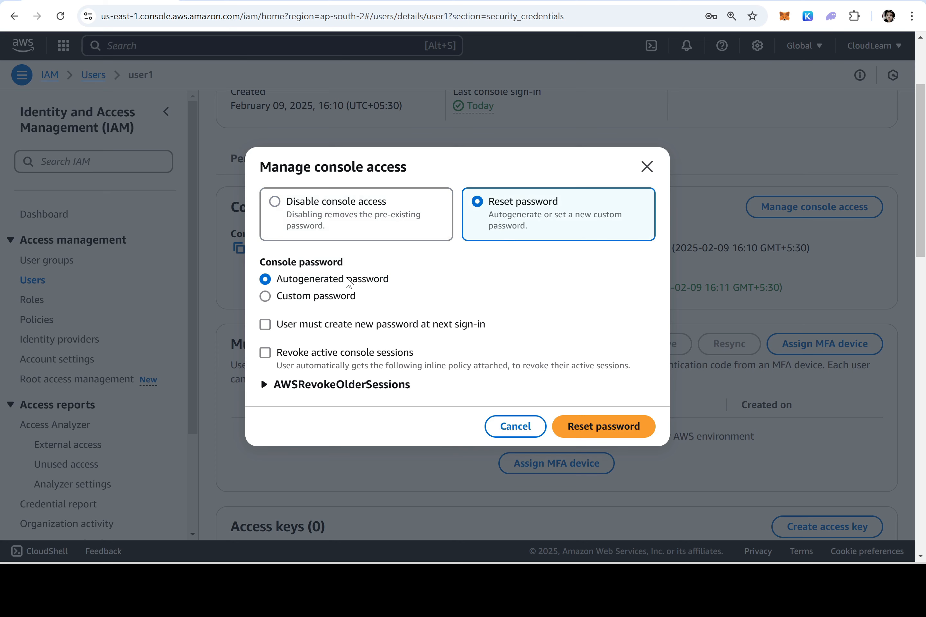
click(320, 297)
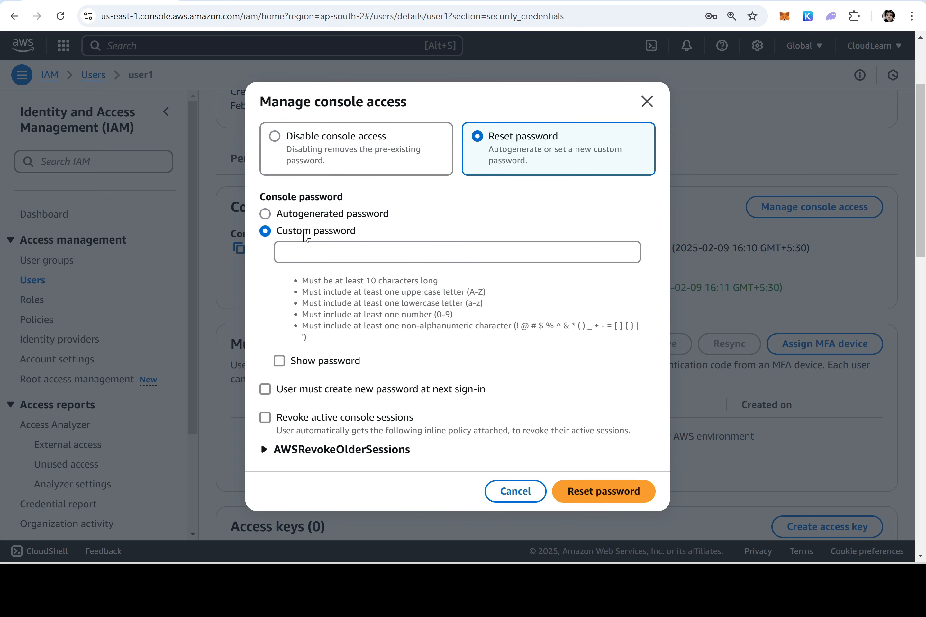
click(305, 217)
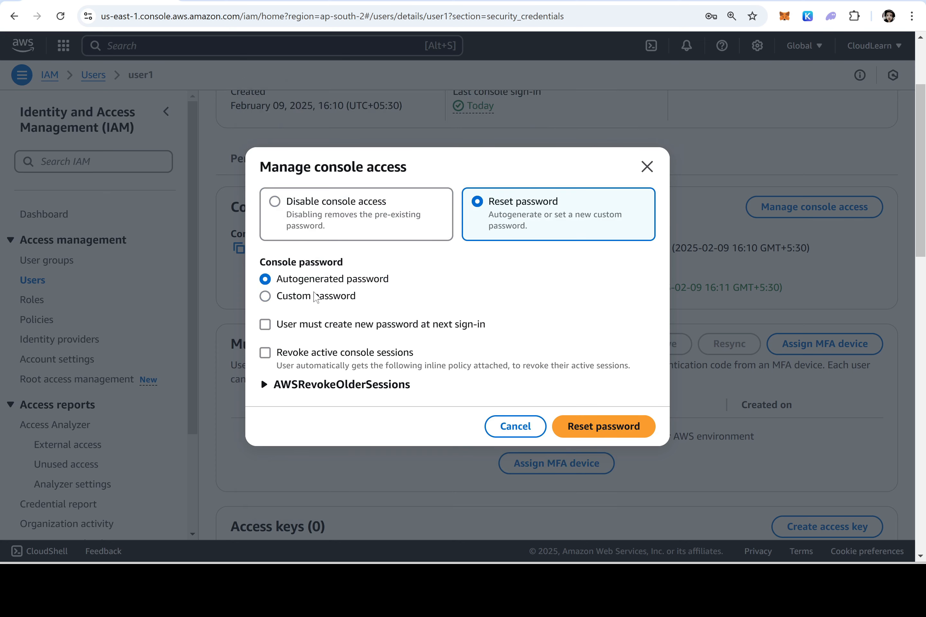
click(265, 325)
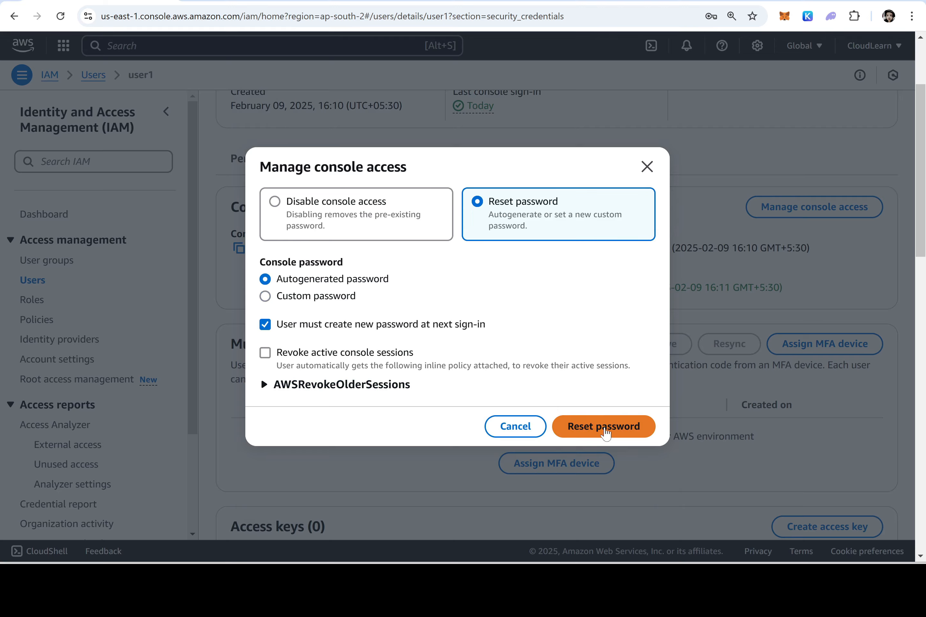
click(605, 432)
click(367, 383)
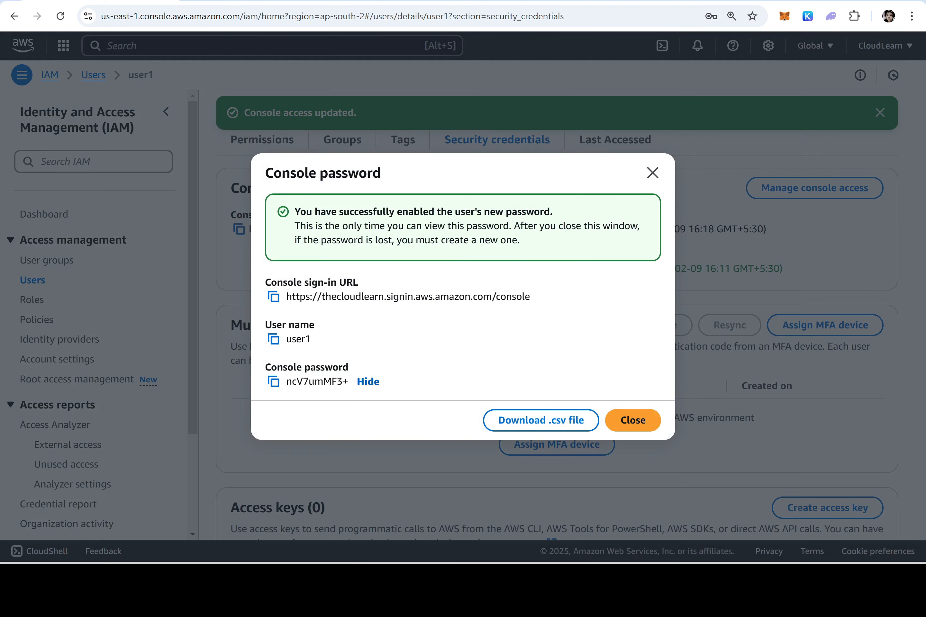
click(273, 381)
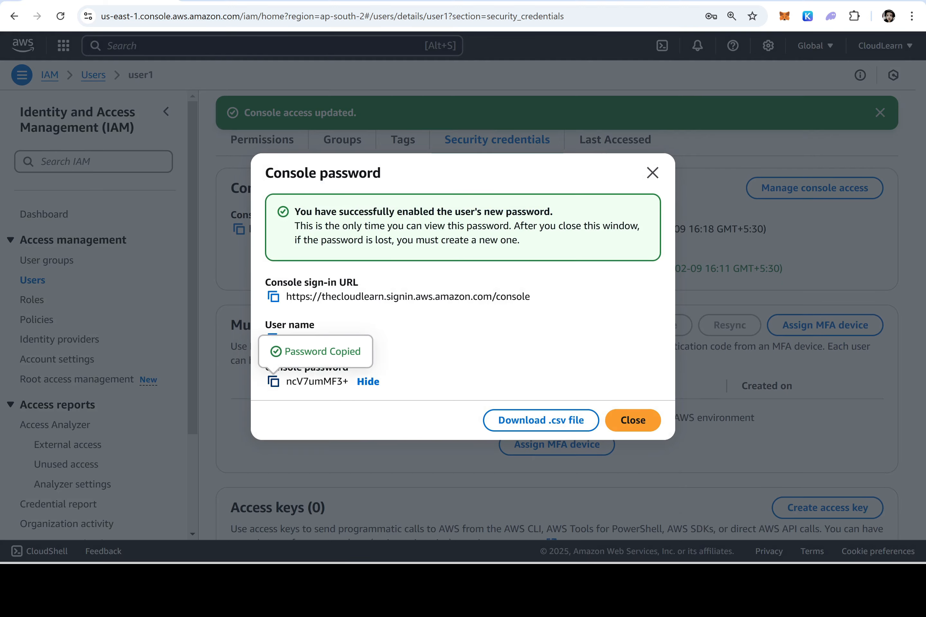
click(633, 420)
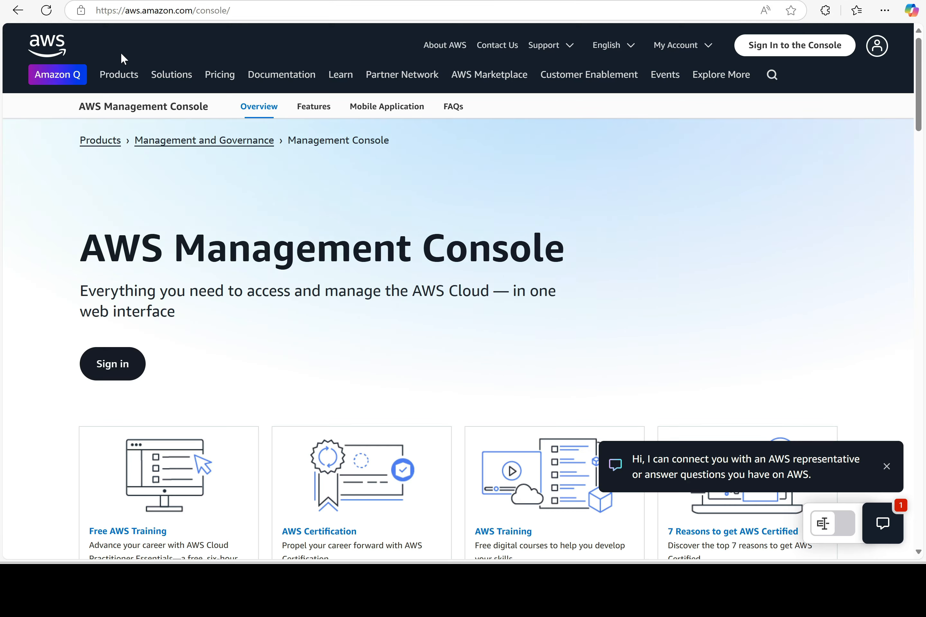
Sign in to the console as user1 with the copied temporary password
click(834, 51)
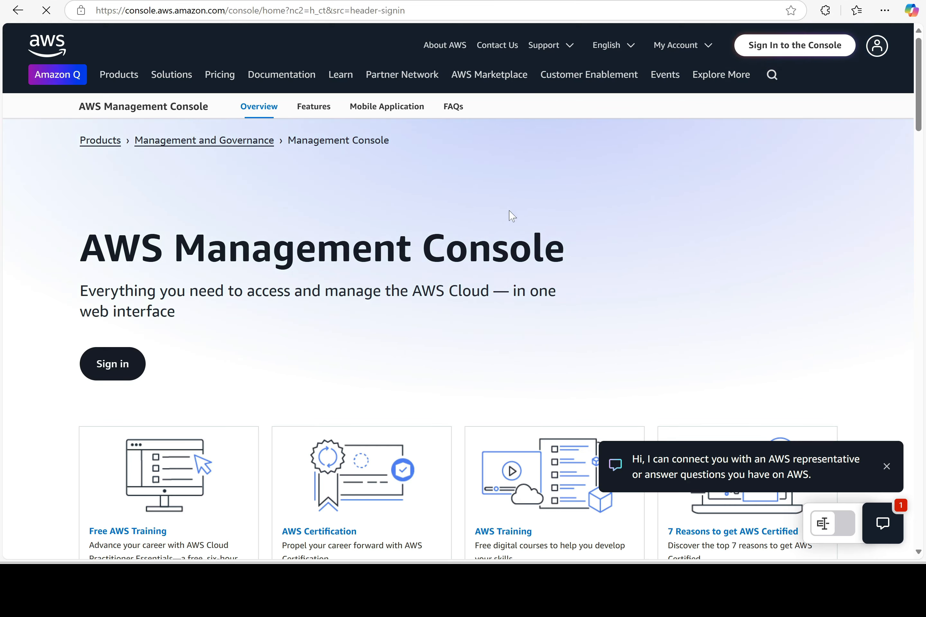
text(user1)
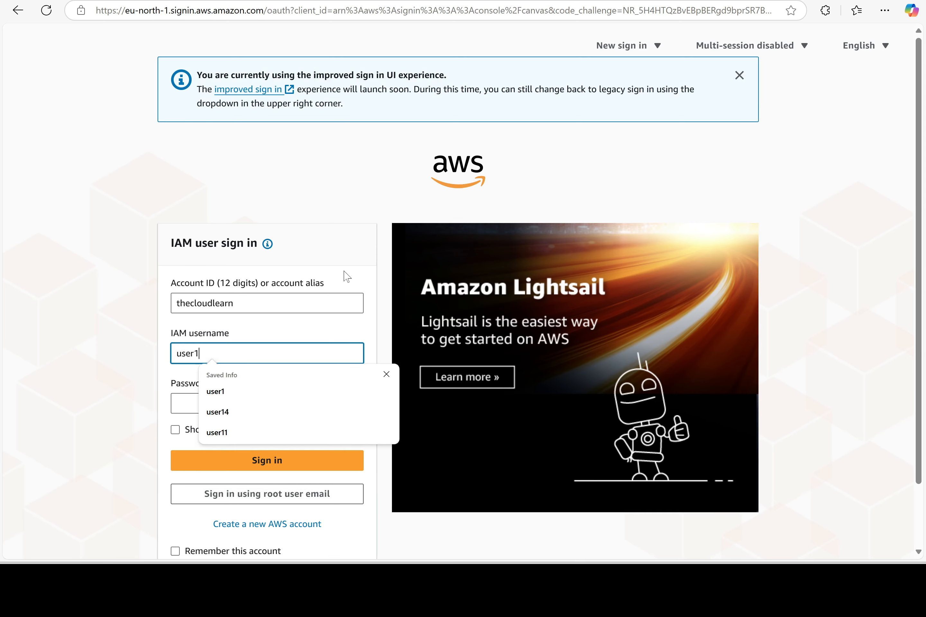
key(Tab)
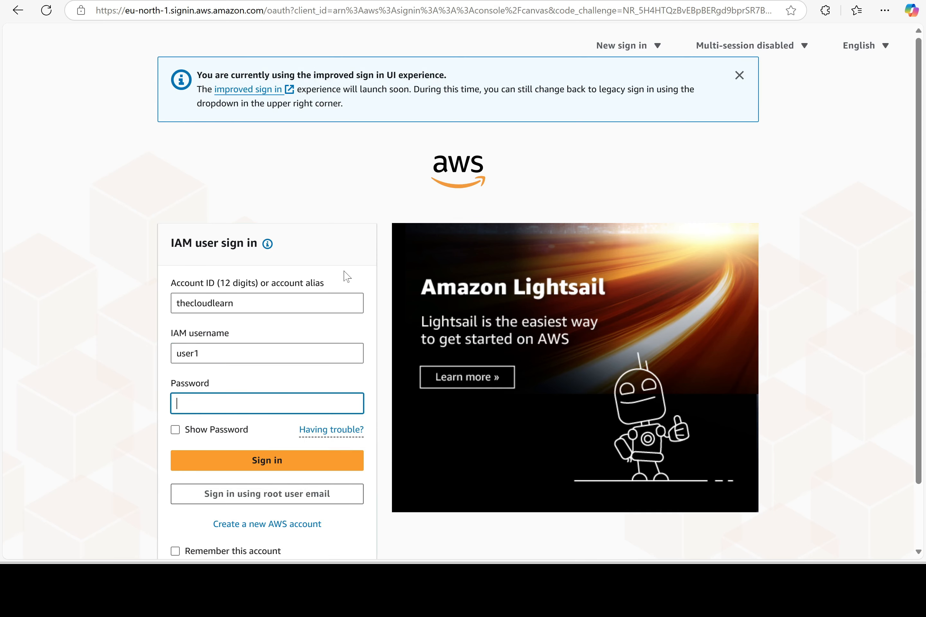
key(ctrl+v)
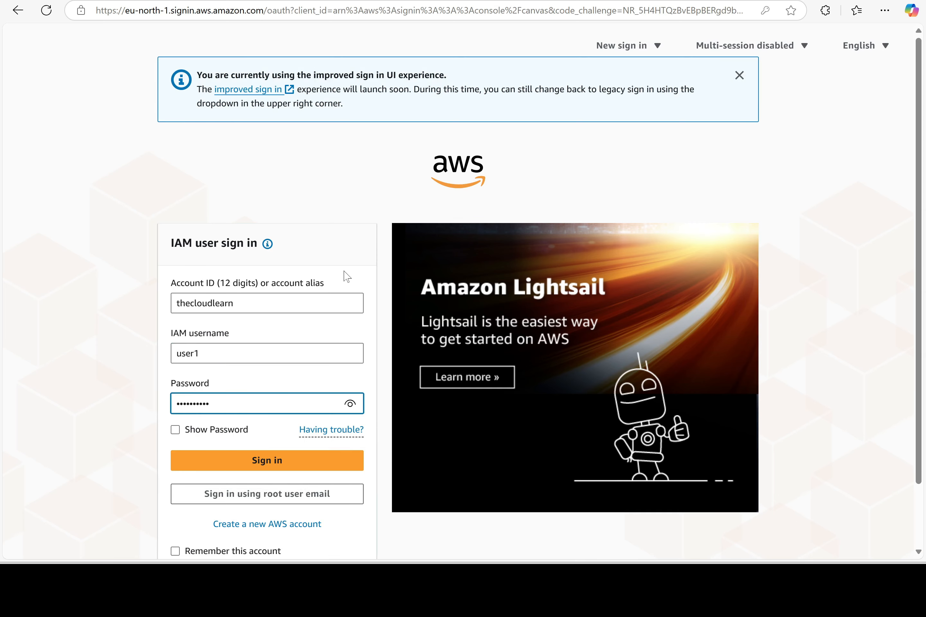
click(279, 467)
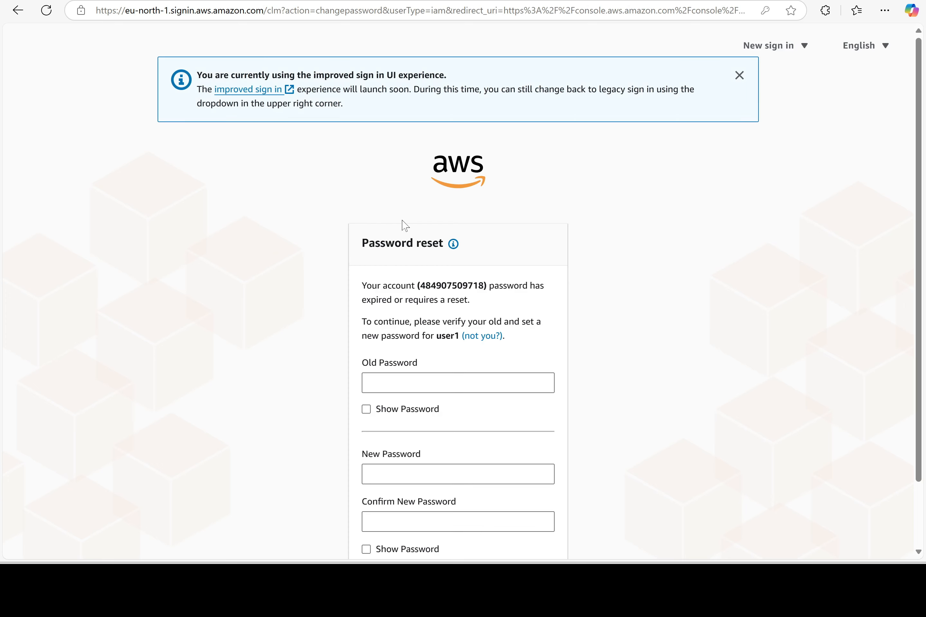
Replace user1's temporary password with a new password and confirm the change
scroll(374, 263, down, 2)
click(407, 319)
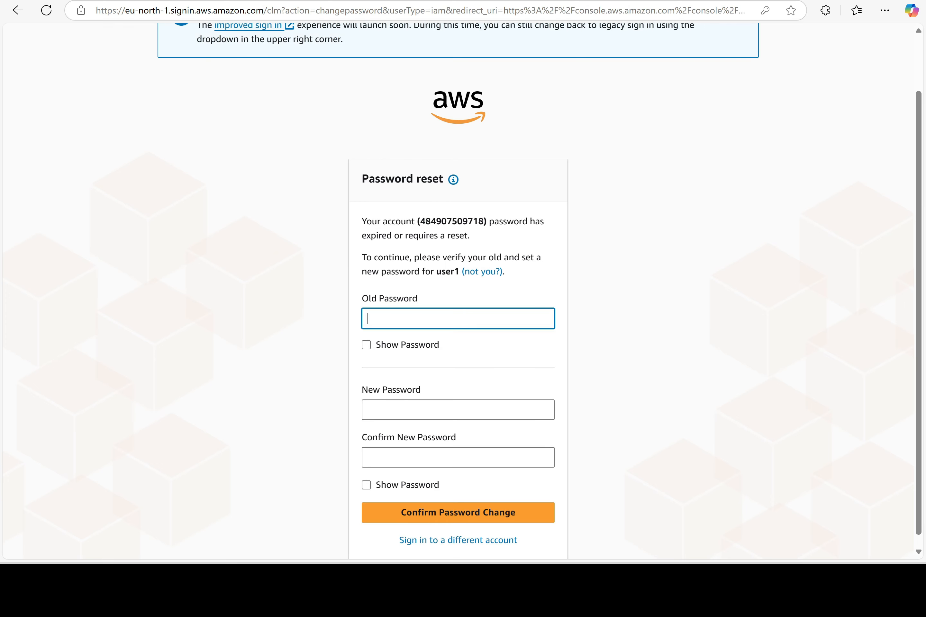
key(ctrl+v)
key(Tab)
key(Tab)
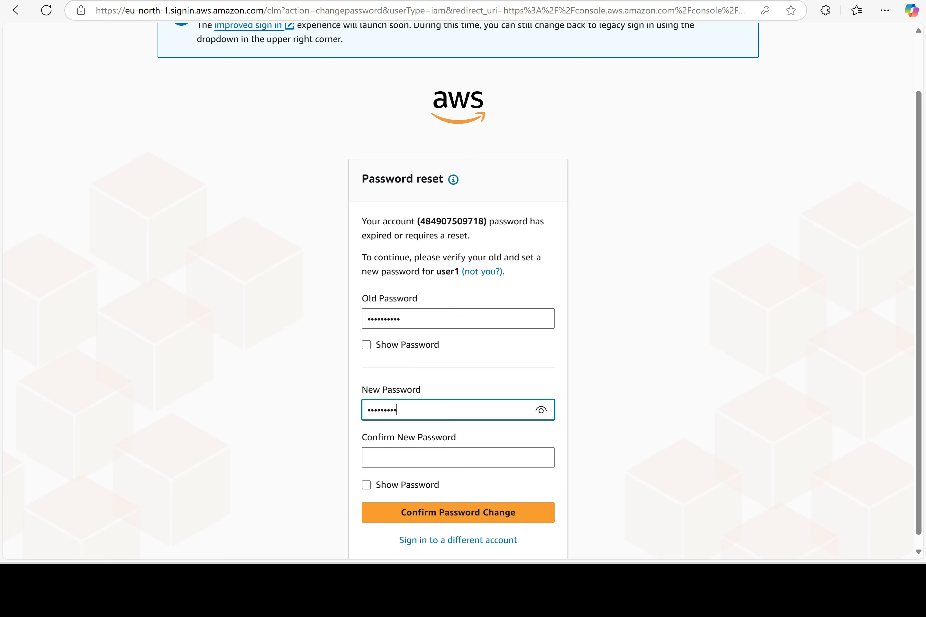
key(Tab)
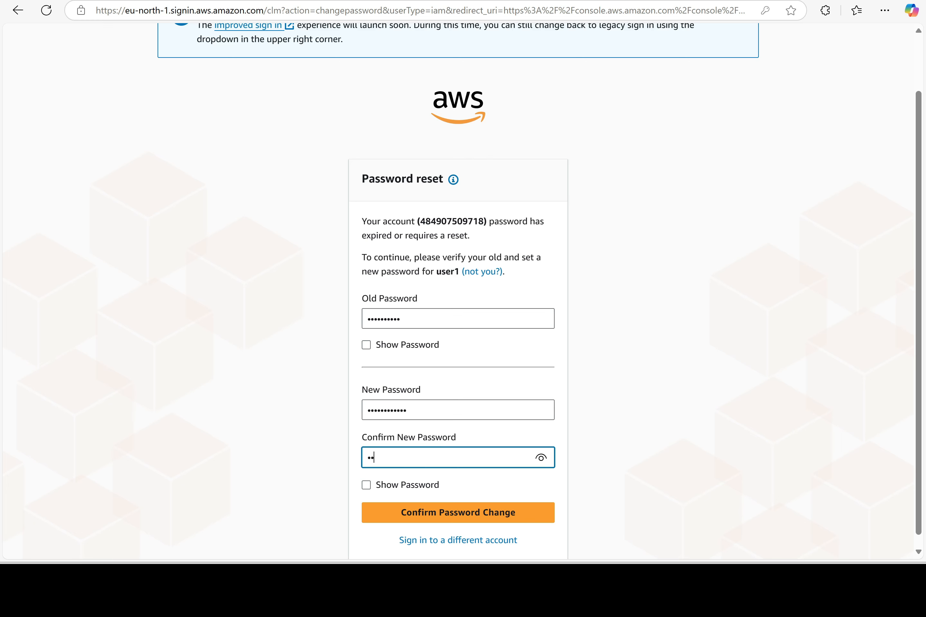
text(••••••••••••)
click(464, 517)
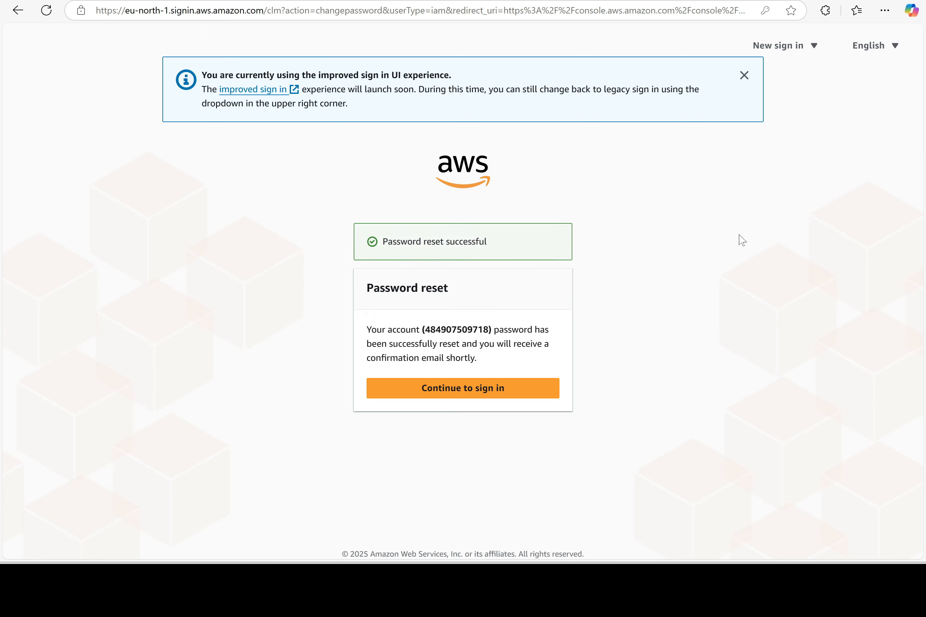
click(464, 396)
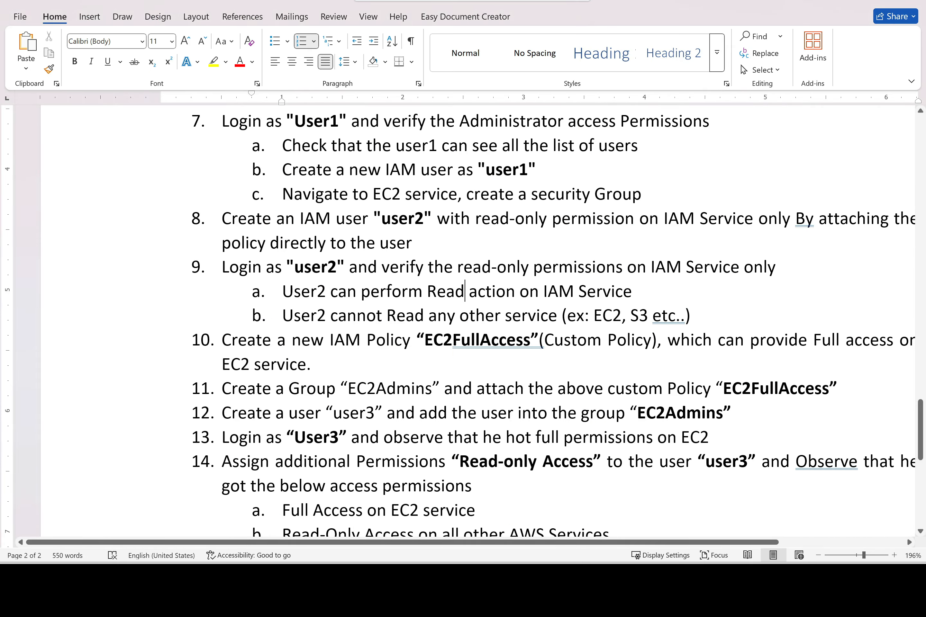
Select EC2FullAccess in item 10 of the Word instructions, then return to the IAM Dashboard in Chrome
drag(542, 340, 417, 339)
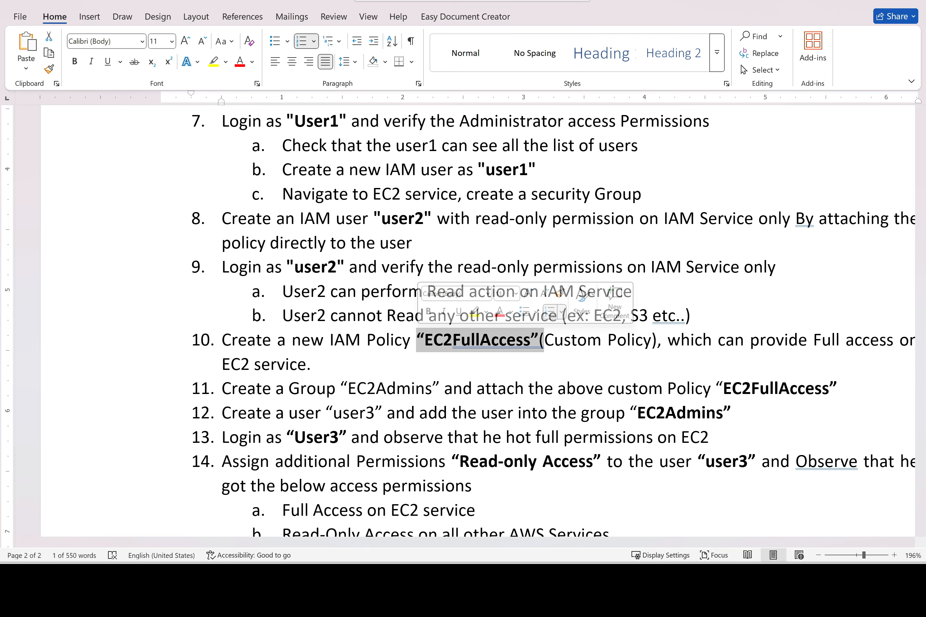
scroll(465, 321, right, 1)
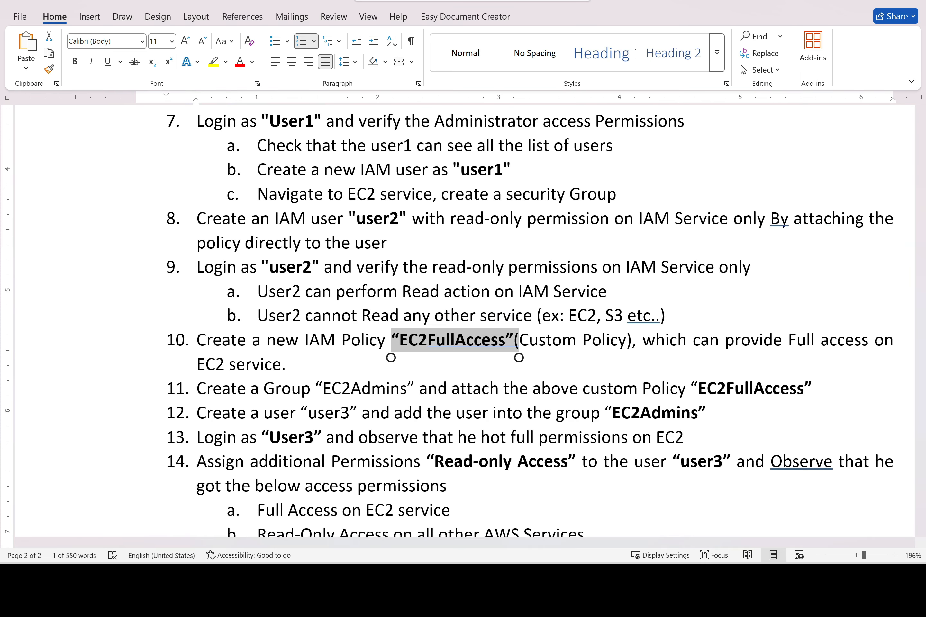
click(467, 579)
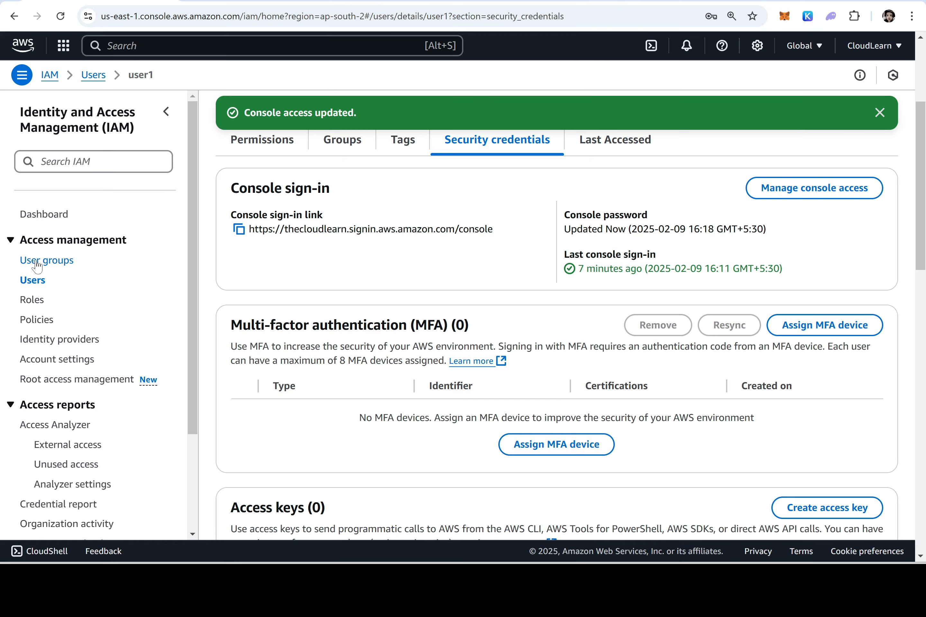
click(48, 75)
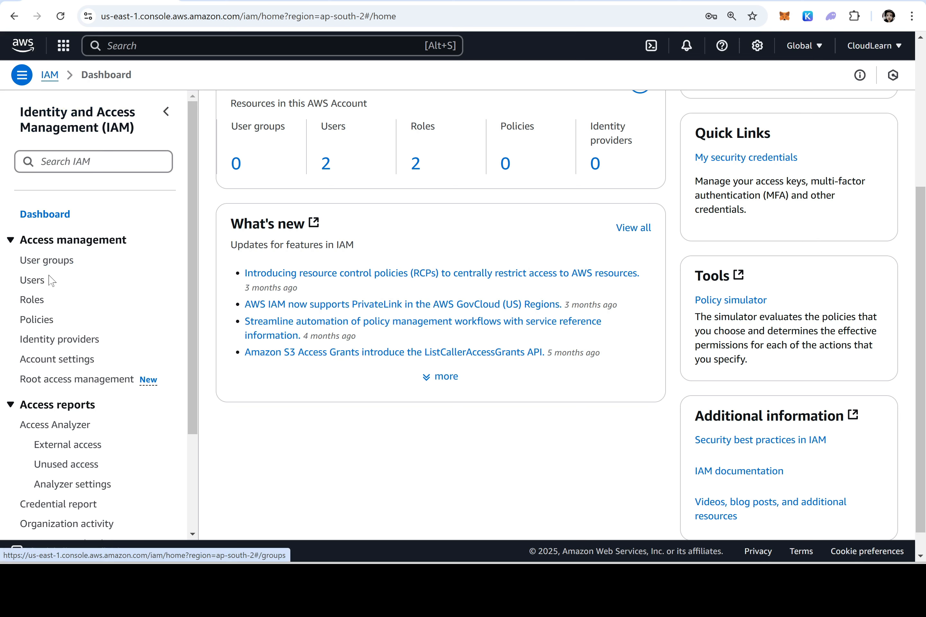
Go to IAM Policies and start a new policy at the Specify permissions step
click(37, 321)
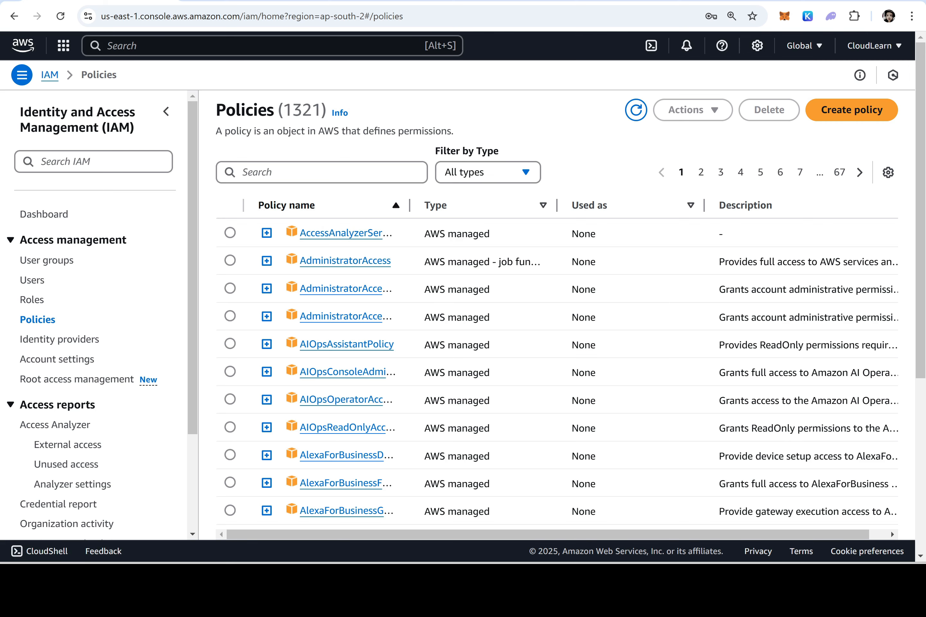
click(857, 116)
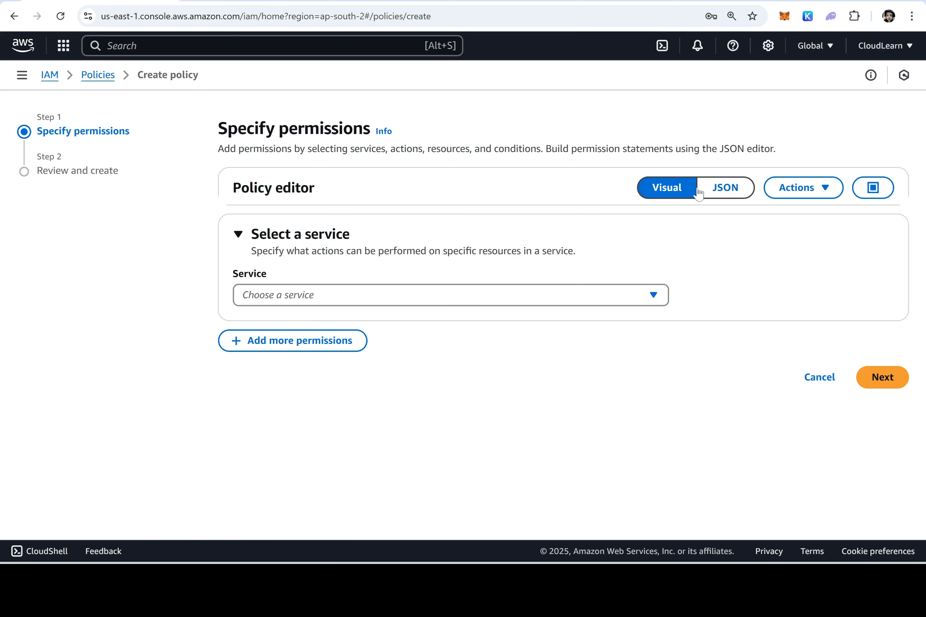
In the visual editor, choose EC2 and allow all EC2 actions (ec2:*) on all resources
click(726, 188)
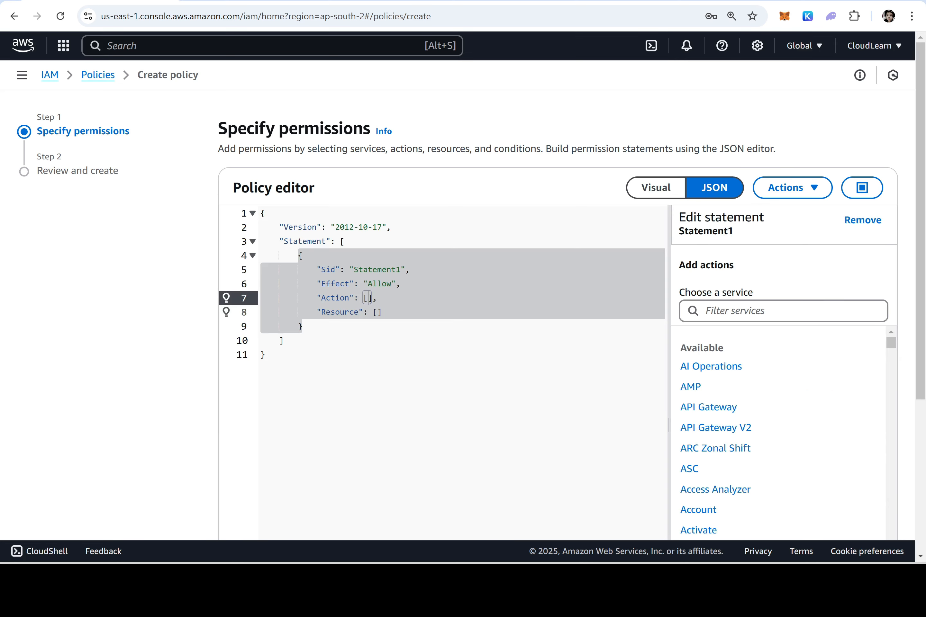
click(664, 187)
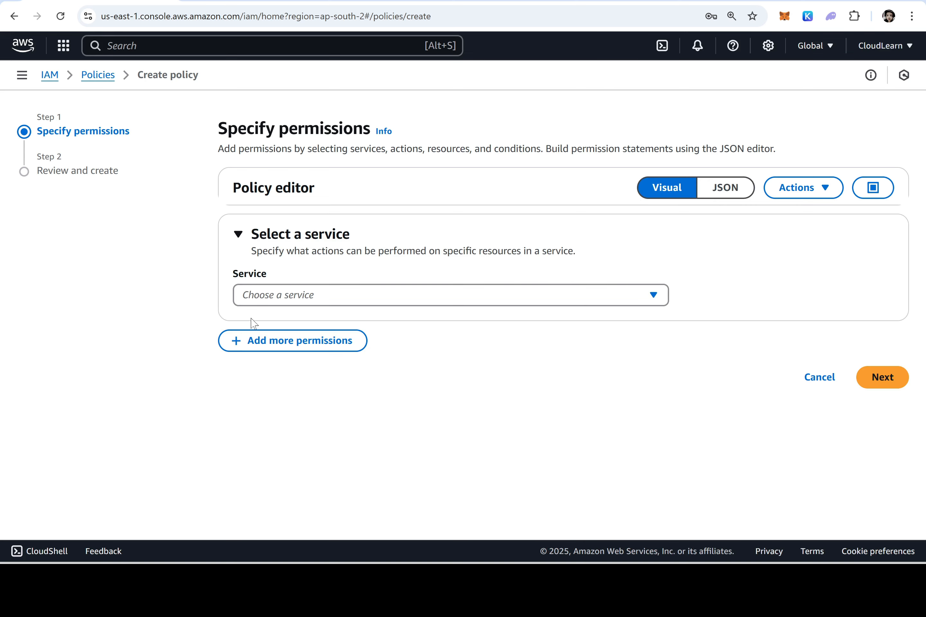
click(276, 299)
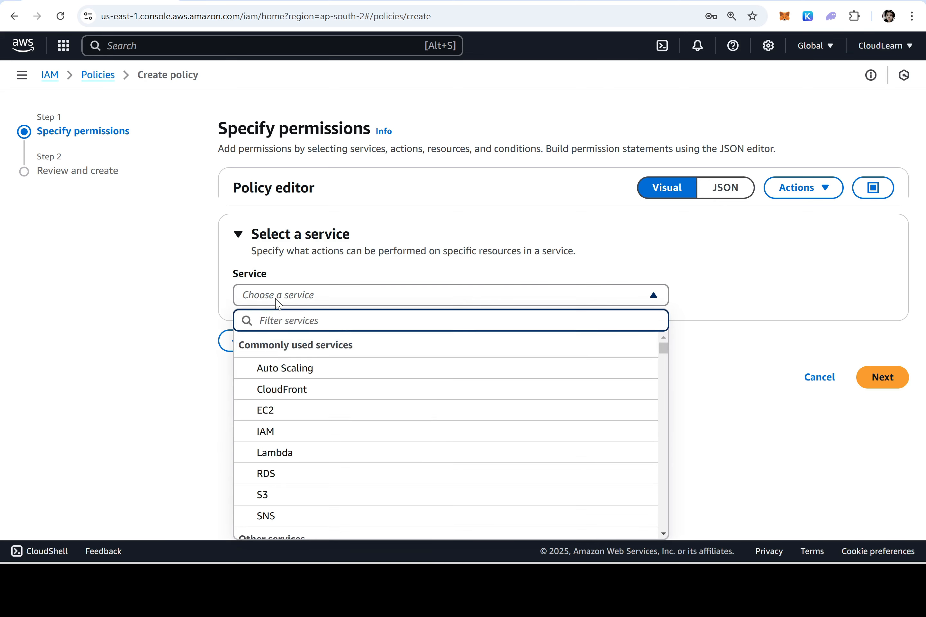
click(276, 413)
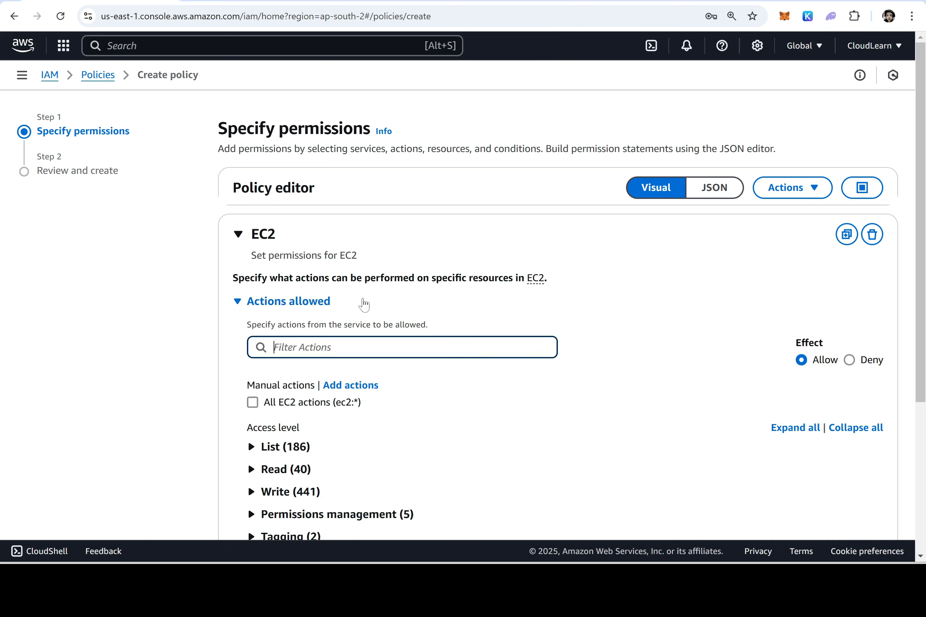
scroll(316, 315, down, 1)
scroll(318, 315, down, 3)
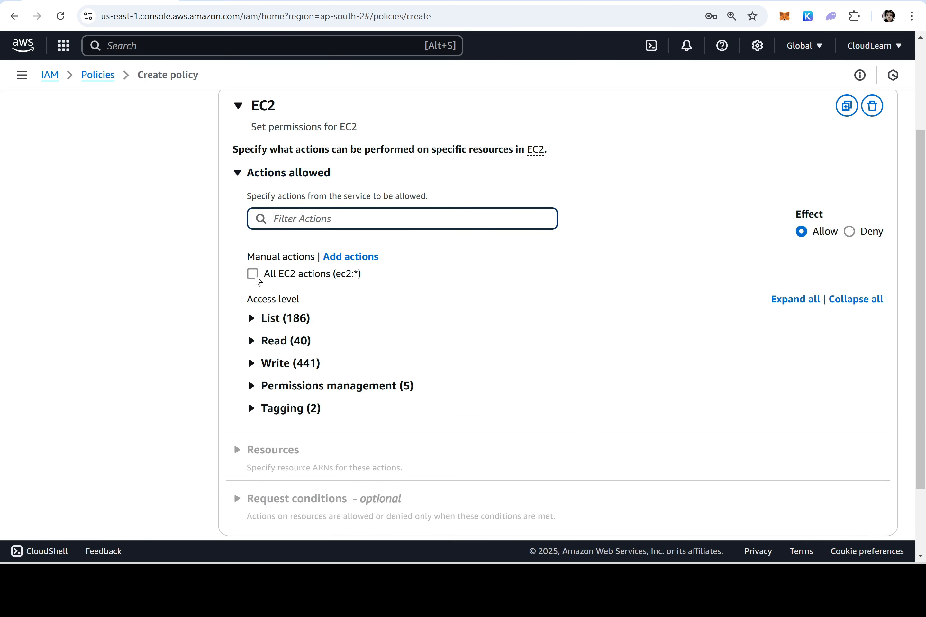
click(255, 278)
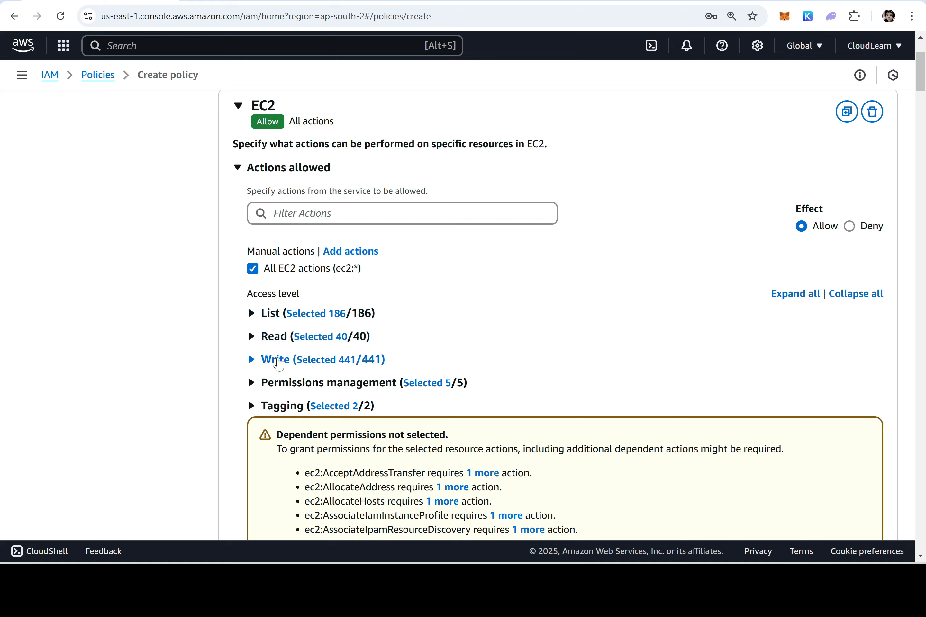
scroll(404, 366, down, 10)
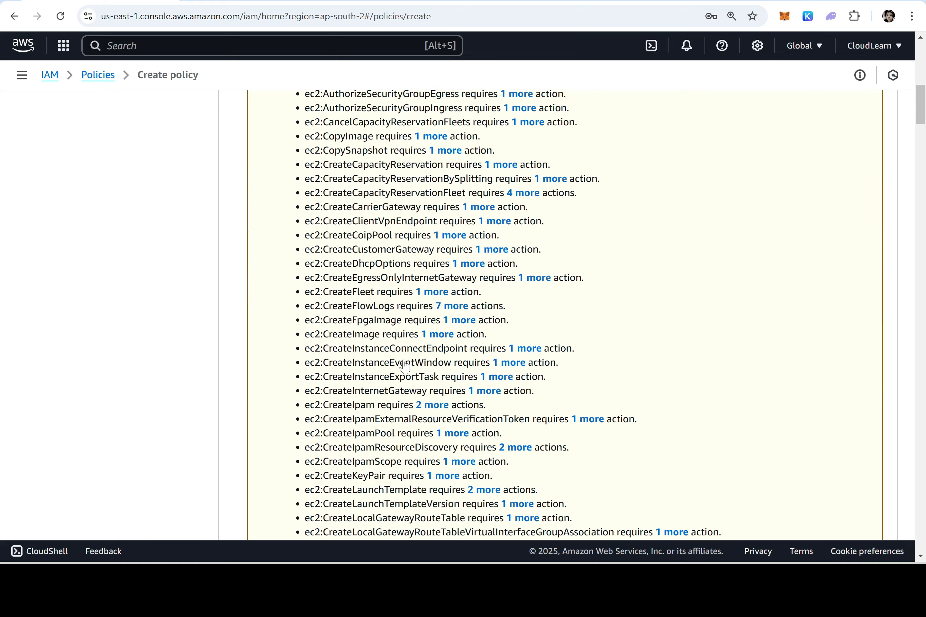
scroll(404, 367, down, 20)
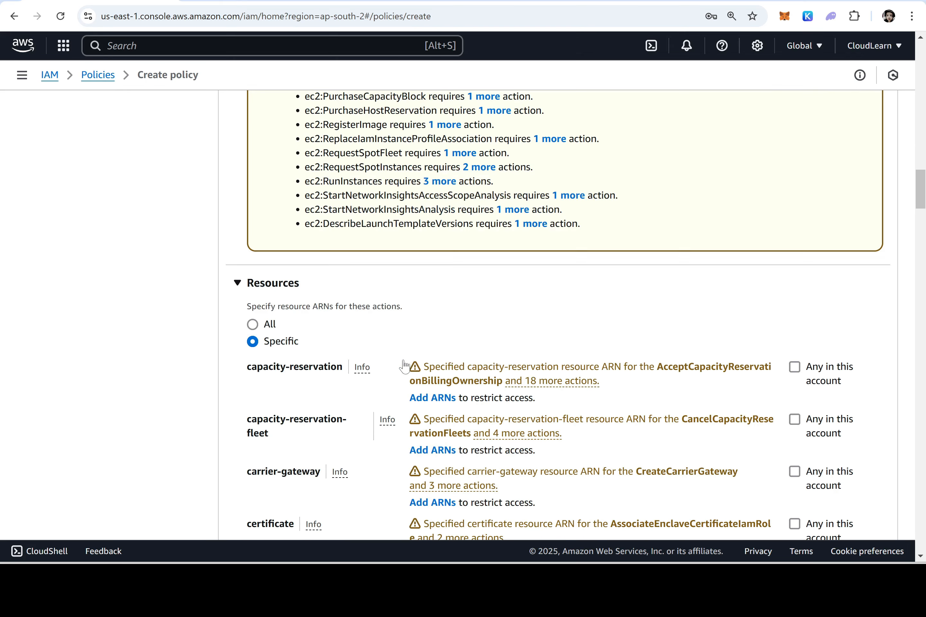
click(255, 325)
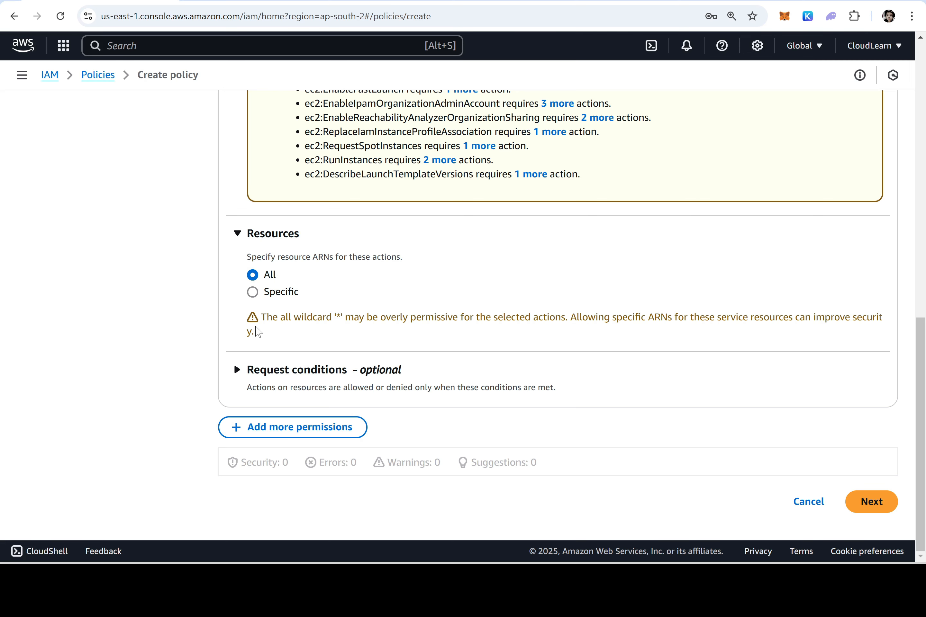
scroll(709, 447, up, 15)
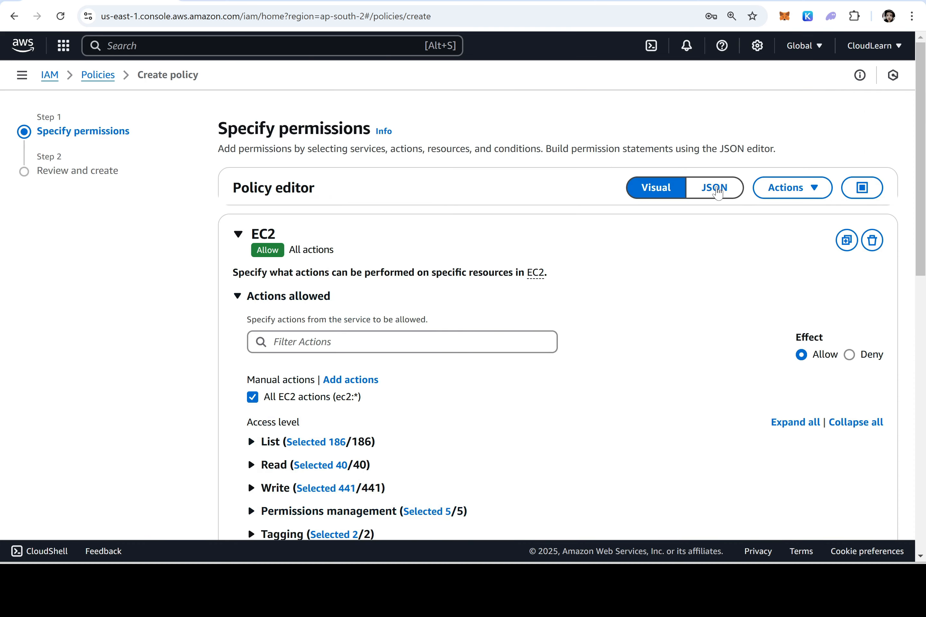
click(717, 192)
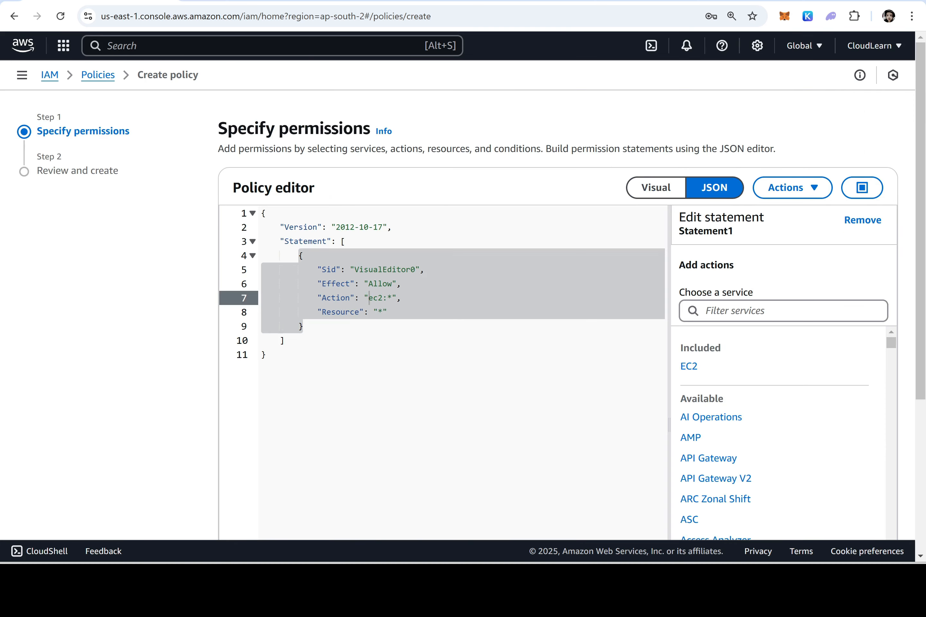
click(285, 340)
click(378, 312)
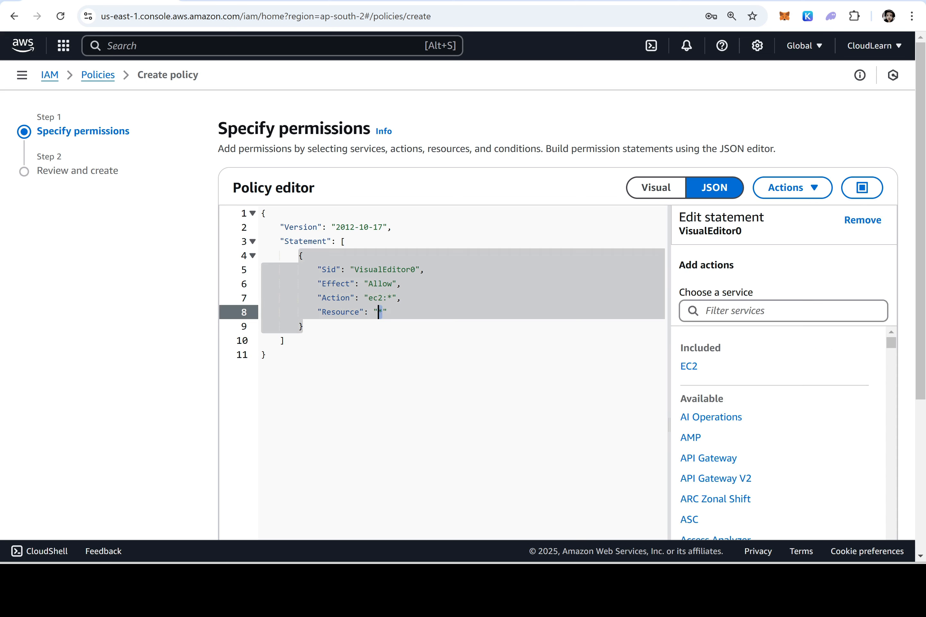
double_click(377, 284)
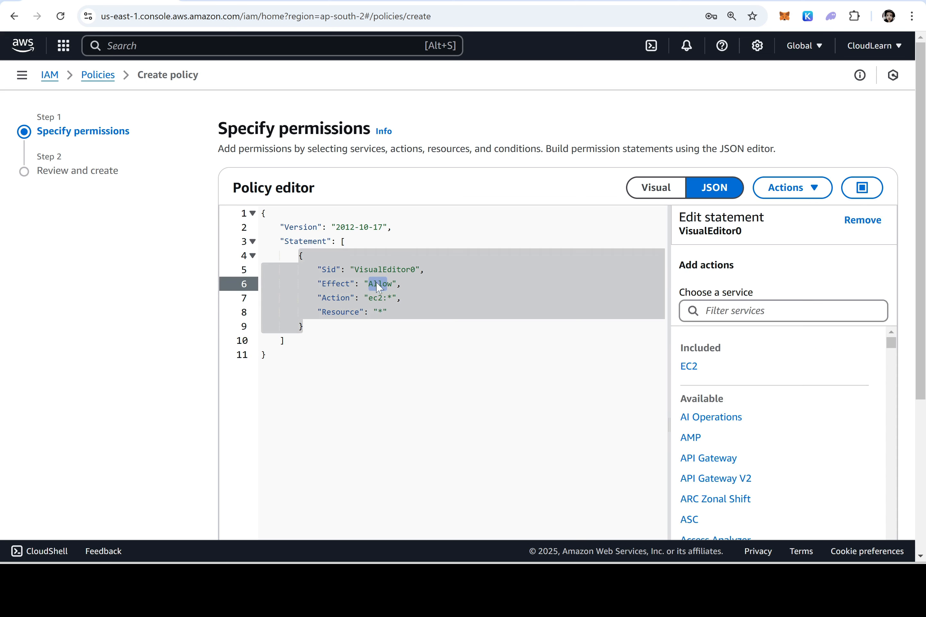
double_click(374, 298)
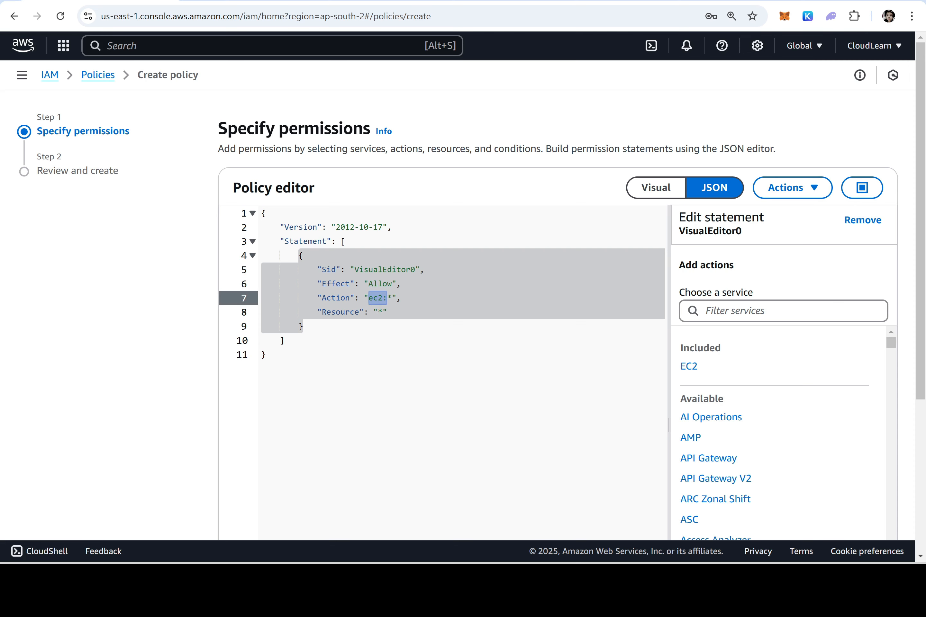
click(381, 304)
key(shift+Left)
key(shift+Left)
drag(373, 303, 378, 311)
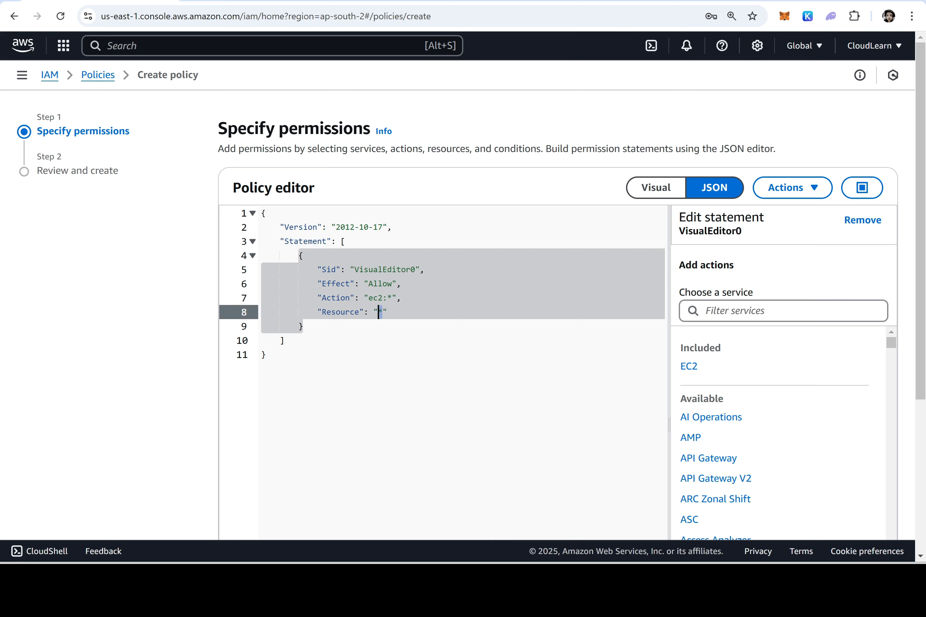
scroll(806, 488, down, 5)
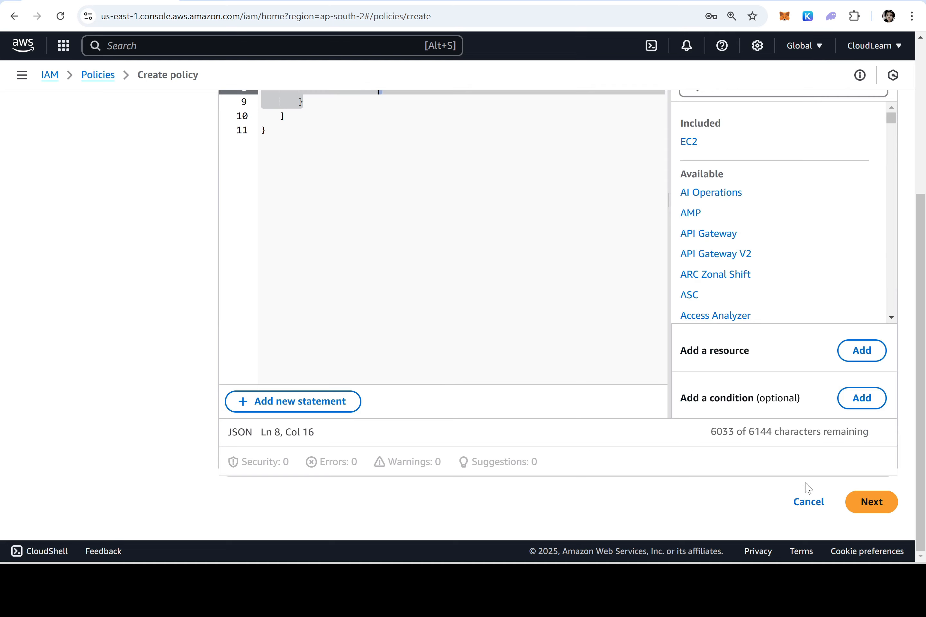
scroll(640, 196, up, 5)
click(640, 195)
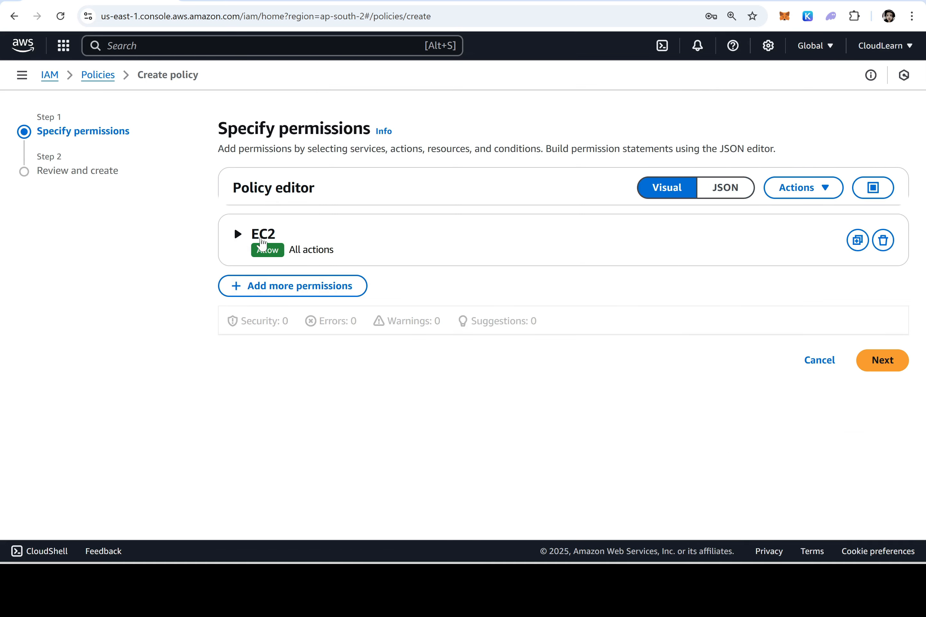
click(305, 243)
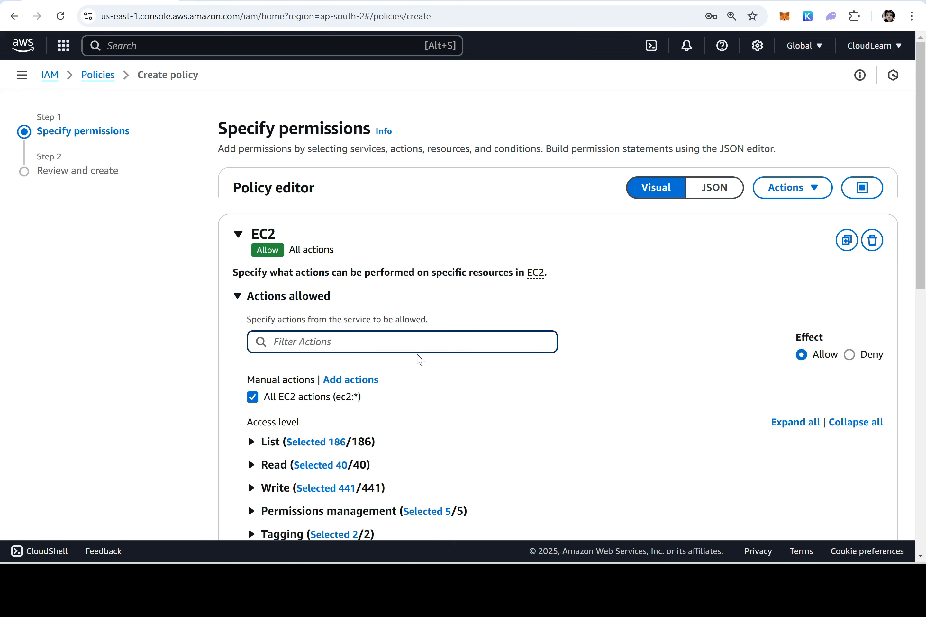
scroll(419, 358, down, 10)
Name the policy EC2FullAccess with description 'Allows Full access on EC2 Servcie'
click(873, 502)
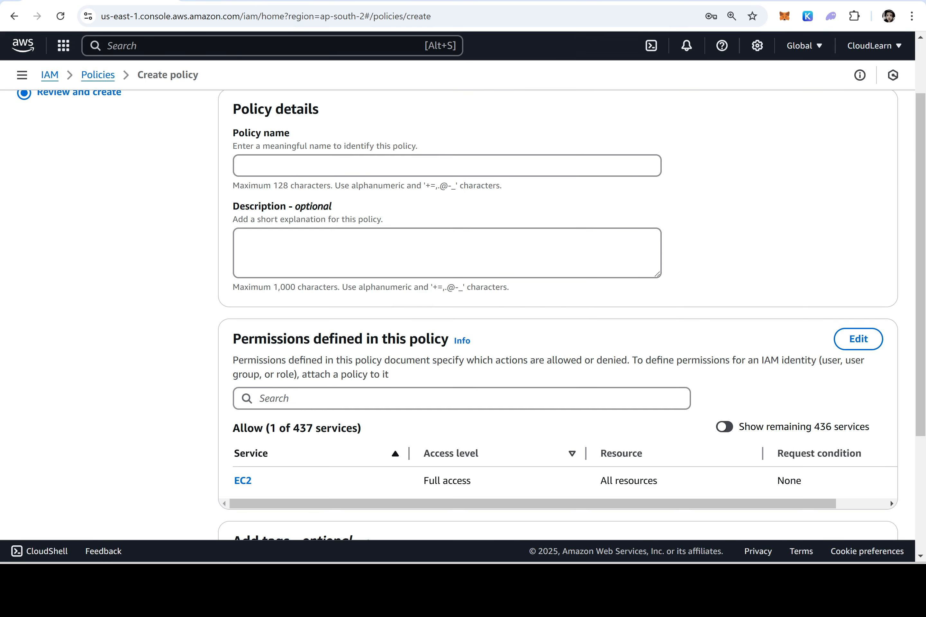
text(EC)
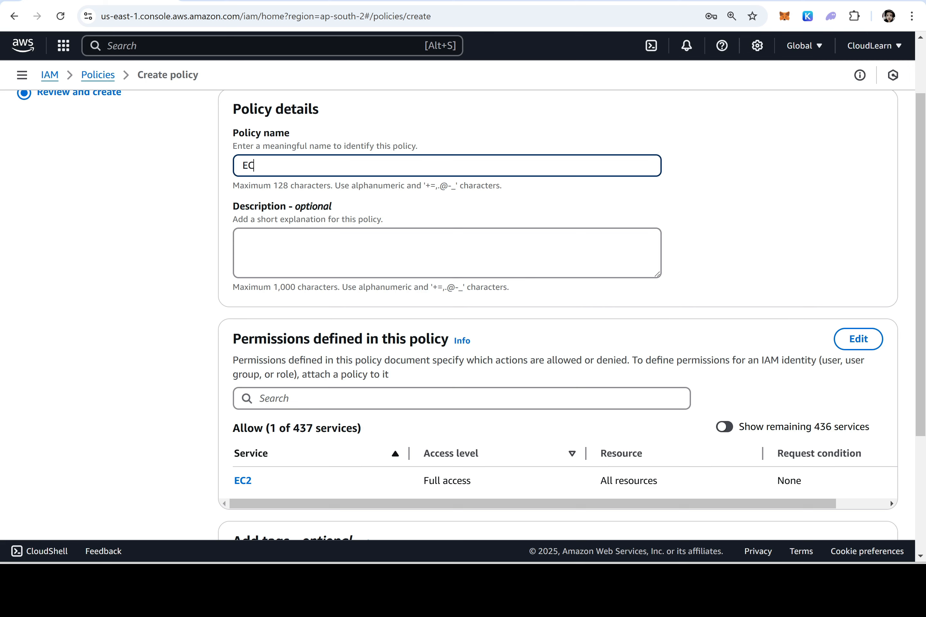
text(2FullAccess)
key(Tab)
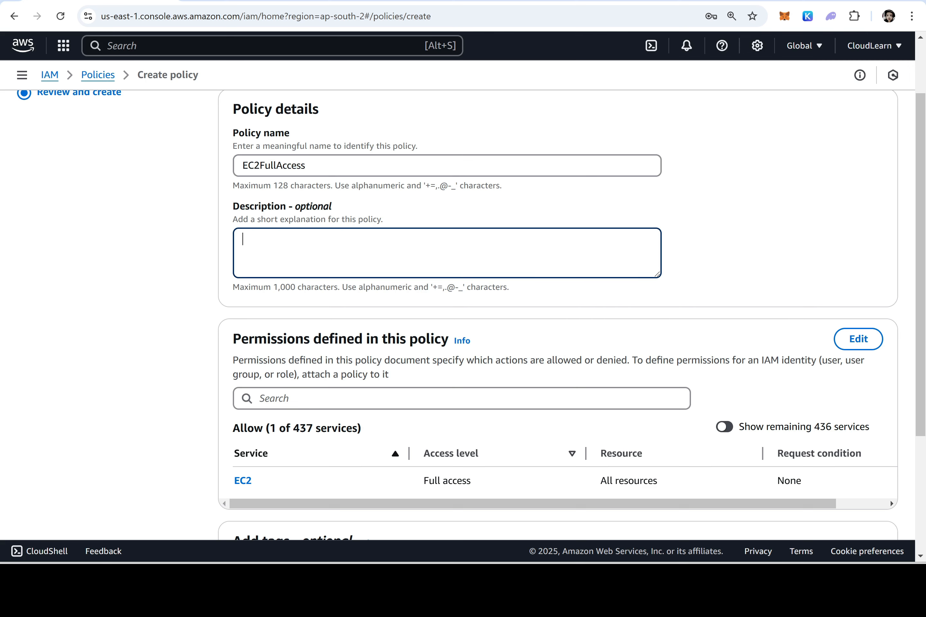
text(Allows Full access on E)
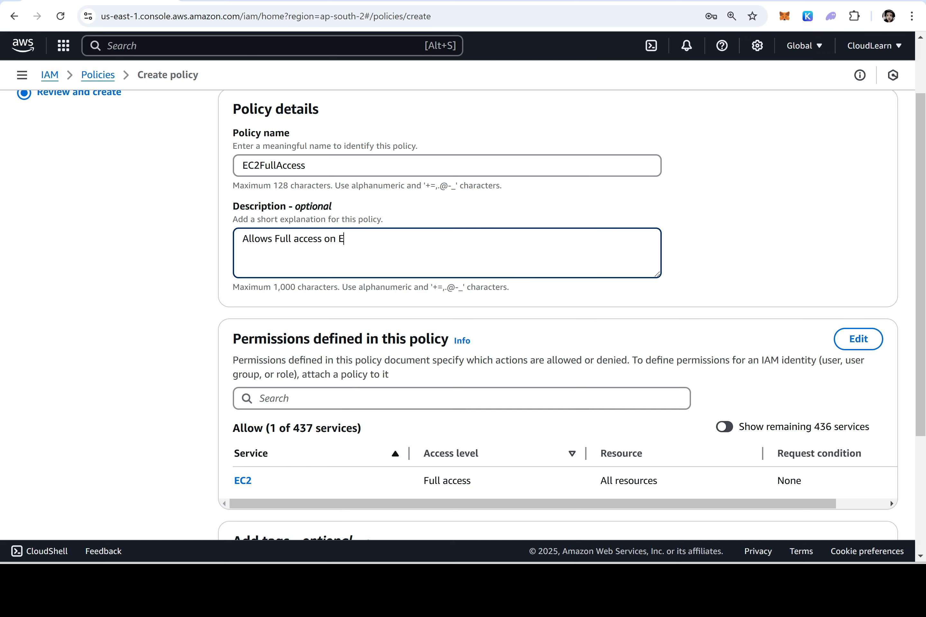
text(C2 Servcie)
Review the EC2 Full access on All resources summary and create the policy
scroll(280, 392, down, 3)
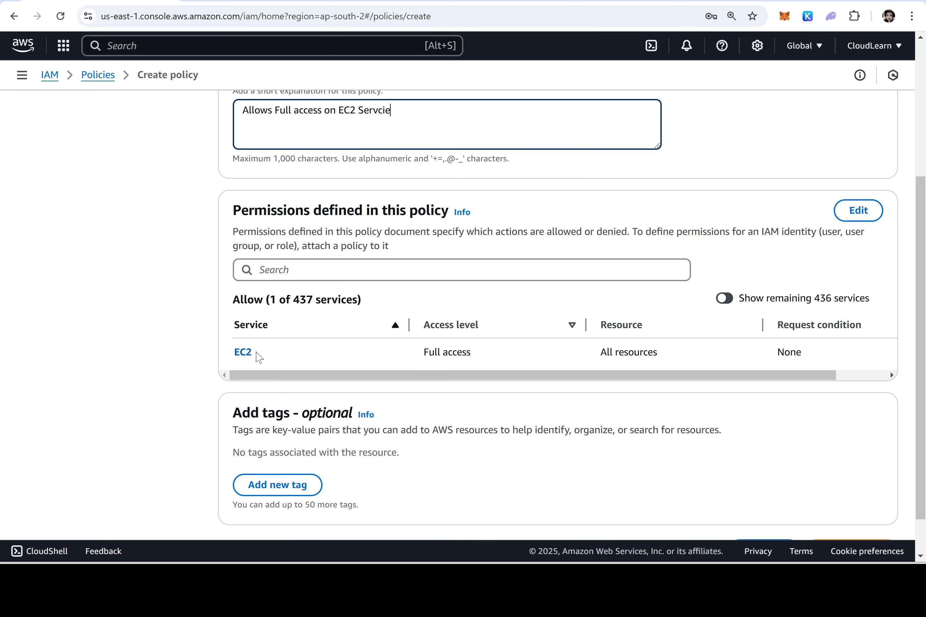
drag(476, 355, 420, 356)
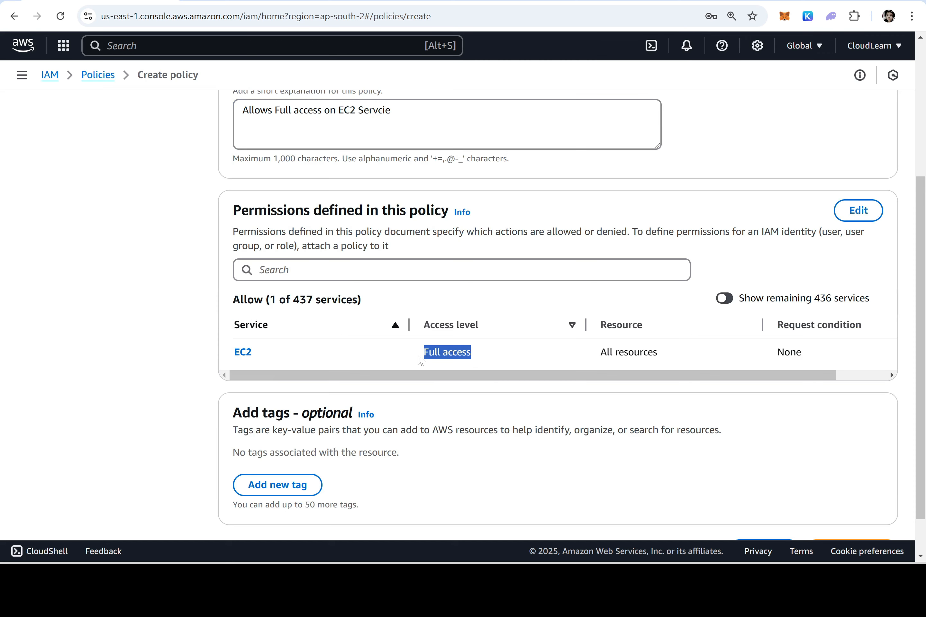
drag(660, 354, 600, 356)
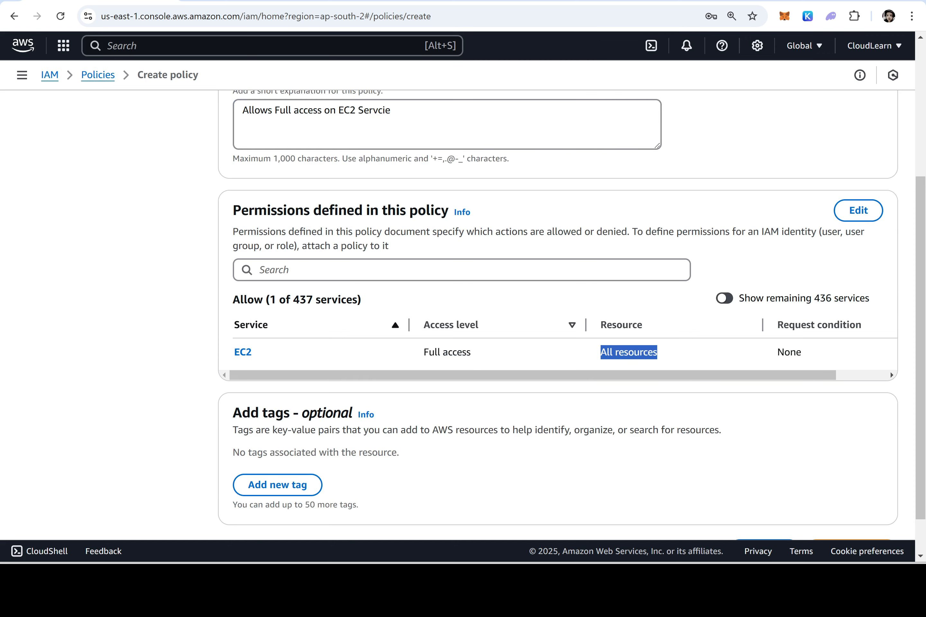
scroll(612, 419, down, 1)
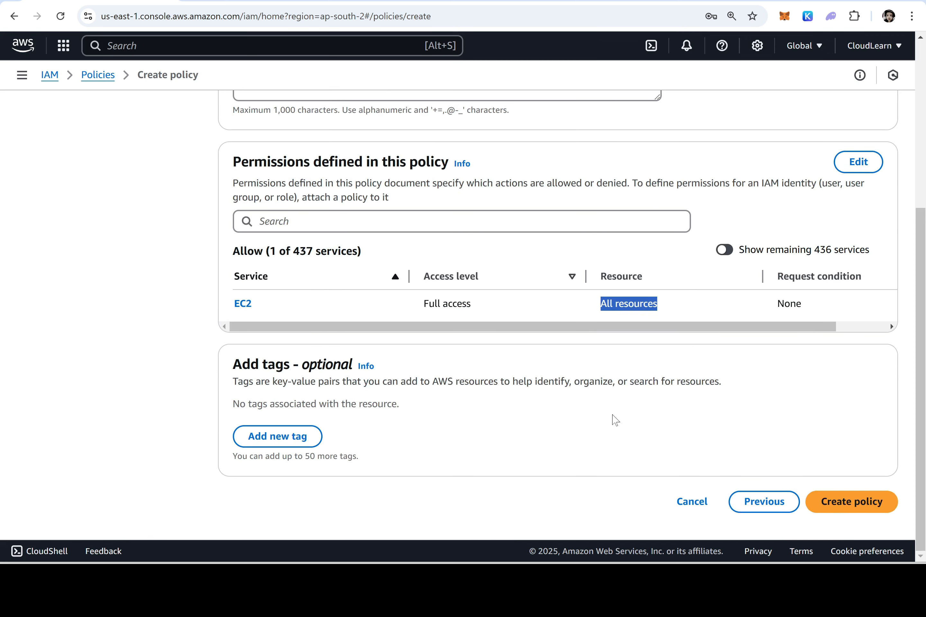
click(870, 504)
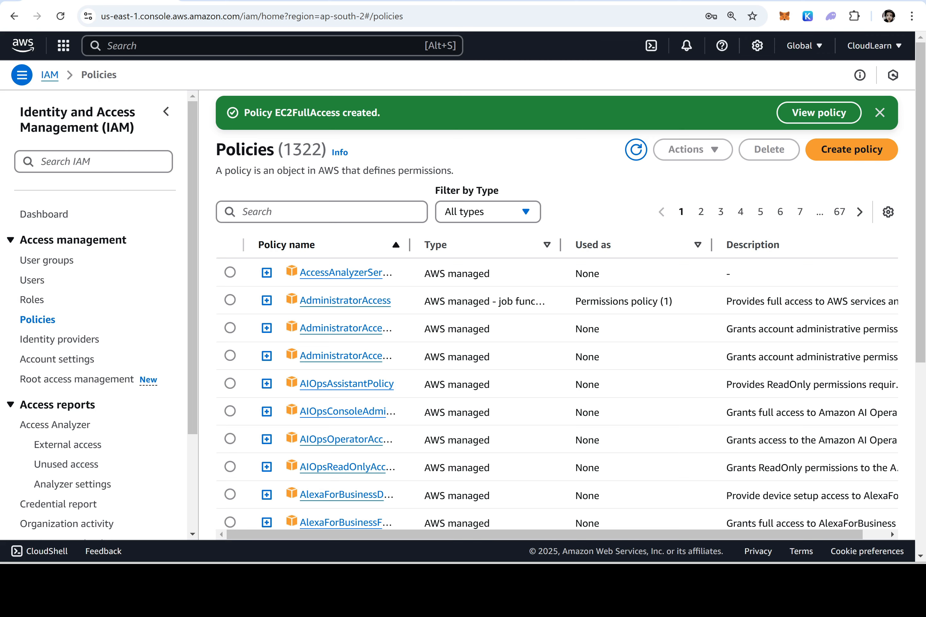
In the Word task list, bold EC2Admins in item 11 and user3 in item 12
key(alt+Tab)
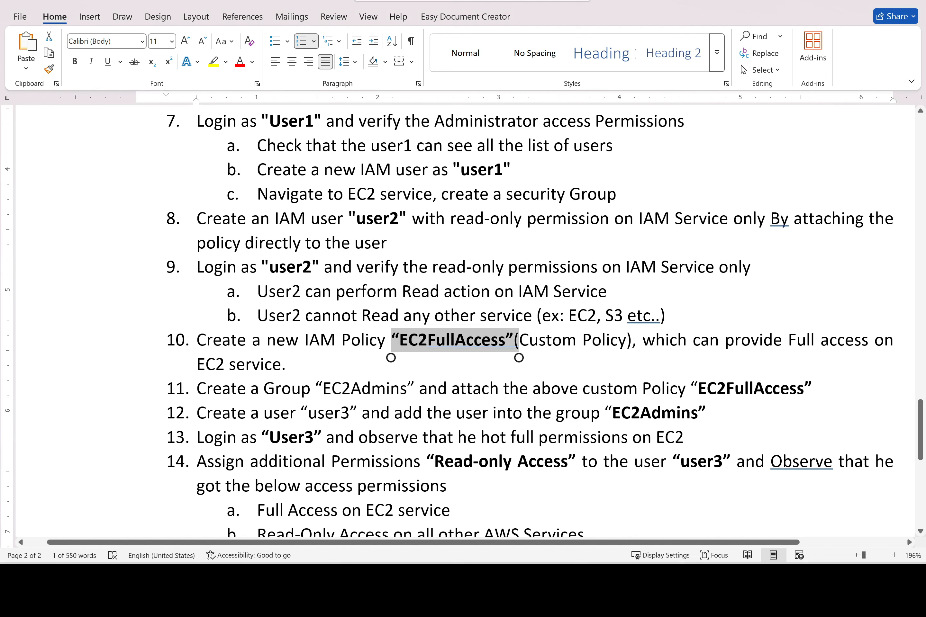
drag(408, 389, 324, 392)
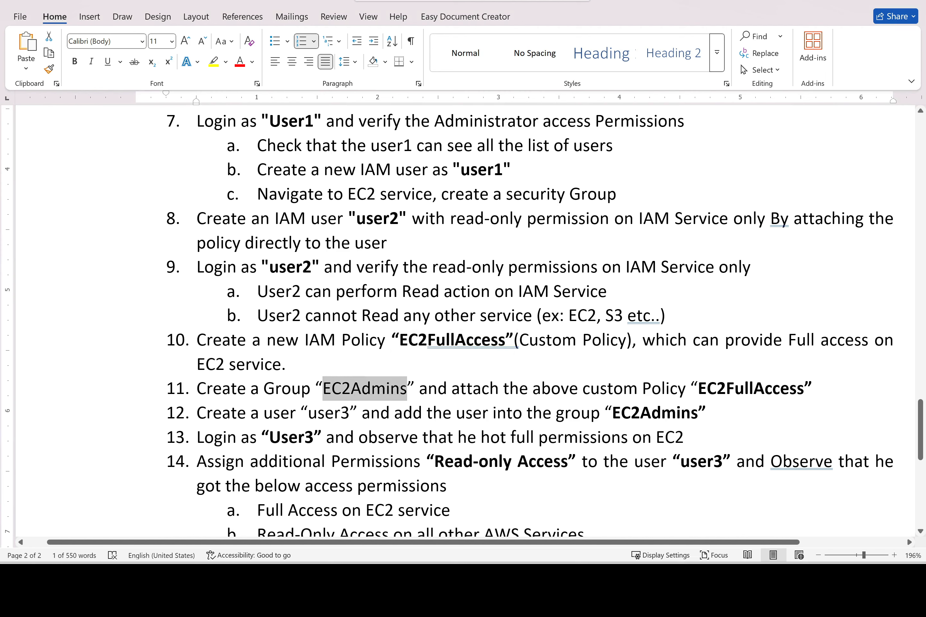
key(ctrl+b)
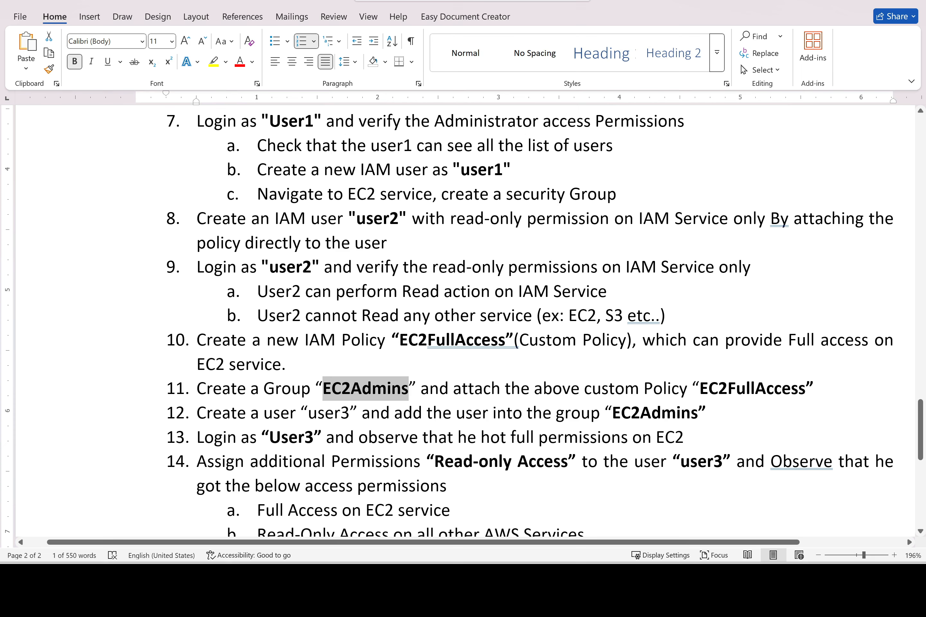
double_click(310, 417)
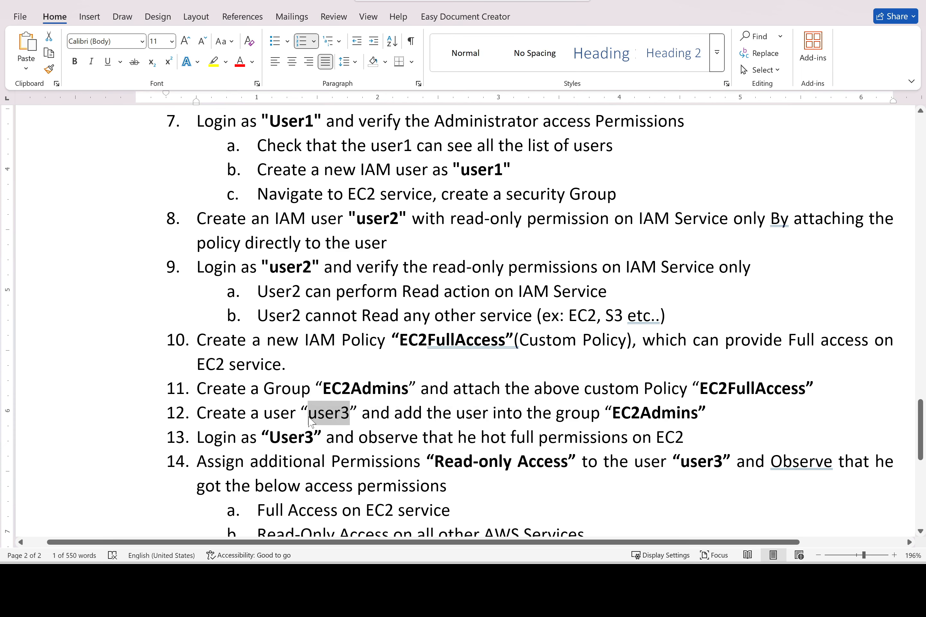
key(ctrl+b)
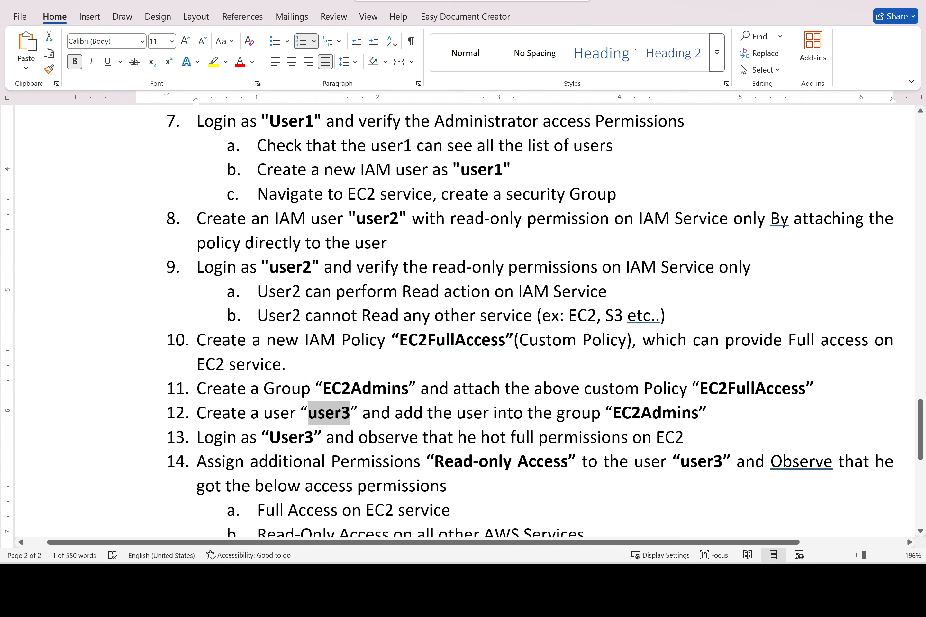
drag(805, 388, 699, 389)
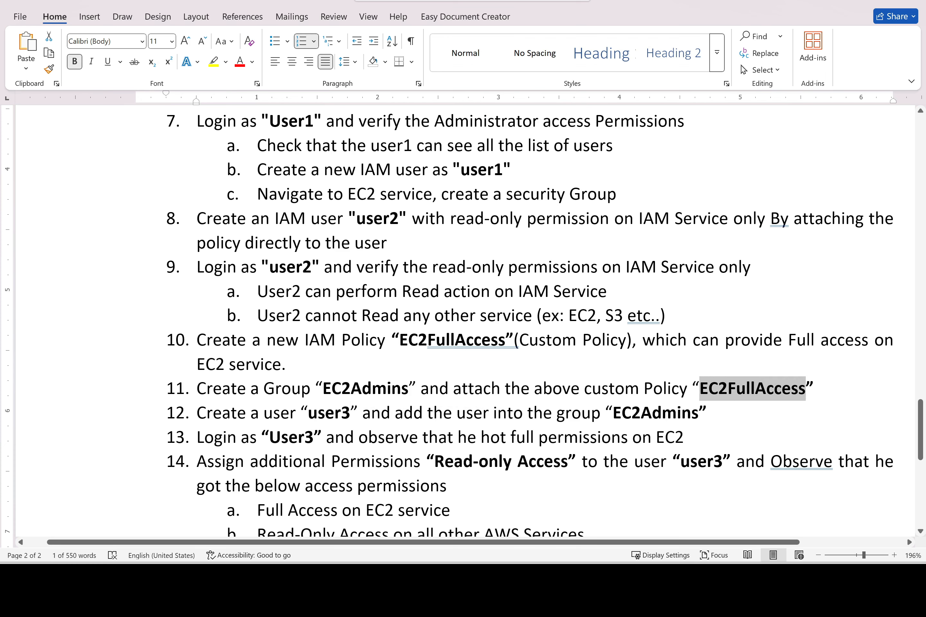
scroll(700, 388, down, 1)
scroll(529, 323, down, 2)
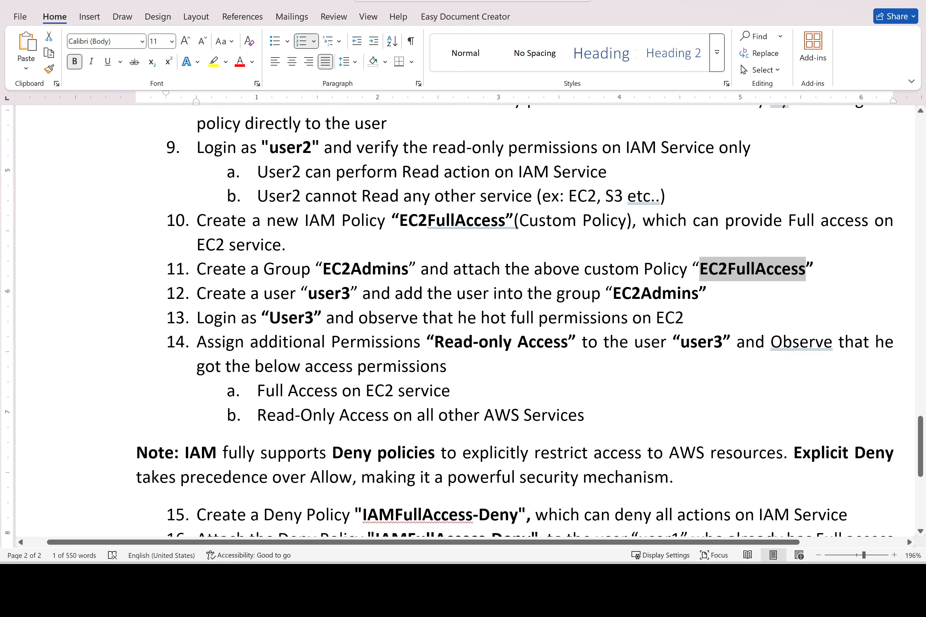
scroll(514, 318, up, 2)
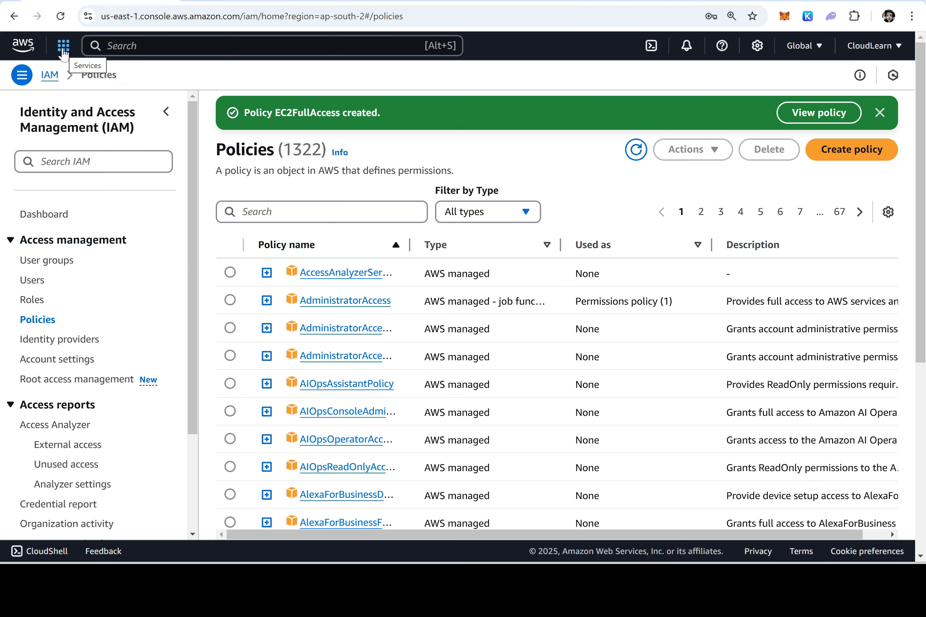
Start a new IAM user group and enter the group name EC2Admins
click(44, 265)
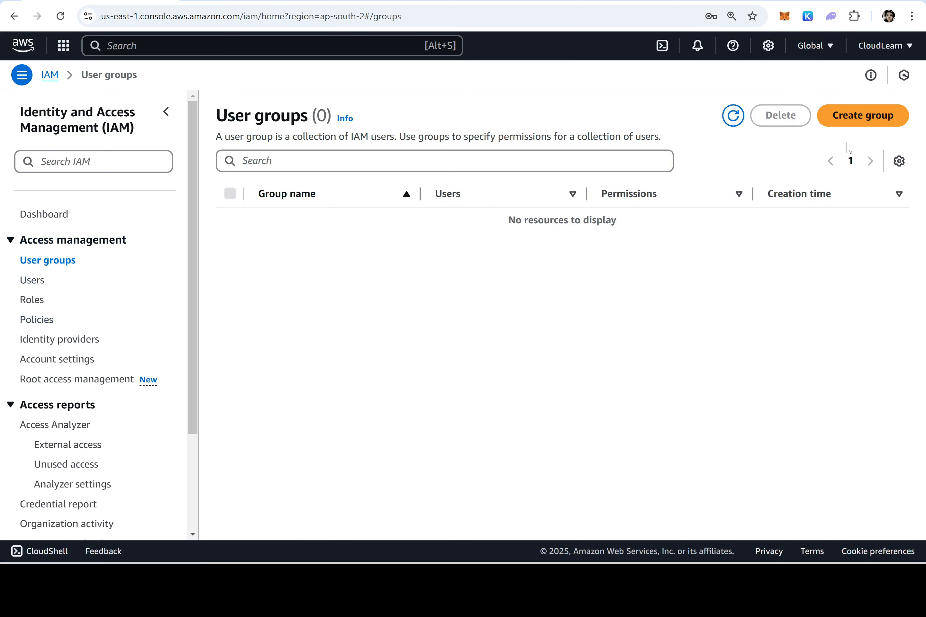
click(848, 124)
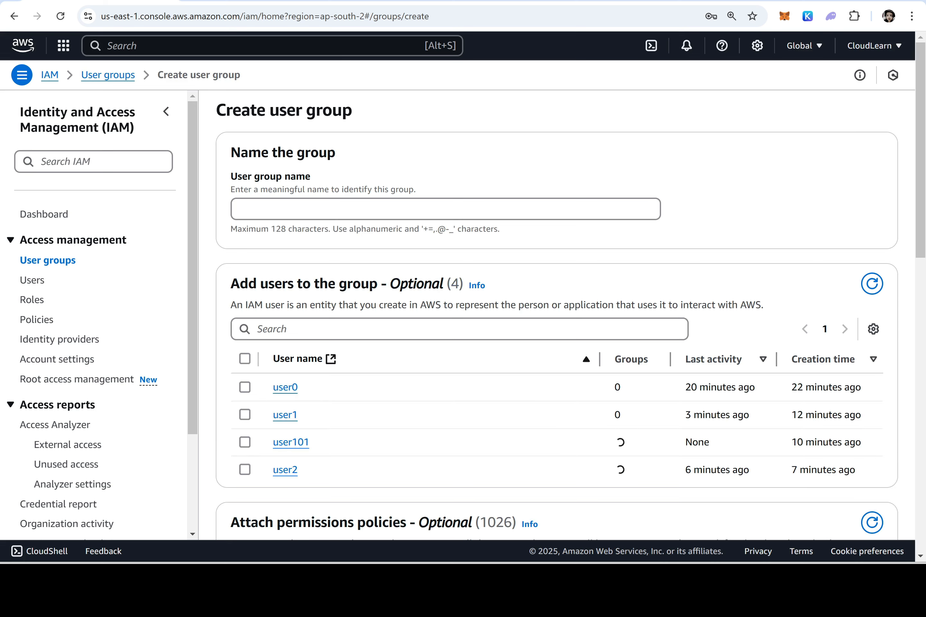
text(Ec2)
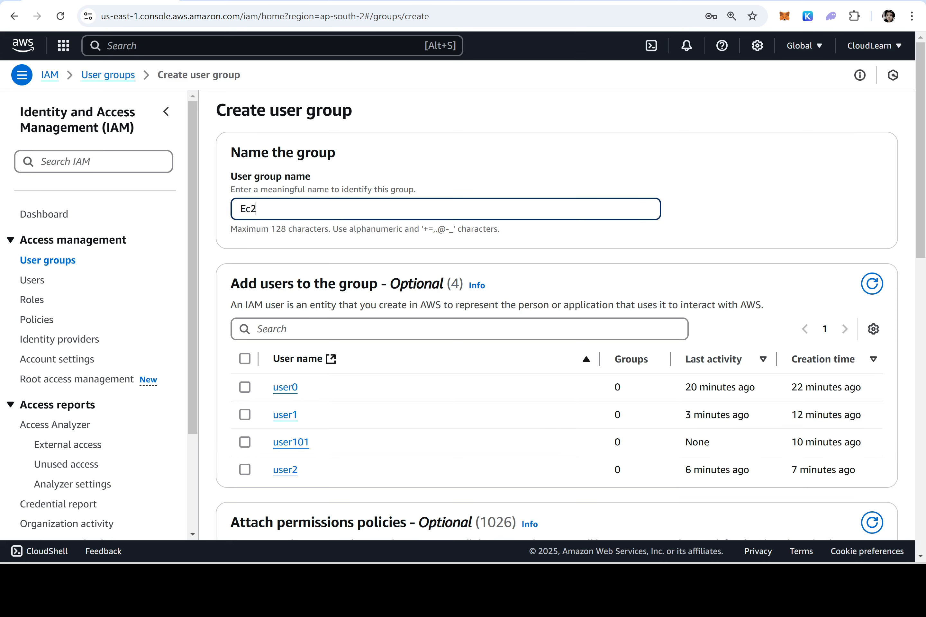
key(BackSpace)
key(BackSpace)
scroll(343, 249, down, 8)
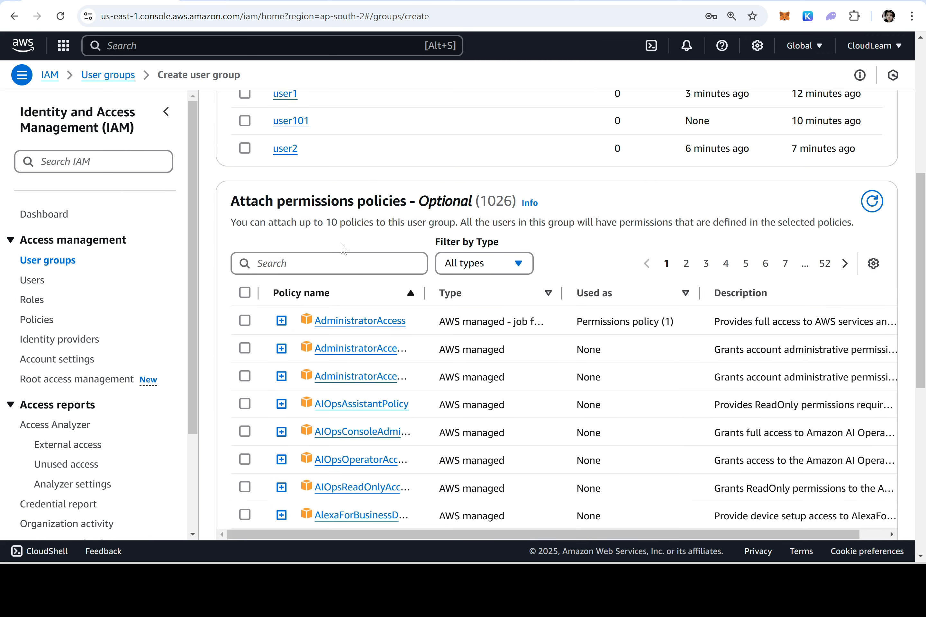
Attach the customer-managed EC2FullAccess policy and create the EC2Admins group
click(329, 263)
text(EC)
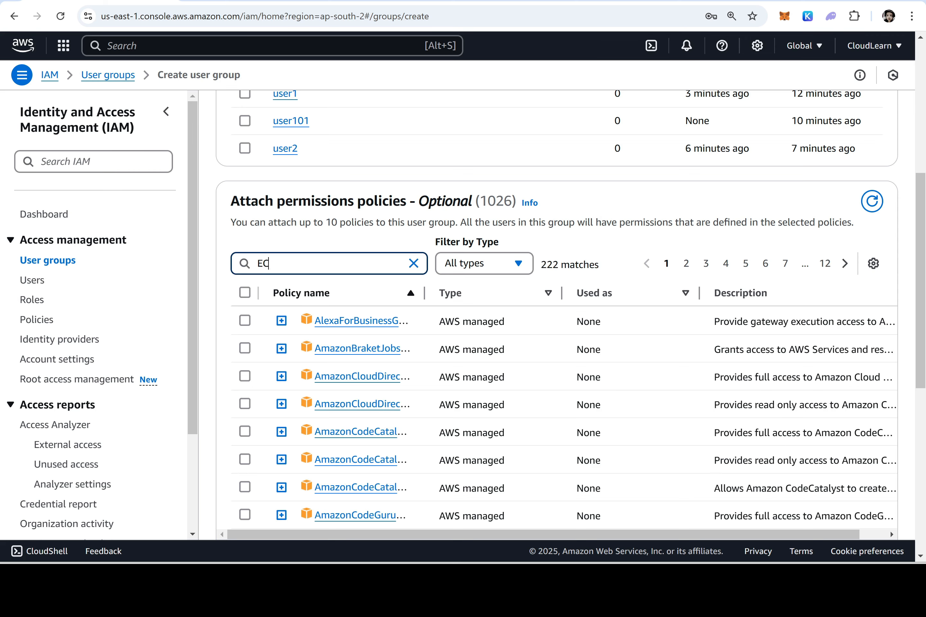
text(2)
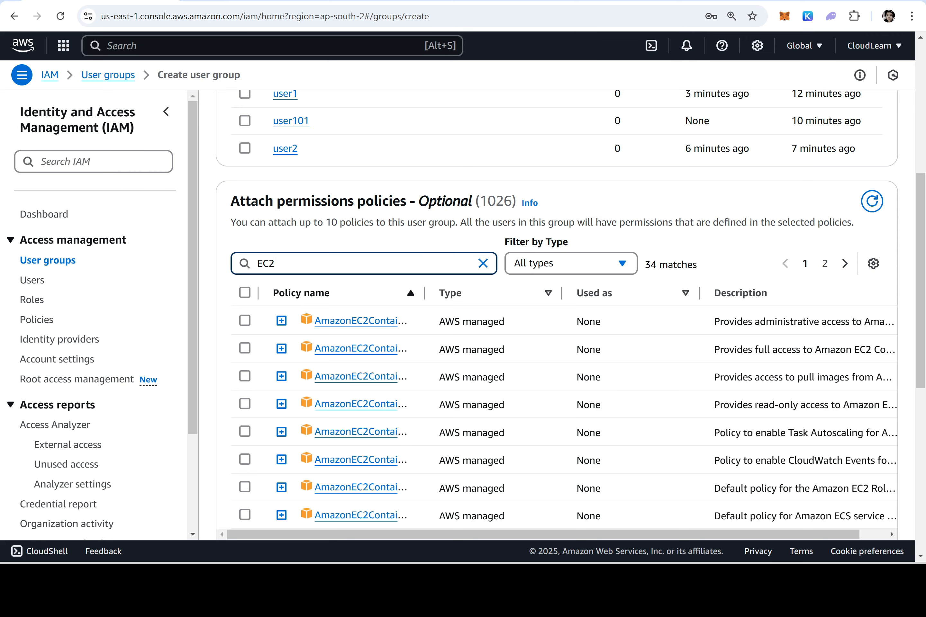
scroll(425, 385, down, 10)
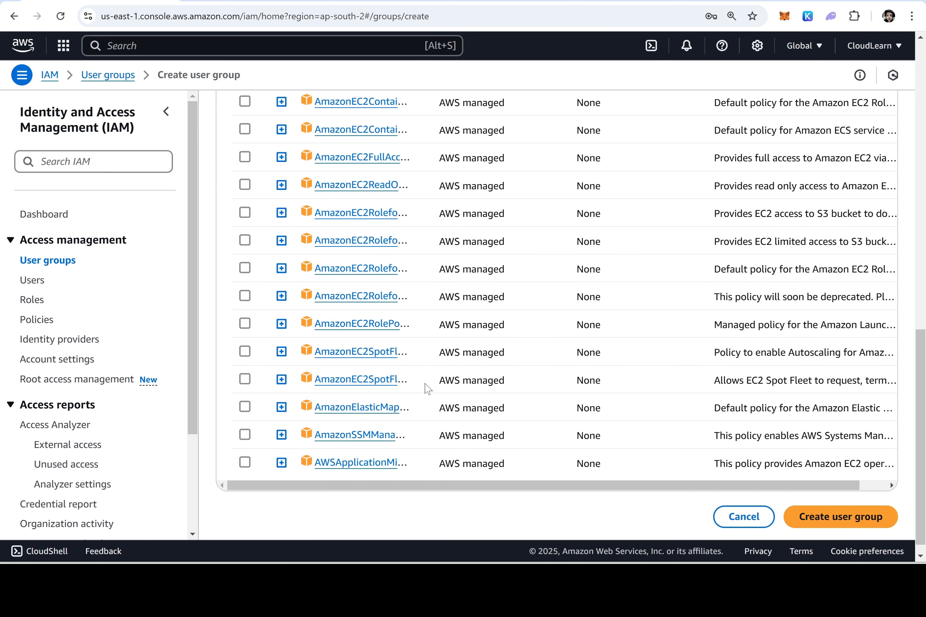
scroll(561, 394, up, 10)
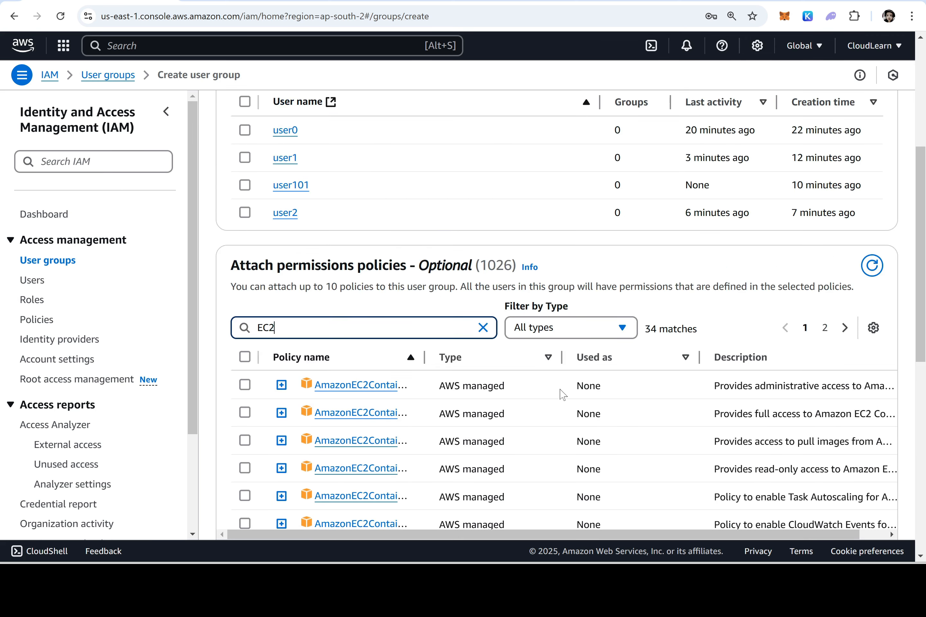
click(825, 328)
scroll(383, 355, down, 5)
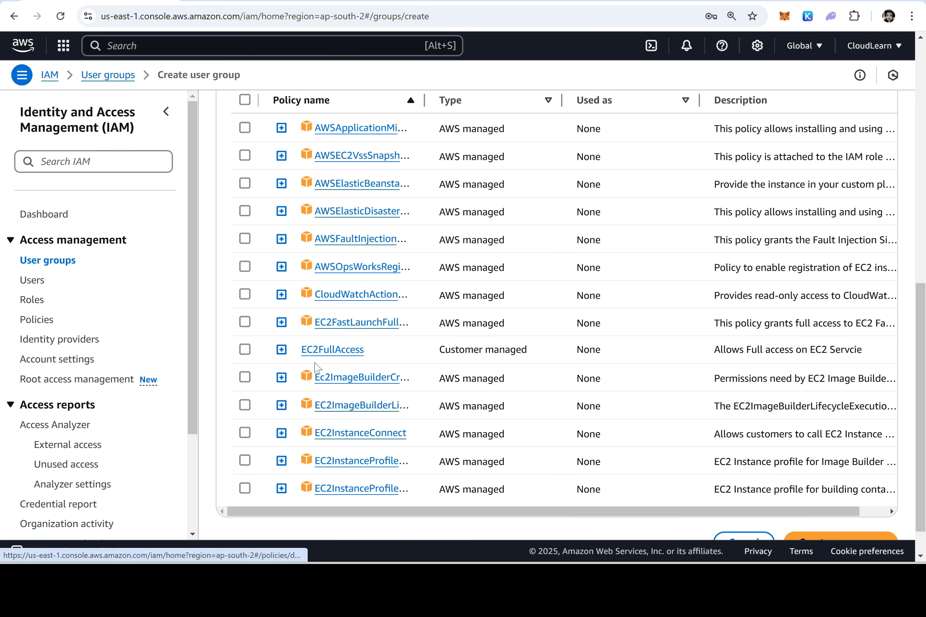
drag(380, 352, 287, 355)
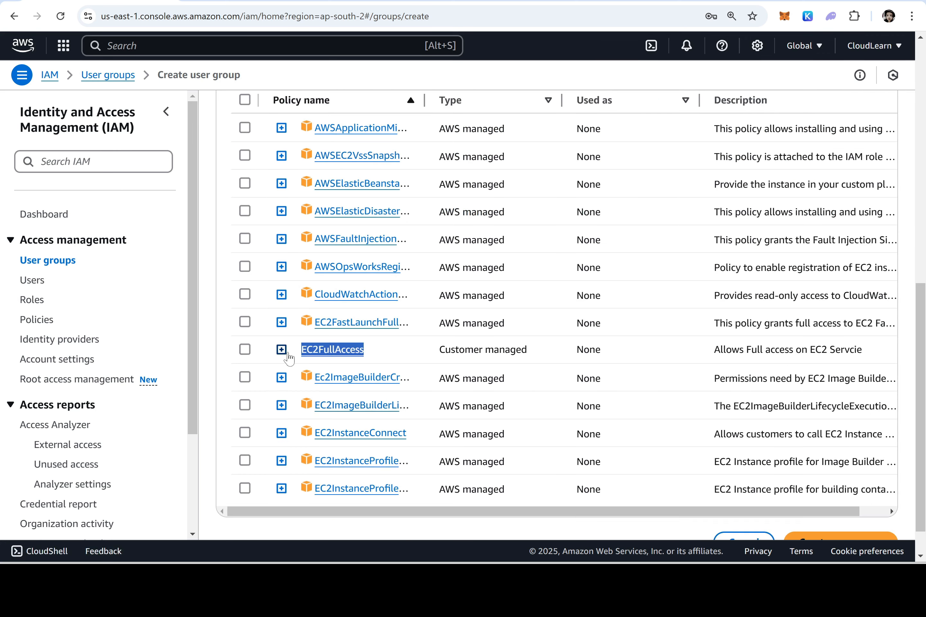
drag(534, 354, 430, 360)
click(244, 350)
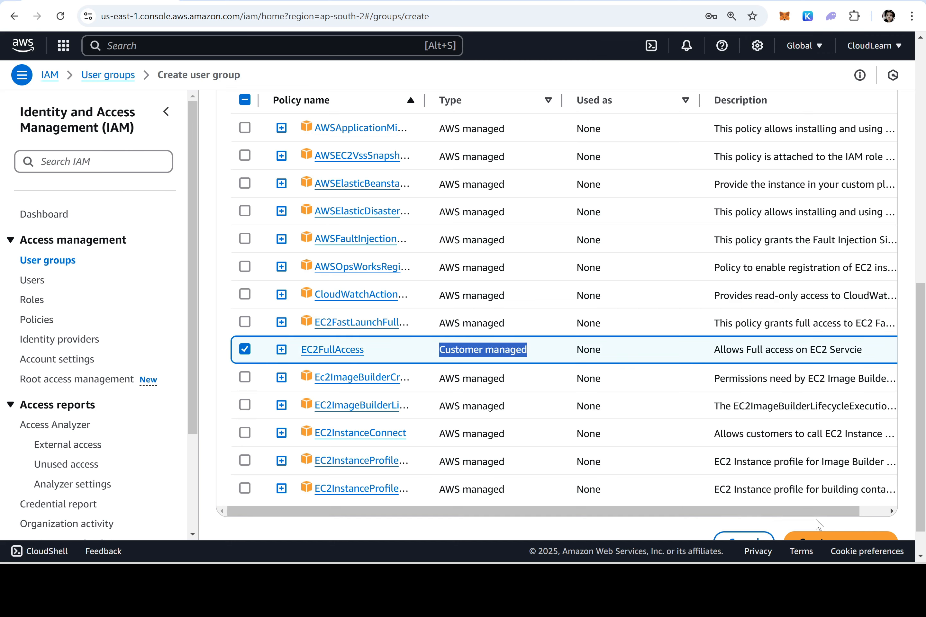
scroll(817, 525, down, 1)
click(838, 509)
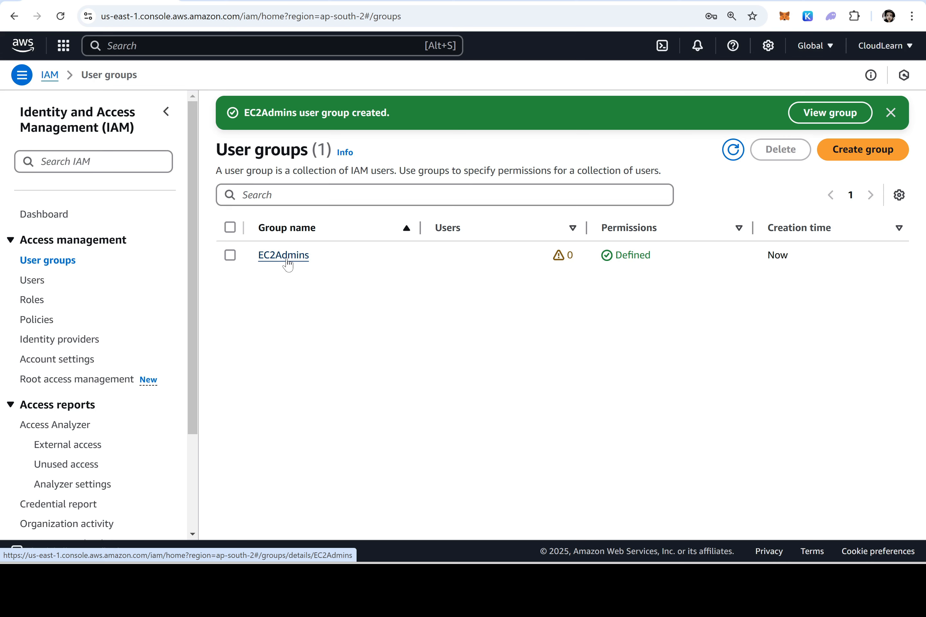
Confirm the EC2Admins group has EC2FullAccess attached, then go to IAM Users
click(286, 260)
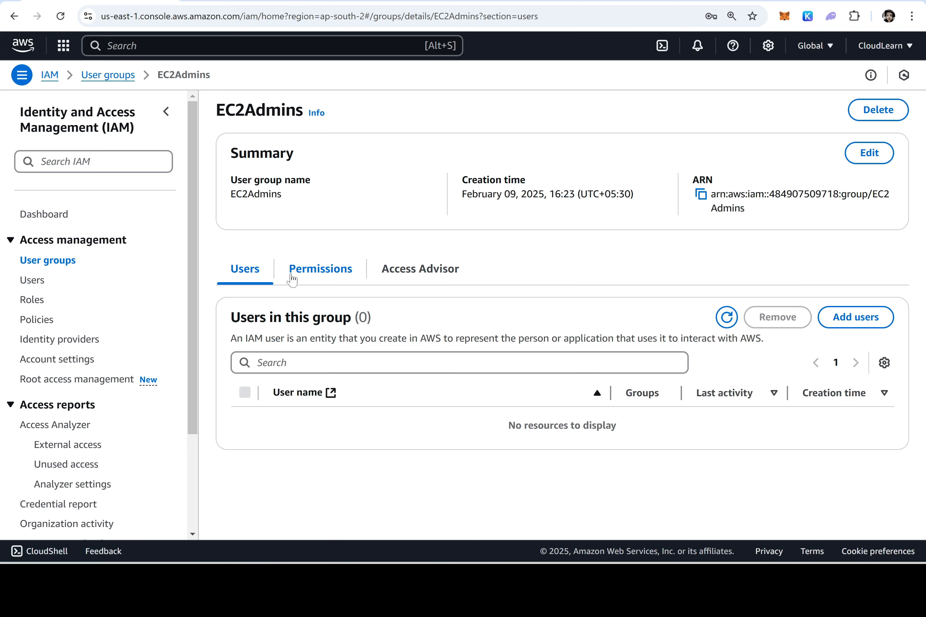
click(327, 272)
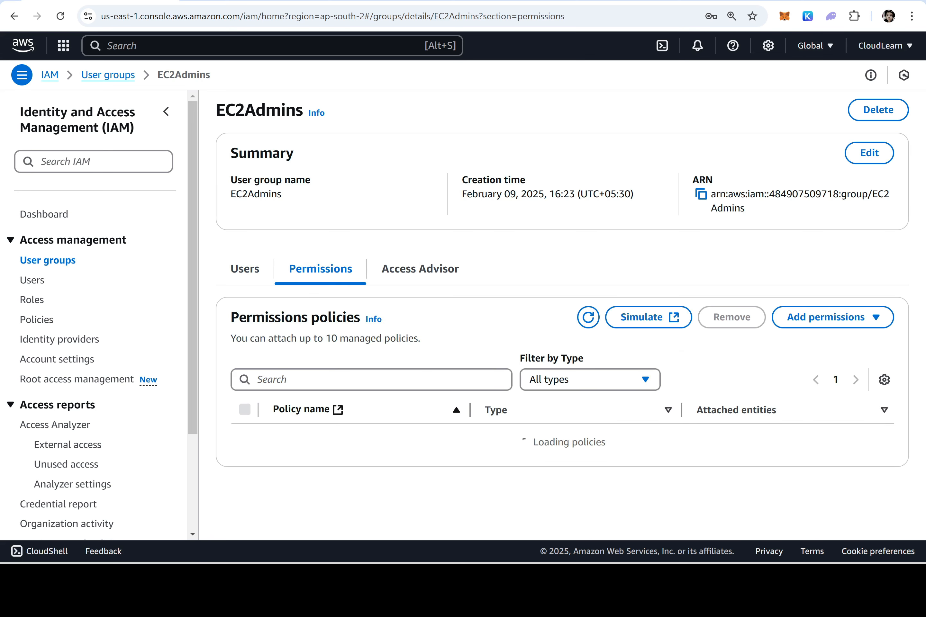
drag(384, 446, 299, 453)
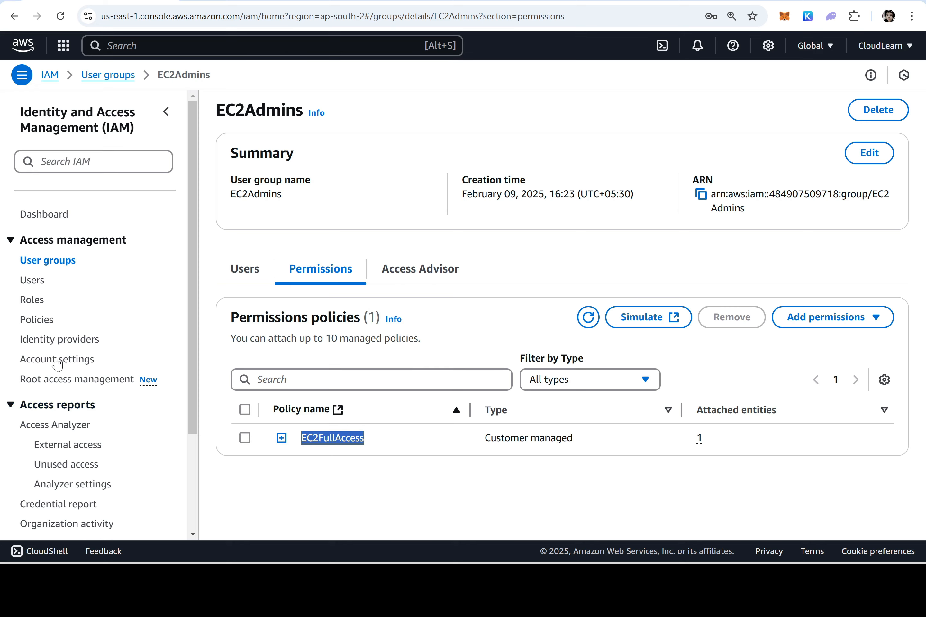
click(36, 281)
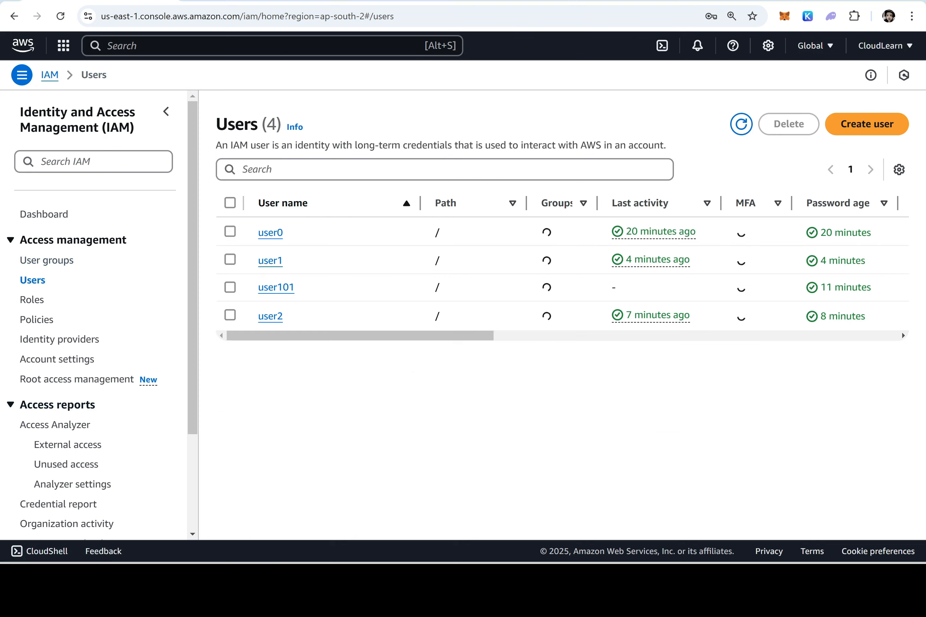
Start IAM user user3 with console access and a custom password, no forced reset
key(alt+Tab)
drag(351, 354, 308, 354)
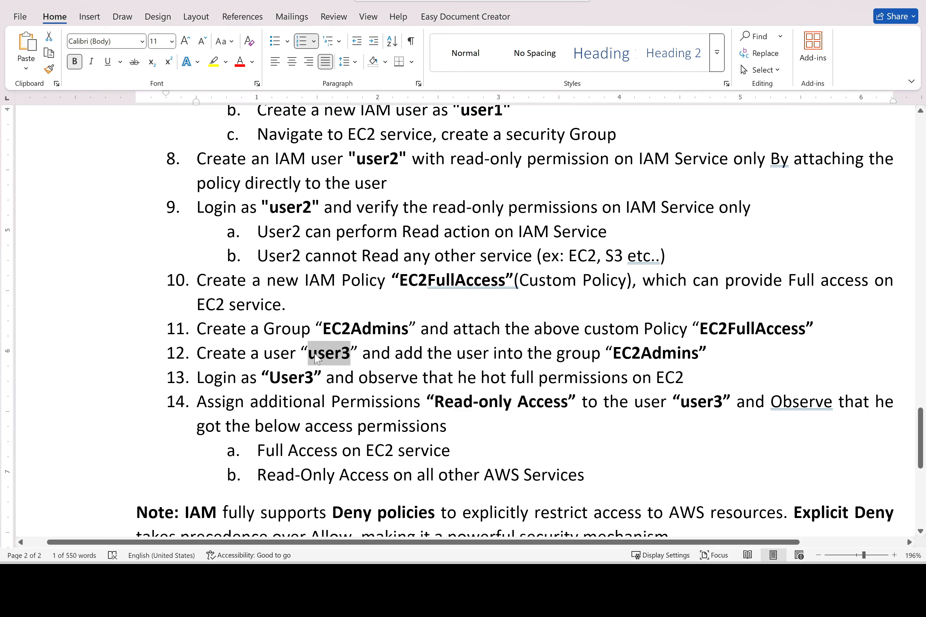
key(alt+Tab)
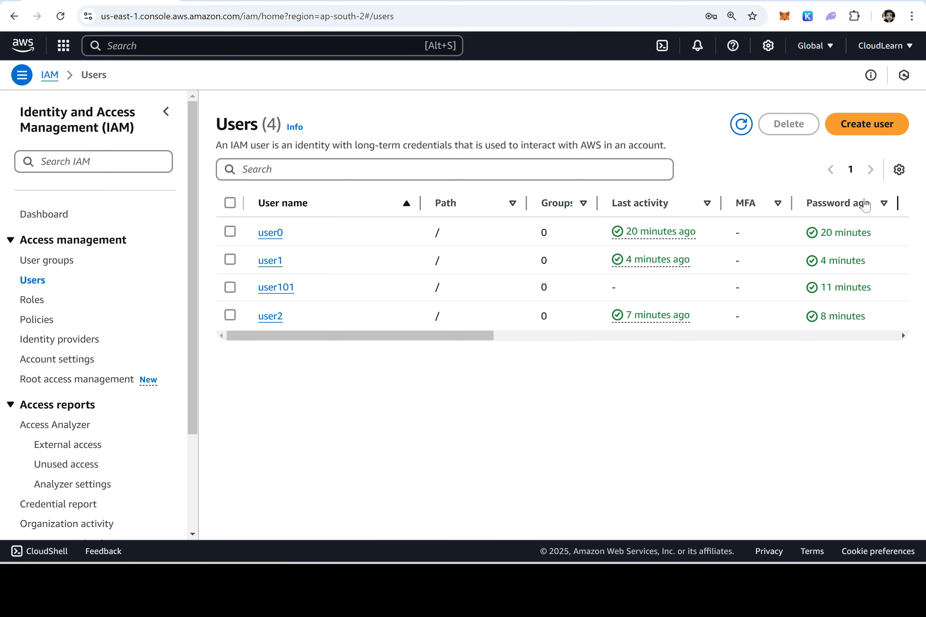
click(867, 124)
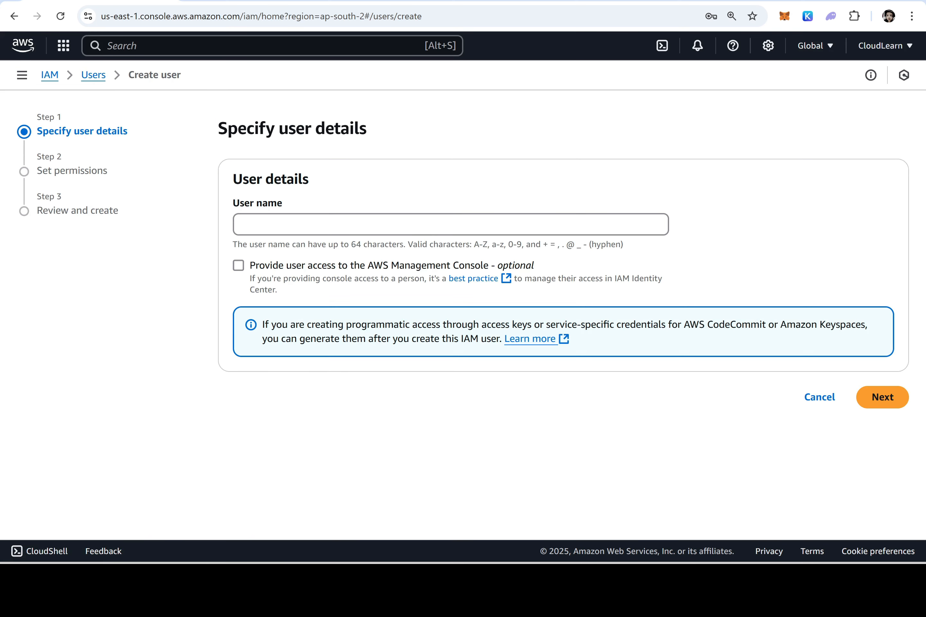
click(243, 224)
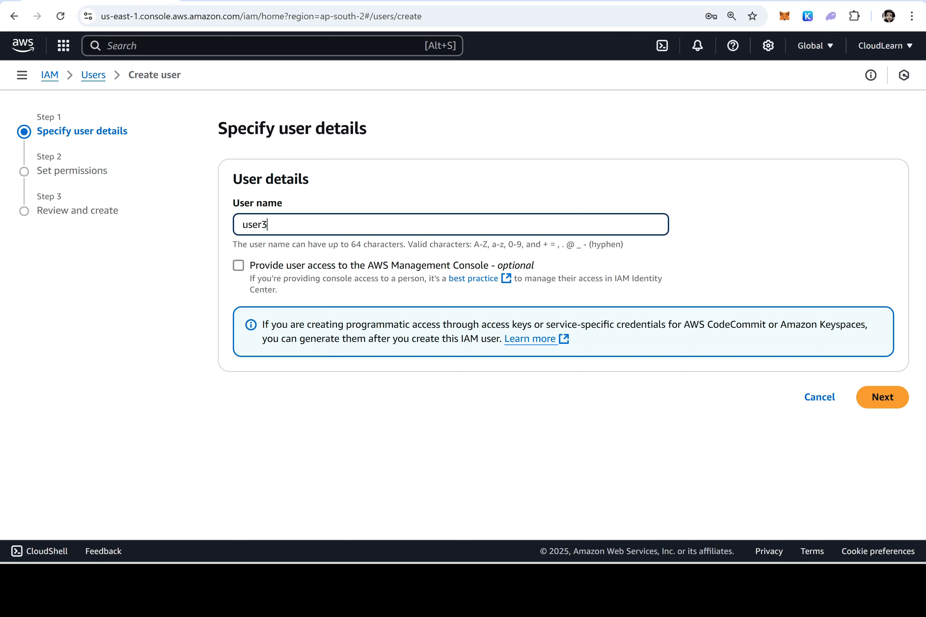
click(239, 265)
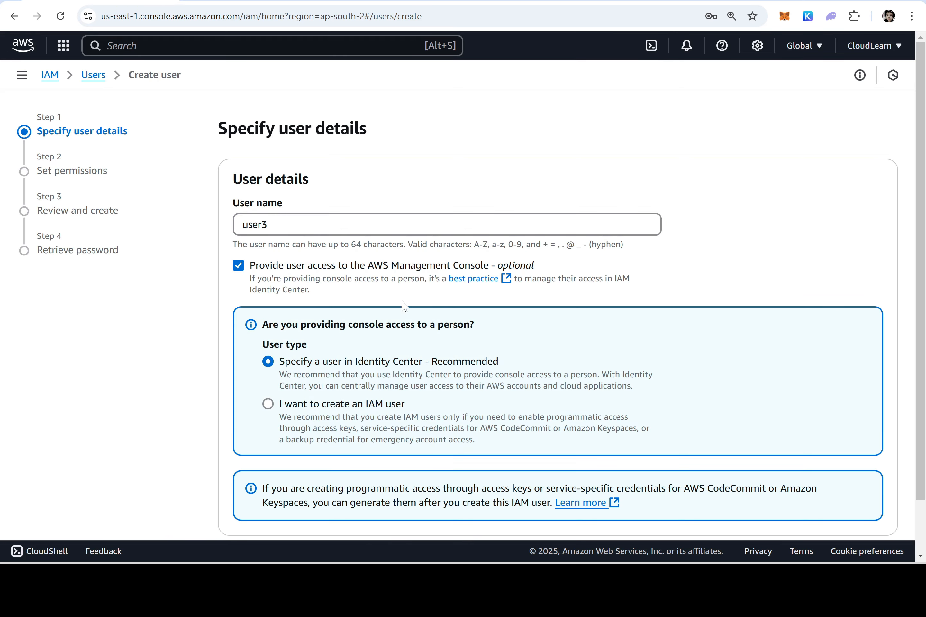
click(341, 404)
scroll(517, 320, down, 6)
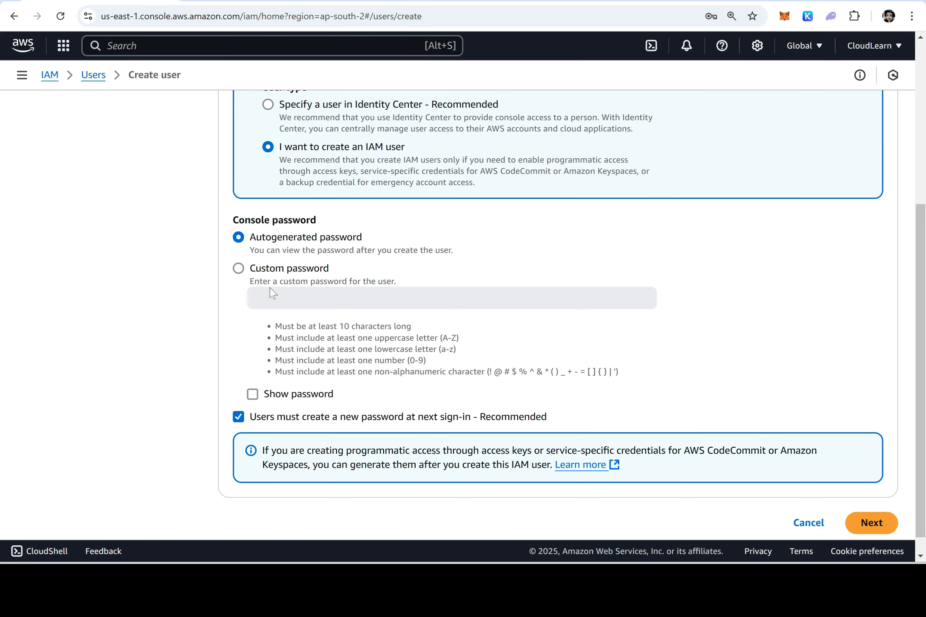
click(283, 269)
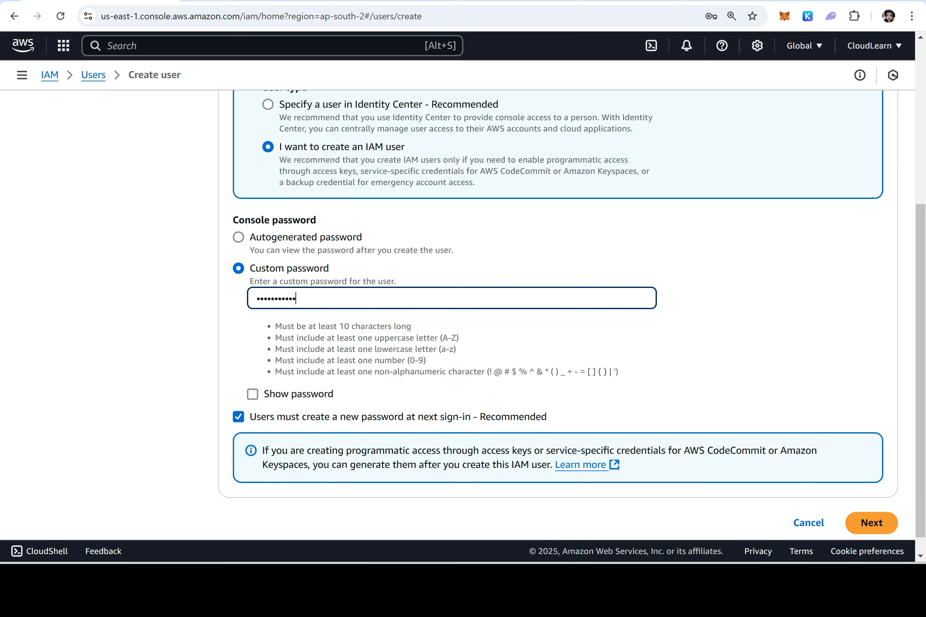
click(298, 414)
click(876, 525)
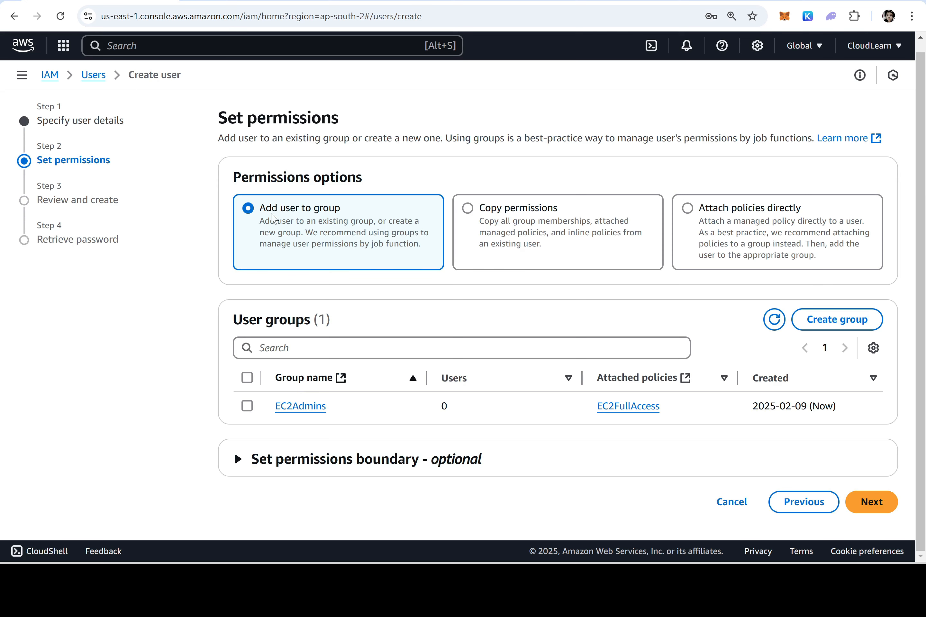
Add user3 to the EC2Admins group, create the user, and return to the Users list
drag(347, 212, 268, 215)
click(247, 406)
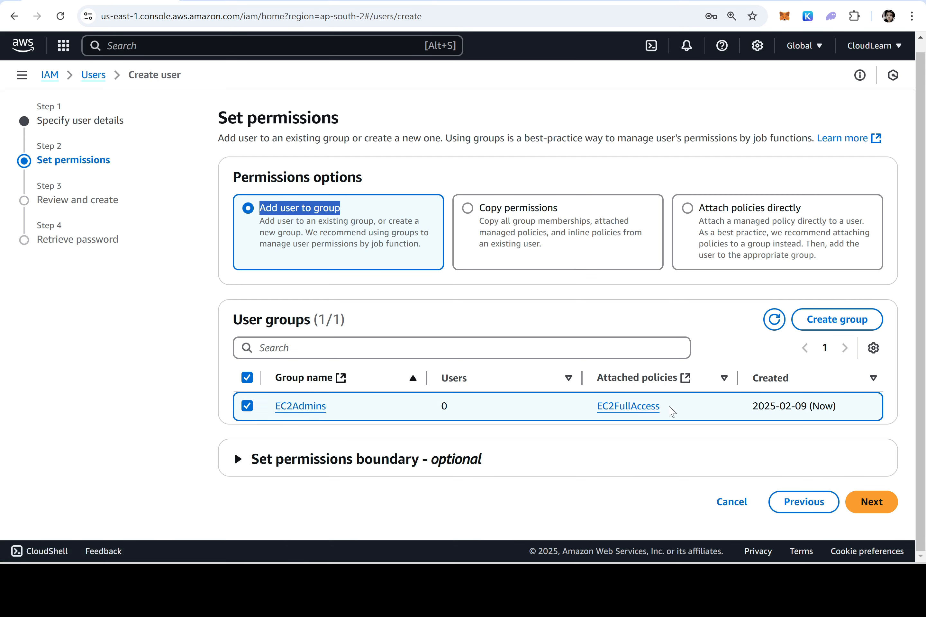
drag(668, 410, 593, 412)
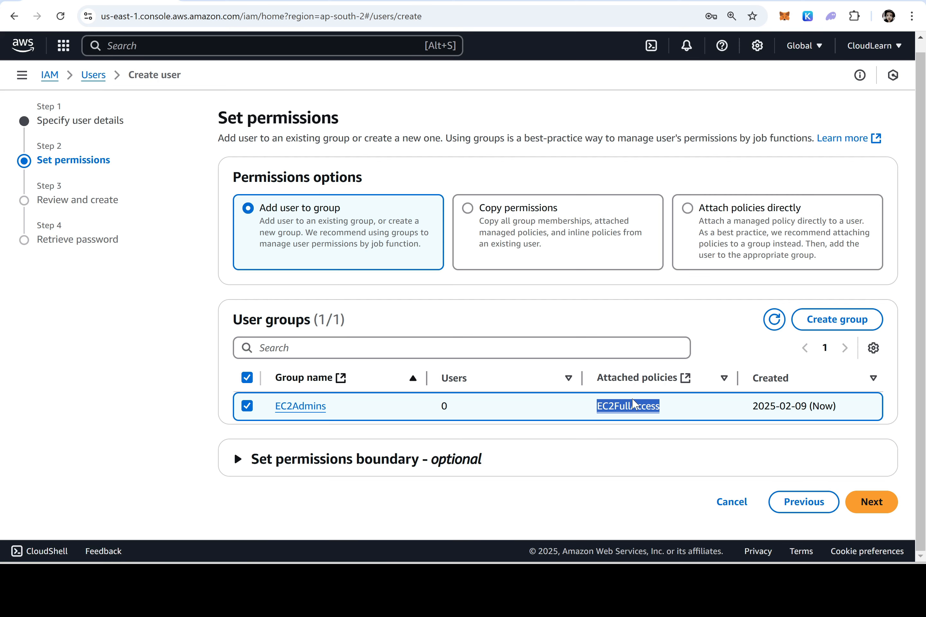
click(879, 501)
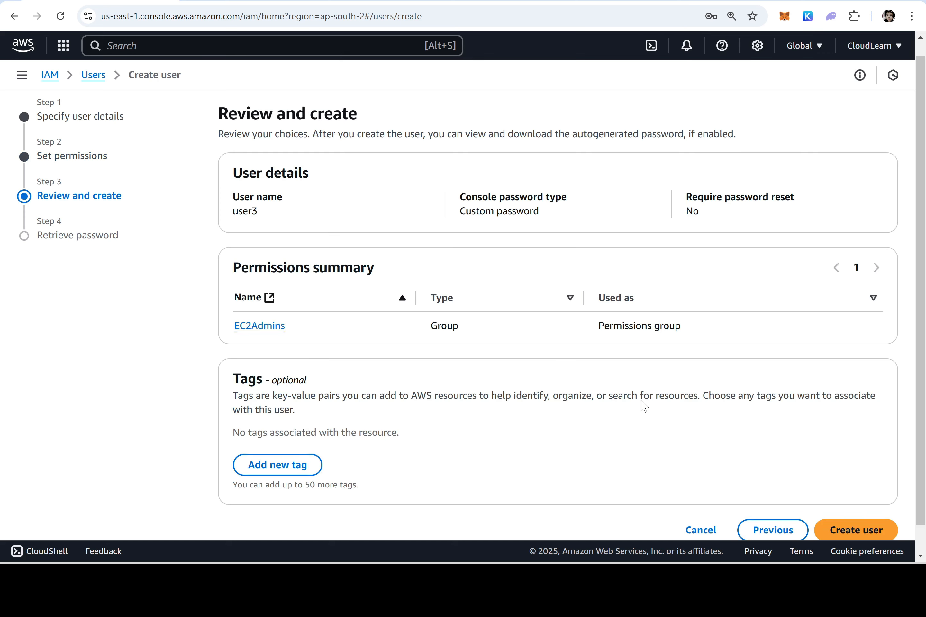
scroll(644, 406, down, 1)
click(843, 500)
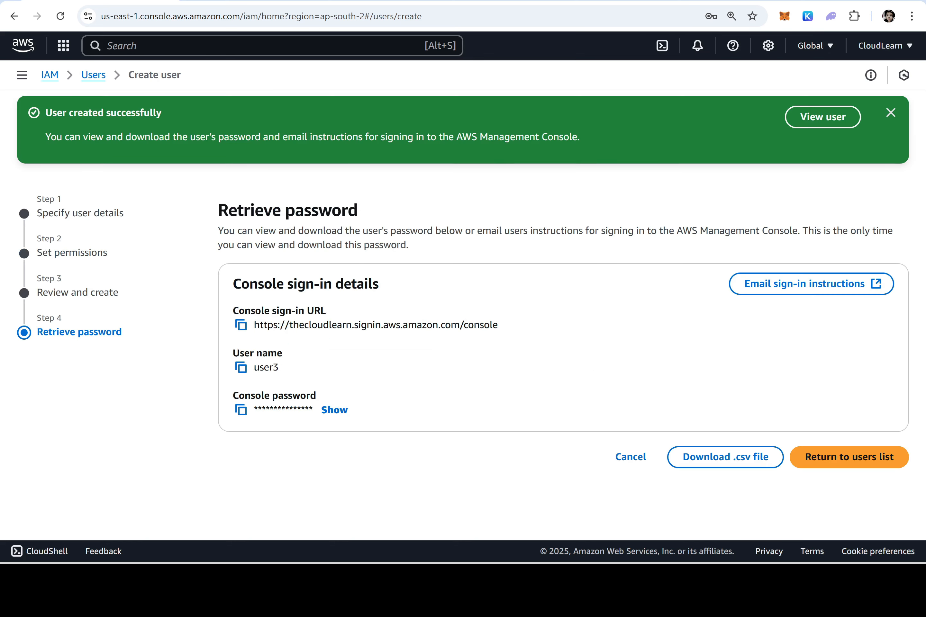
click(836, 463)
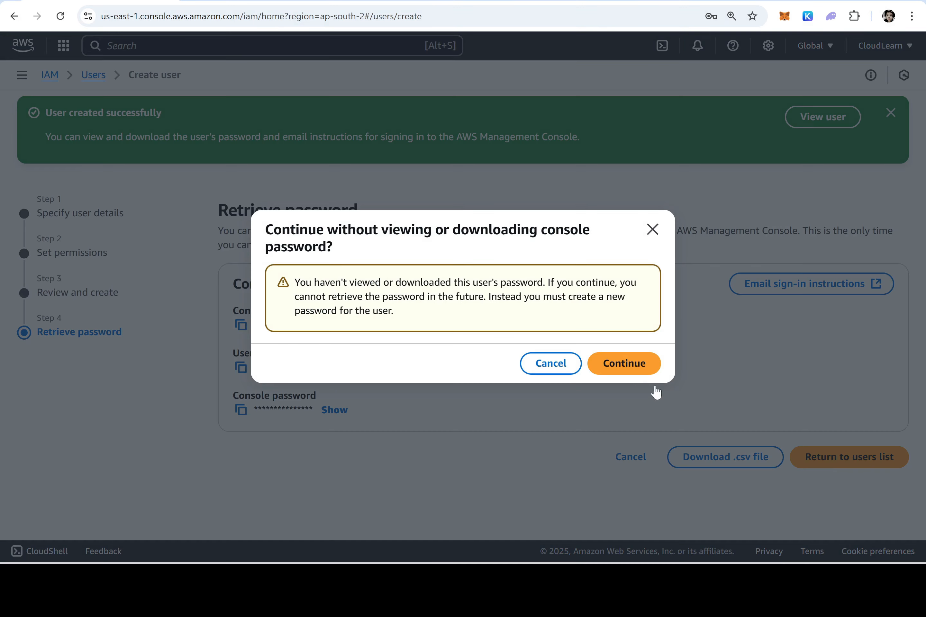
click(624, 367)
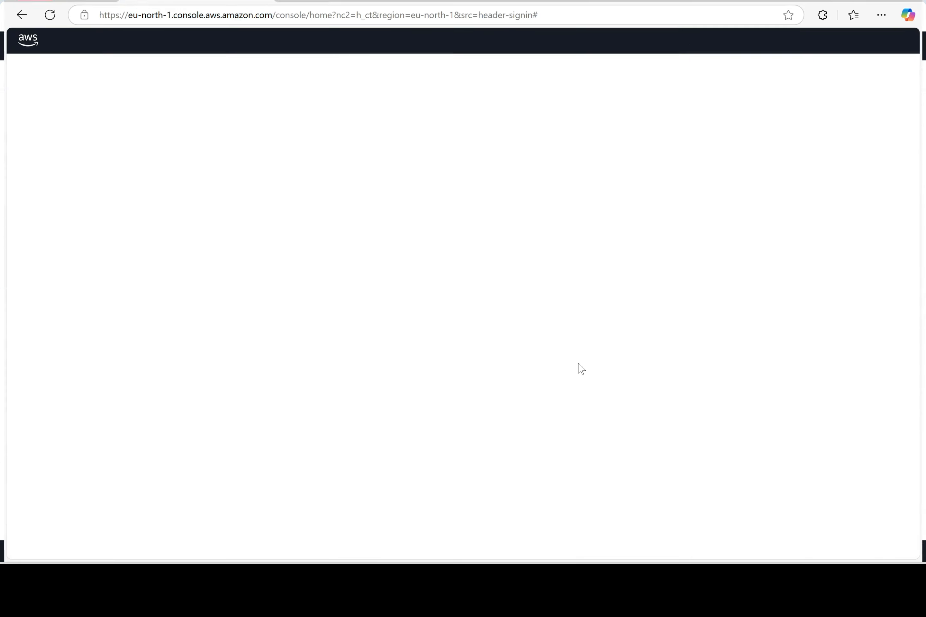
Sign out of user1 and sign in to the console as user3 with its password
click(885, 37)
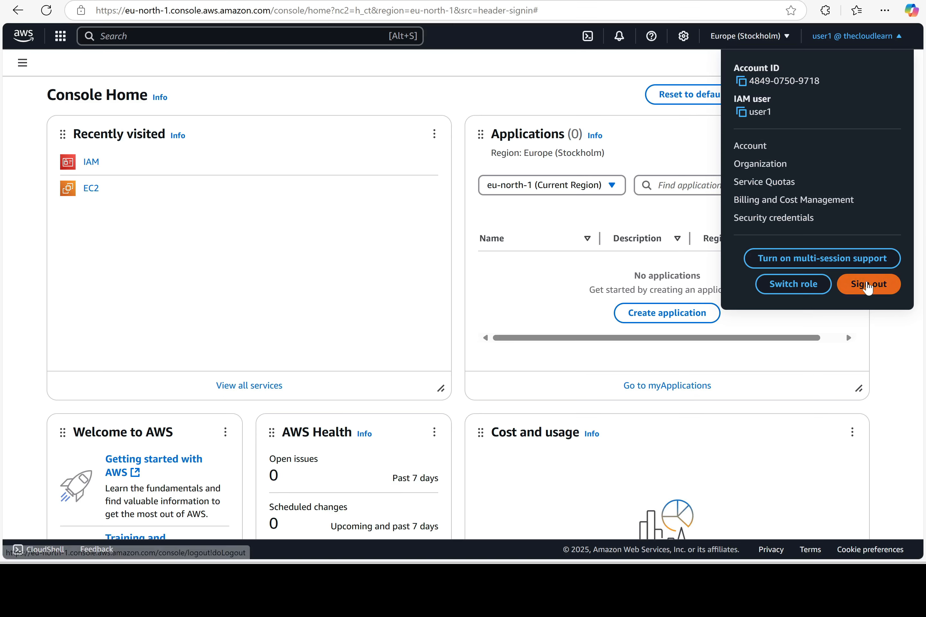
click(868, 285)
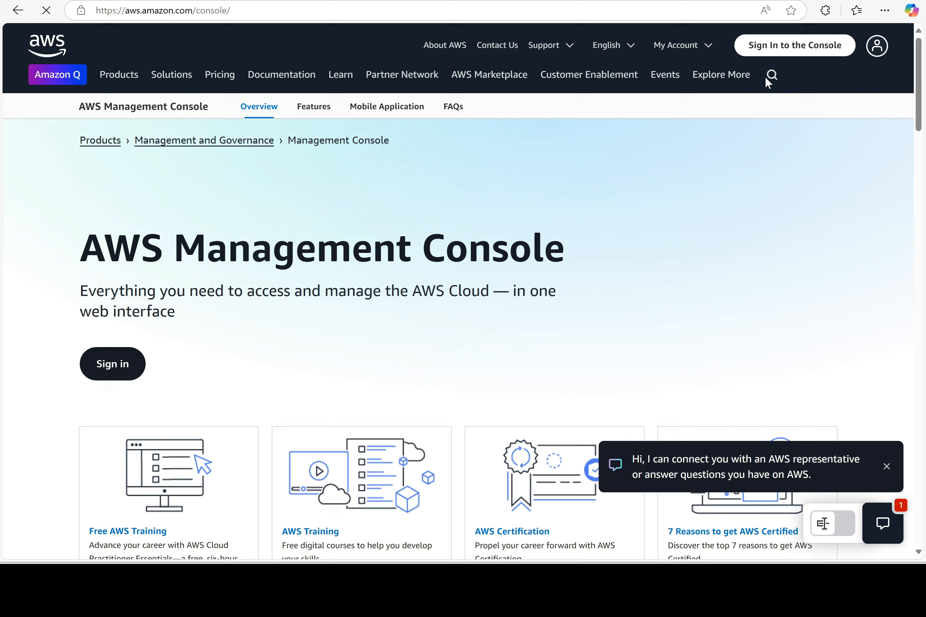
click(786, 52)
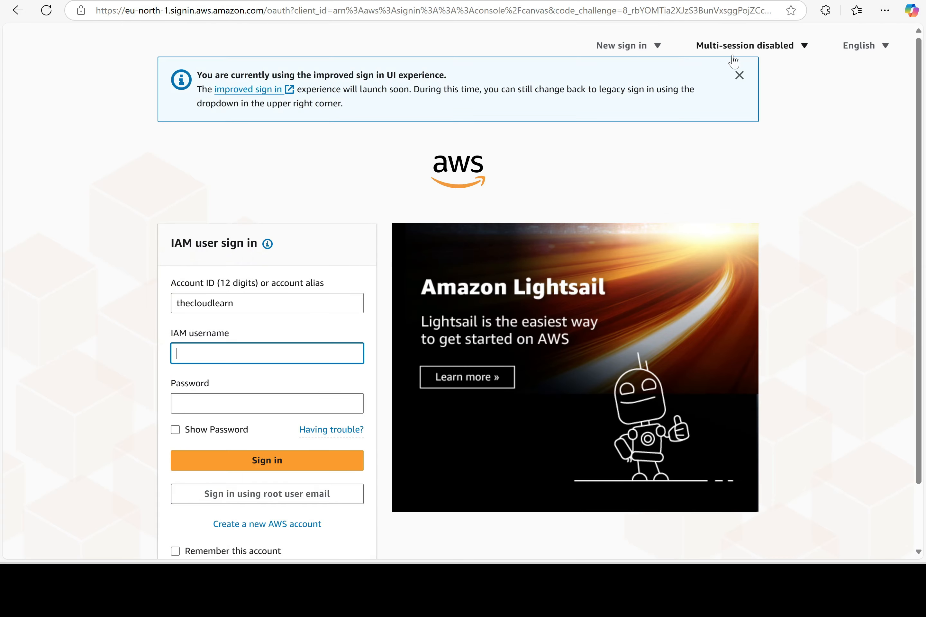
text(user3)
key(Tab)
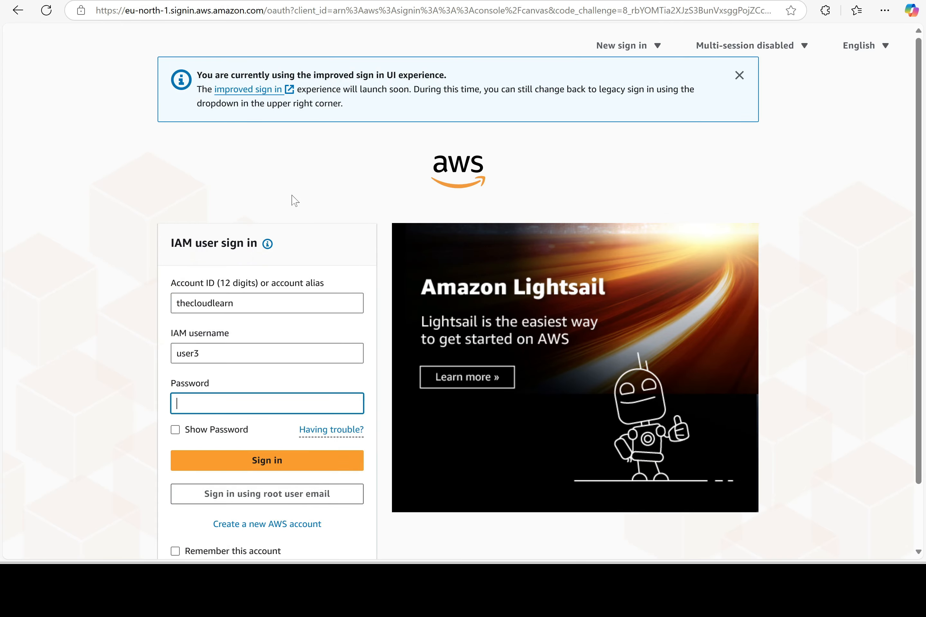
text(•)
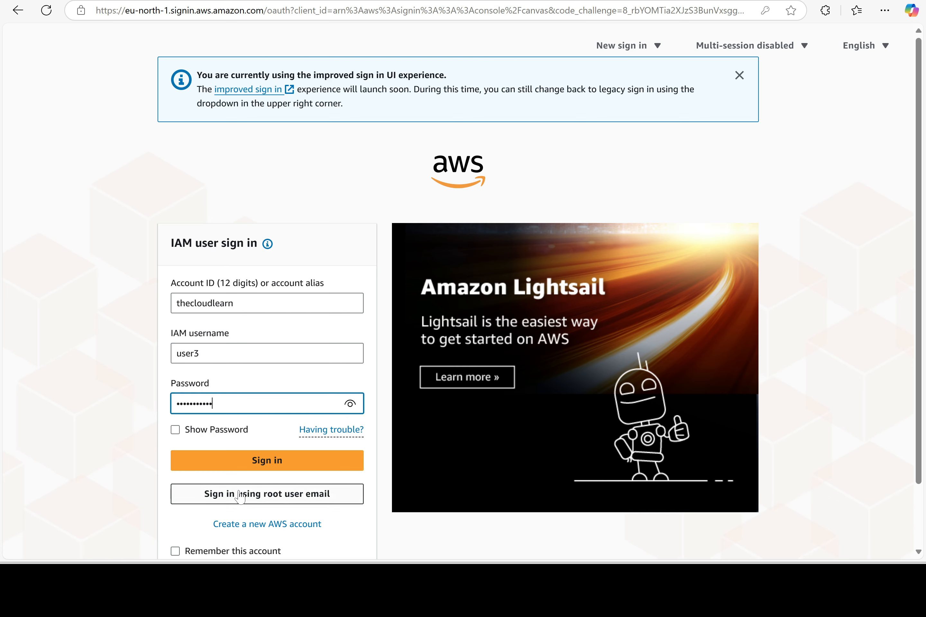
click(267, 465)
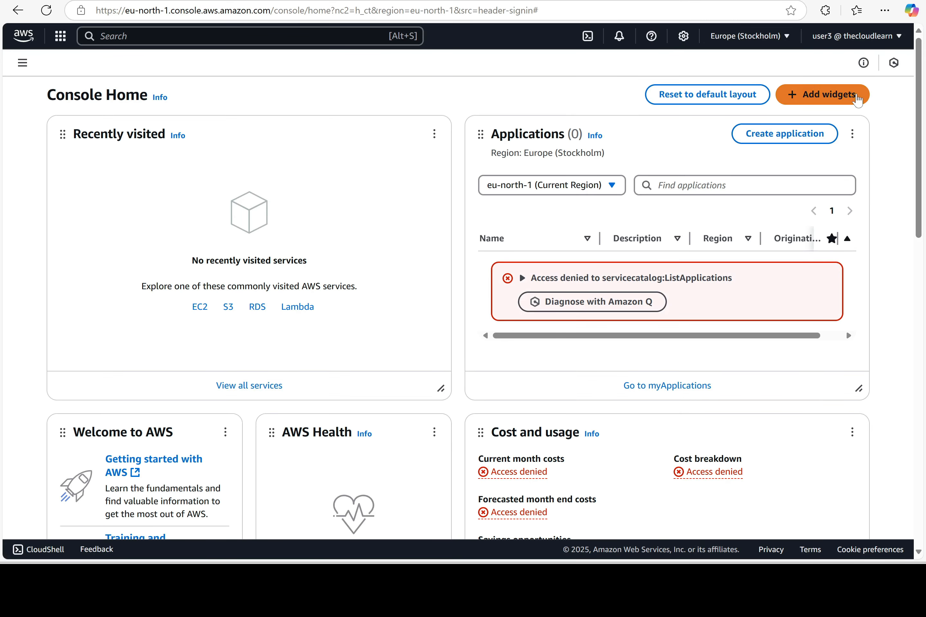
As user3, open IAM and try the Users, User groups and Policies pages, all access denied
click(223, 35)
text(IAM)
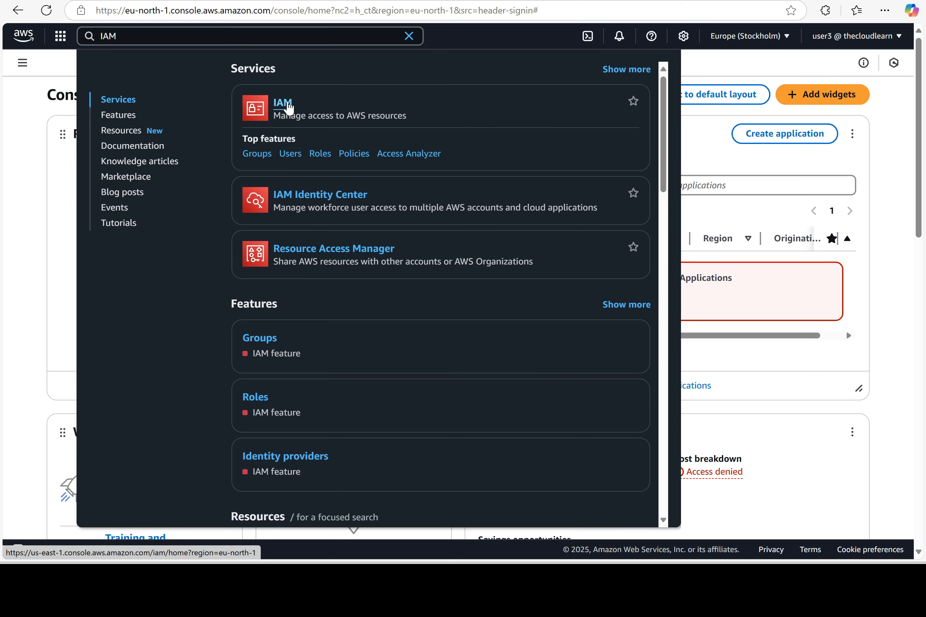
click(285, 105)
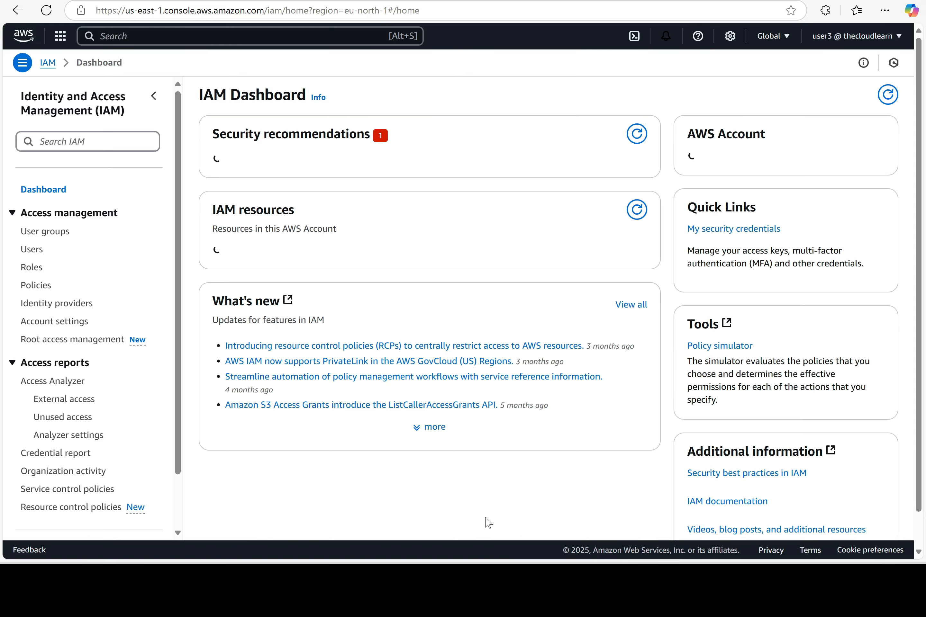
click(27, 251)
click(47, 234)
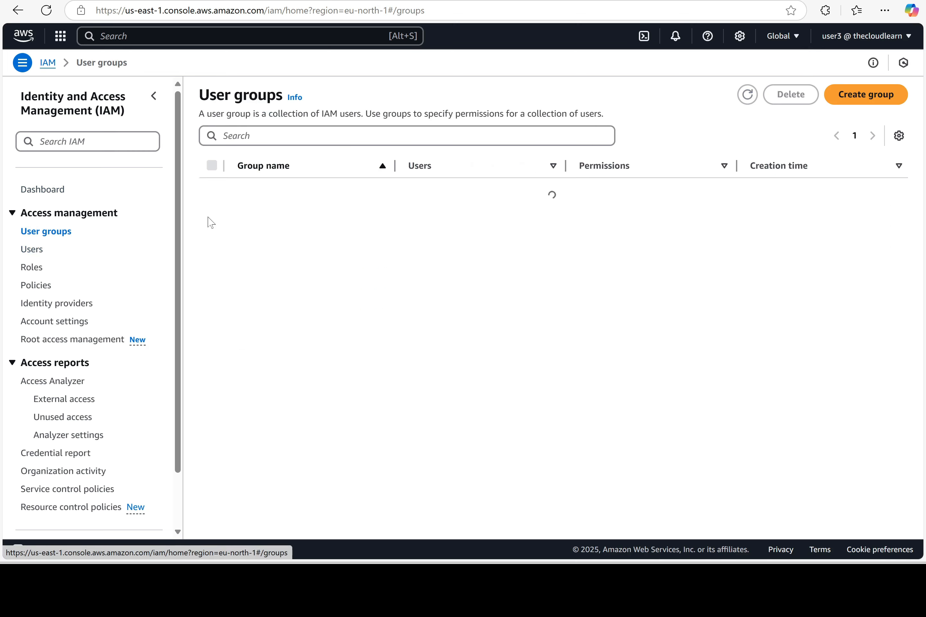
click(45, 295)
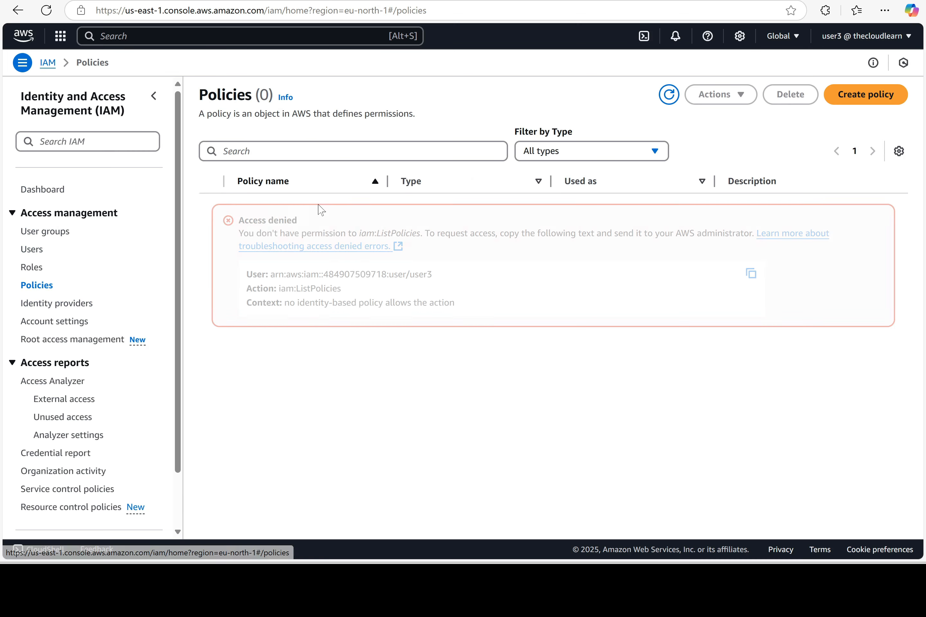
click(160, 36)
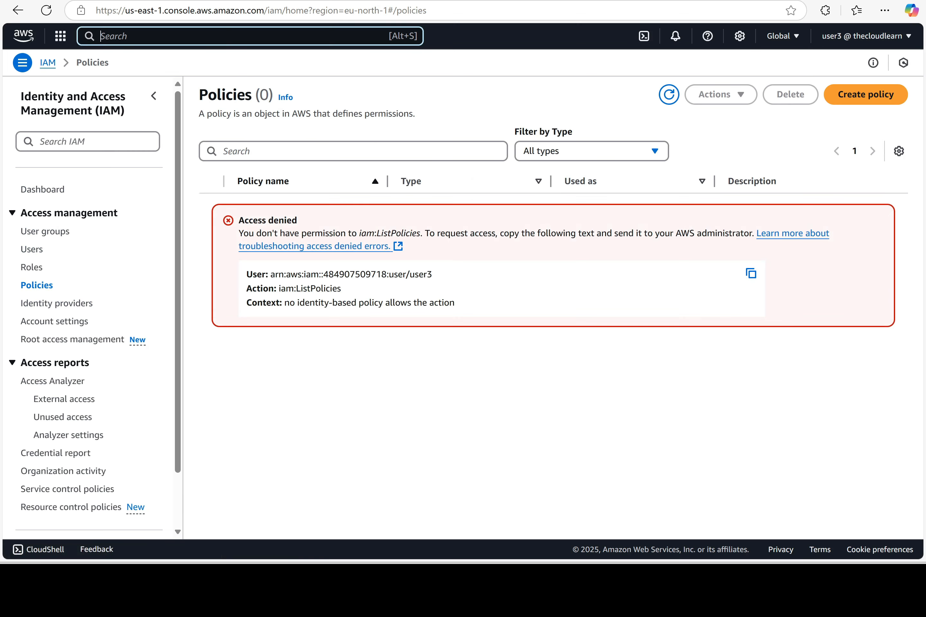
Search for EC2 and open its Security Groups list
text(EC2)
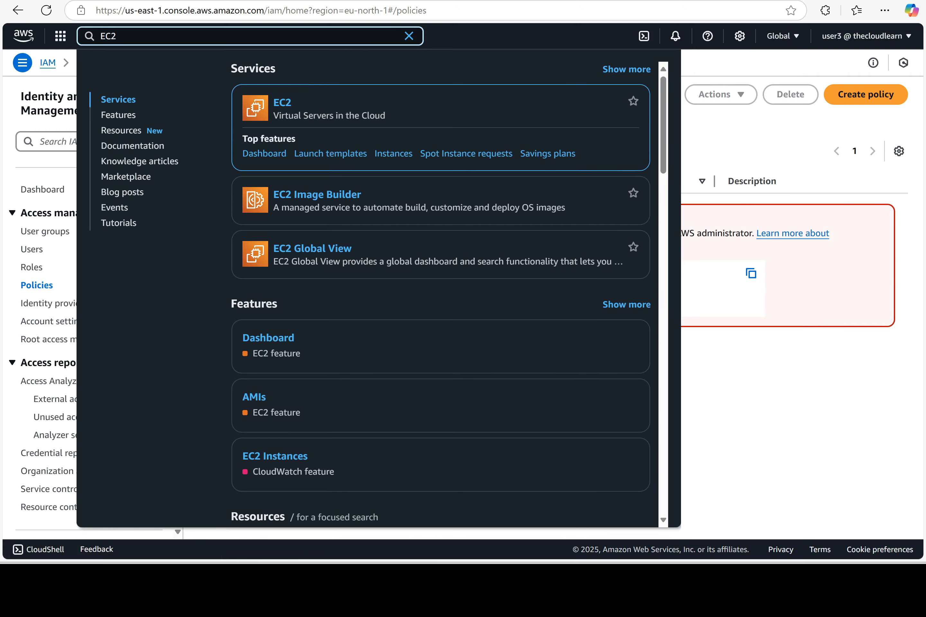
click(282, 102)
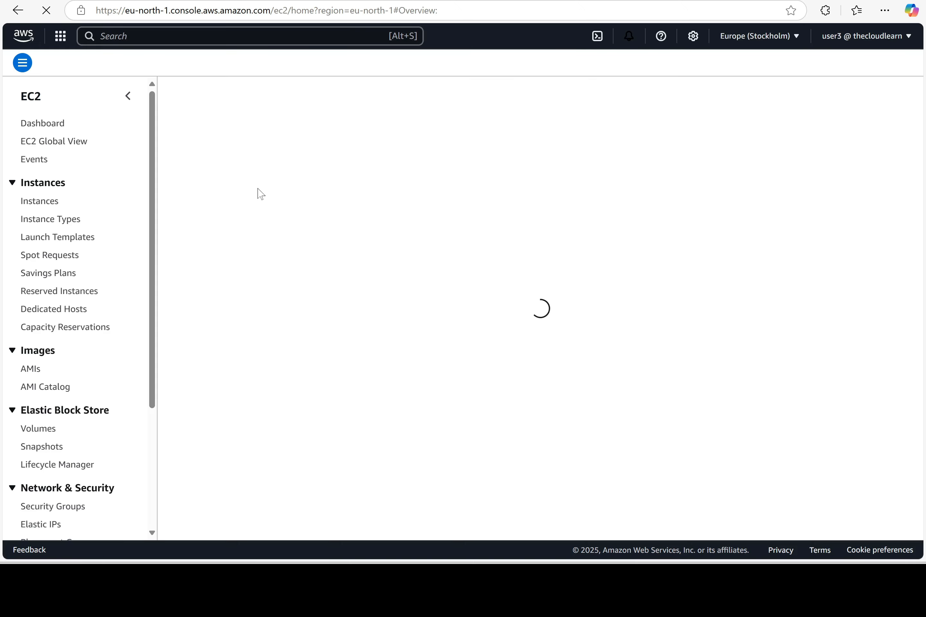
scroll(64, 318, down, 5)
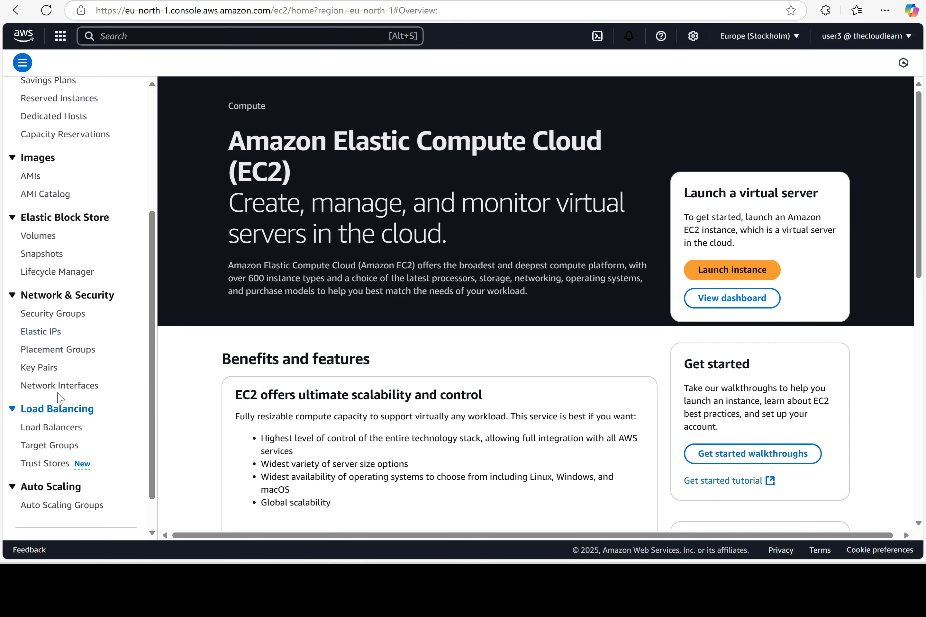
click(68, 316)
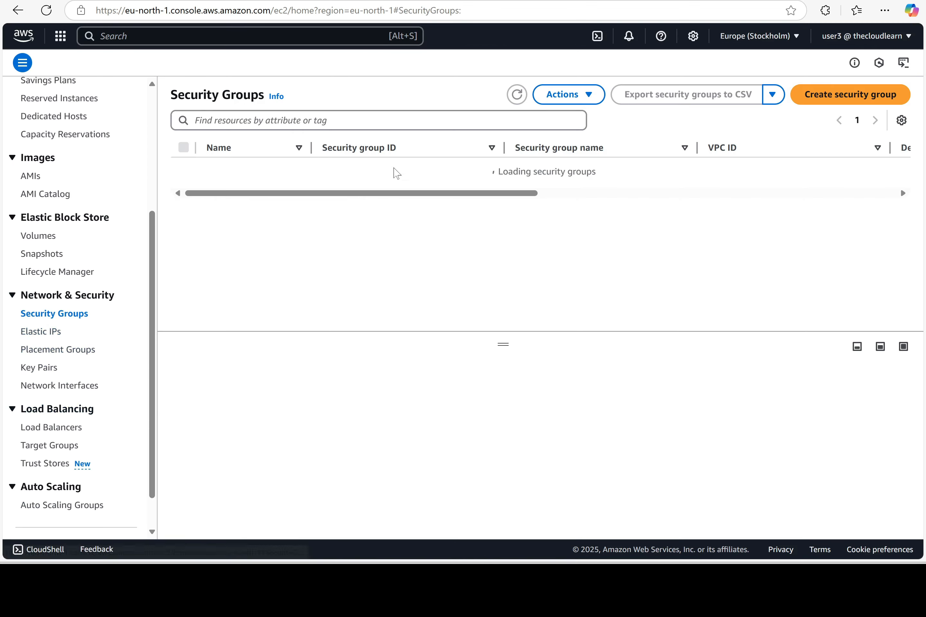
Create security group test2 with description Test2 and return to the Security Groups list
click(852, 100)
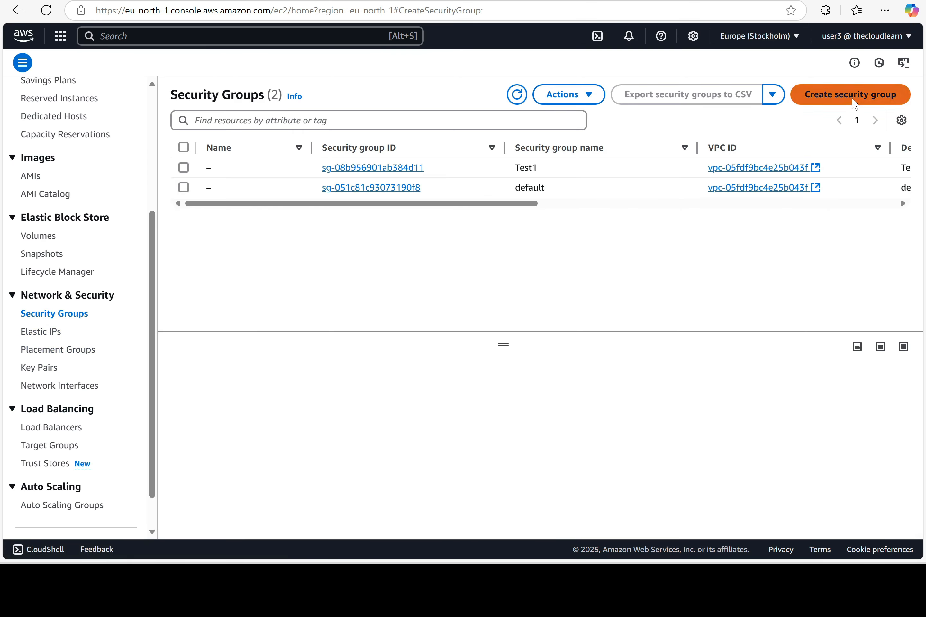
click(240, 190)
text(te)
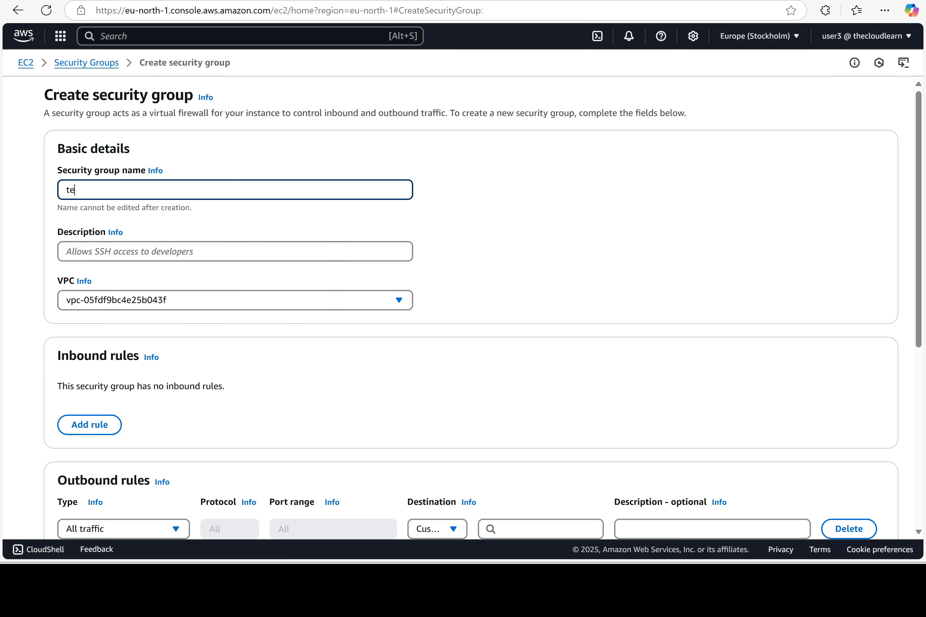
key(Tab)
key(Tab)
text(T)
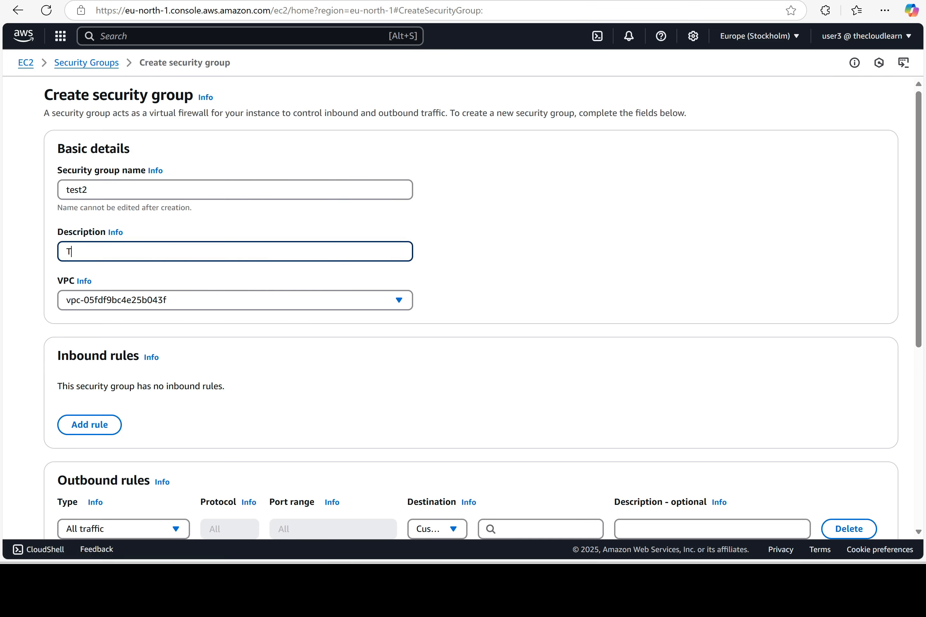
scroll(501, 360, down, 8)
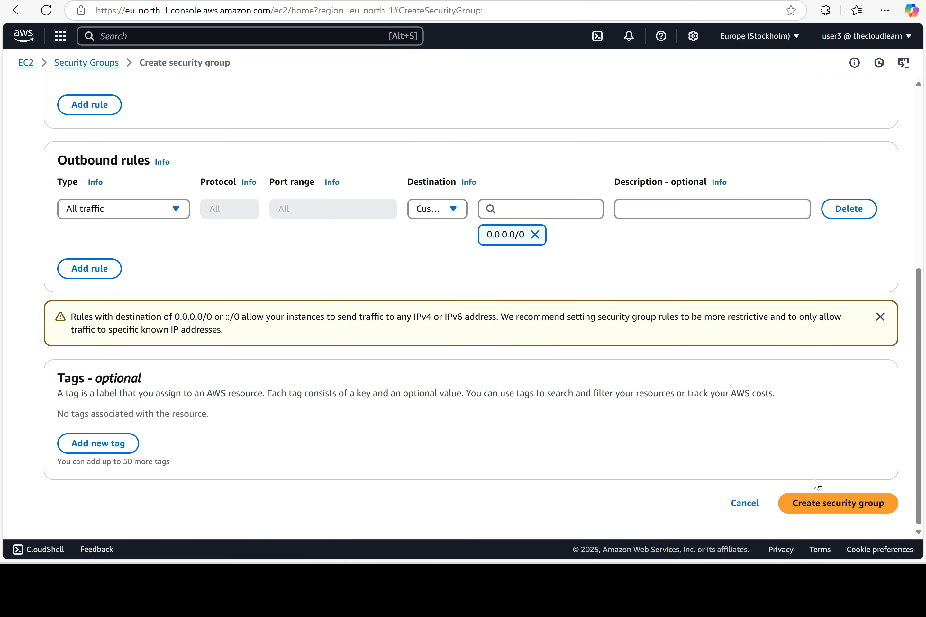
click(819, 506)
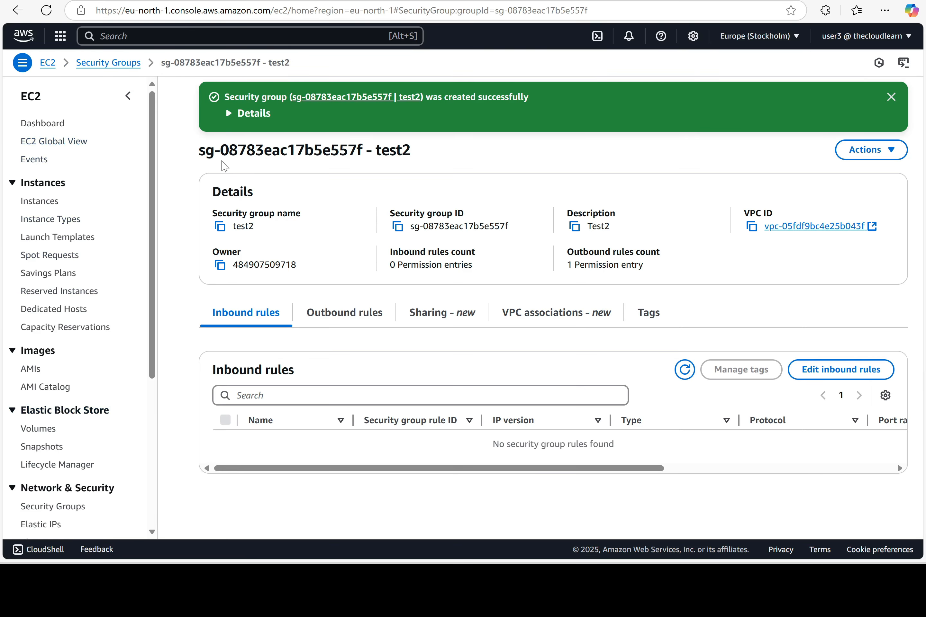
click(891, 97)
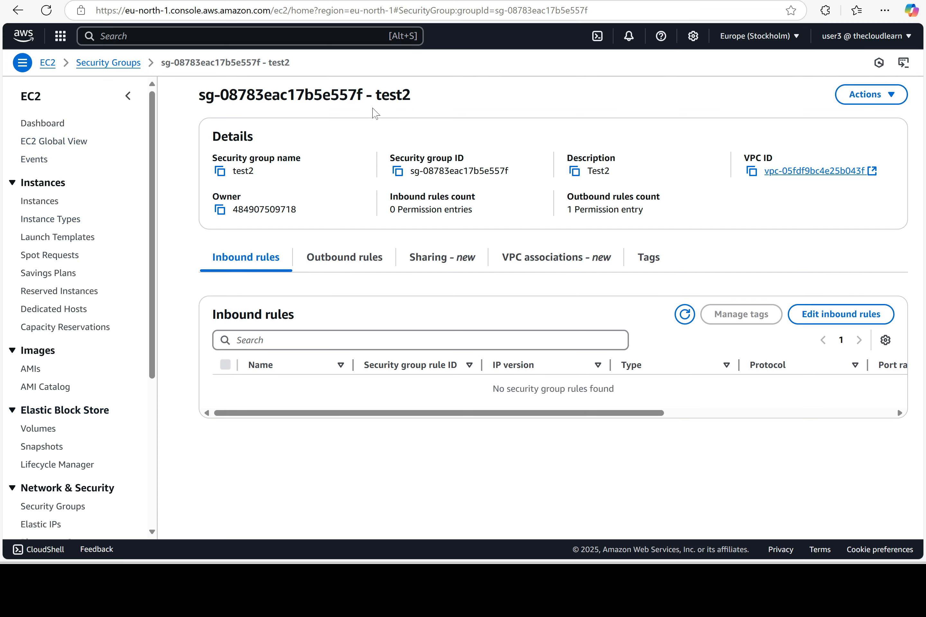
click(106, 62)
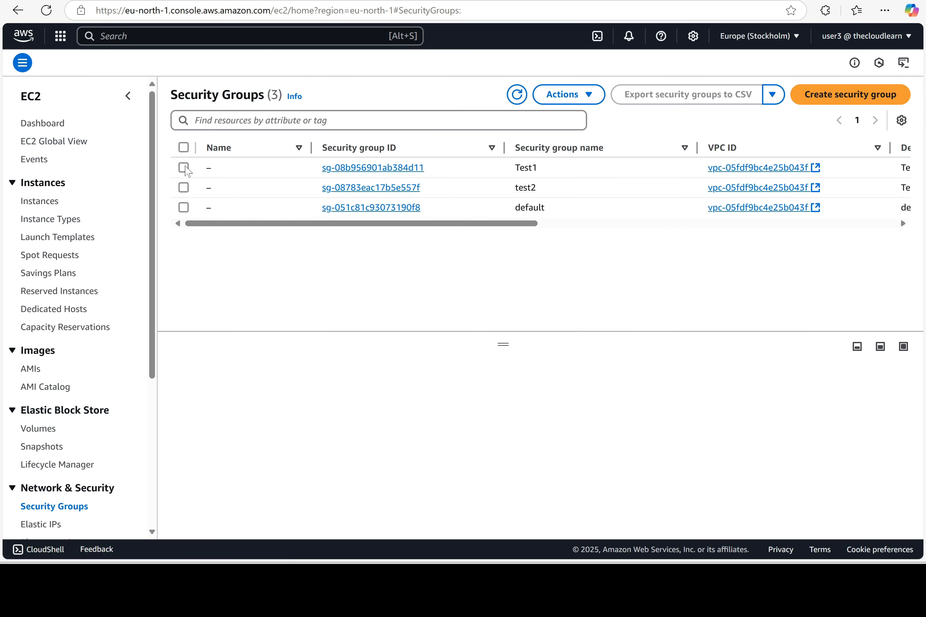
Delete the Test1 security group and refresh the list
click(185, 167)
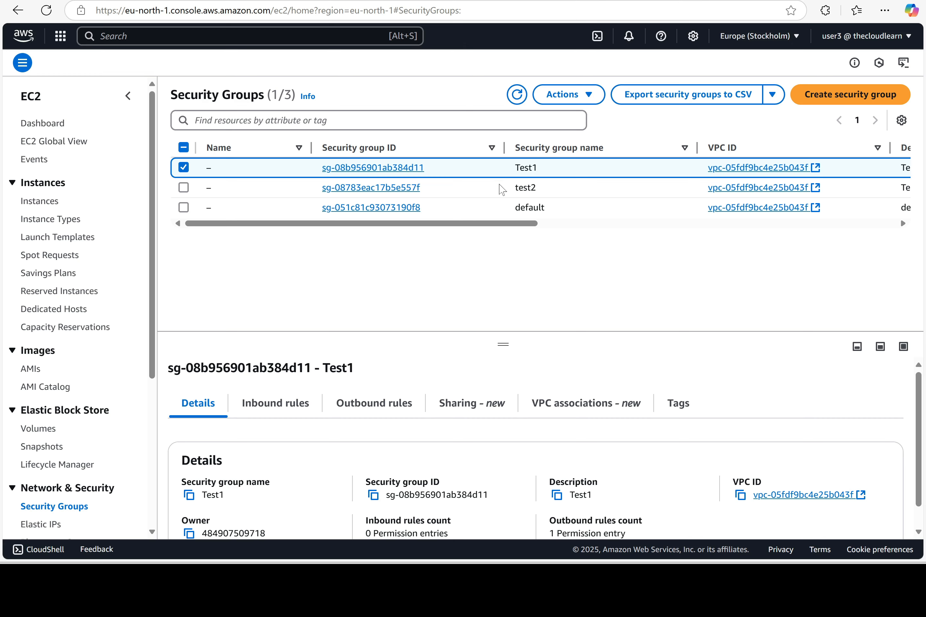
click(568, 96)
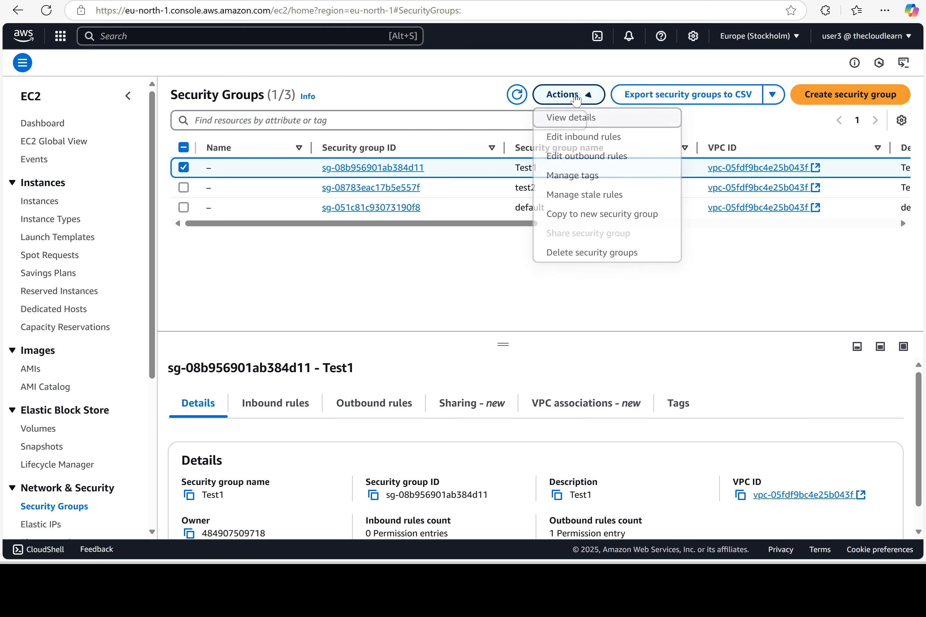
click(593, 253)
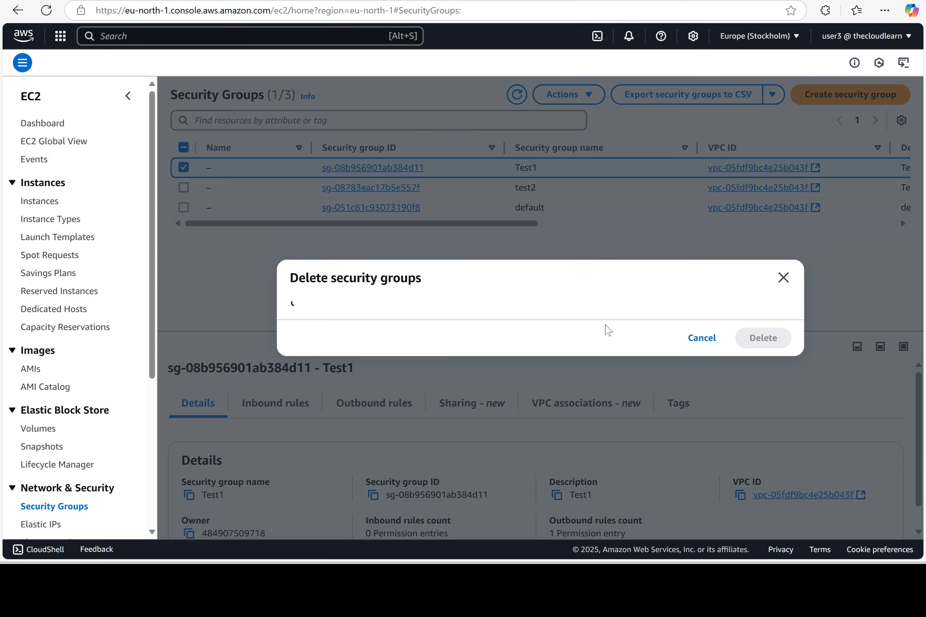
click(771, 360)
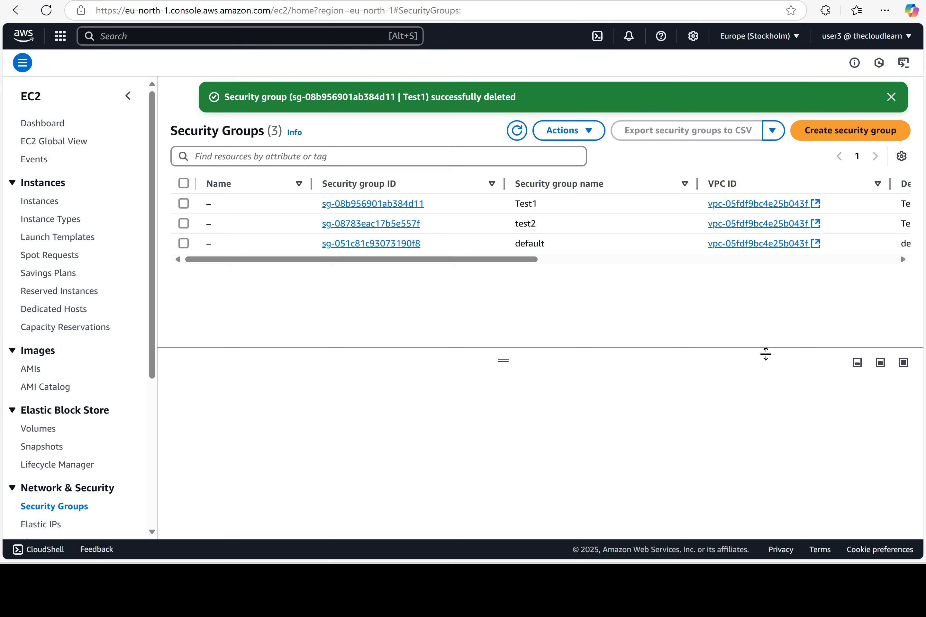
click(516, 131)
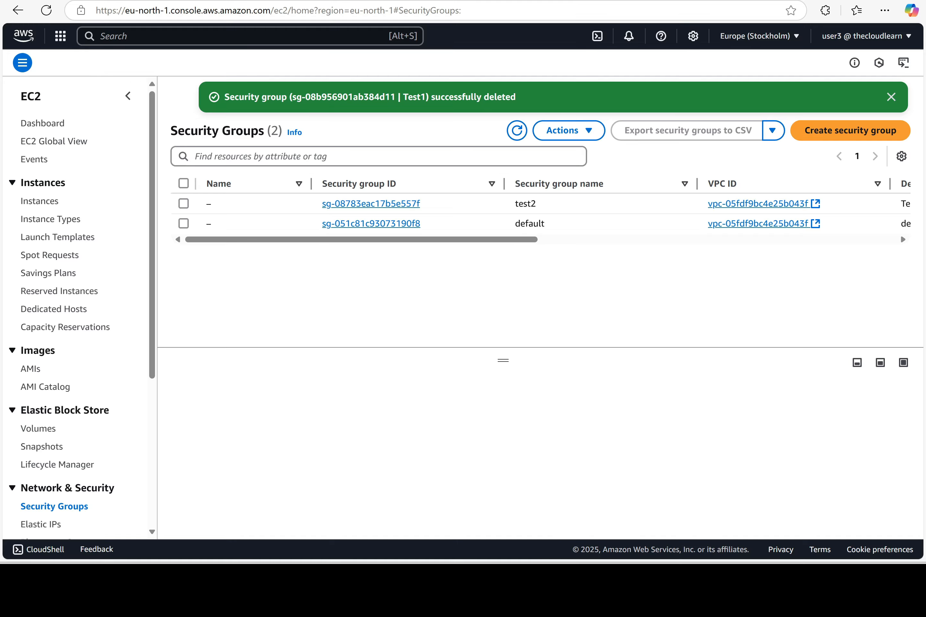
Return to the Word lab document and scroll to items 9–17 on user3 and IAMFullAccess-Deny
key(alt+Tab)
scroll(463, 321, down, 3)
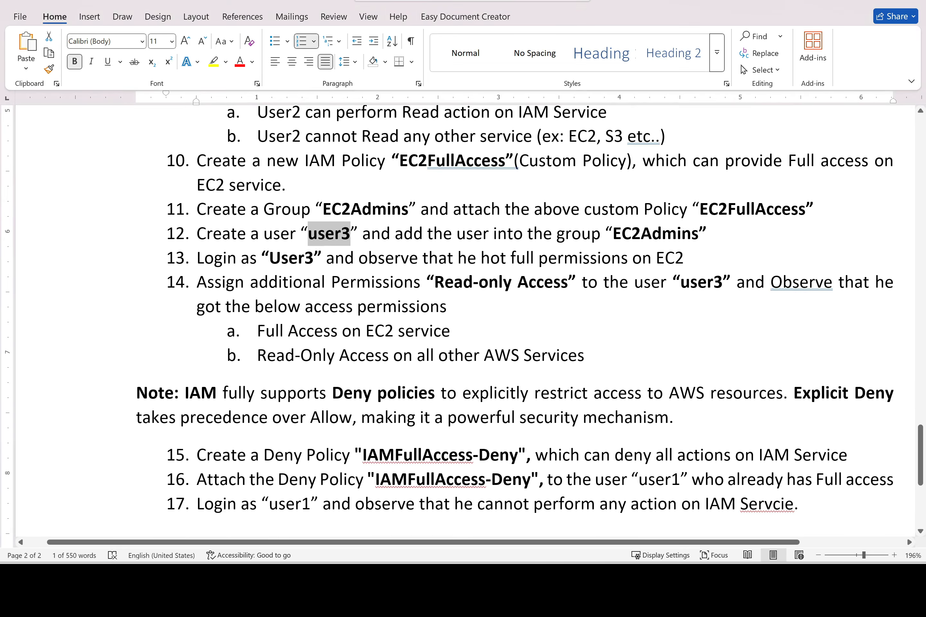
scroll(312, 267, down, 4)
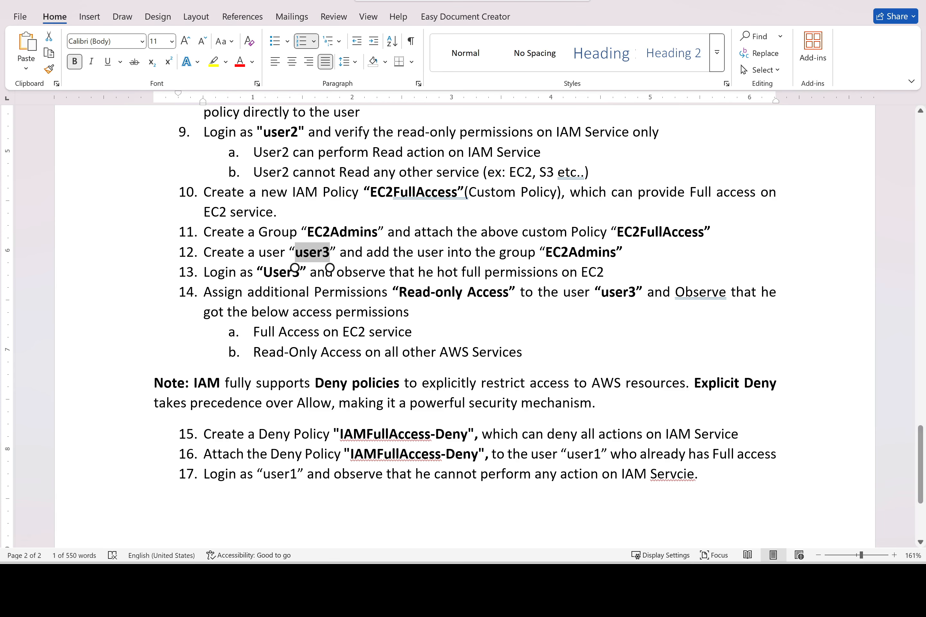
Sketch a black stick figure in Paint with a downward arrow pointing at it
key(alt+Tab)
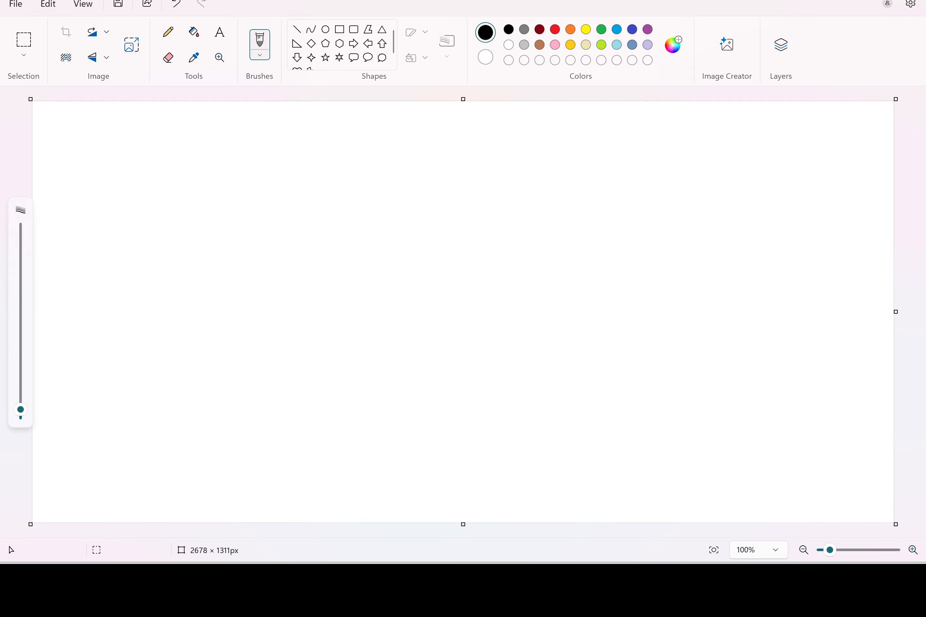
drag(342, 244, 334, 235)
drag(342, 243, 365, 278)
mouse_move(343, 265)
mouse_down()
mouse_move(351, 251)
mouse_move(366, 271)
mouse_up()
drag(337, 202, 339, 226)
mouse_move(335, 218)
mouse_down()
mouse_move(345, 219)
mouse_move(343, 185)
mouse_up()
Handwrite 'Admin access' in green above the arrow
click(601, 29)
drag(341, 175, 353, 164)
mouse_move(345, 160)
mouse_down()
mouse_move(377, 111)
mouse_move(386, 114)
mouse_up()
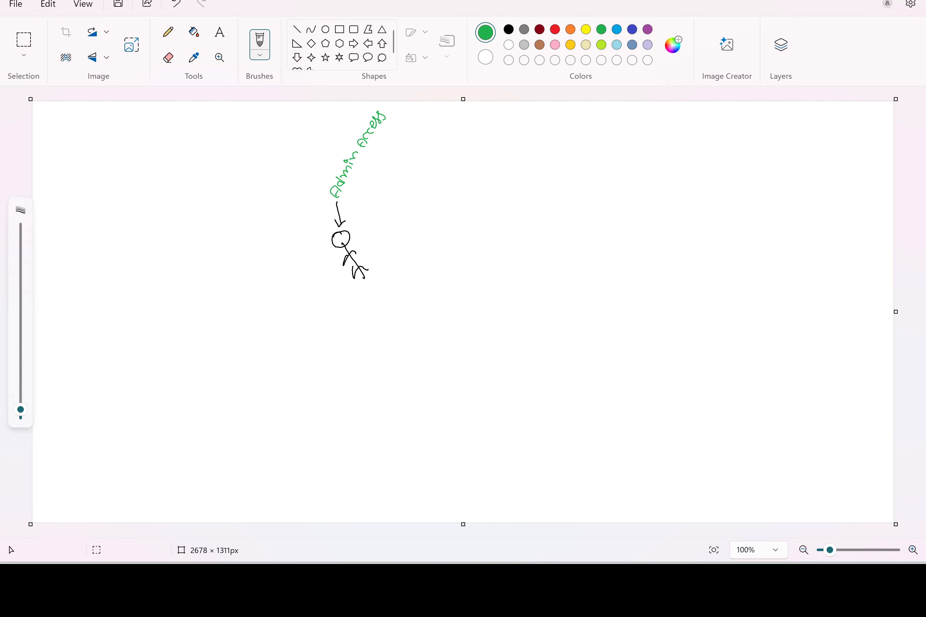
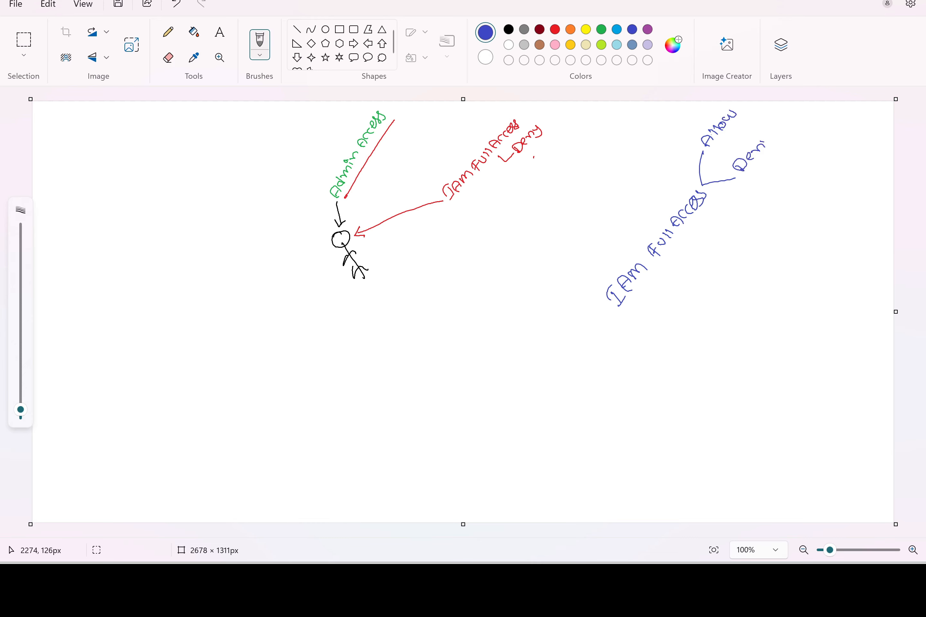
Finish writing 'Deny' on the Paint sketch, then circle and underline it in blue
drag(763, 141, 776, 153)
click(697, 147)
mouse_move(771, 130)
mouse_down()
mouse_move(724, 160)
mouse_move(784, 149)
mouse_move(818, 112)
mouse_up()
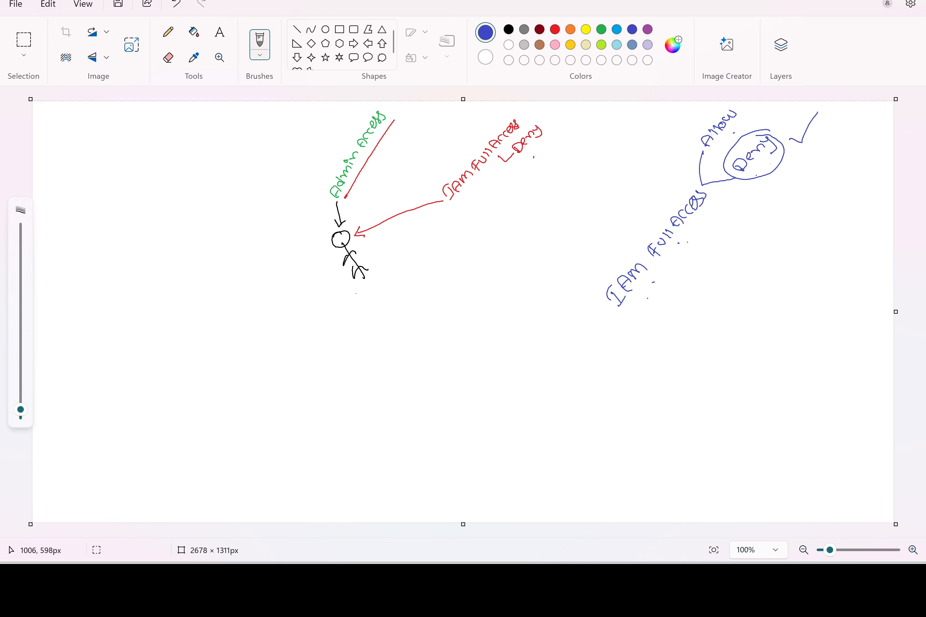
drag(361, 295, 372, 282)
drag(749, 175, 770, 155)
Outline the IAM Full Access branch in red and select 'IAMFullAccess-Deny' in the Word guide
click(555, 29)
mouse_move(625, 310)
mouse_down()
mouse_move(713, 202)
mouse_move(750, 178)
mouse_move(773, 123)
mouse_move(691, 178)
mouse_move(582, 277)
mouse_move(634, 302)
mouse_up()
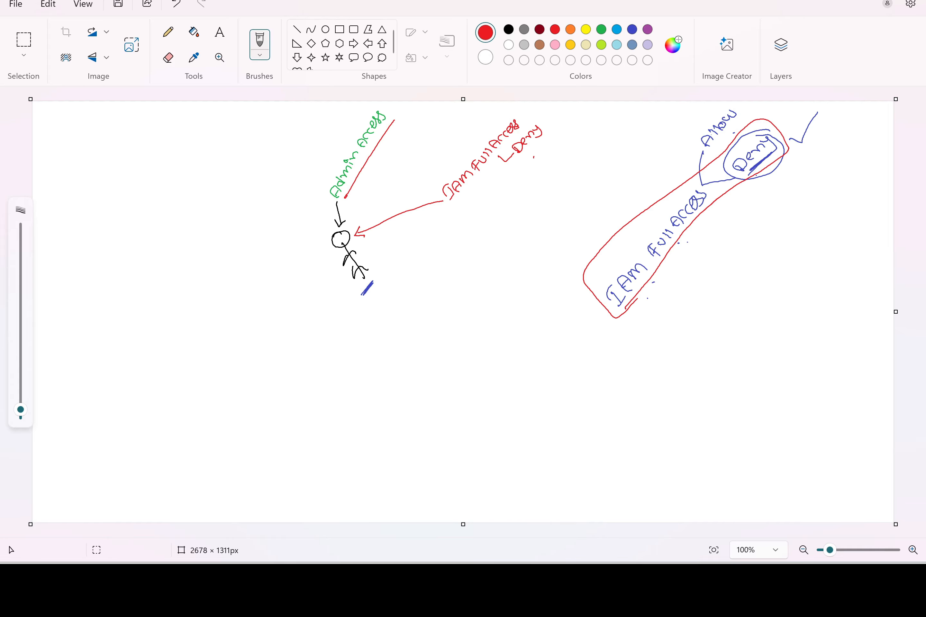
click(568, 579)
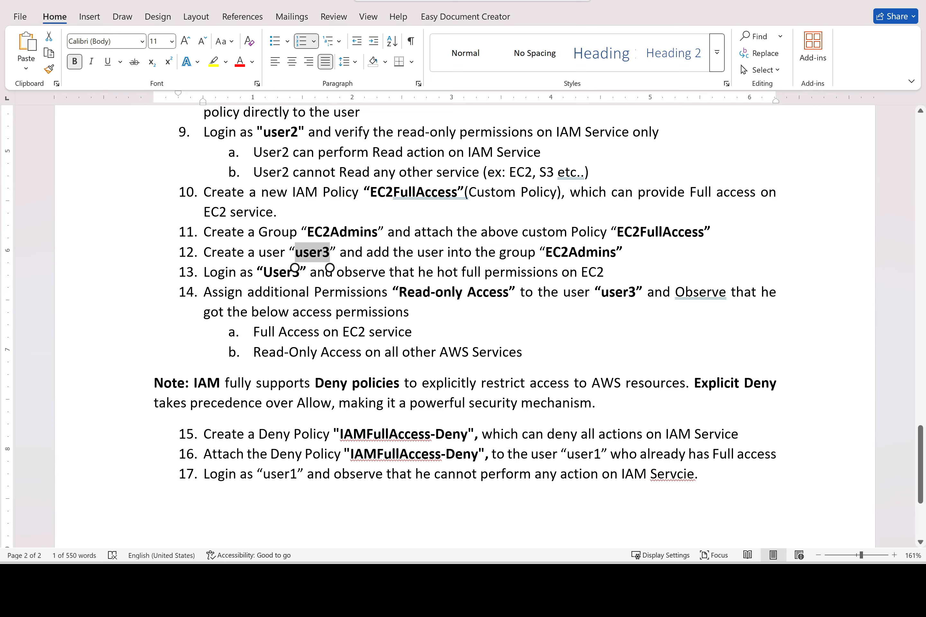
drag(342, 435, 467, 435)
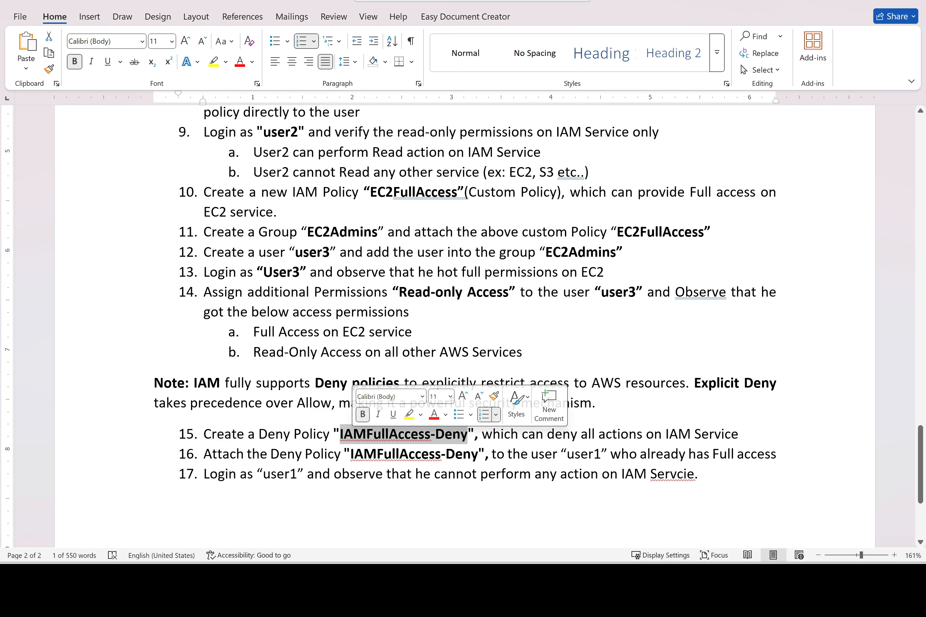
Start a new IAM policy and choose IAM as its service
key(alt+Tab)
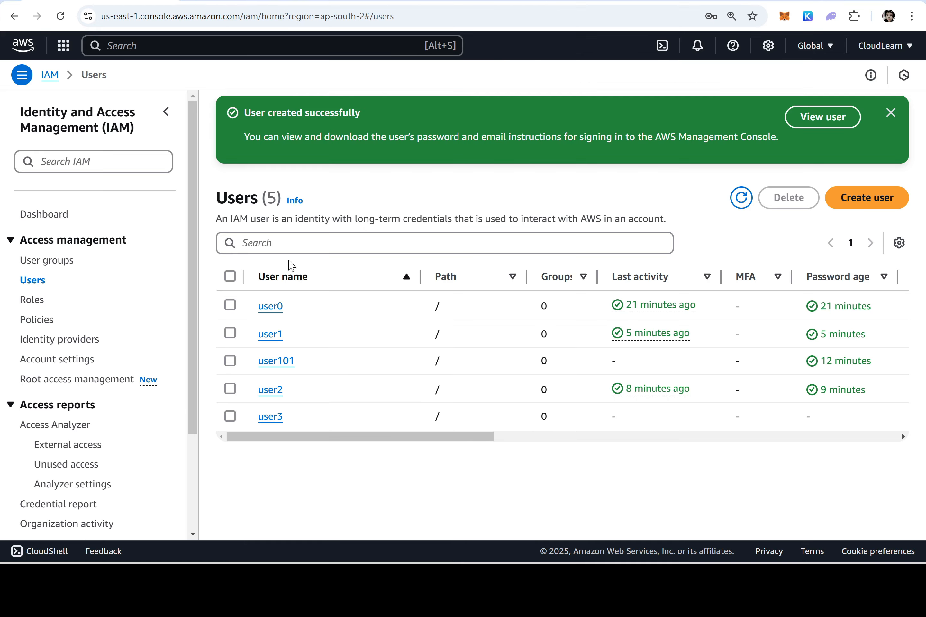
click(39, 323)
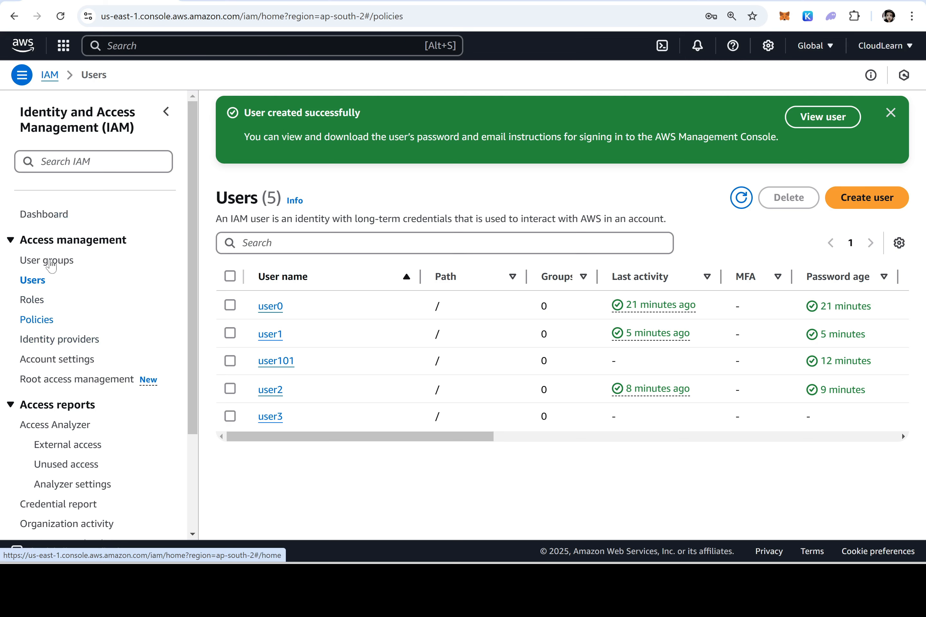
click(853, 117)
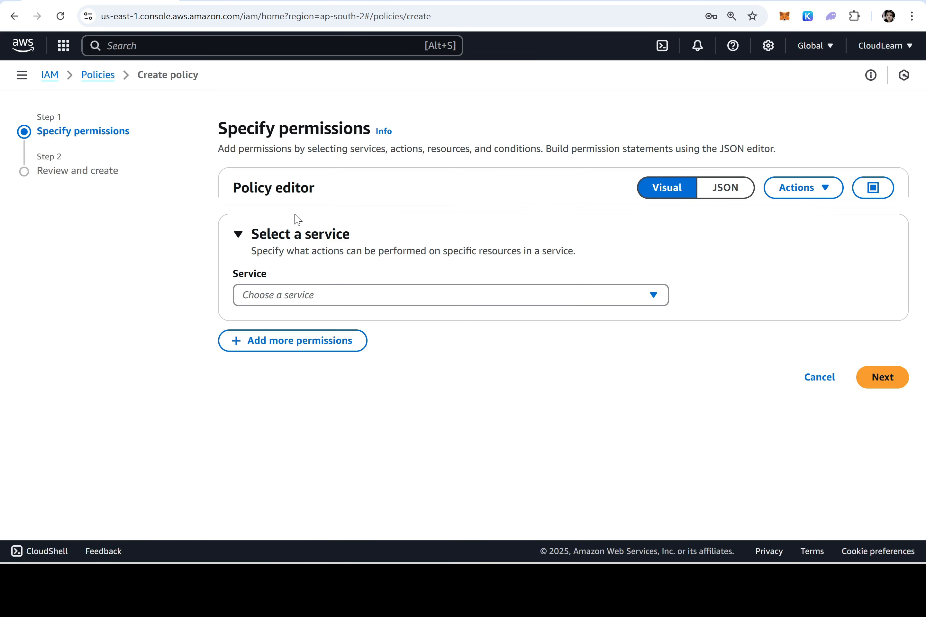
click(281, 296)
text(iam)
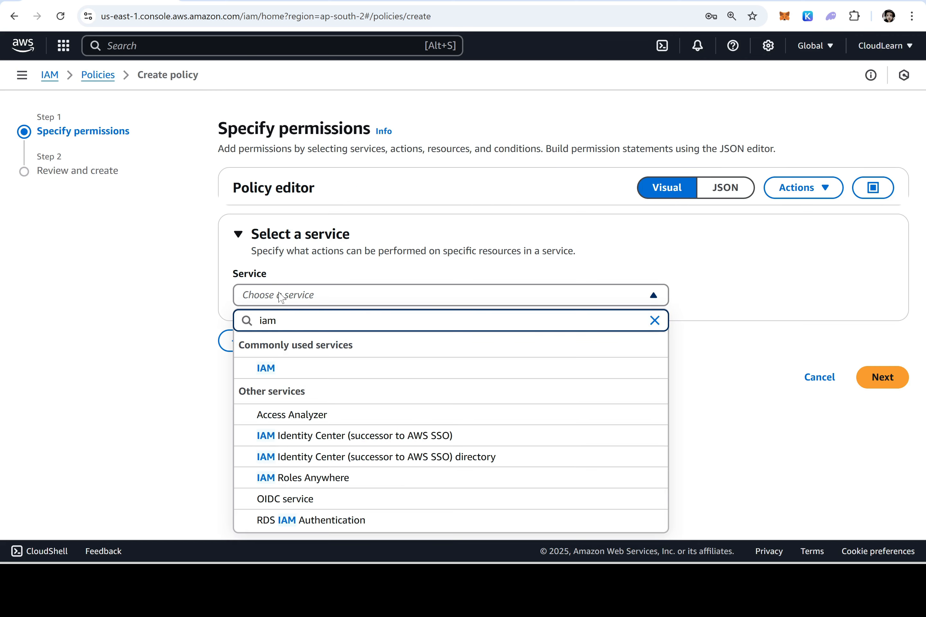
click(281, 373)
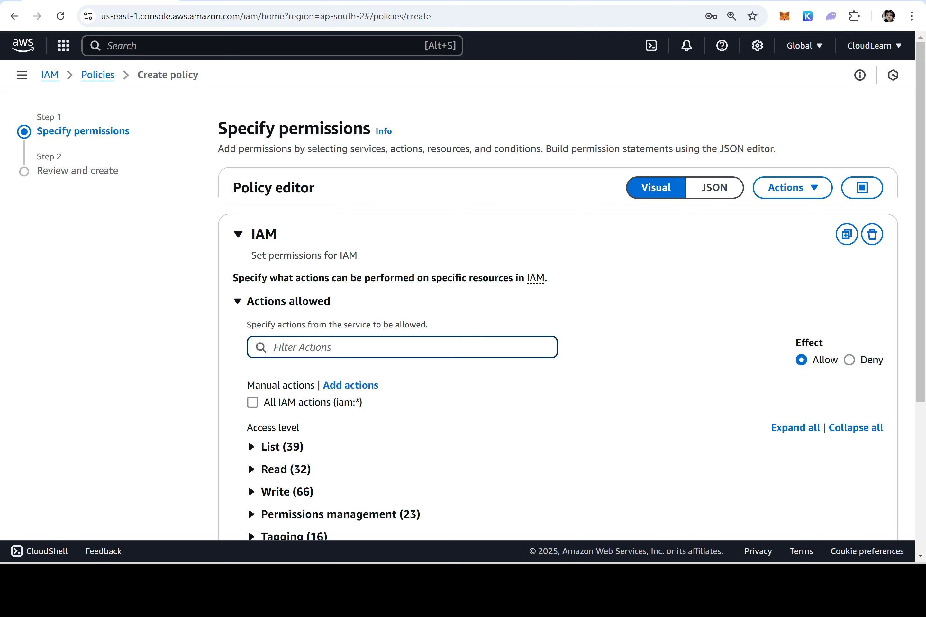
Set Effect to Deny for all IAM actions on all resources, verify the JSON, and continue
drag(825, 345, 795, 347)
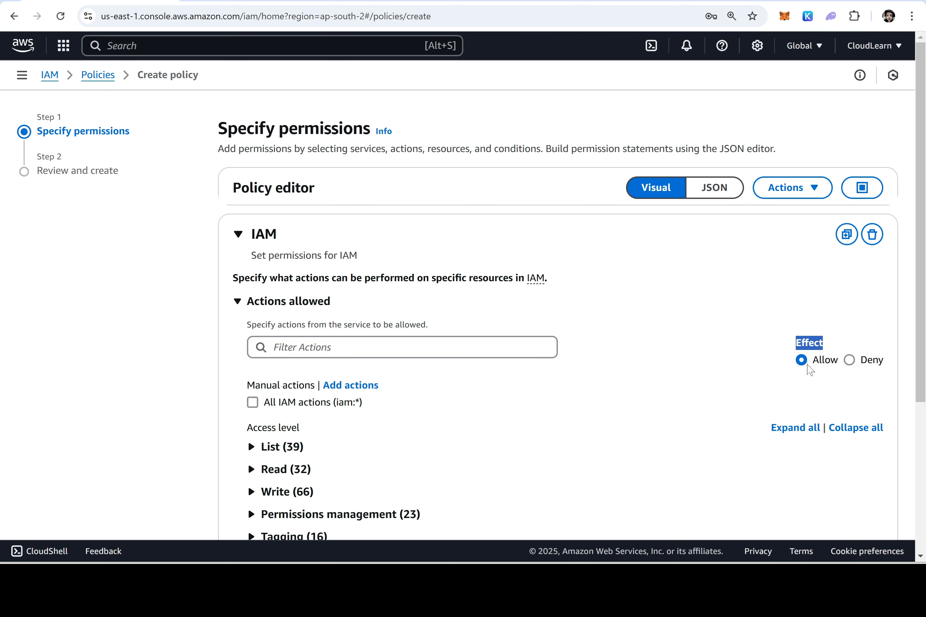
click(849, 361)
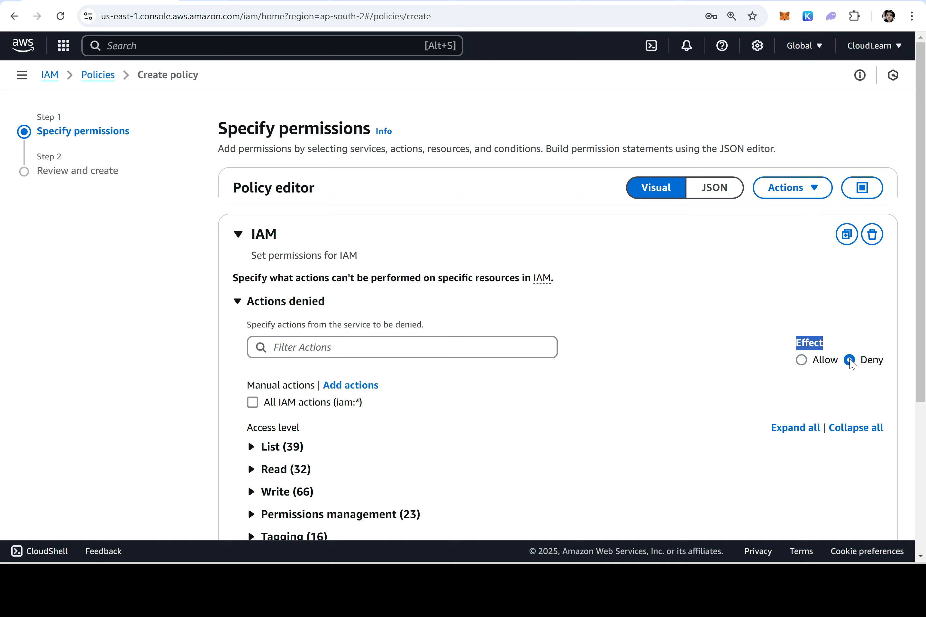
click(252, 403)
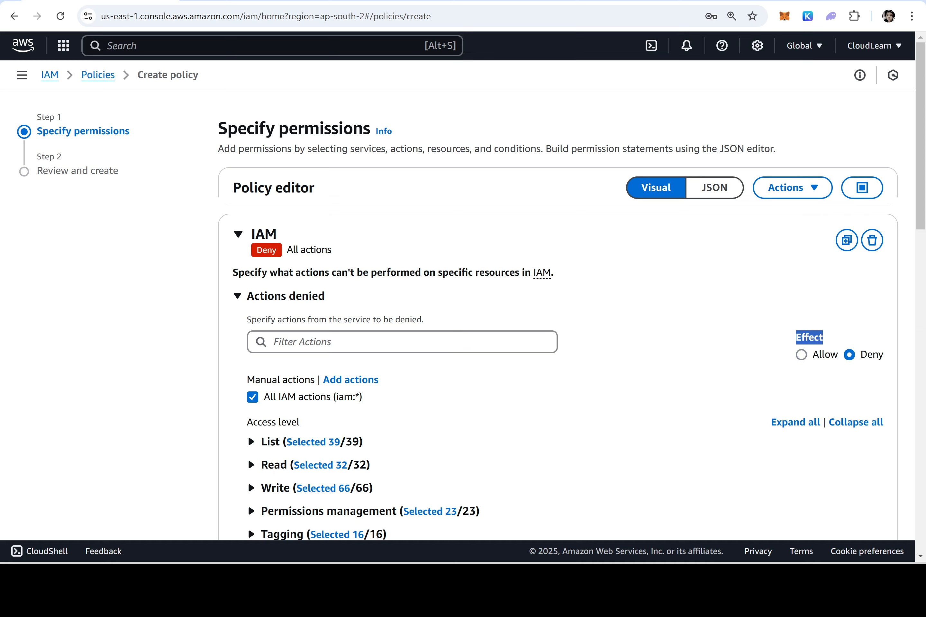
scroll(412, 360, down, 10)
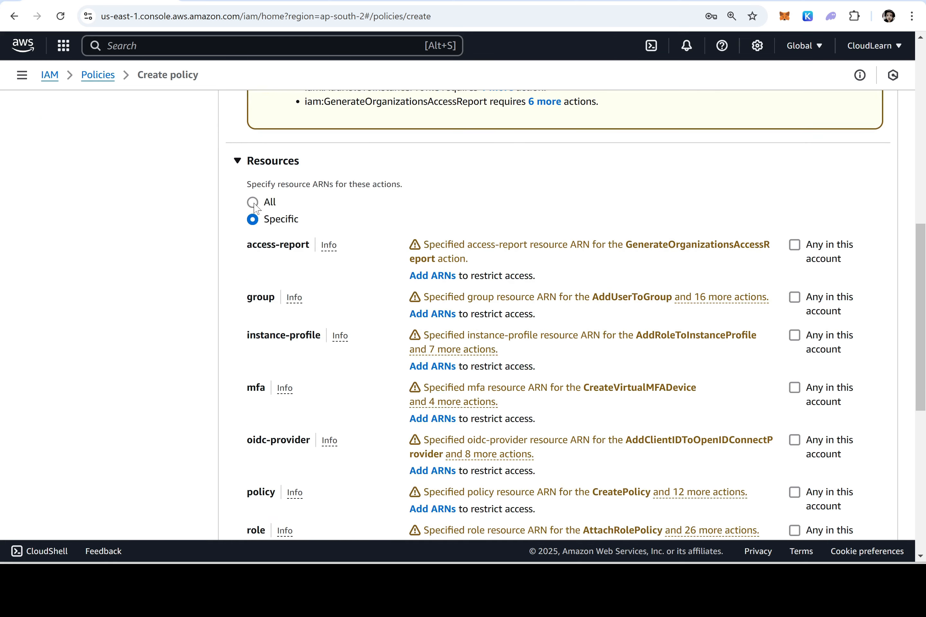
click(253, 203)
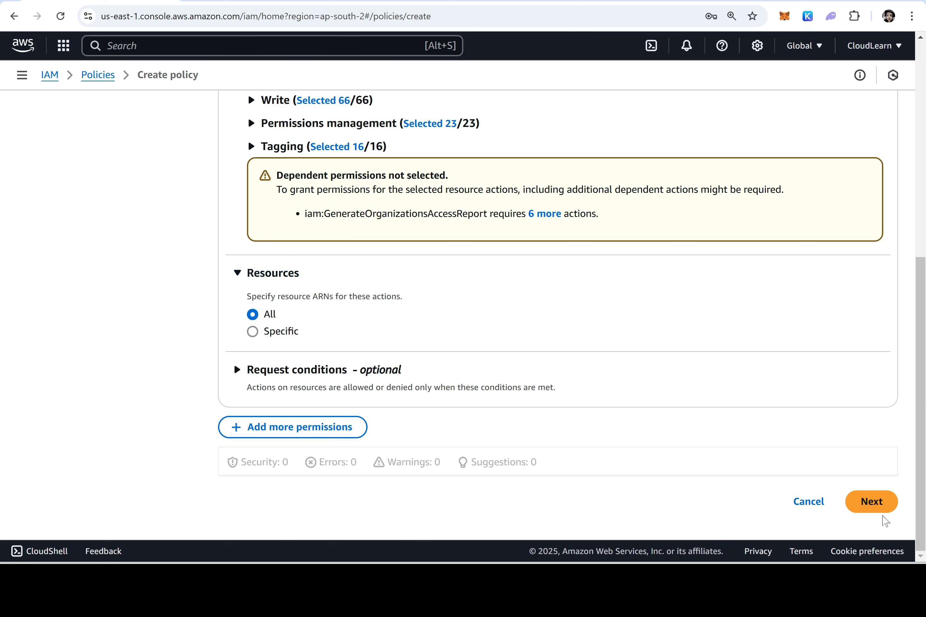
scroll(691, 348, up, 10)
click(712, 189)
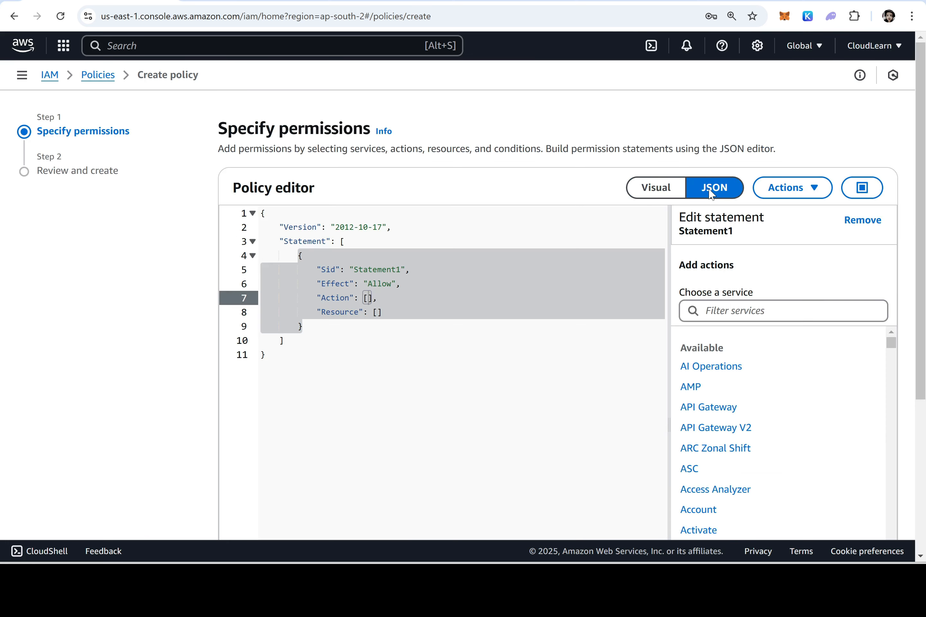
double_click(376, 284)
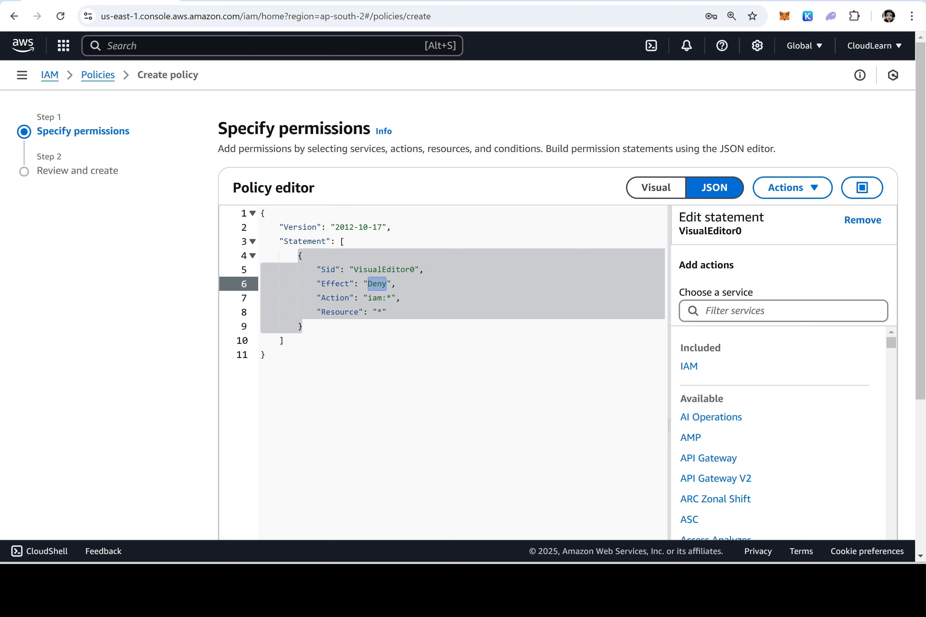
click(655, 188)
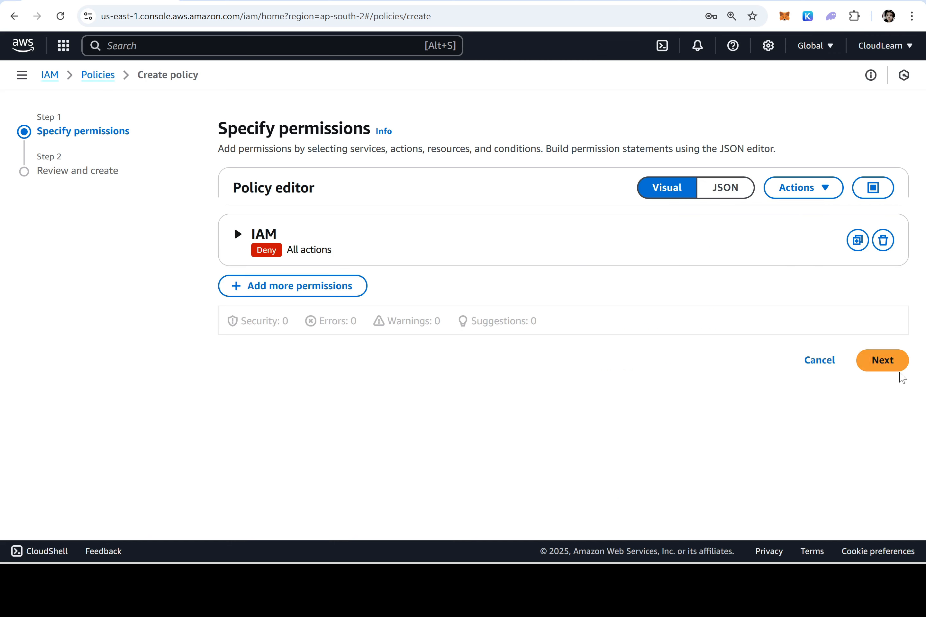
click(885, 360)
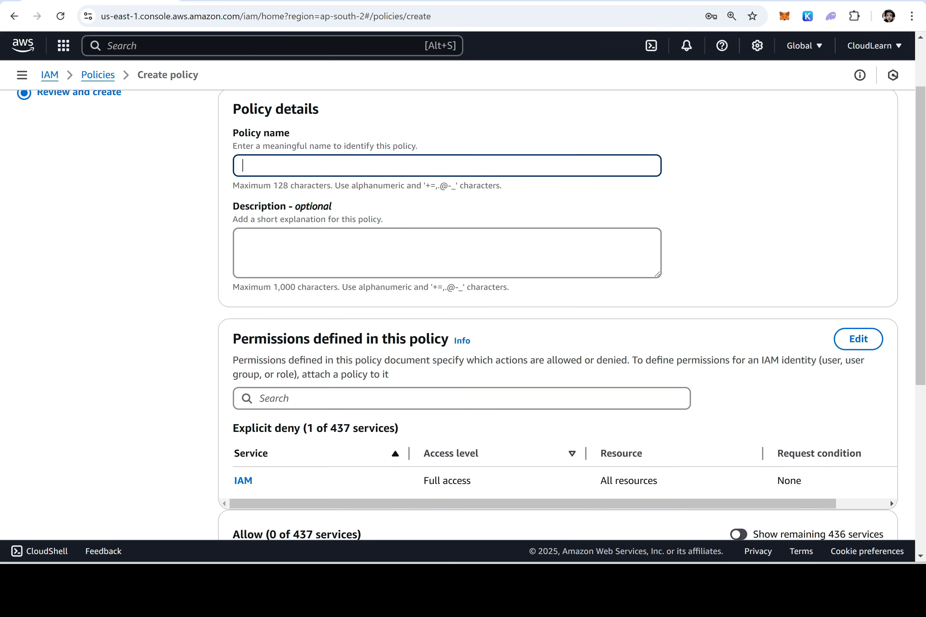
Create policy IAMFullAccess-Deny with description 'To Deny IAM Full Acces', then return to Word
text(IAMFullAccess-Deny)
click(243, 239)
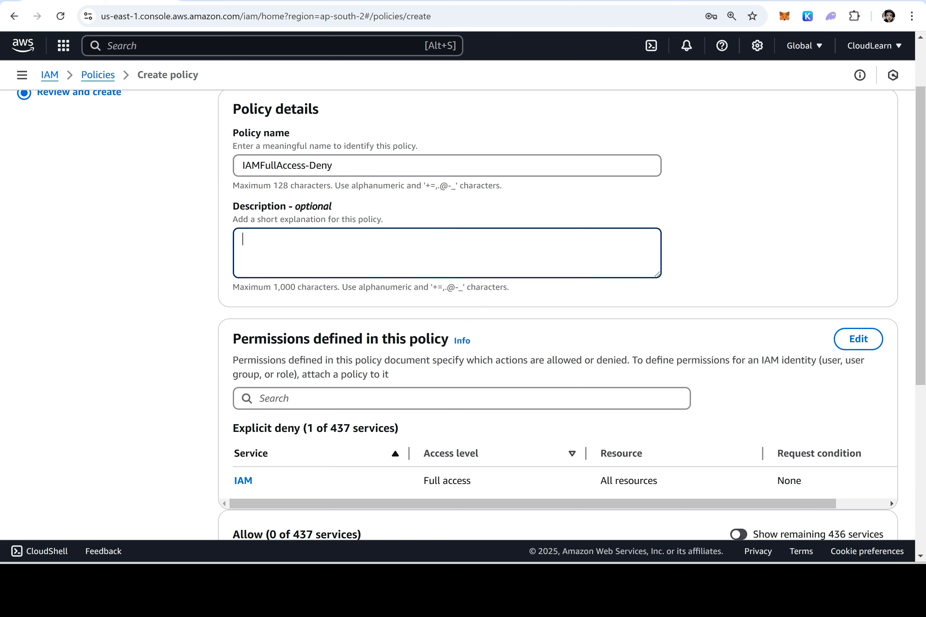
text(To Deny IAM Full Access)
scroll(618, 295, down, 7)
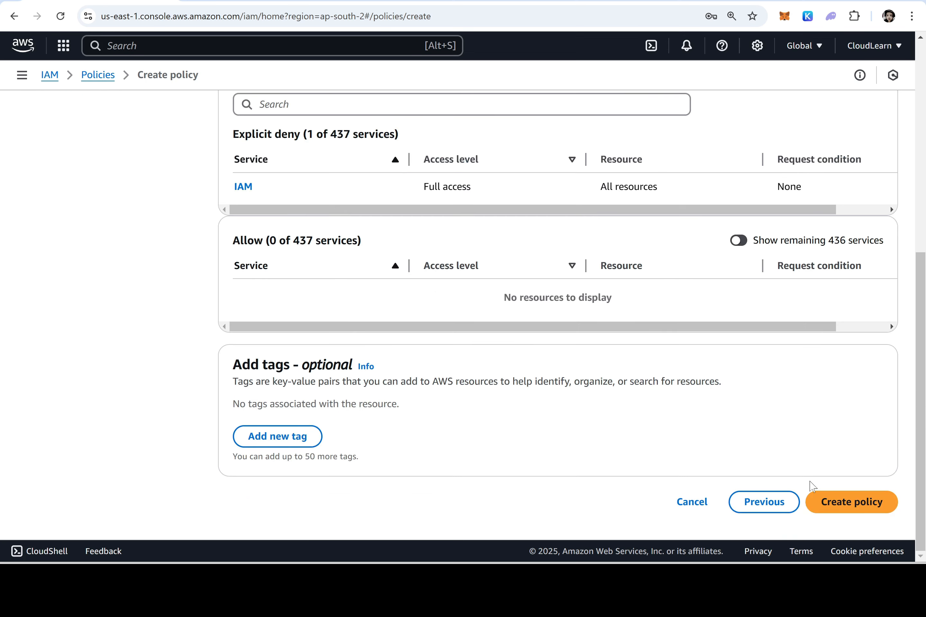
click(850, 507)
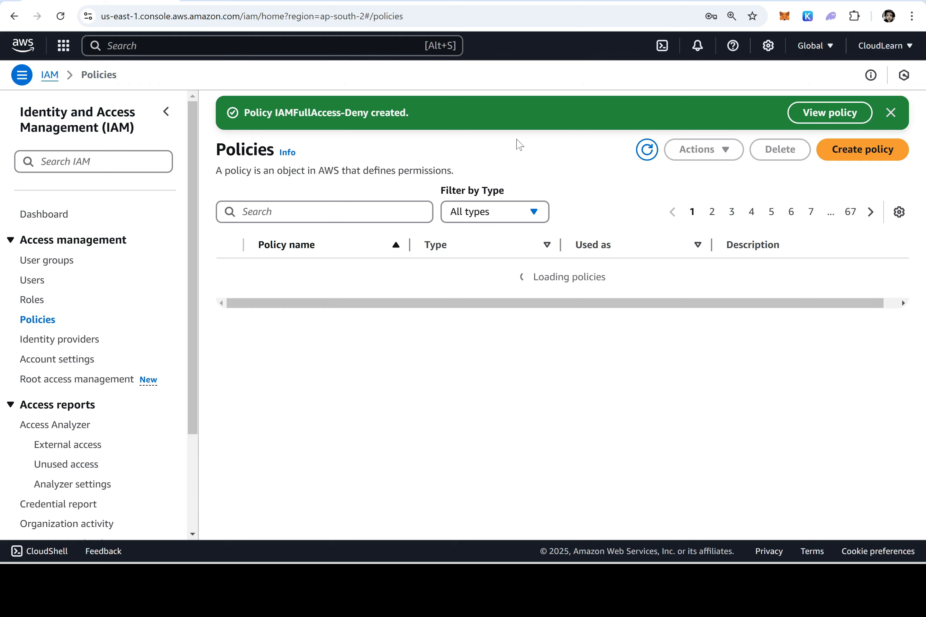
key(alt+Tab)
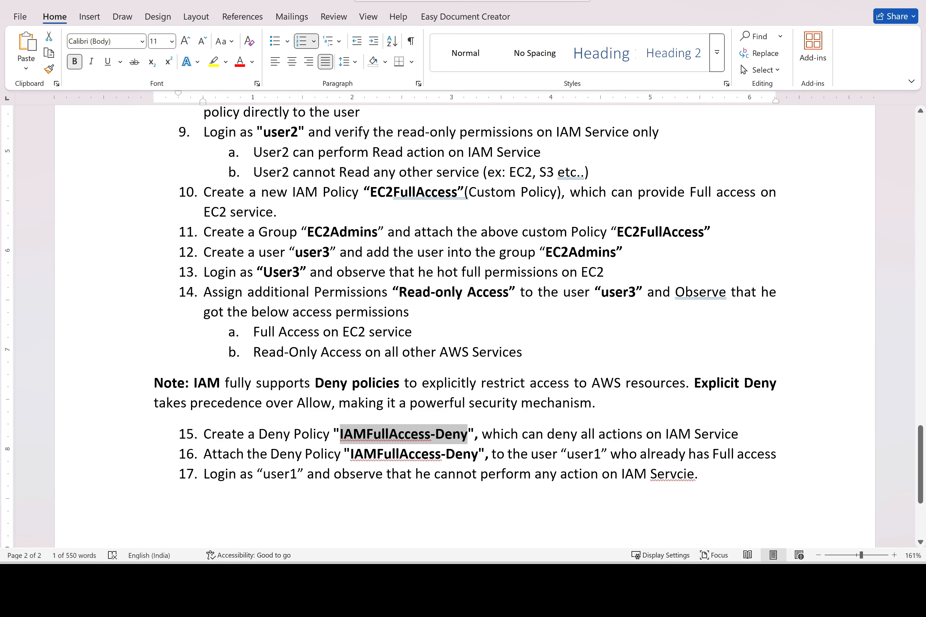
Bold 'user1' in step 16 and insert 'existing' before 'user'
drag(610, 455, 566, 457)
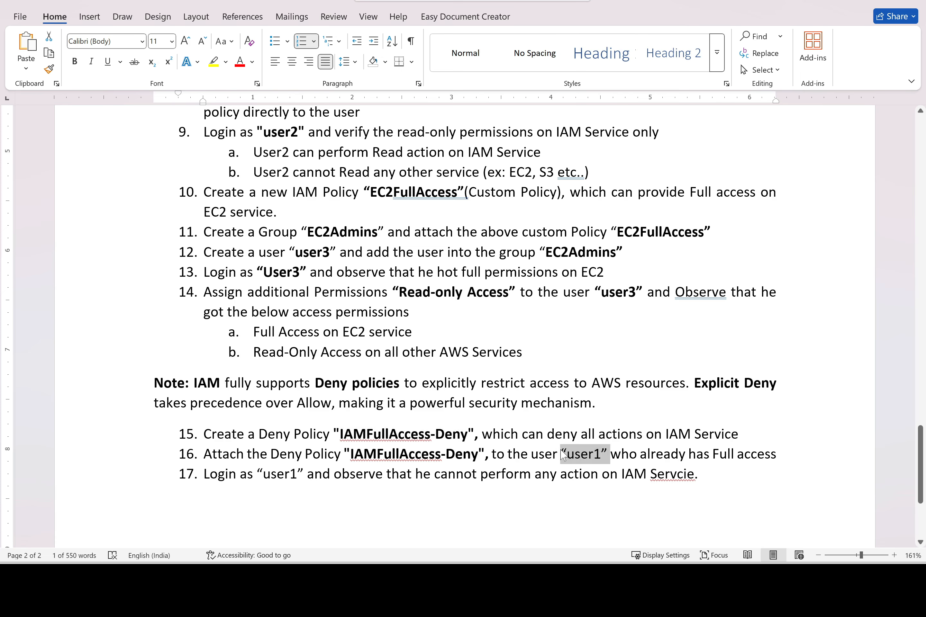
key(ctrl+b)
scroll(567, 458, up, 15)
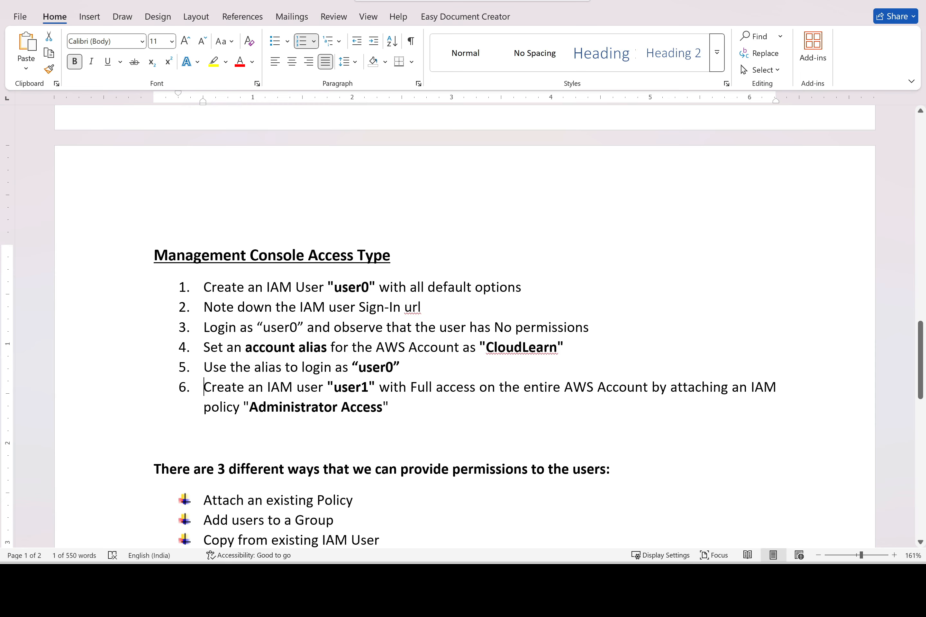
drag(368, 387, 378, 387)
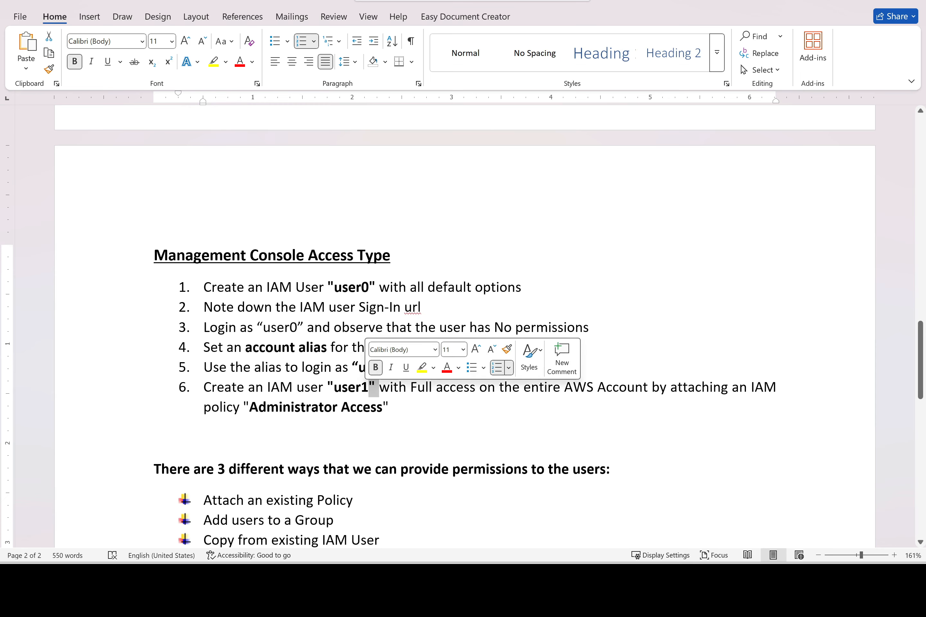
scroll(563, 356, down, 15)
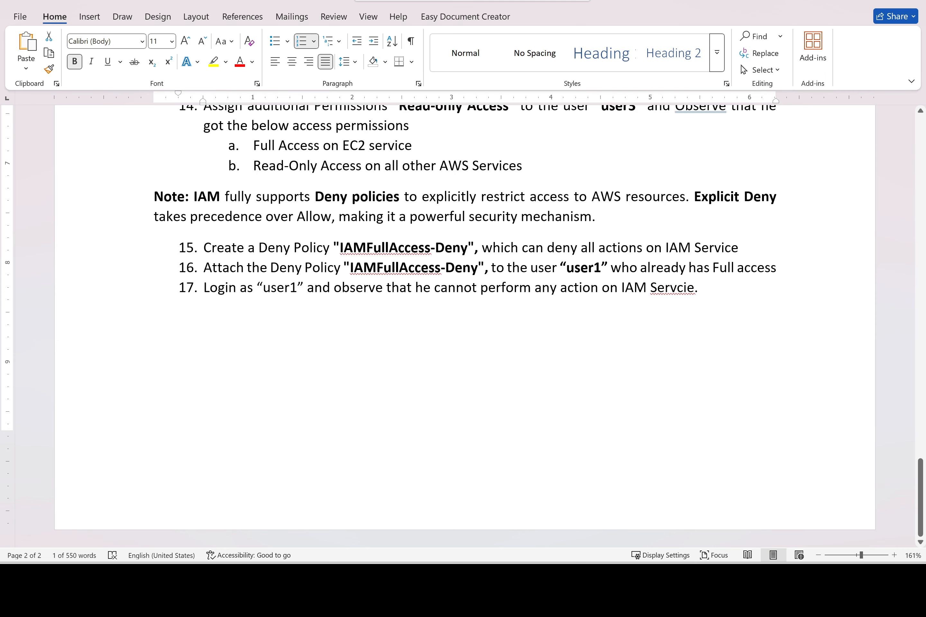
click(556, 267)
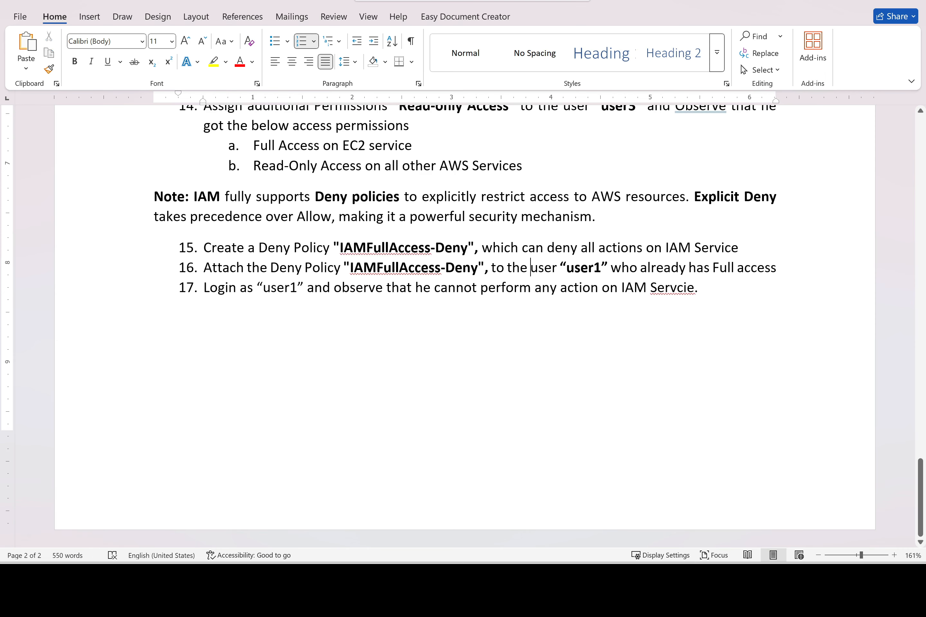
text(existing)
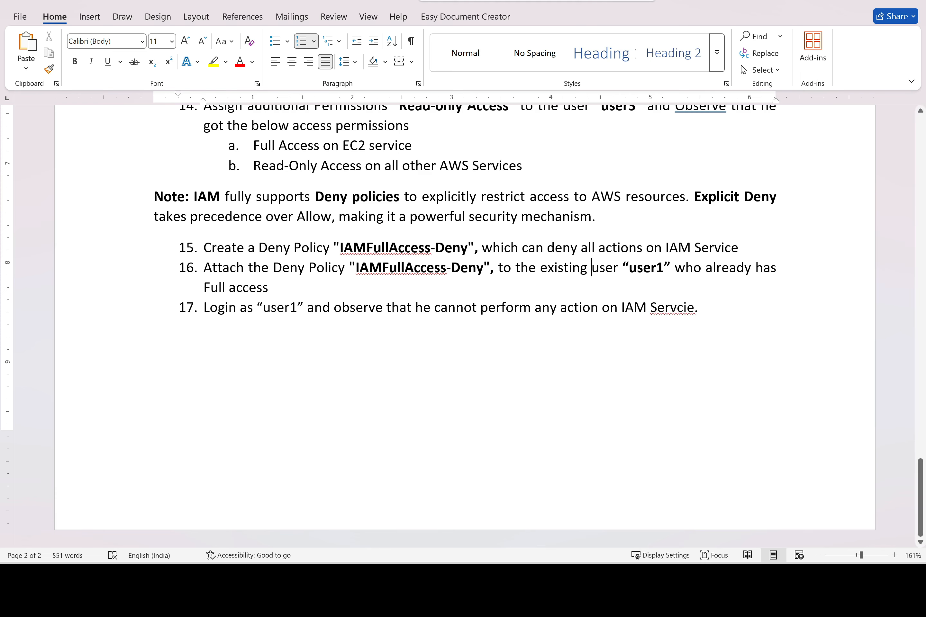
Open user1's permissions in IAM, showing its existing AdministratorAccess policy
click(415, 578)
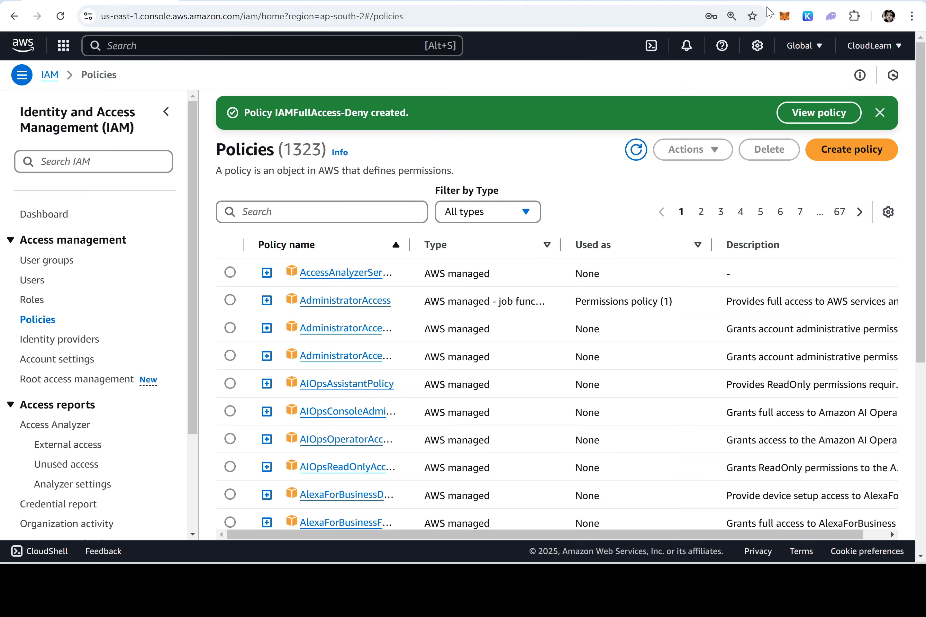
click(42, 284)
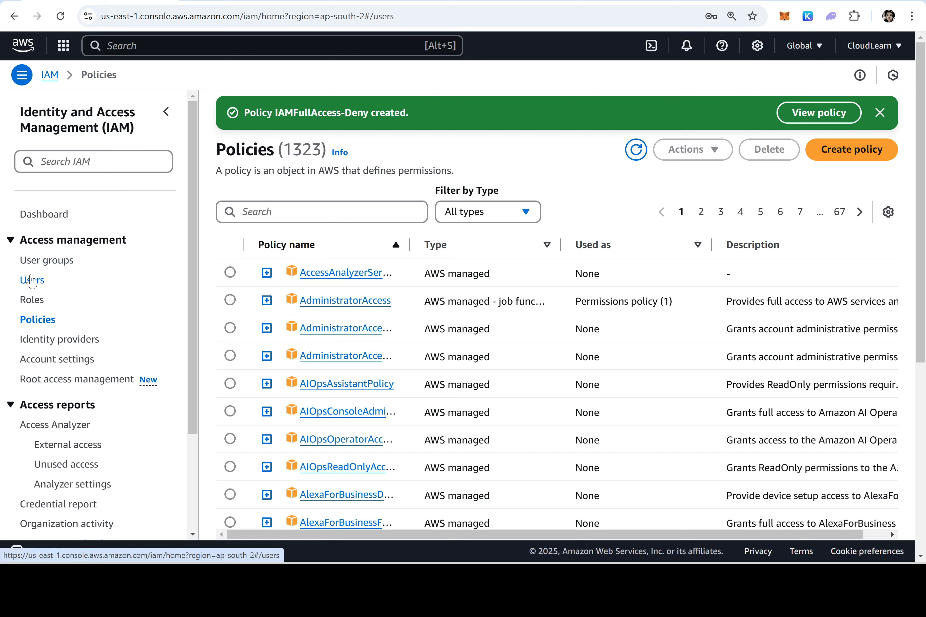
click(270, 300)
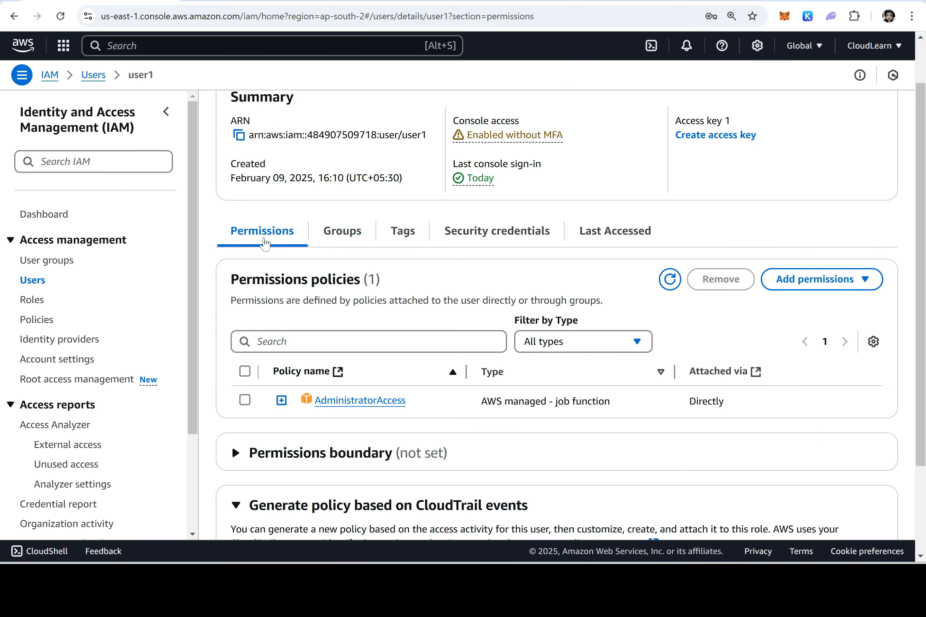
drag(412, 402, 314, 402)
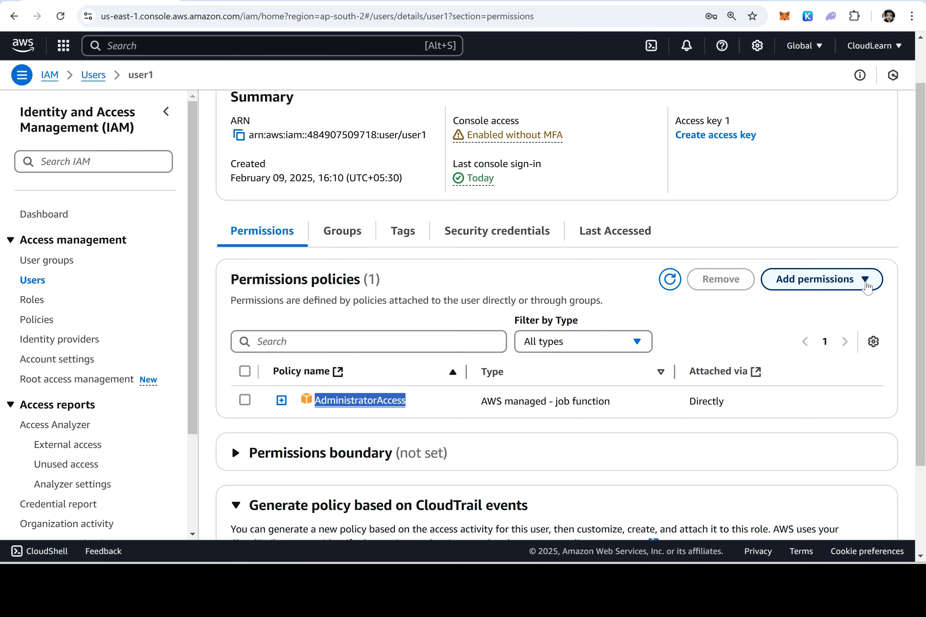
Search for 'Deny' and attach IAMFullAccess-Deny directly to user1
click(861, 280)
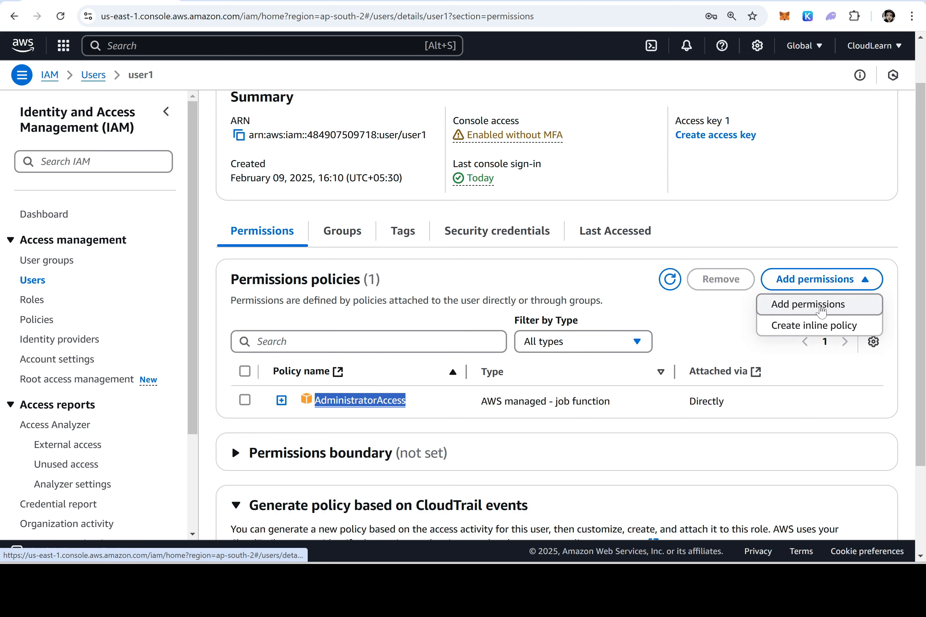
click(820, 311)
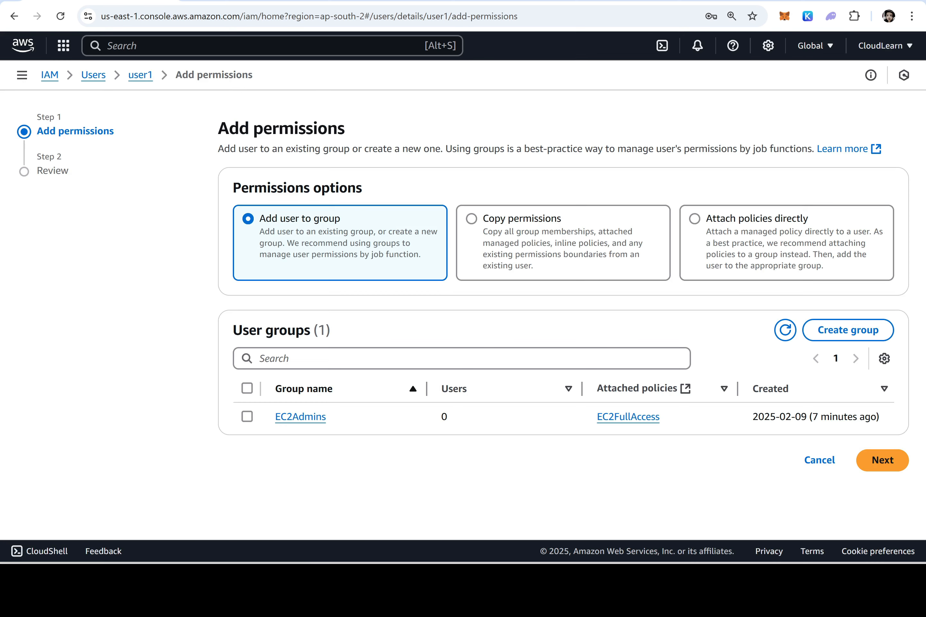
click(762, 224)
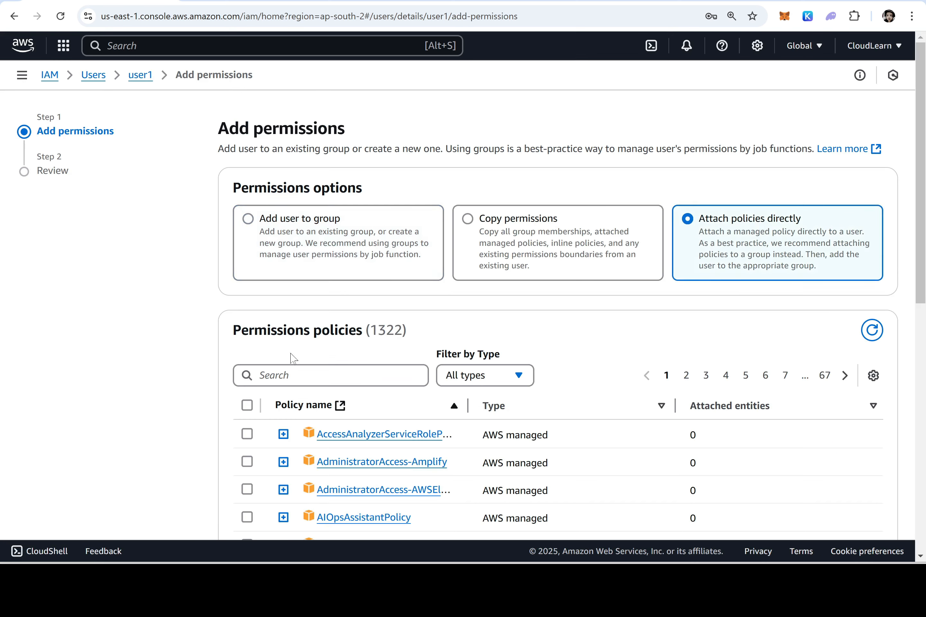
click(331, 375)
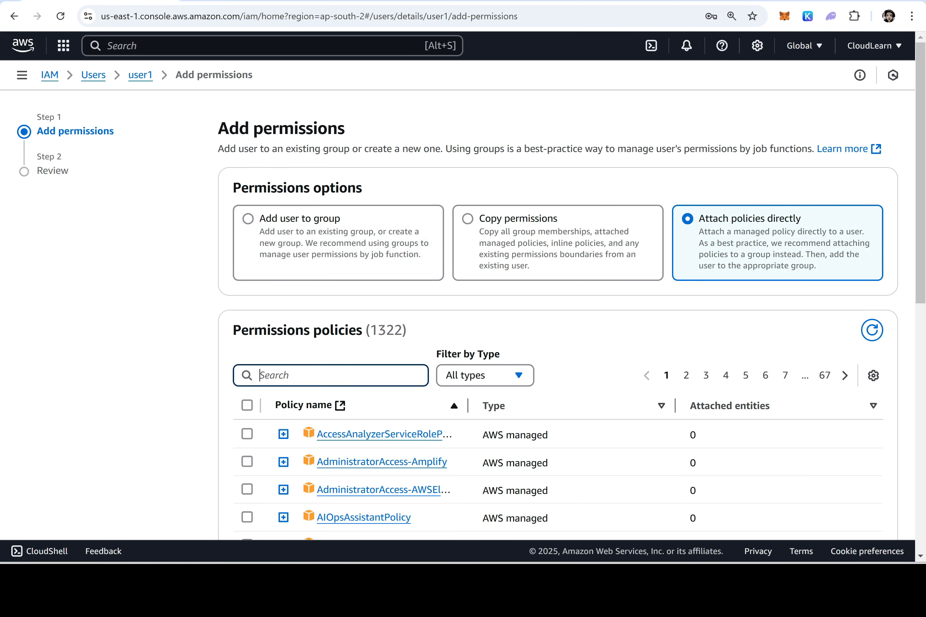
text(Deny)
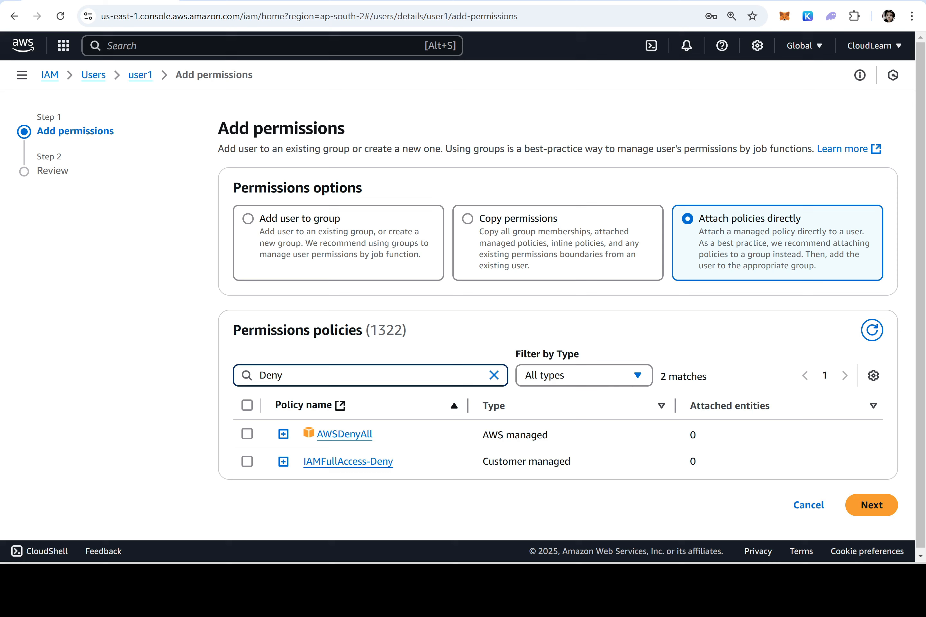
click(248, 463)
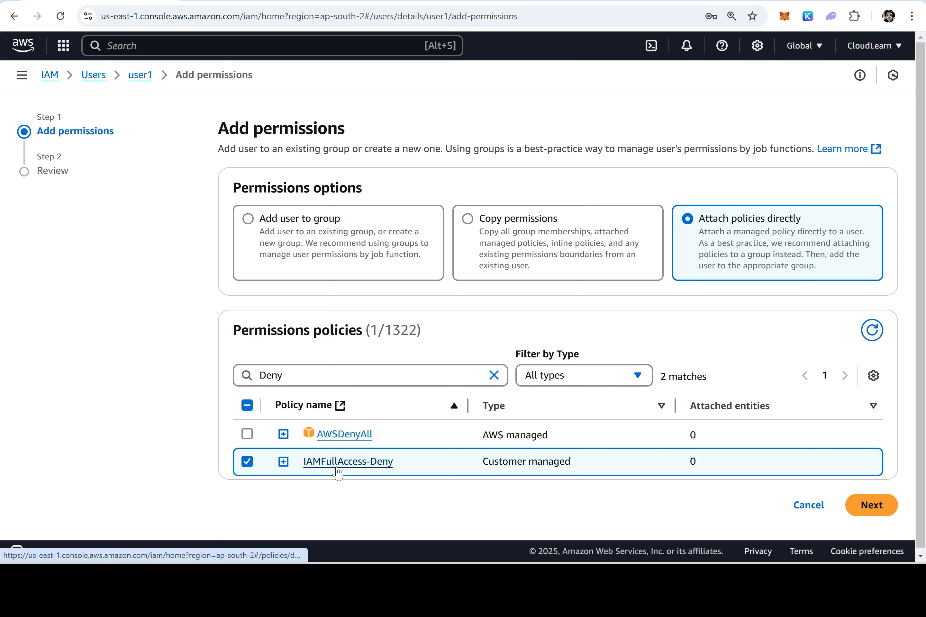
click(880, 505)
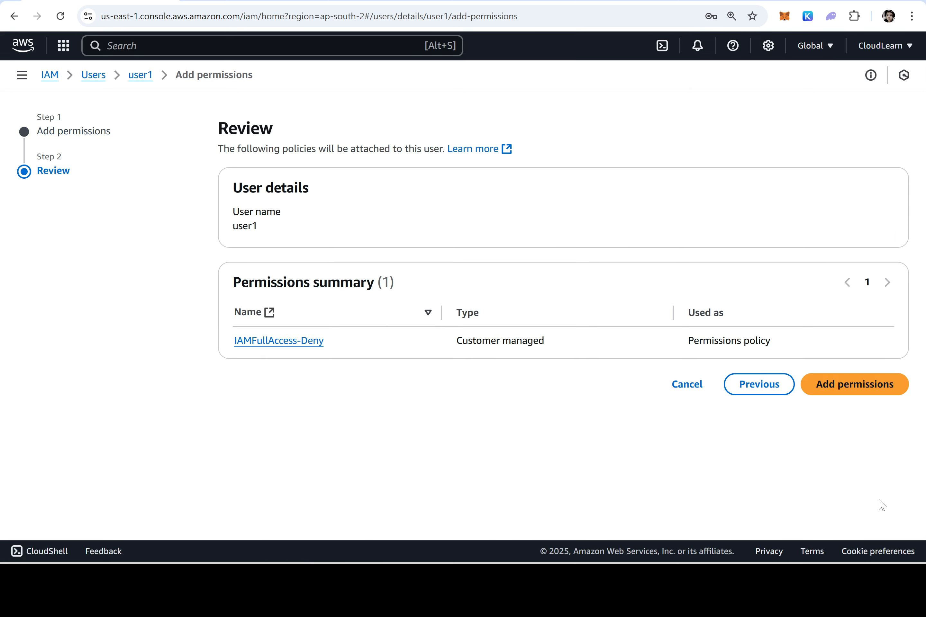
click(873, 385)
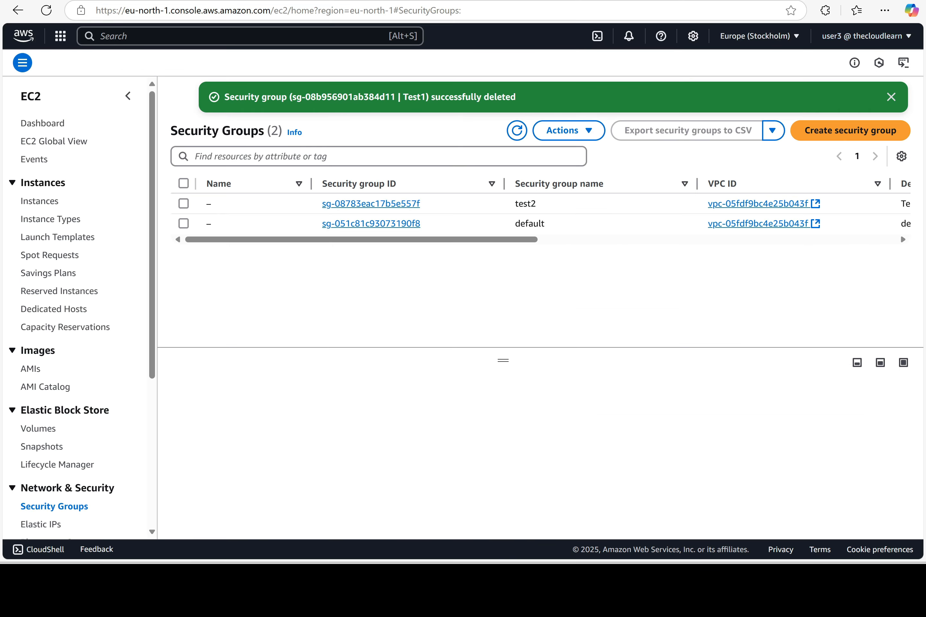
Sign out, then sign back in as IAM user user1 with its password
click(906, 37)
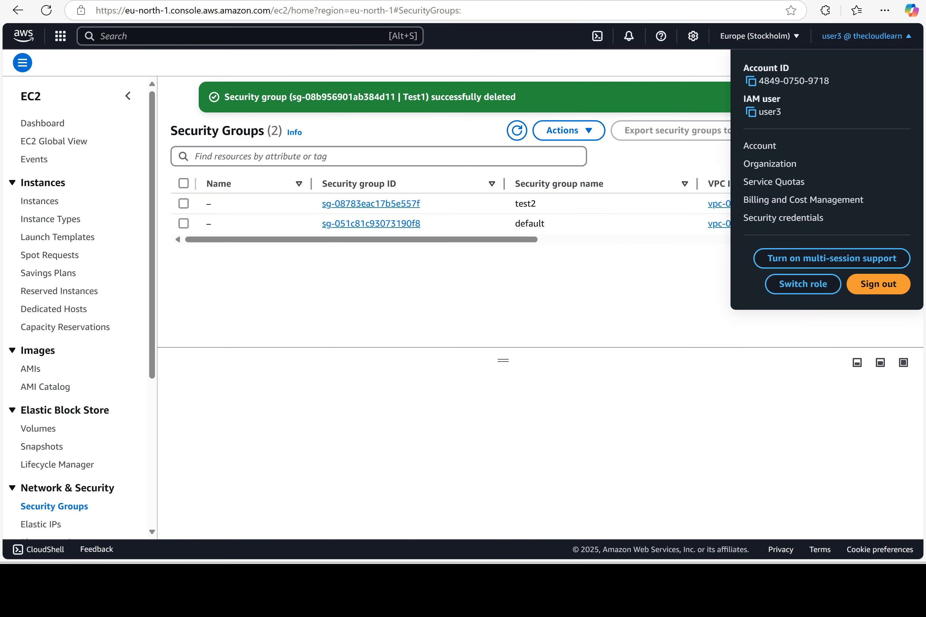
click(878, 294)
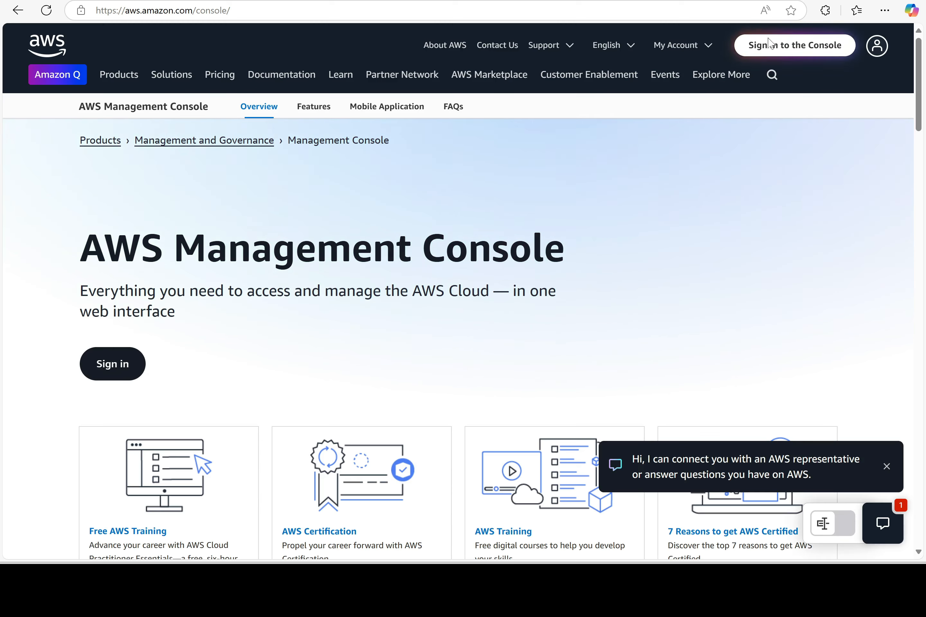
click(781, 54)
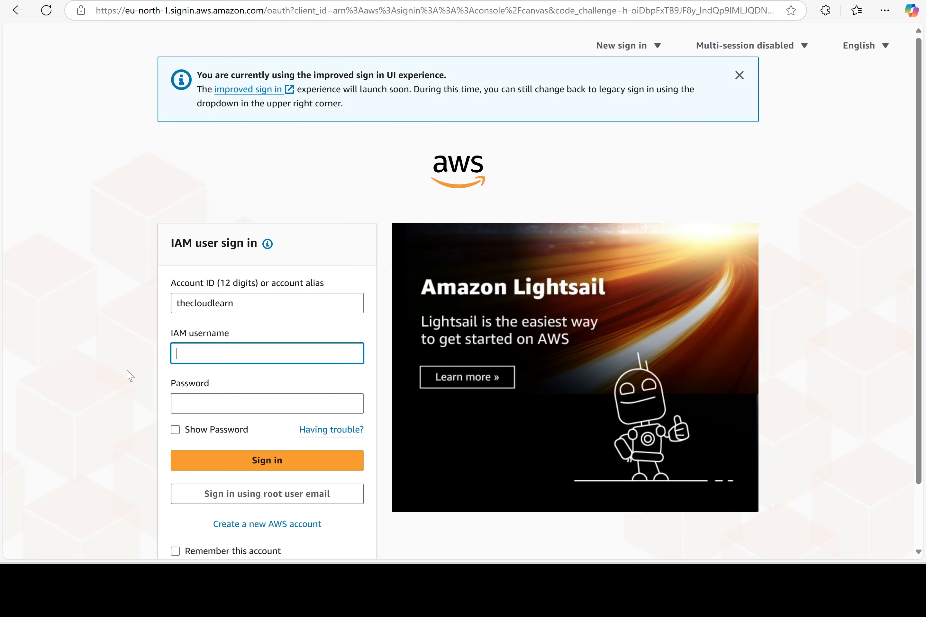
text(user1)
key(Tab)
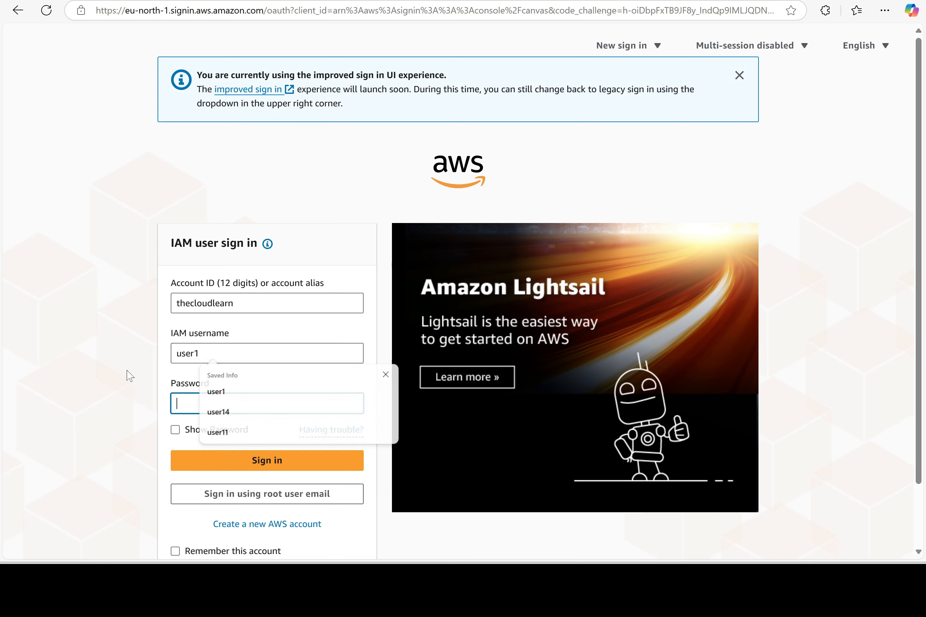
text(••••)
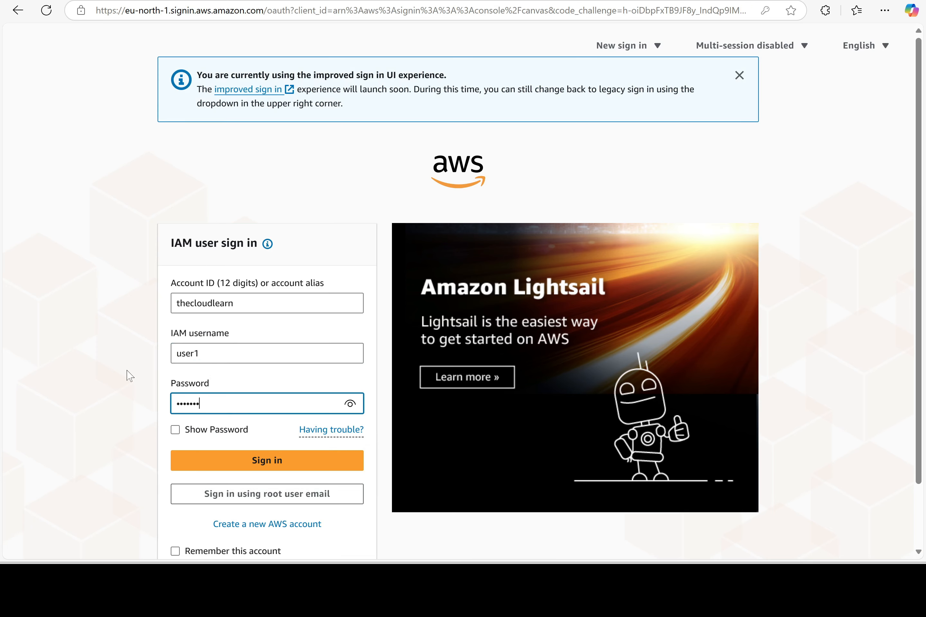
text(•••••••)
key(Return)
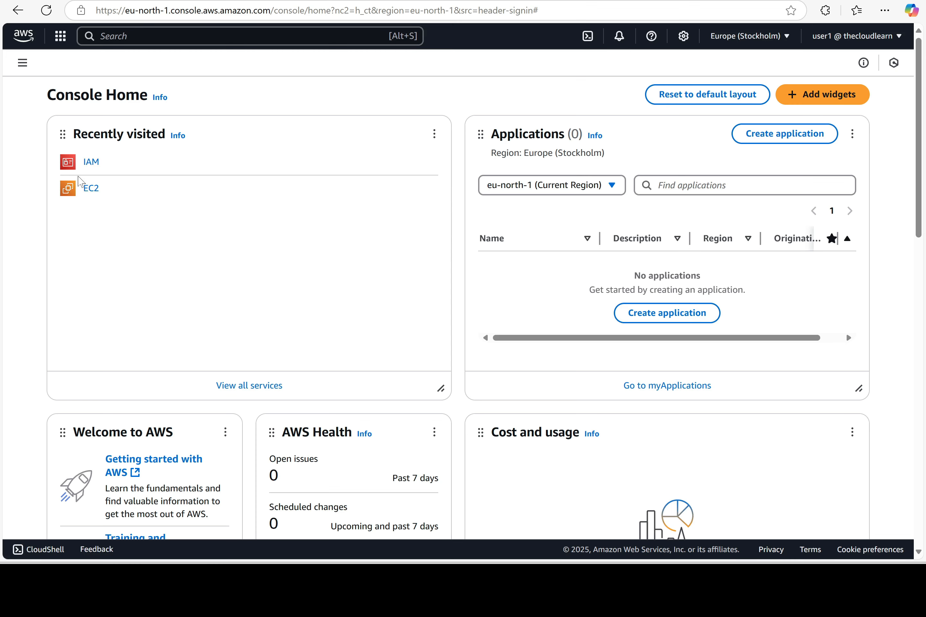
Check that IAM dashboard, Users, Policies and User groups all deny access, then search 'EC2'
click(99, 170)
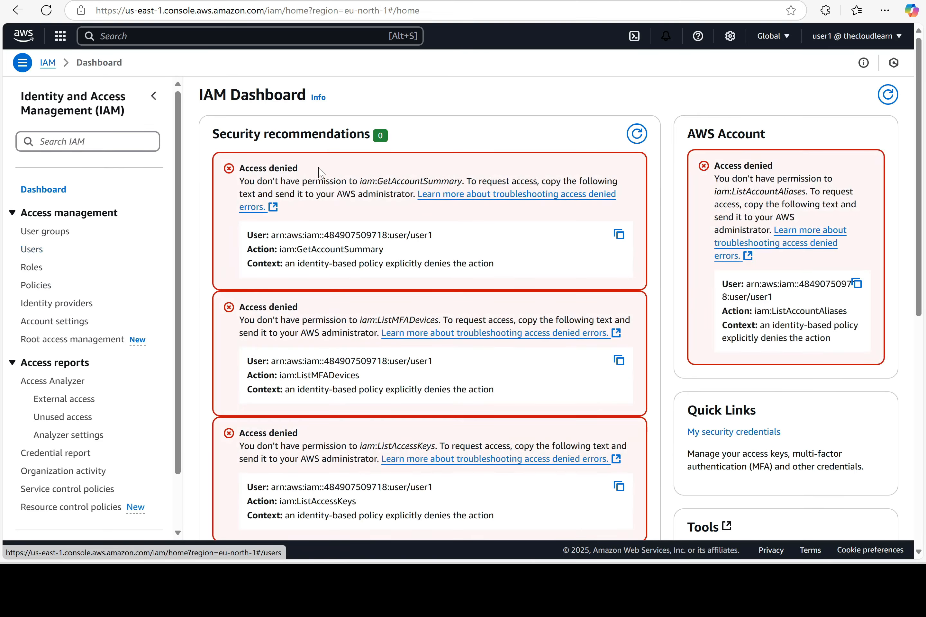
click(32, 251)
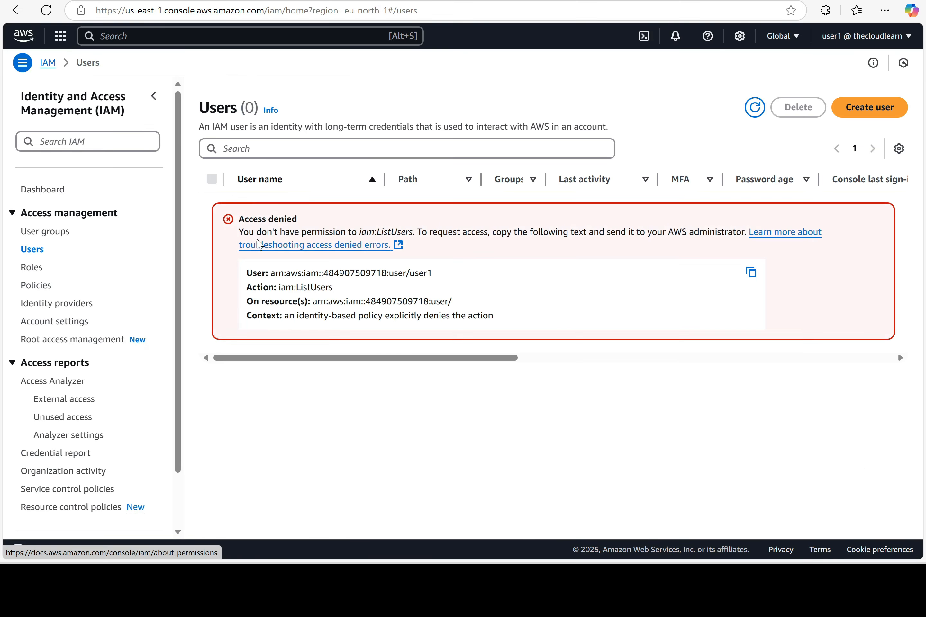
click(36, 285)
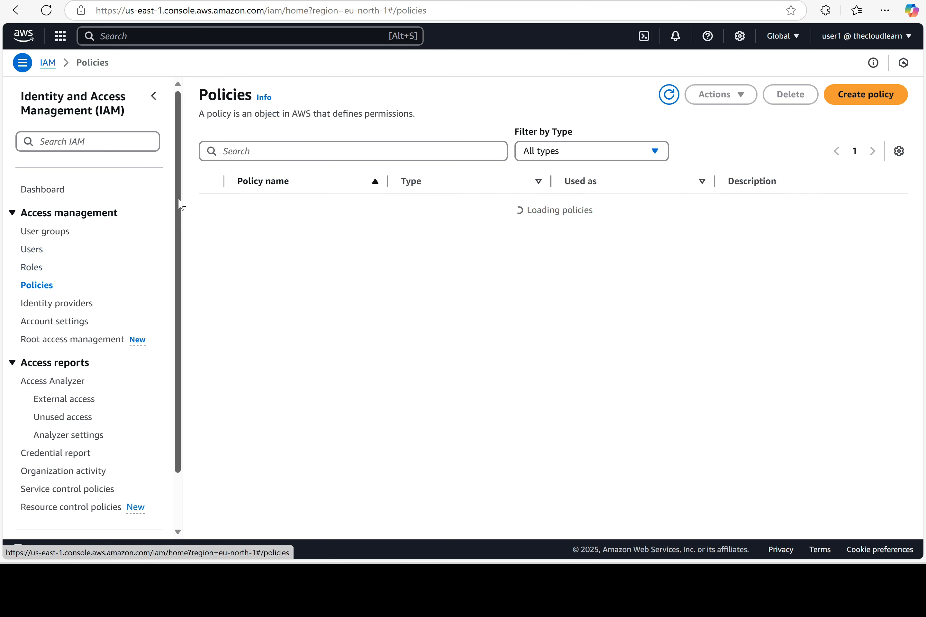
click(37, 233)
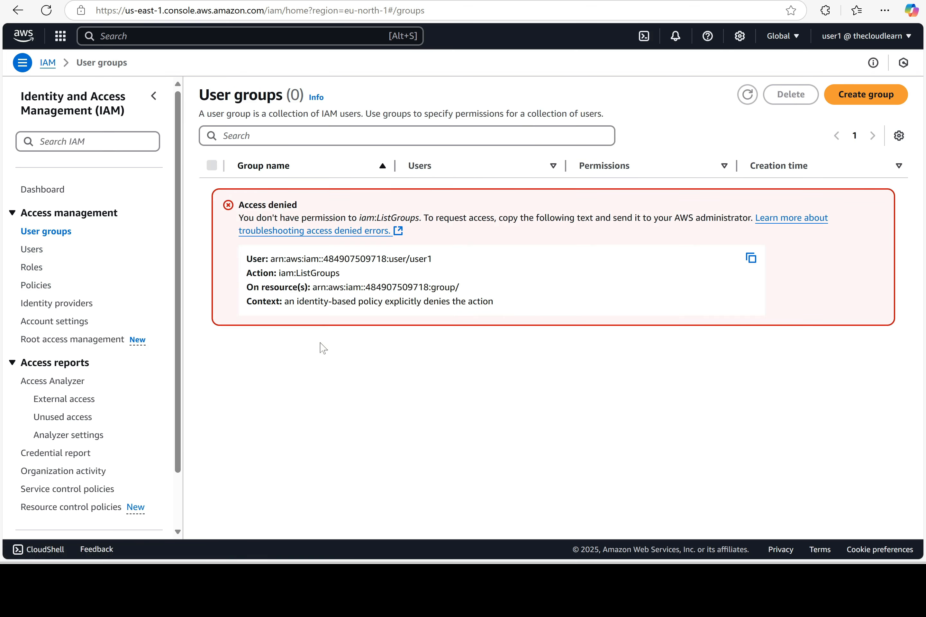
click(181, 37)
text(EC2)
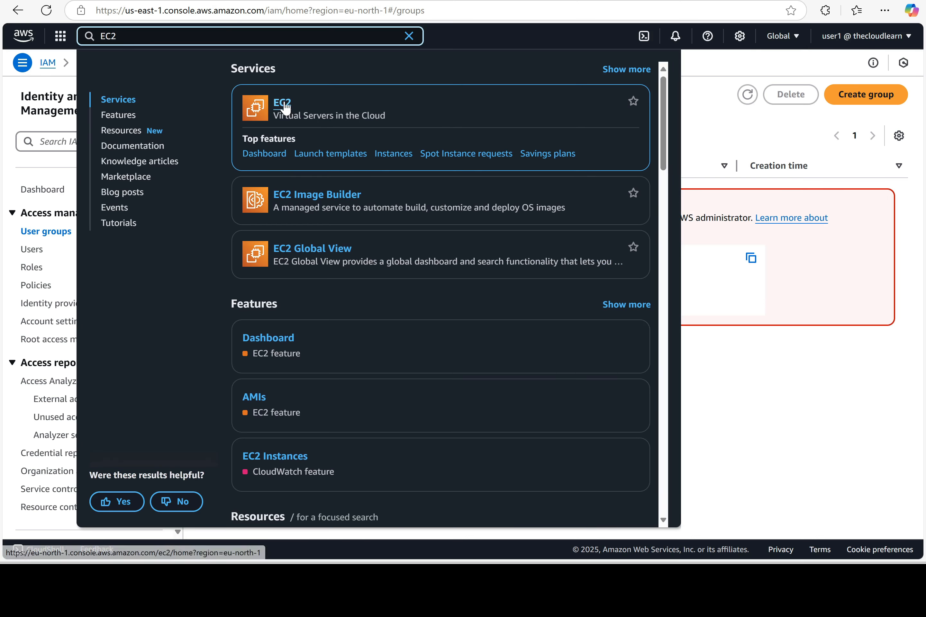
Delete the test2 security group in EC2 and refresh the list
click(283, 102)
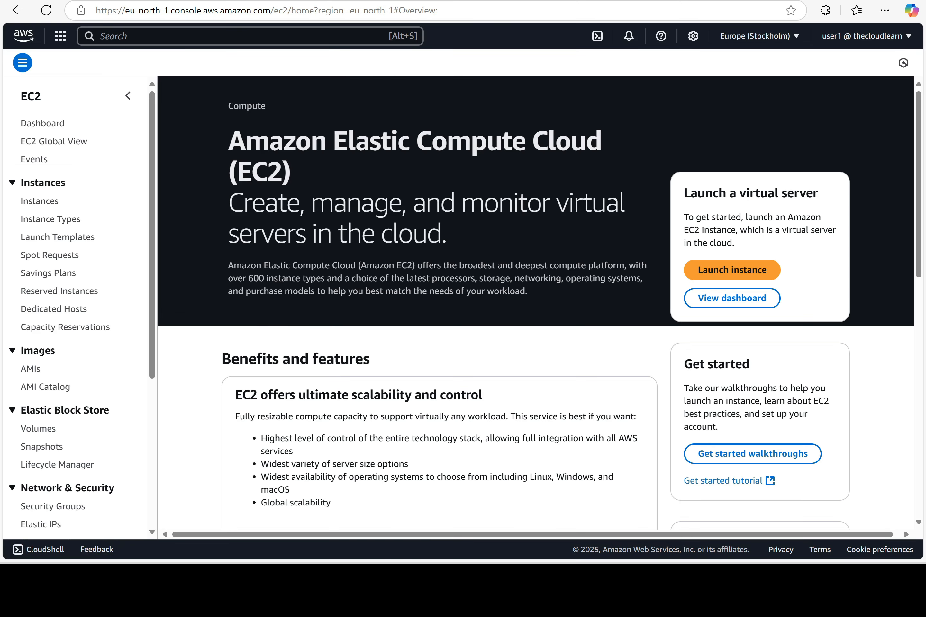
scroll(48, 398, down, 5)
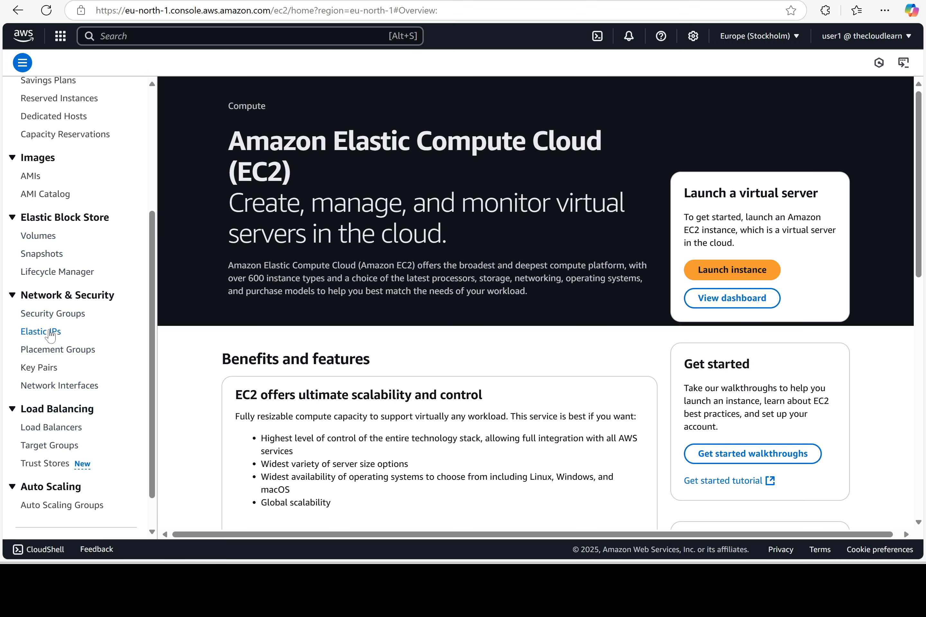
click(53, 314)
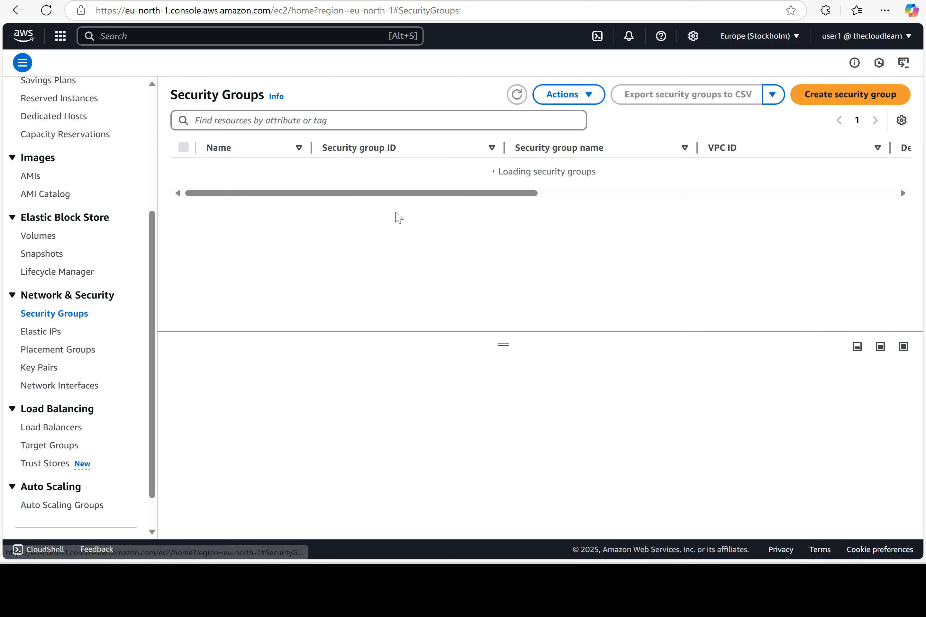
click(183, 169)
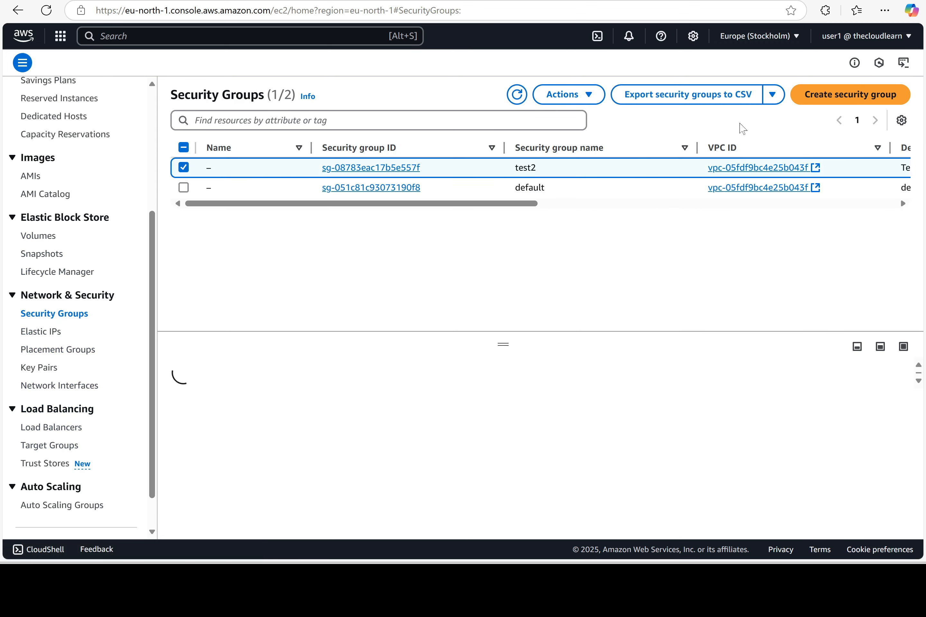
click(566, 95)
click(579, 252)
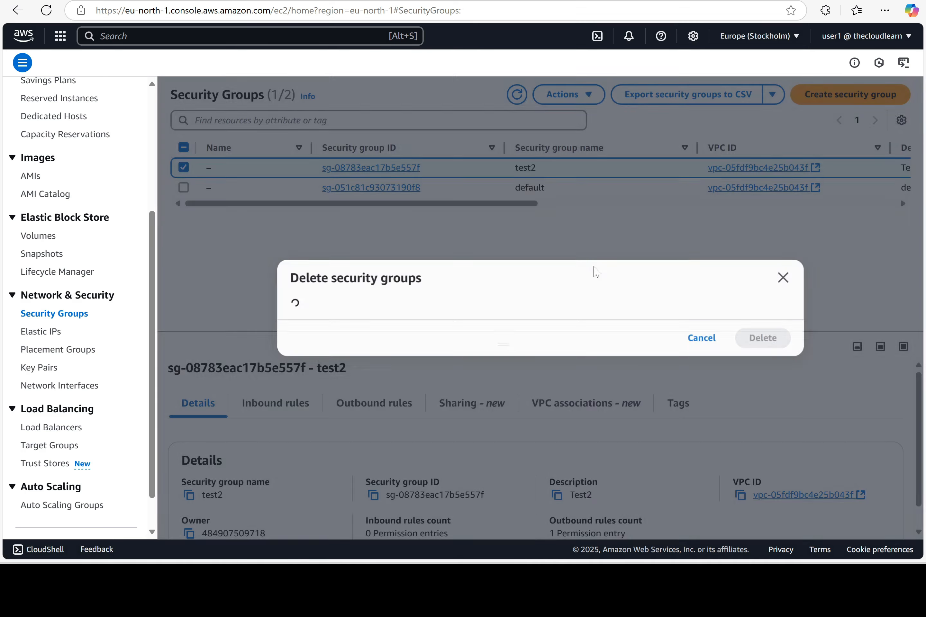
click(755, 353)
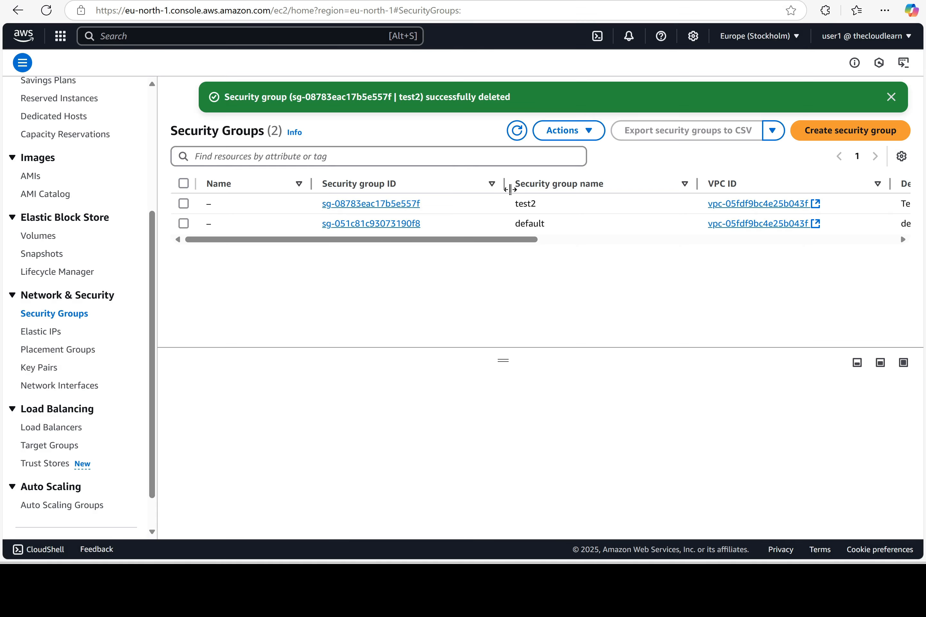
click(515, 135)
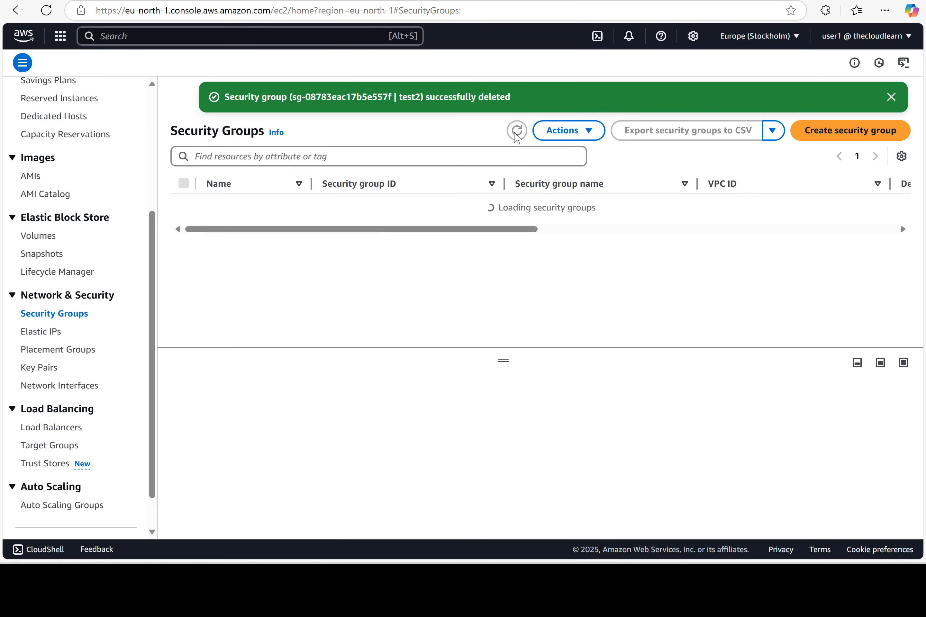
Create security group test3 with description test3
click(837, 131)
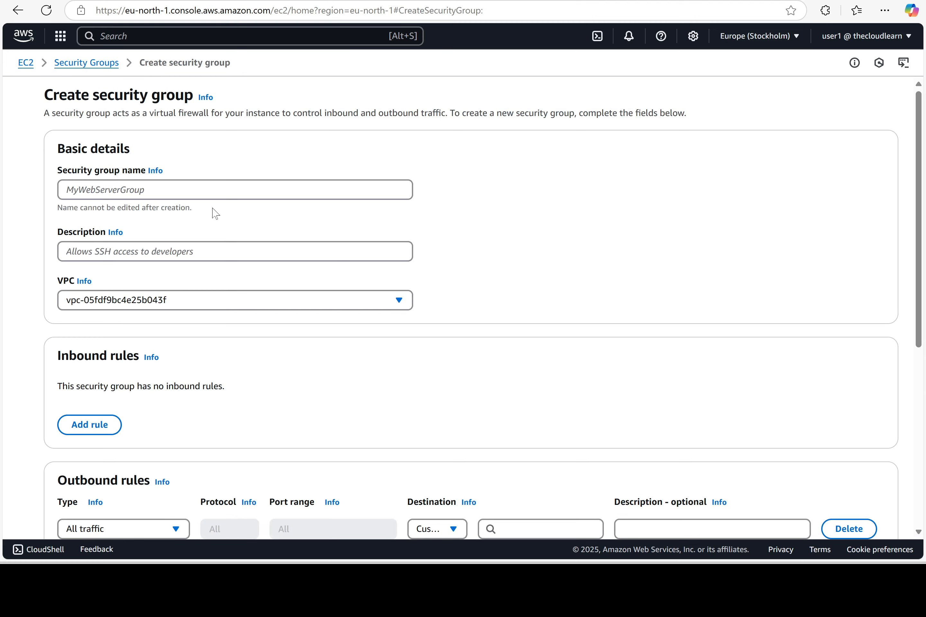
click(215, 190)
text(te)
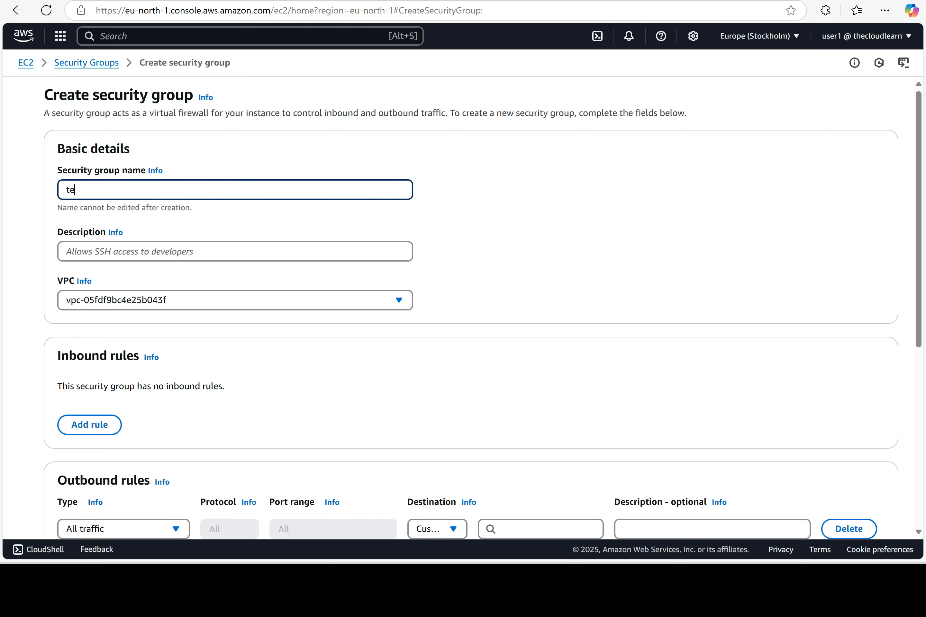
text(st3)
key(Tab)
key(Tab)
text(t)
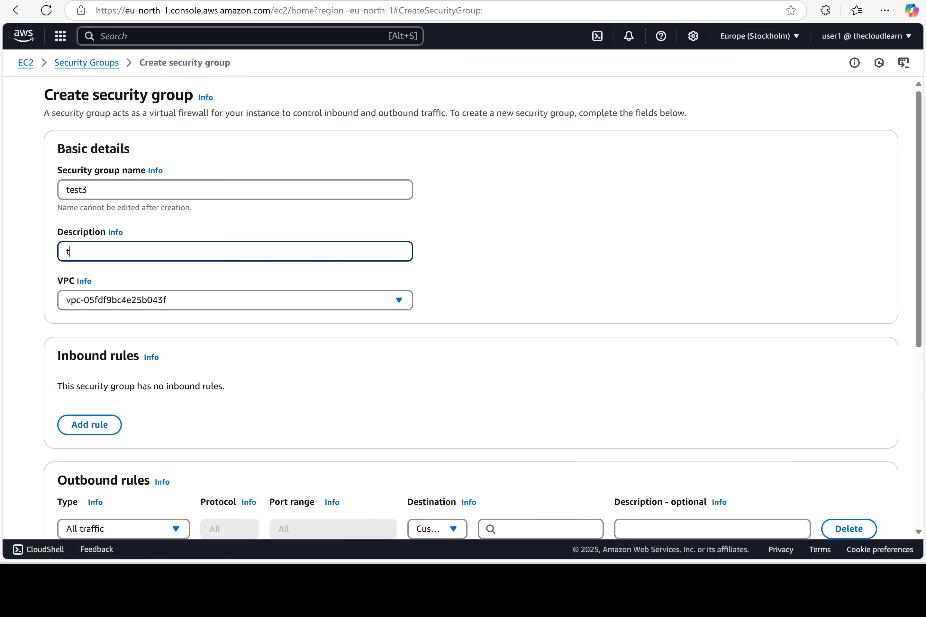
text(est3)
scroll(849, 514, down, 5)
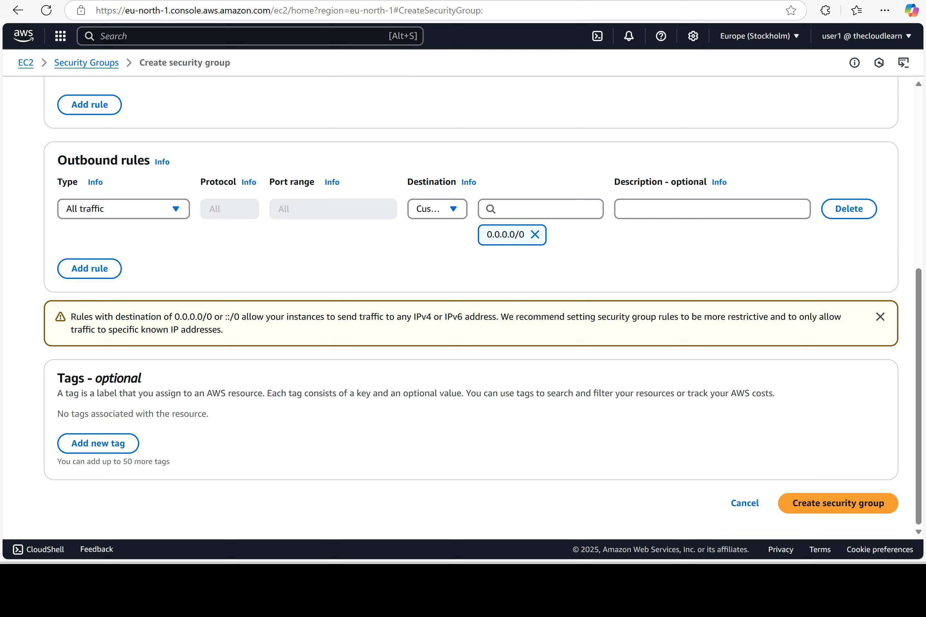
click(850, 512)
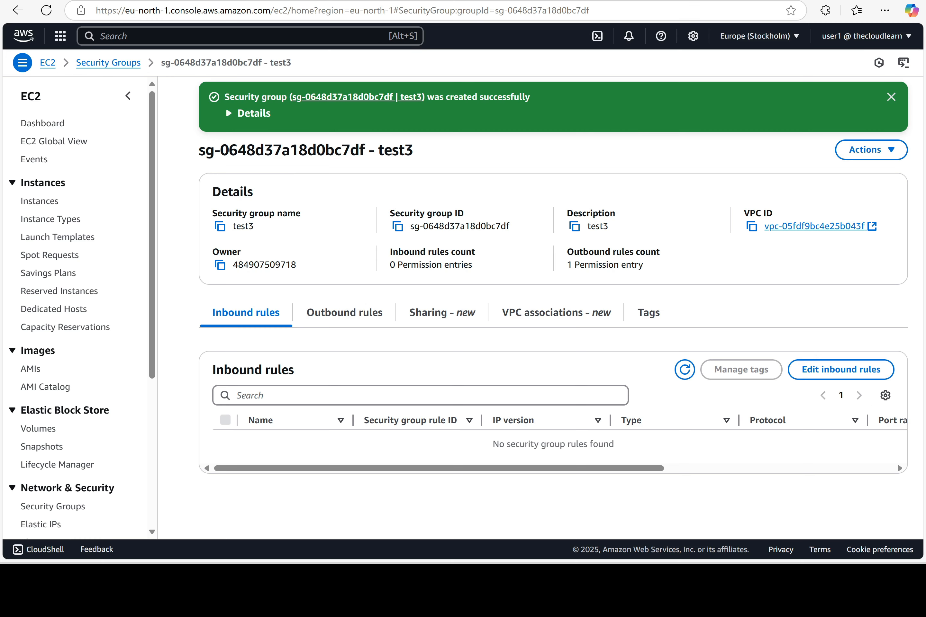
click(890, 97)
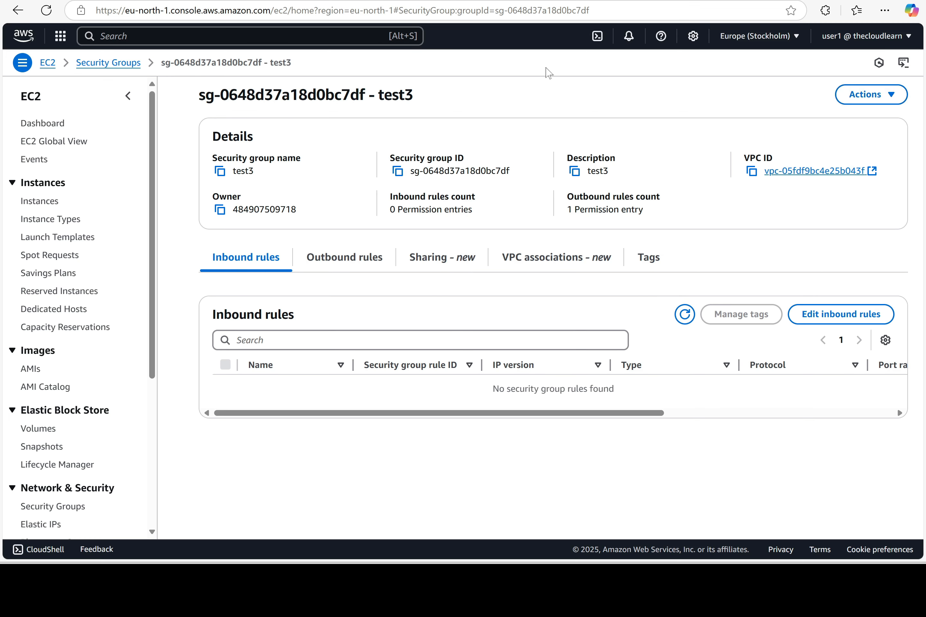
Return to the EC2 Dashboard via the breadcrumb, showing 2 security groups in Stockholm
click(53, 63)
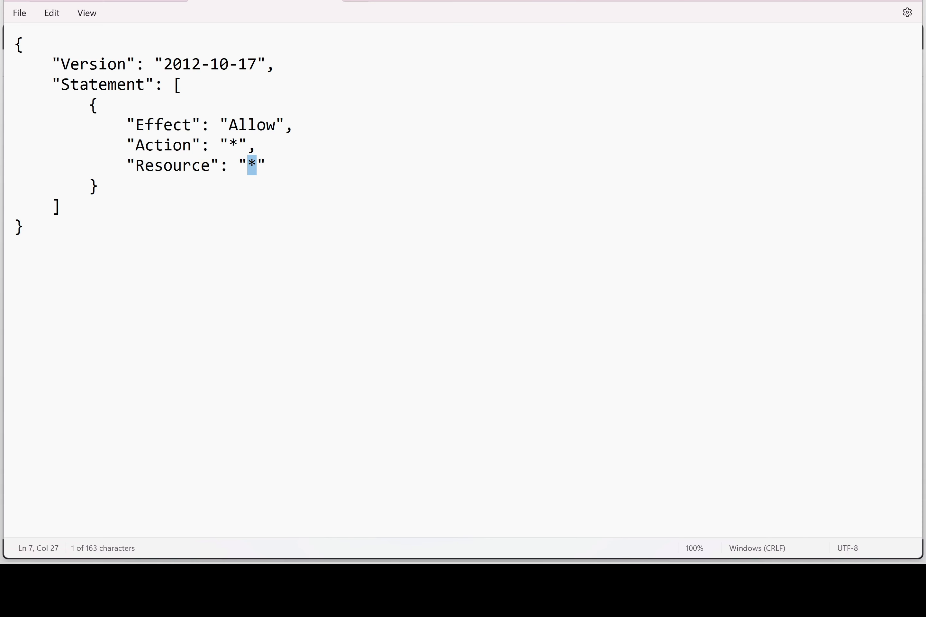
click(356, 1)
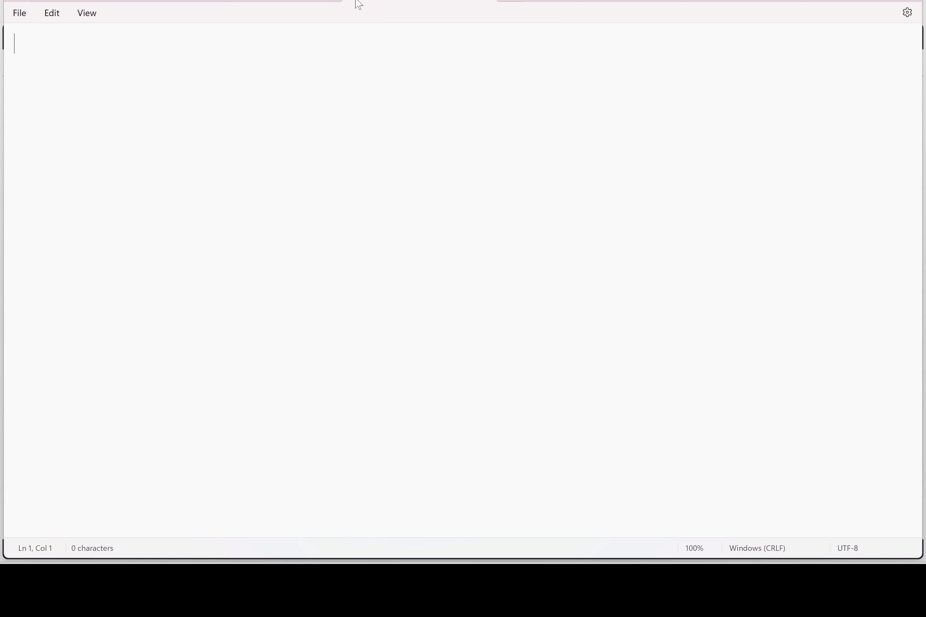
key(Return)
key(Tab)
text(https://cutt.ly/thecloudlearn)
triple_click(38, 79)
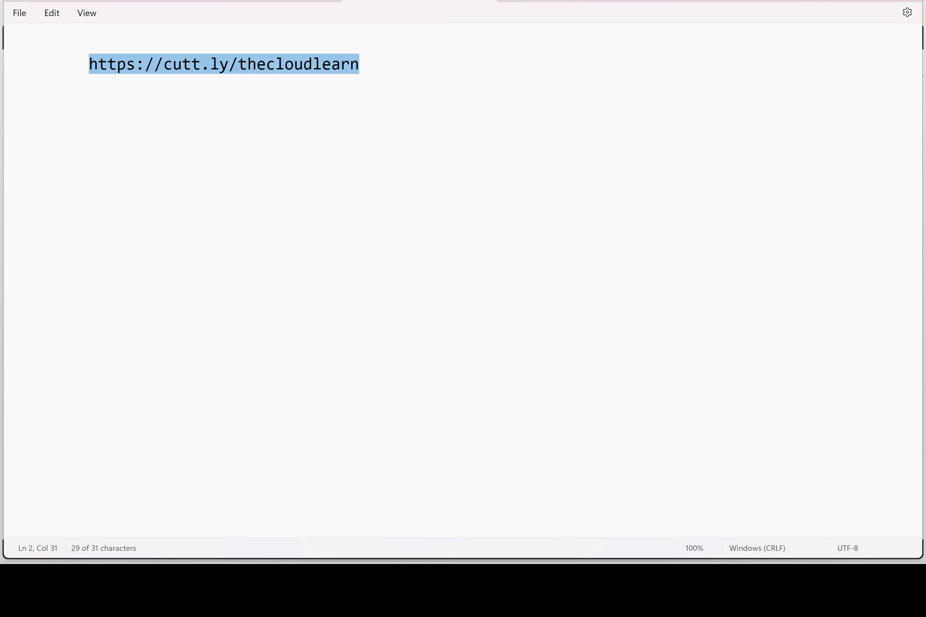
key(Right)
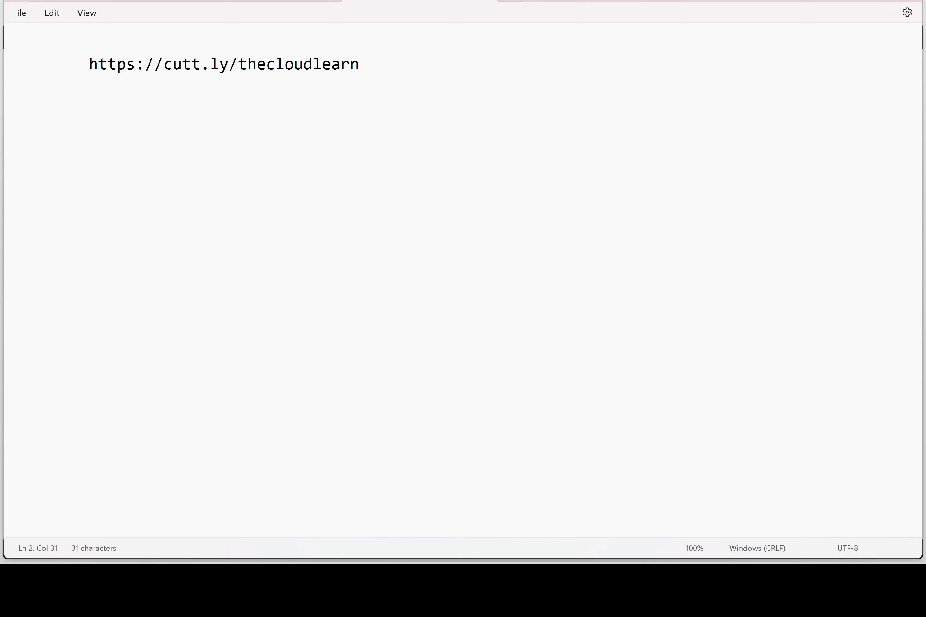